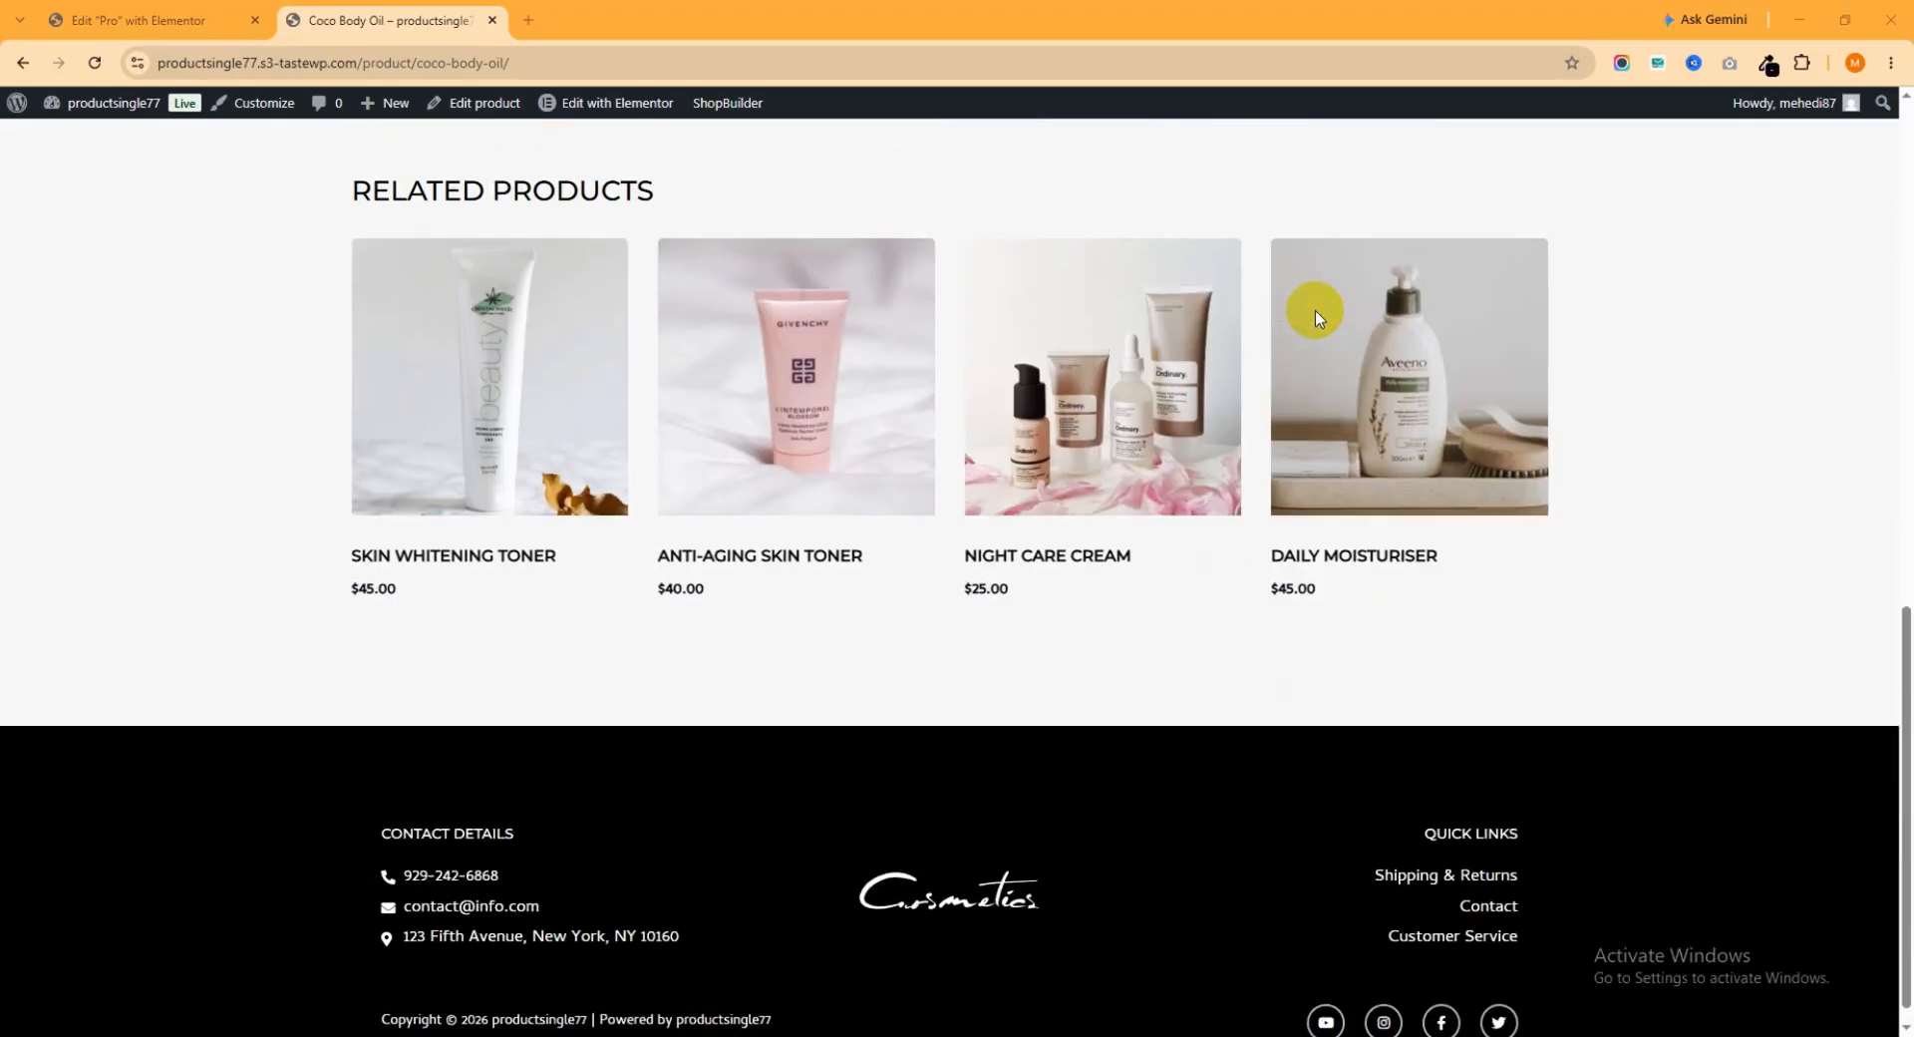
Review the finished Coco Body Oil product page from related products up to the image, trying the quantity increase and decrease controls
scroll(1296, 519, up, 6)
scroll(1246, 509, up, 1)
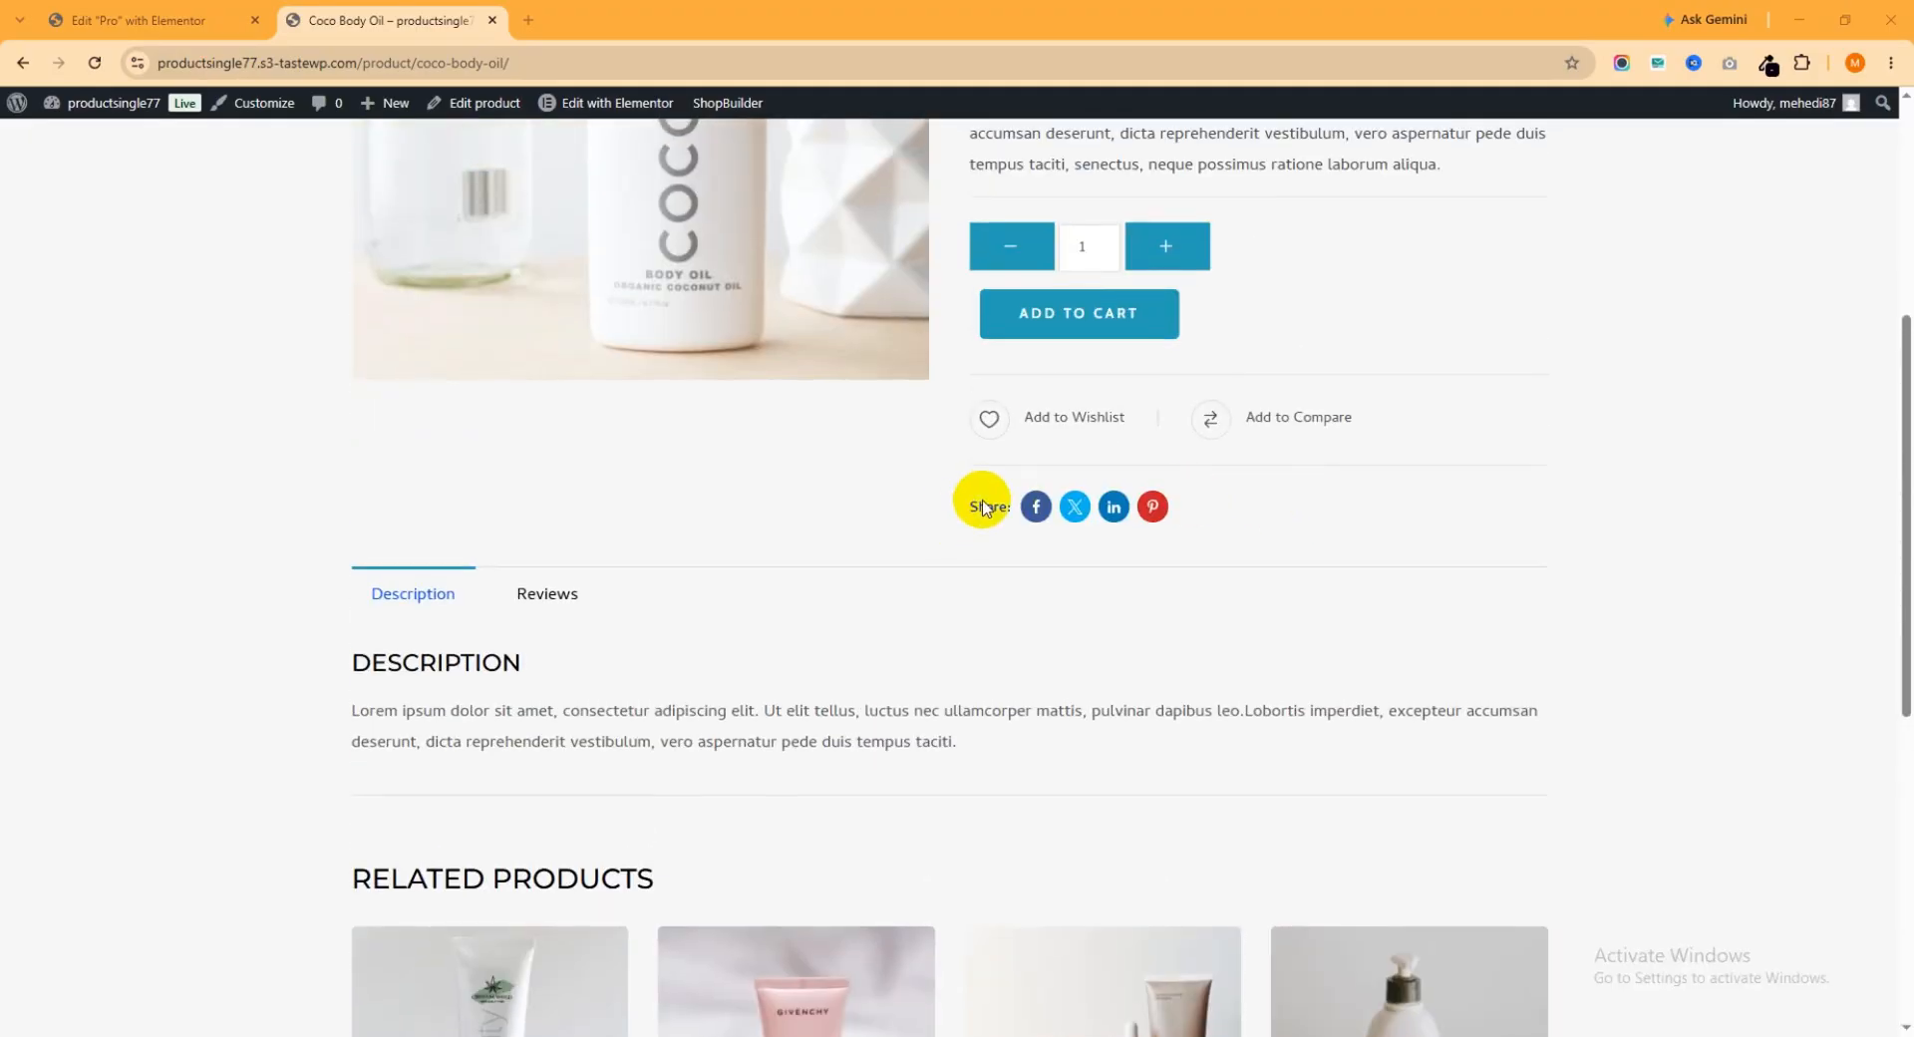
scroll(1296, 428, up, 1)
scroll(1296, 429, up, 1)
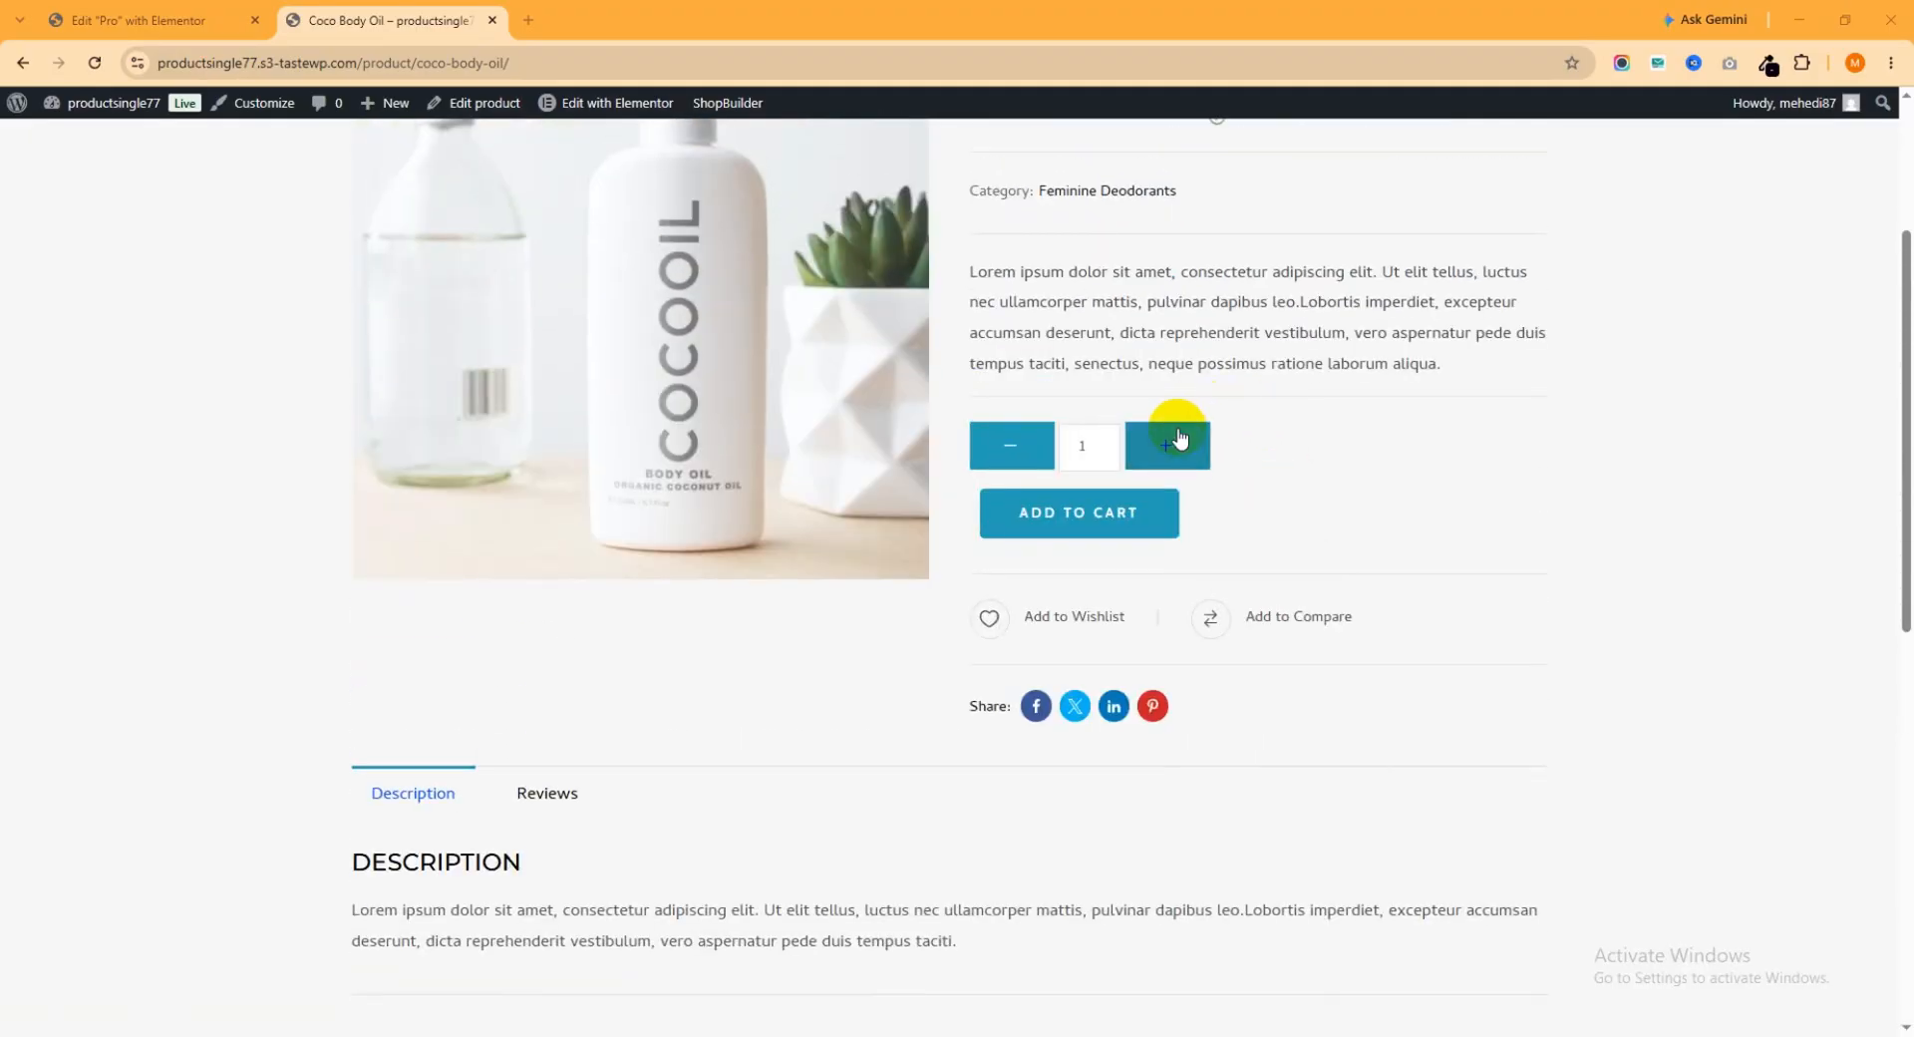
click(1172, 453)
click(1007, 446)
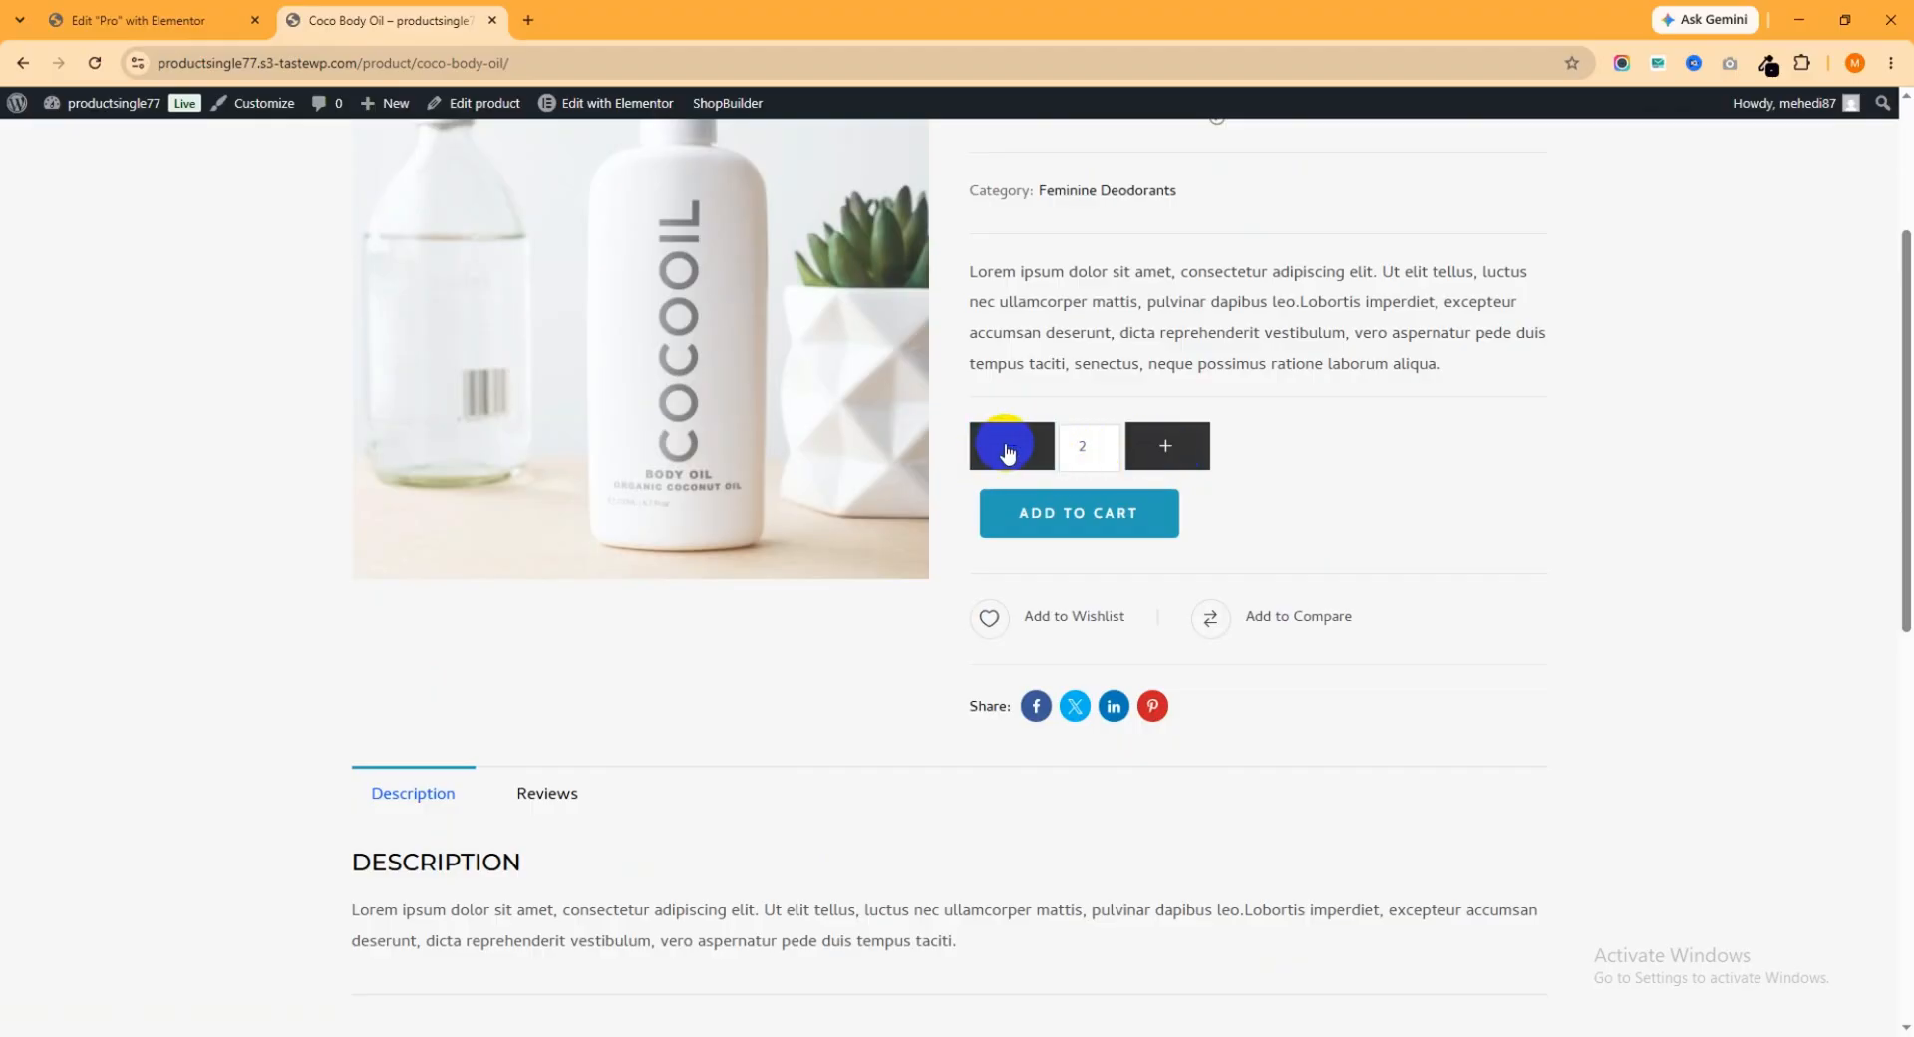
click(1153, 465)
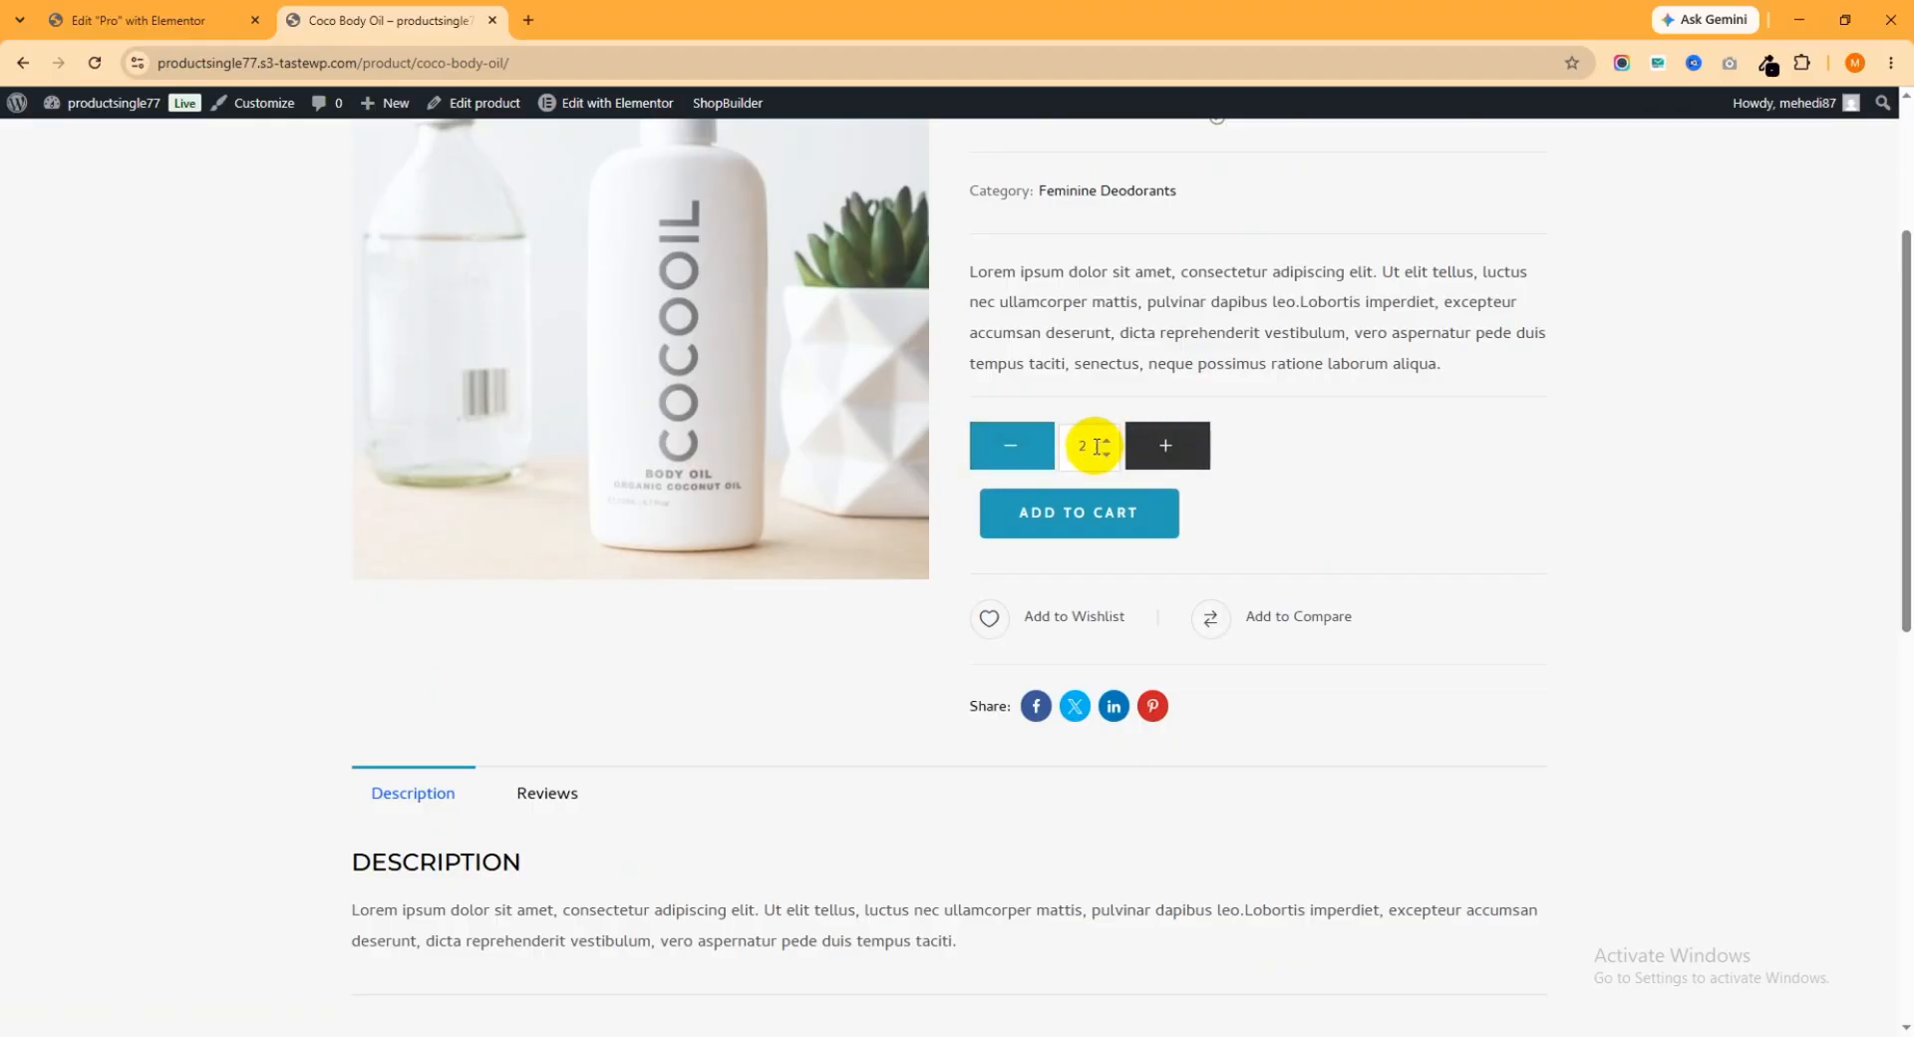
scroll(1141, 489, up, 3)
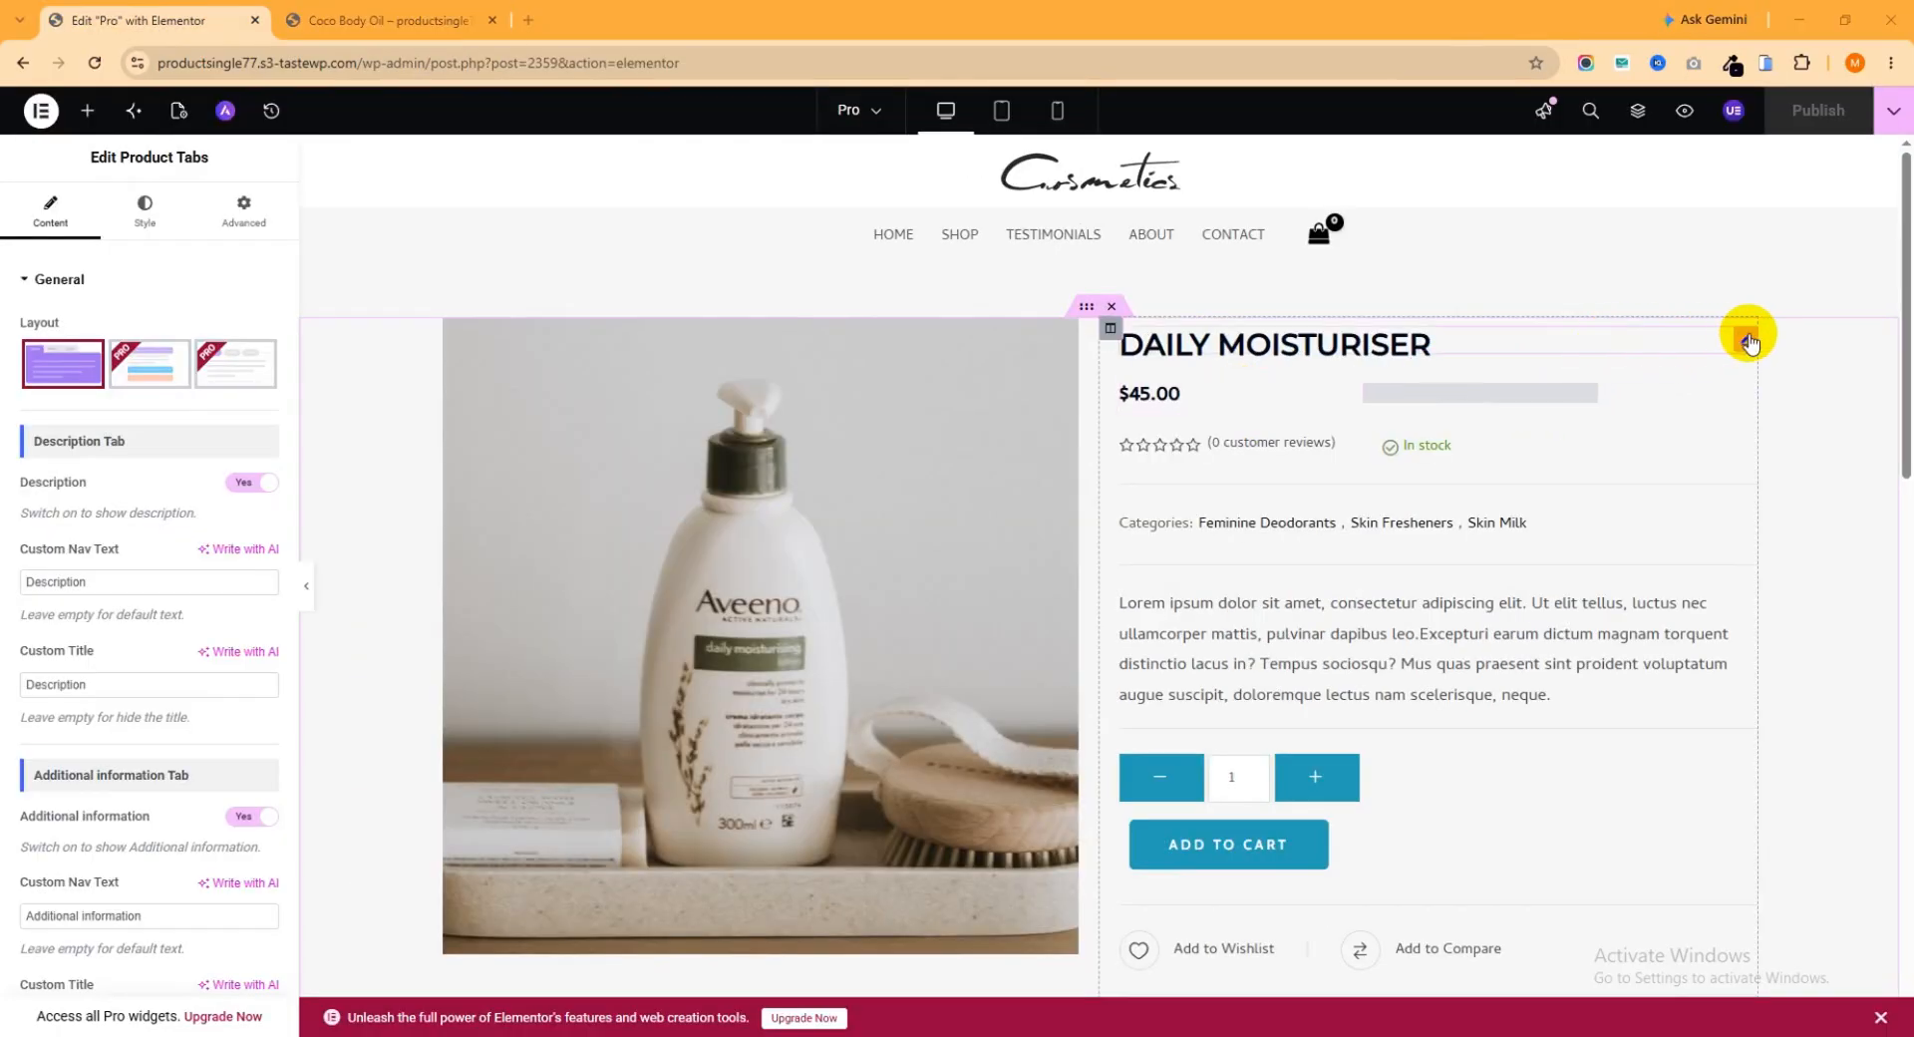
In the Elementor template, inspect the settings of the product title, price, meta, short description, add to cart, action buttons and social share widgets
click(1747, 340)
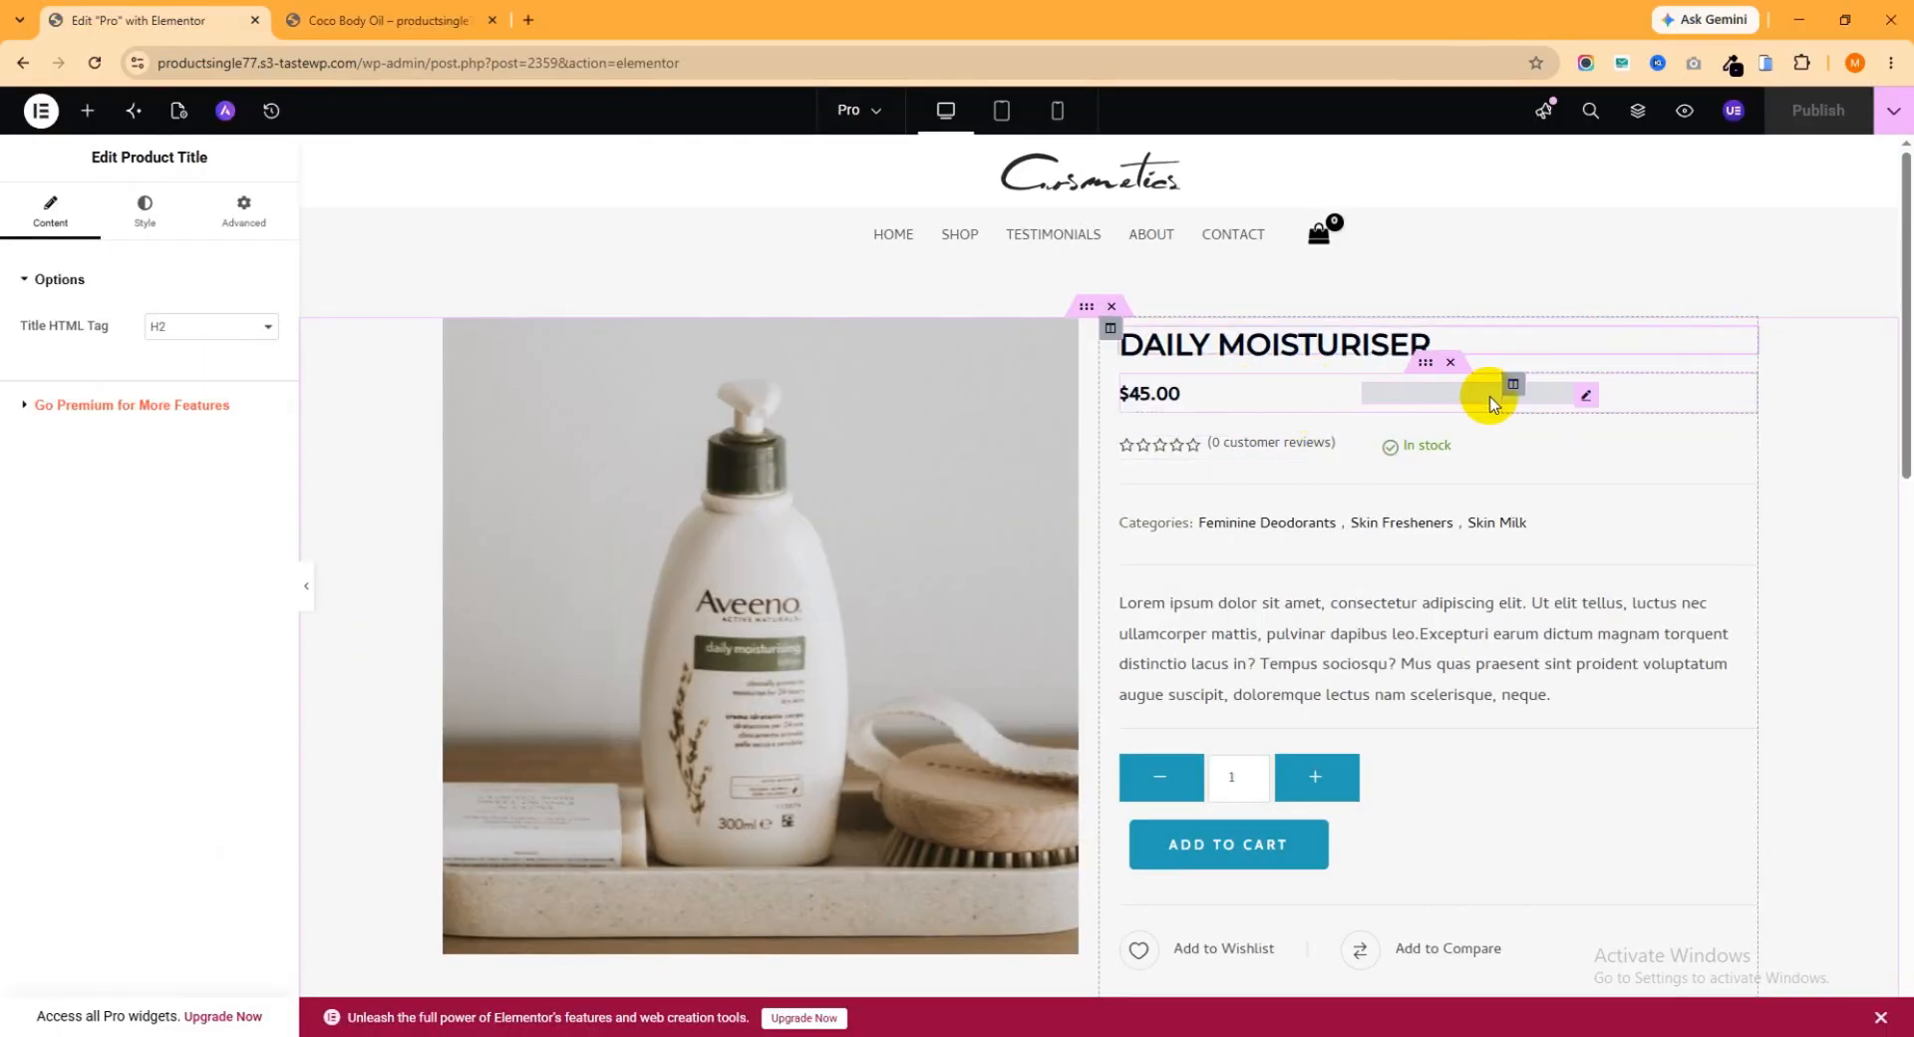
click(1334, 399)
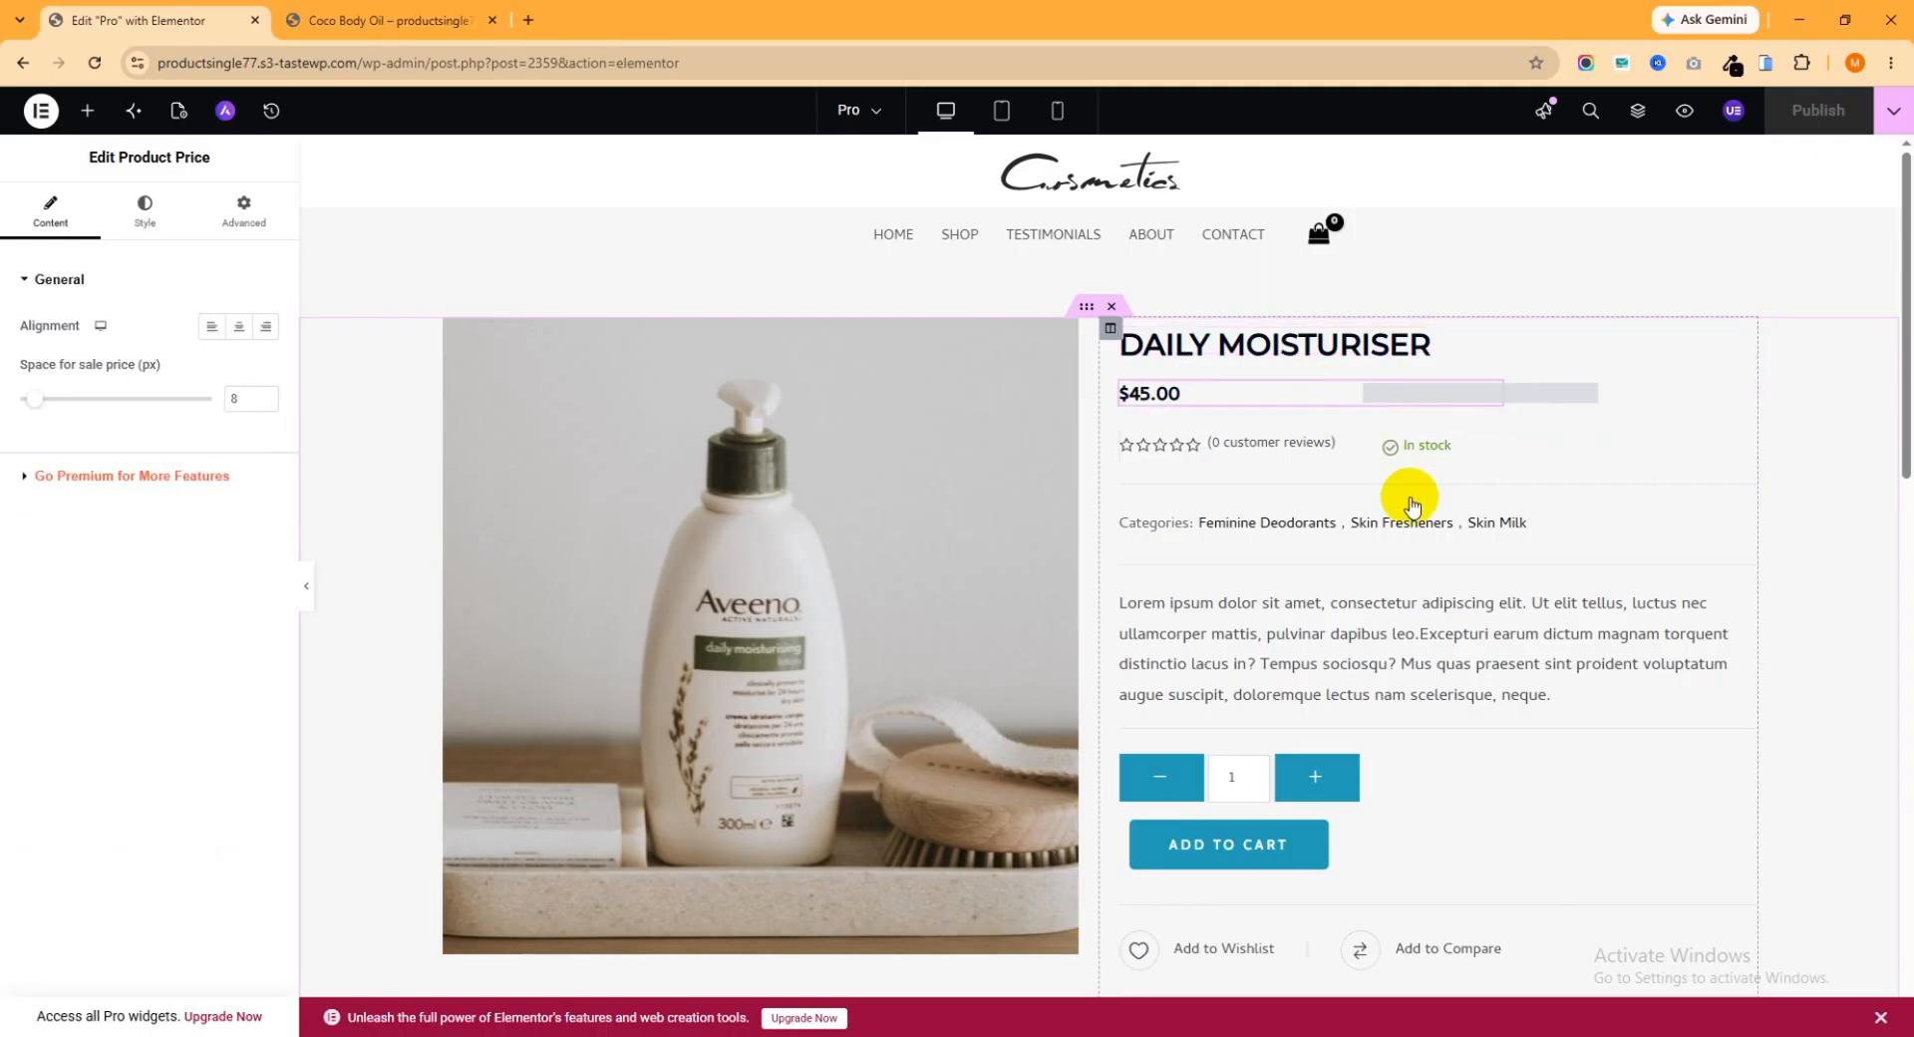
click(1740, 523)
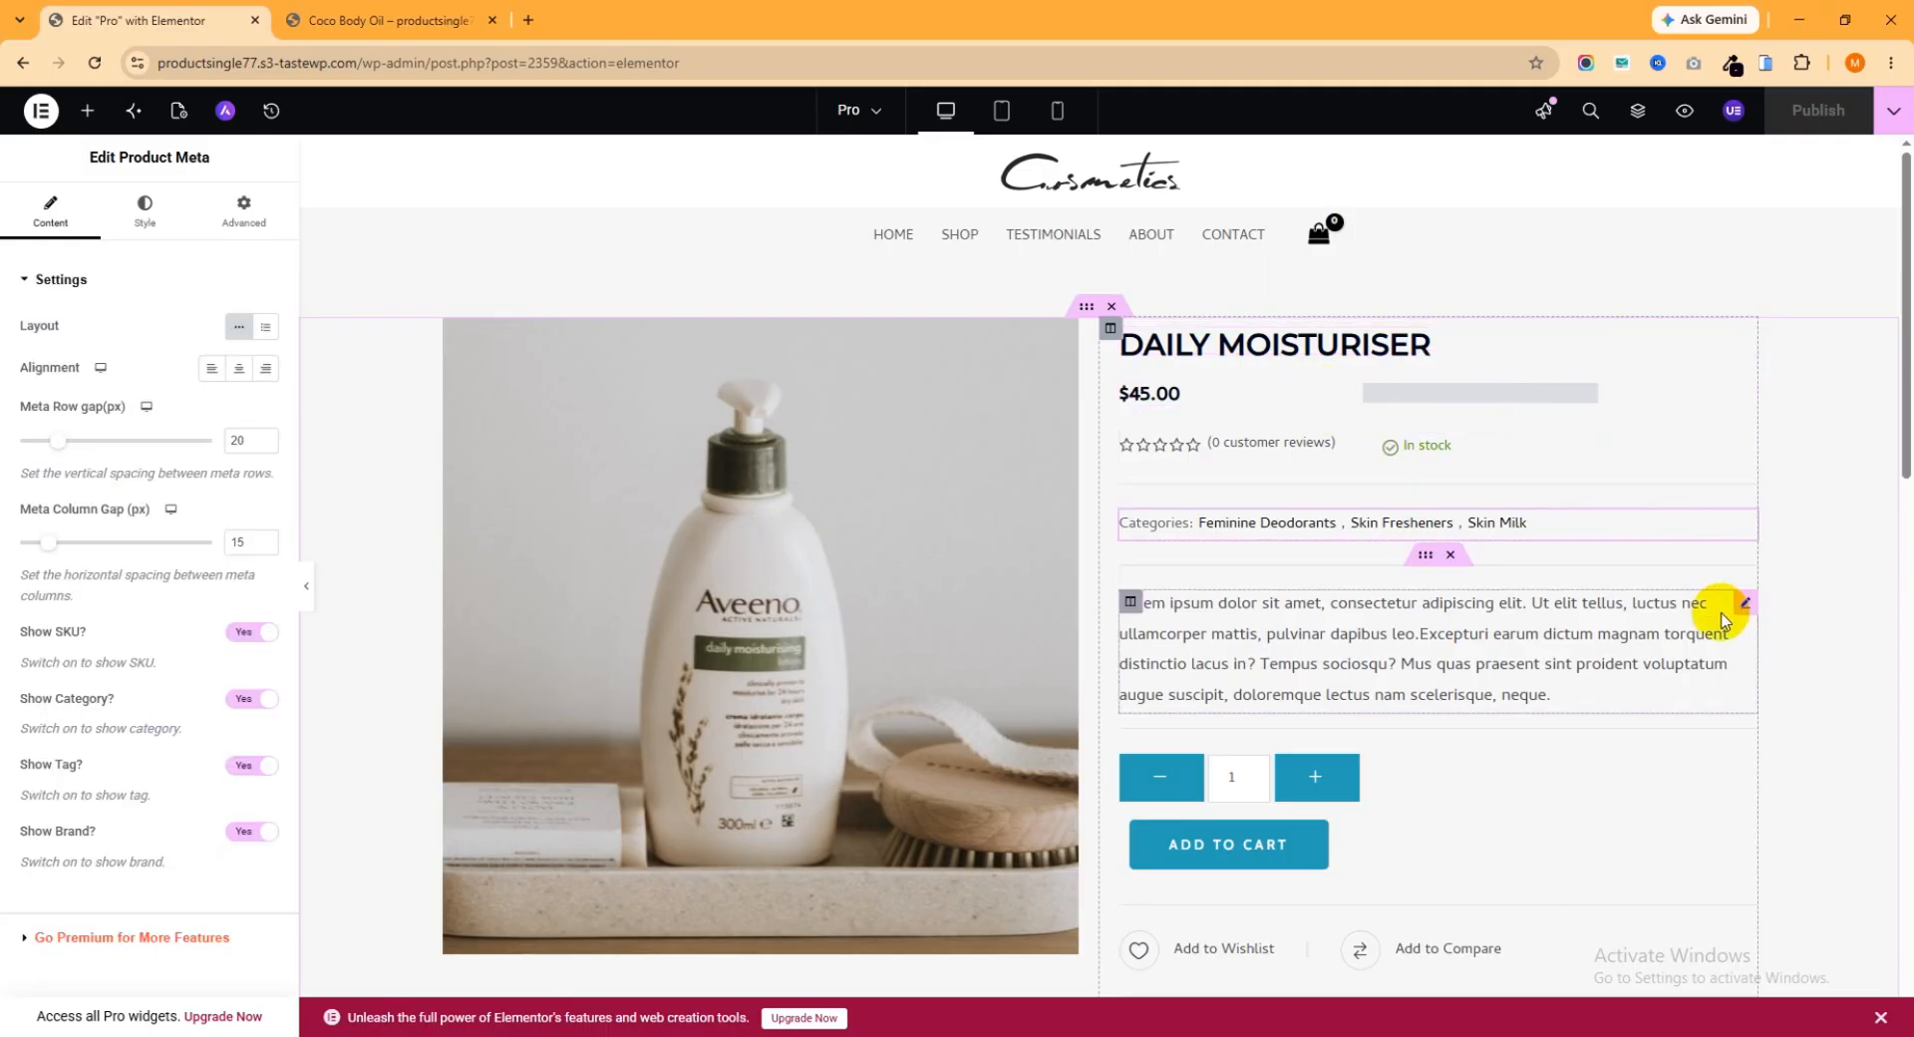
click(1743, 608)
scroll(1685, 593, down, 2)
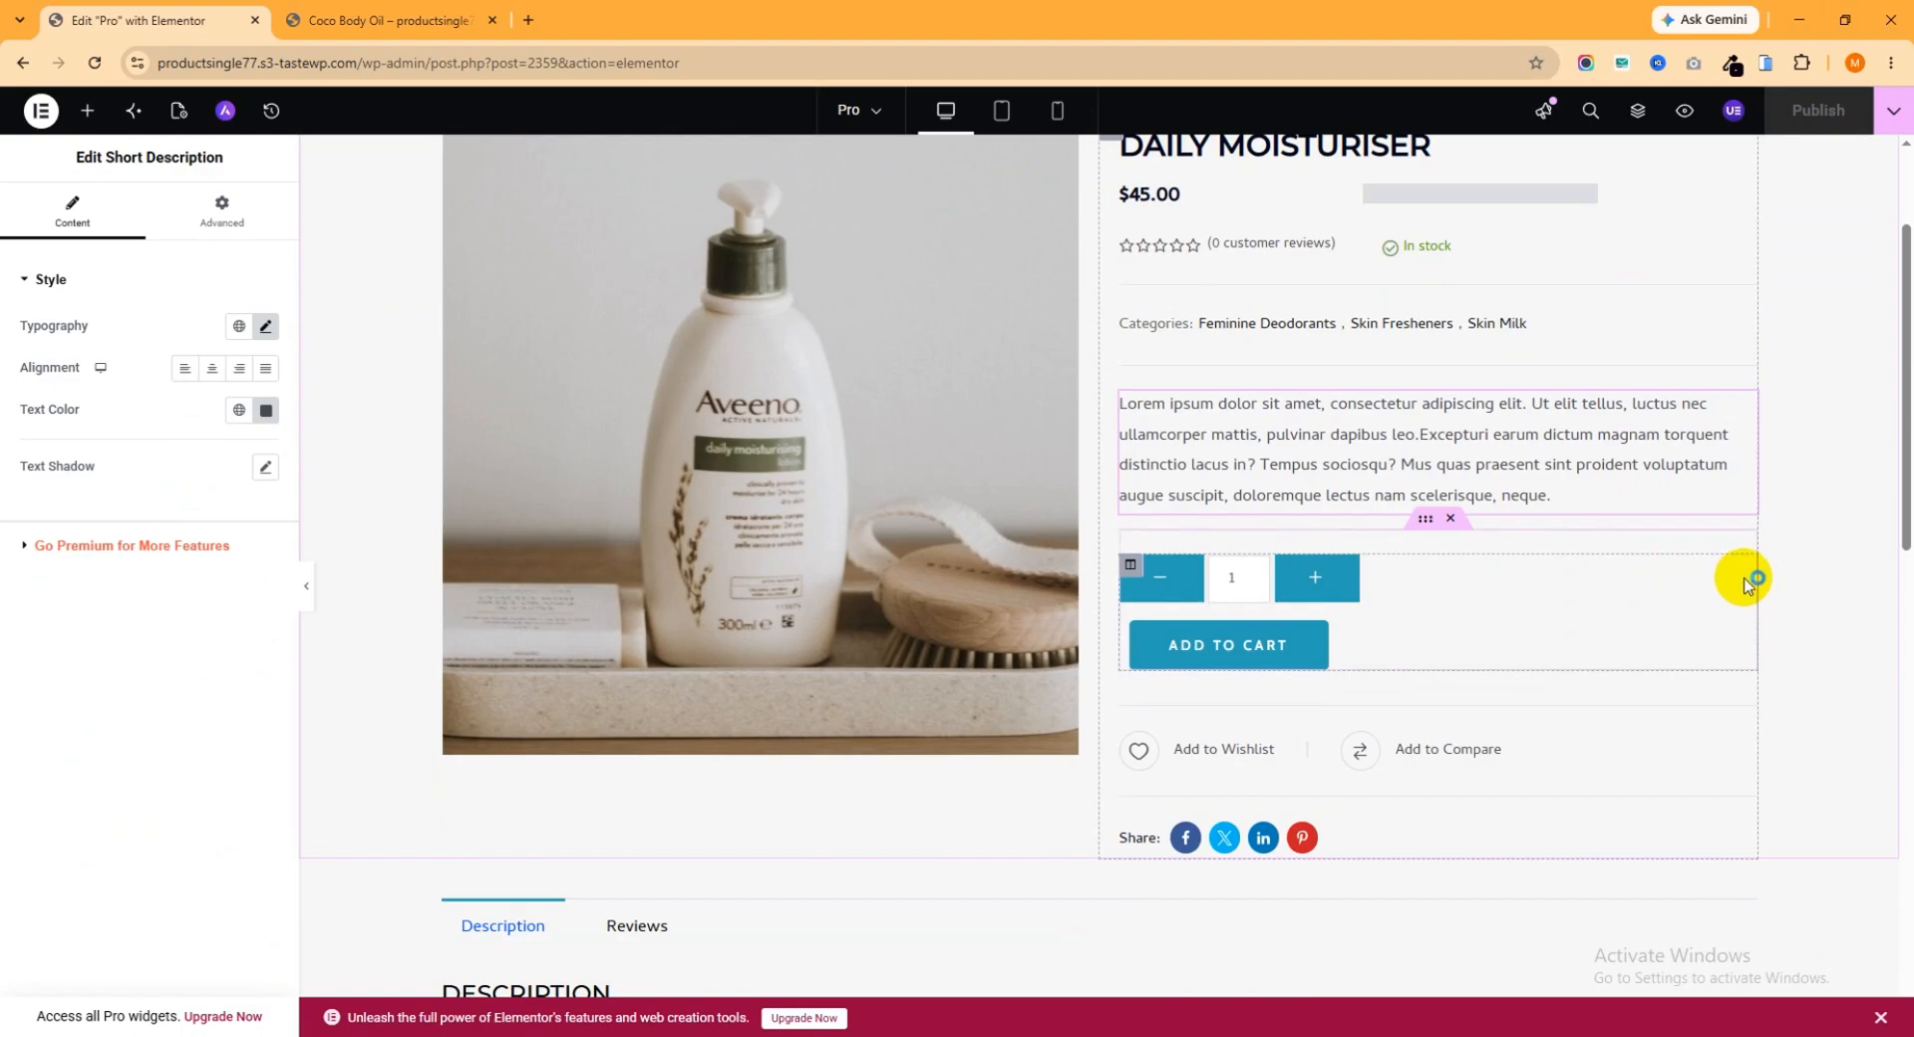
click(1455, 603)
scroll(1281, 638, down, 1)
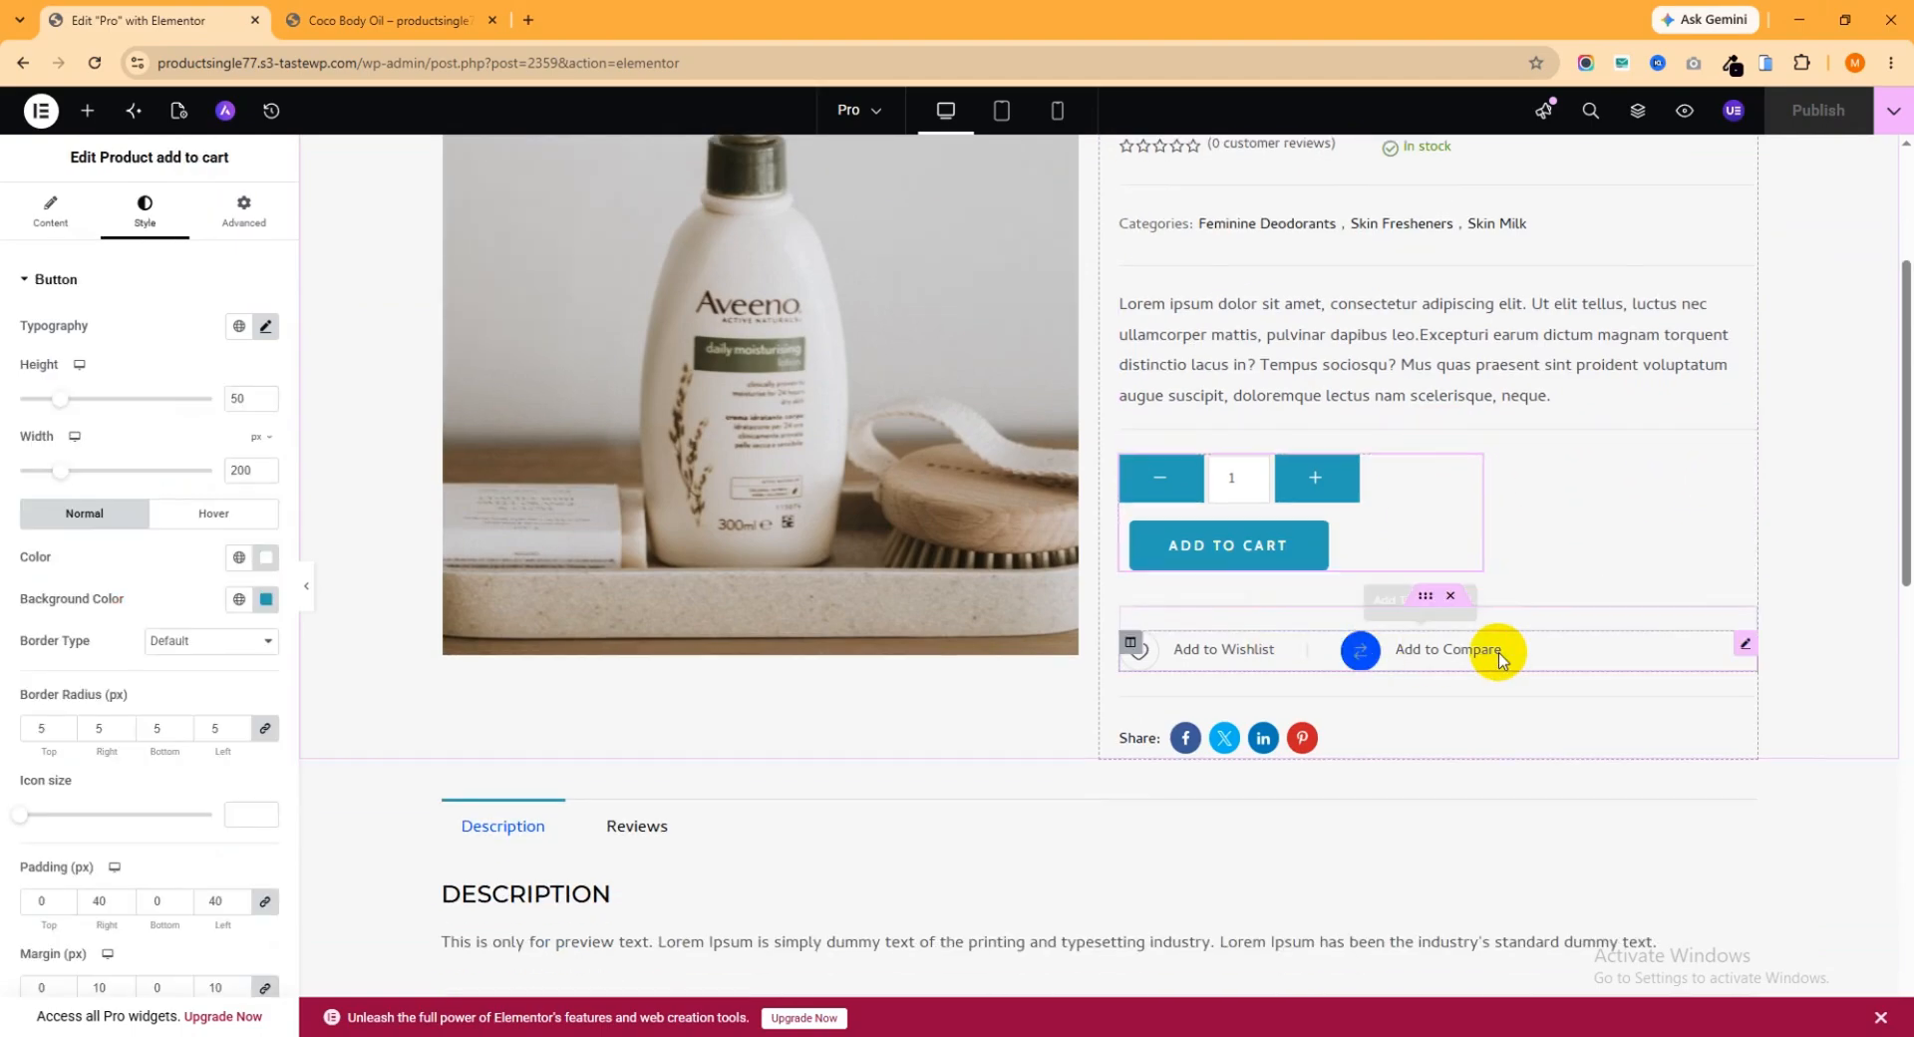
click(1740, 650)
click(1473, 735)
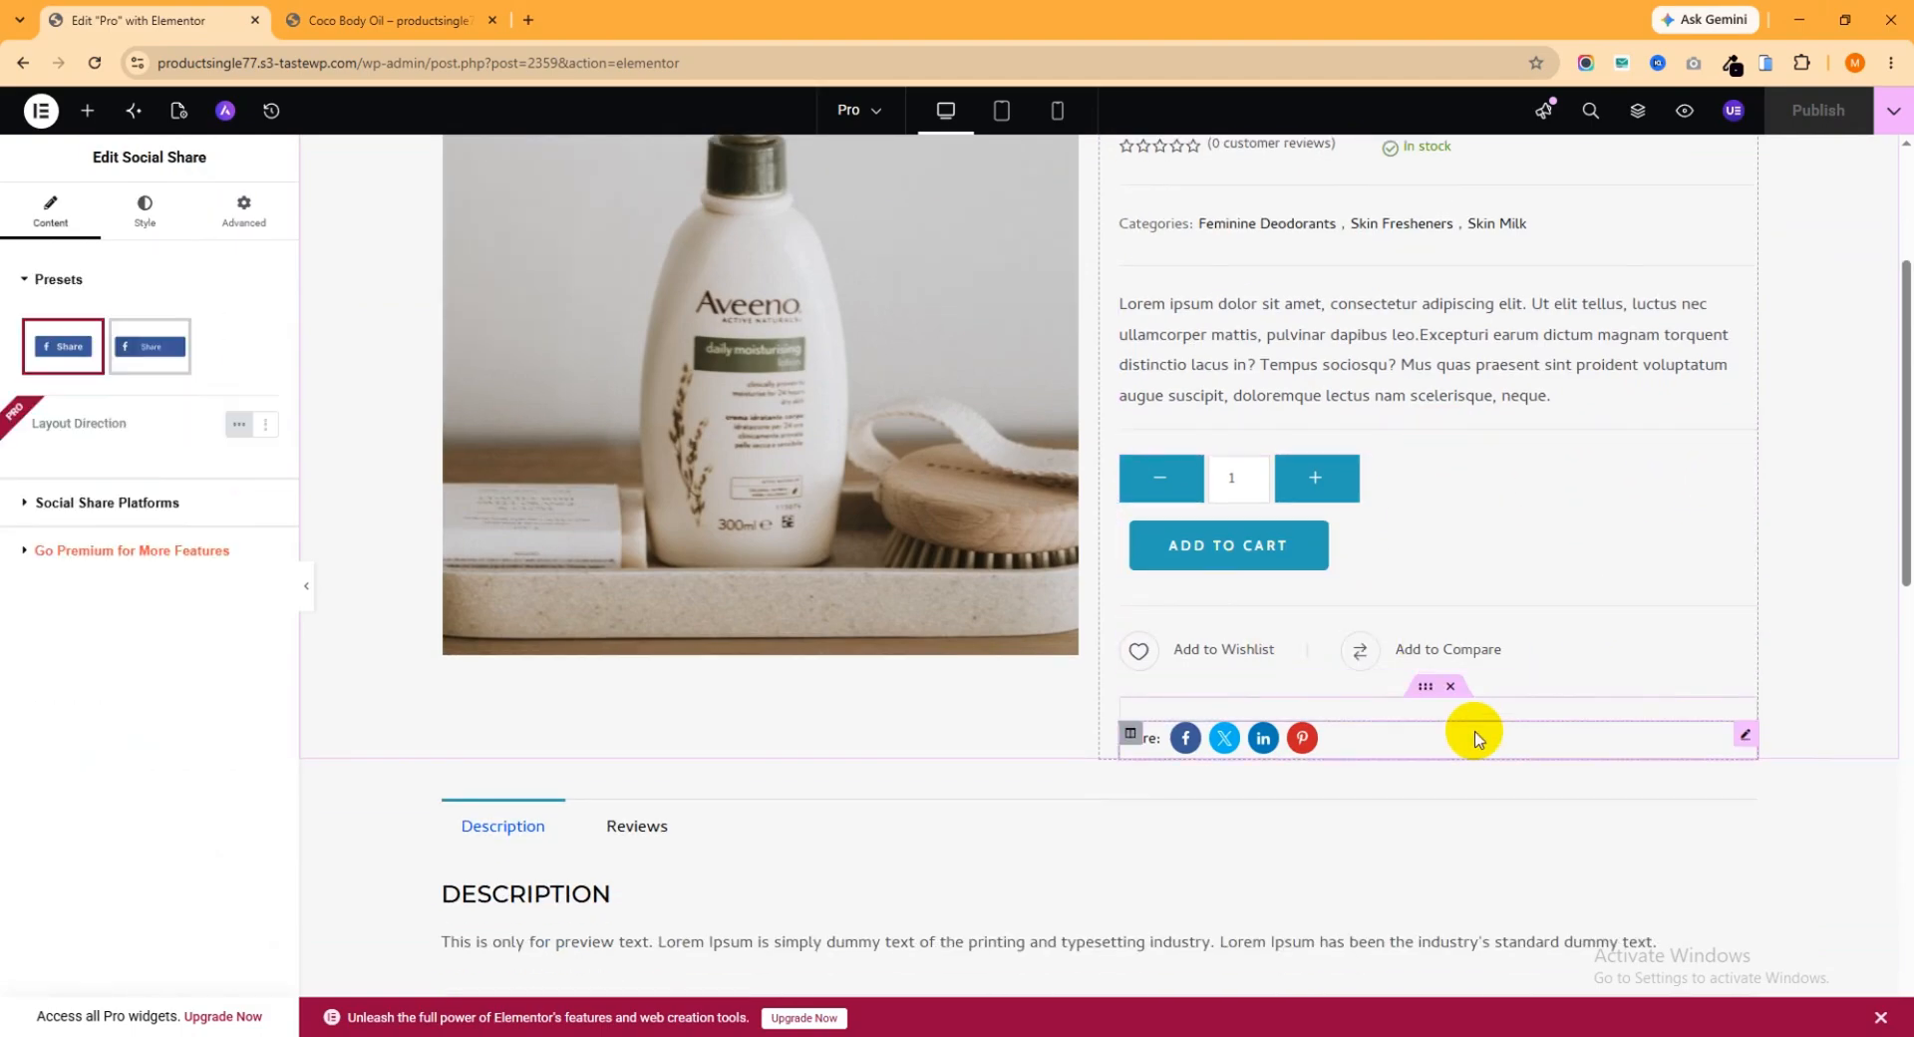
Examine the mobile preview of the Coco Body Oil product page down to the footer
click(363, 21)
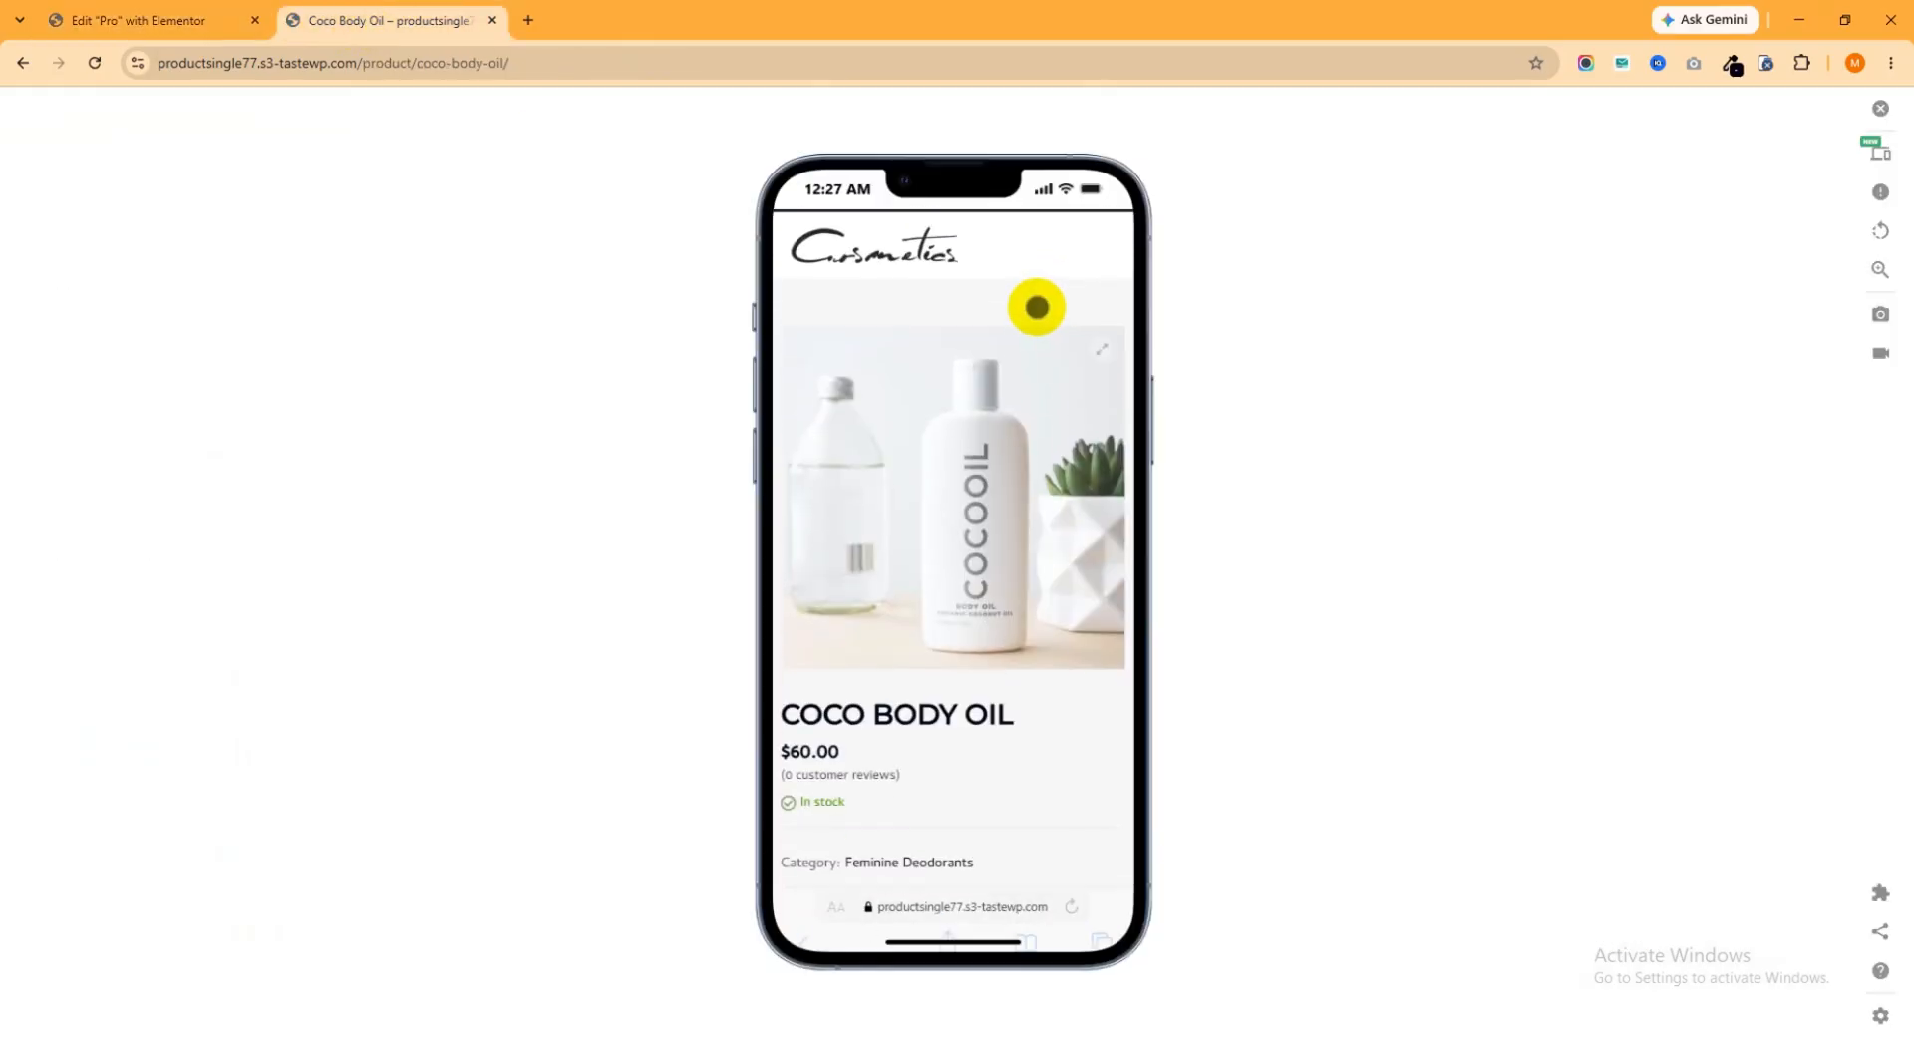
scroll(1027, 336, down, 10)
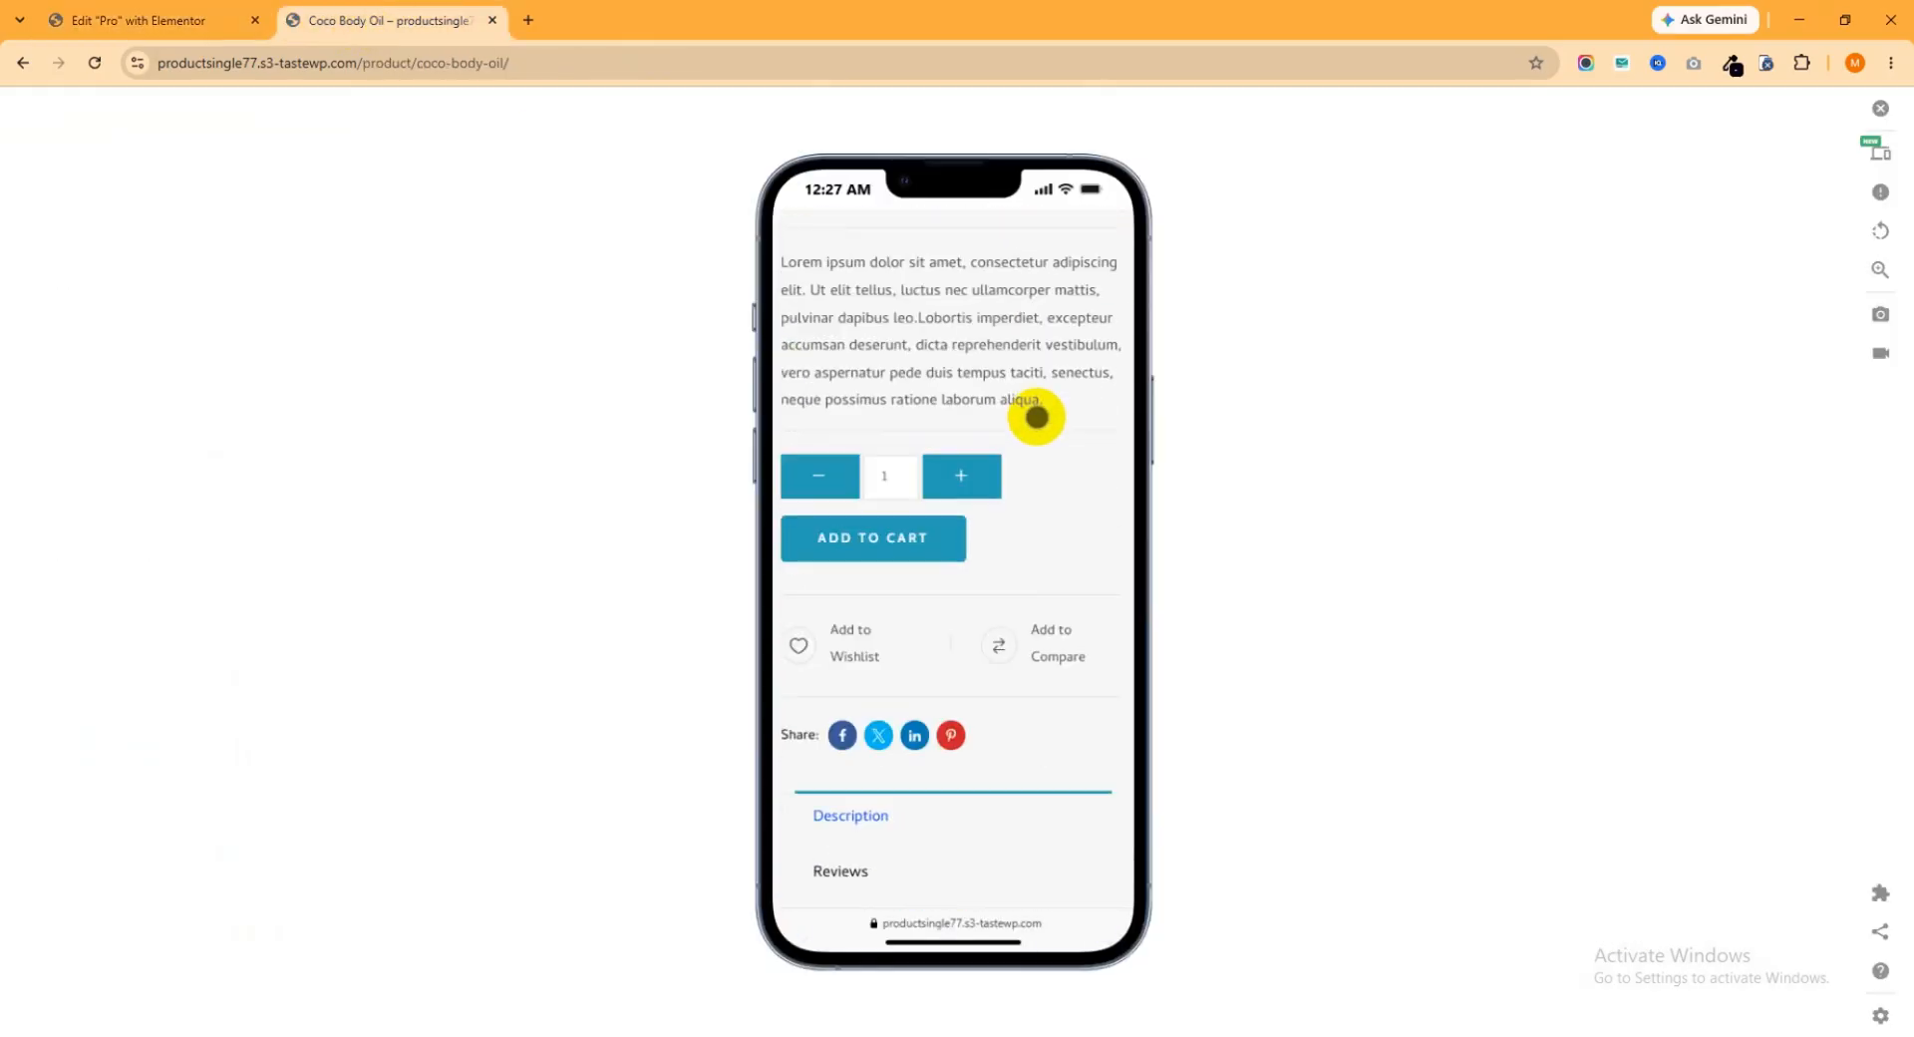
scroll(1034, 477, down, 10)
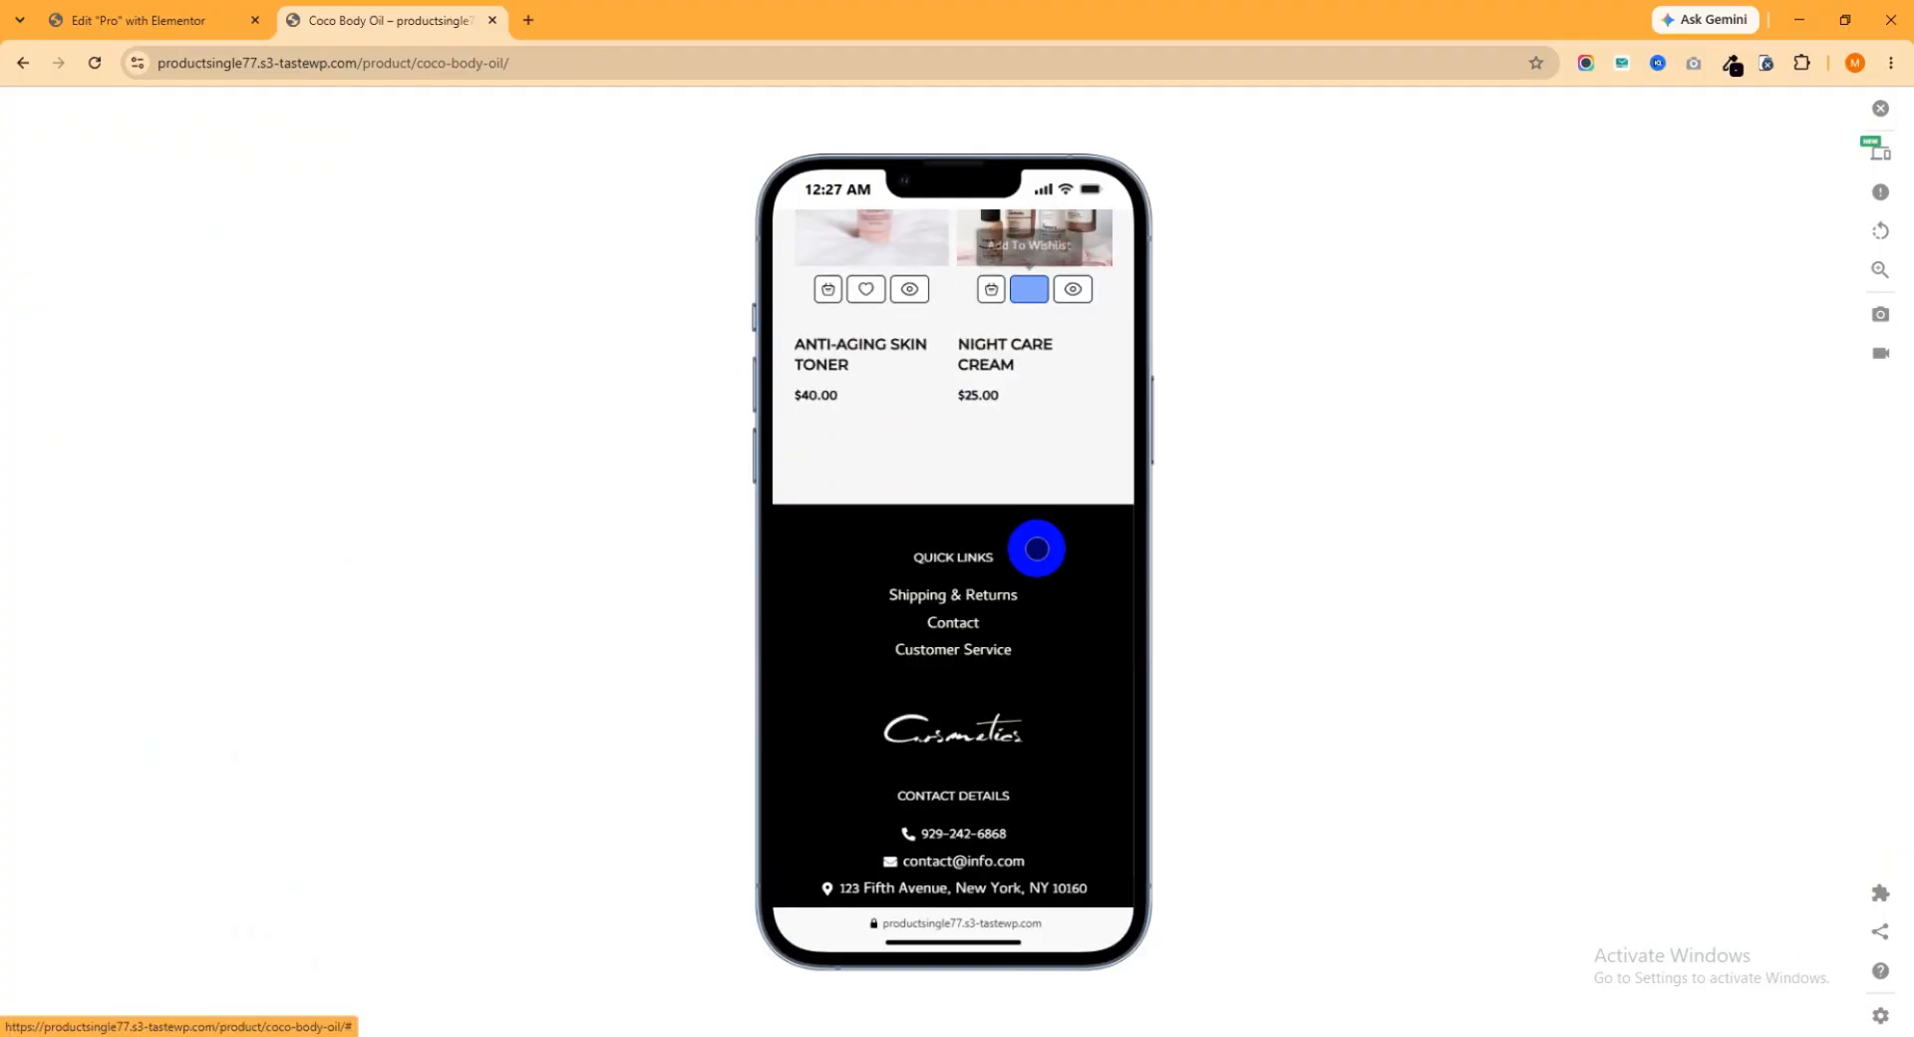
scroll(1034, 611, up, 7)
scroll(1016, 610, up, 15)
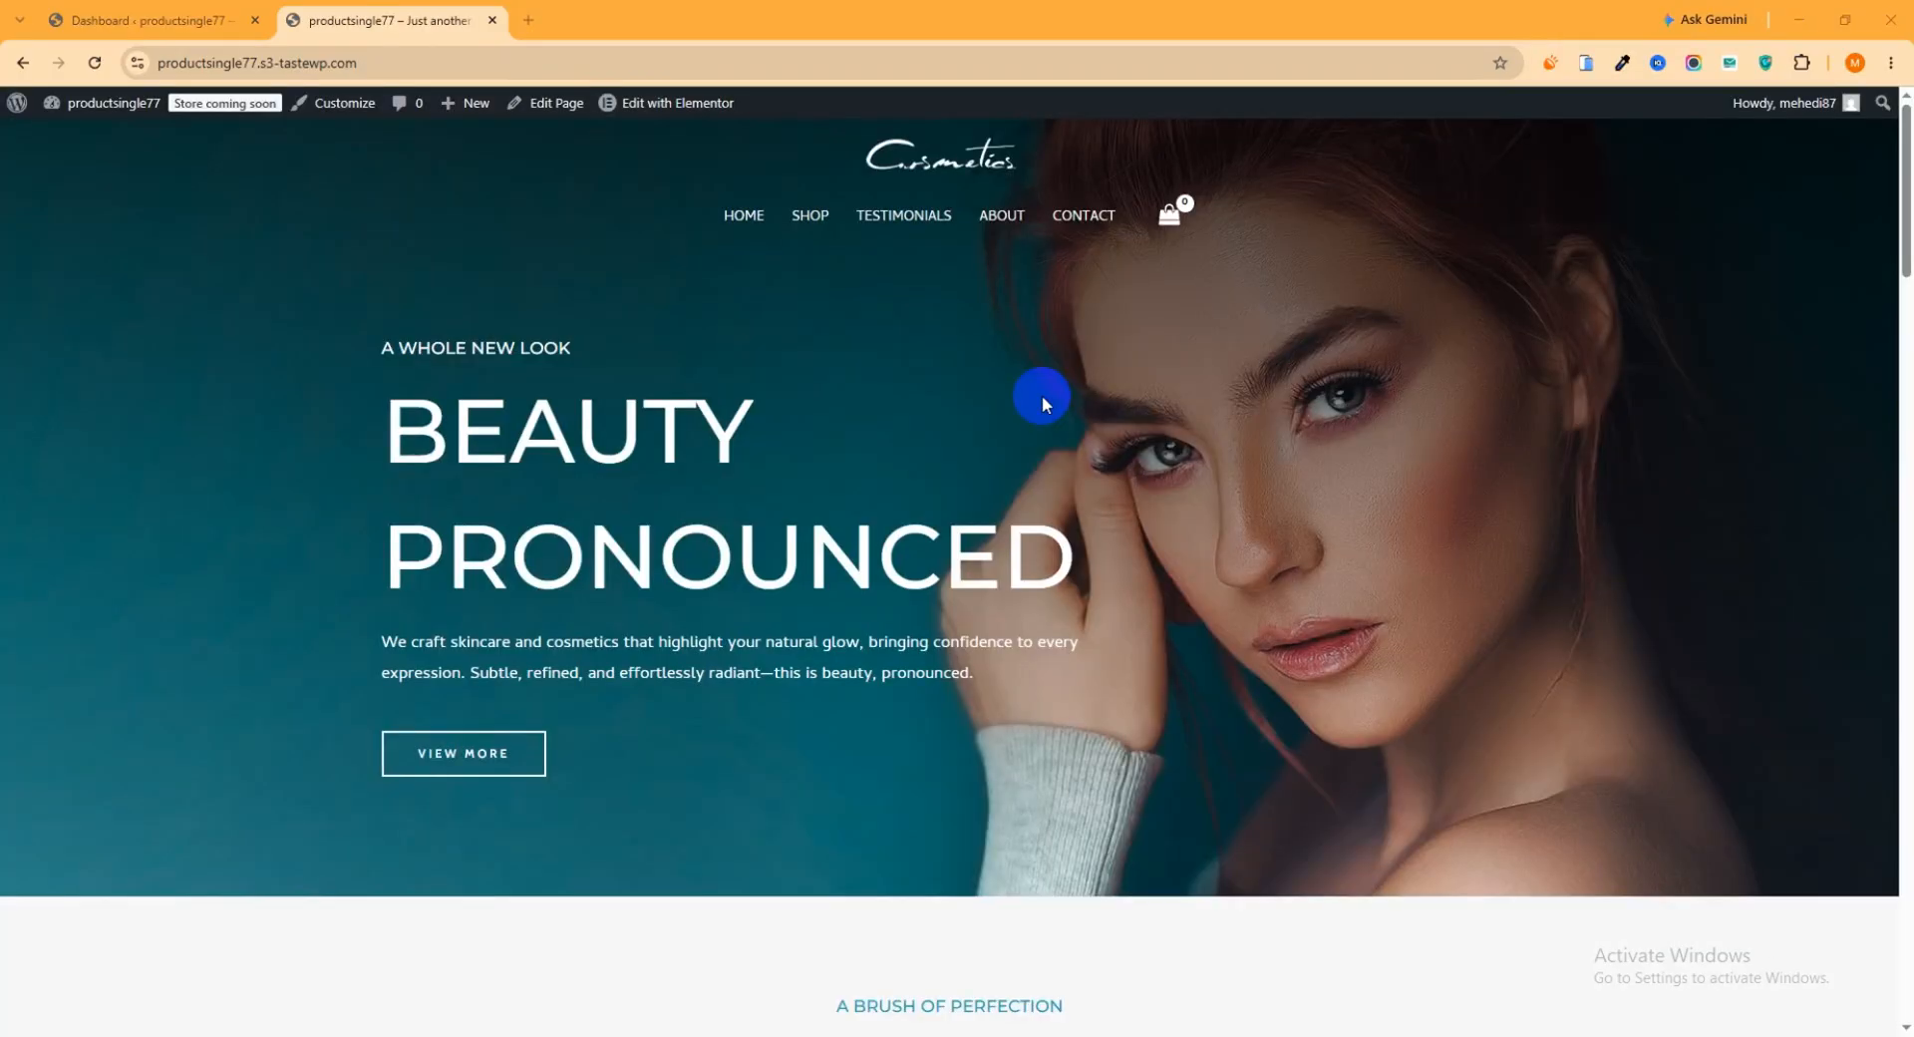
Open the Deep Cleanser product from the home page's product grid and examine its default product page layout
scroll(1043, 395, down, 5)
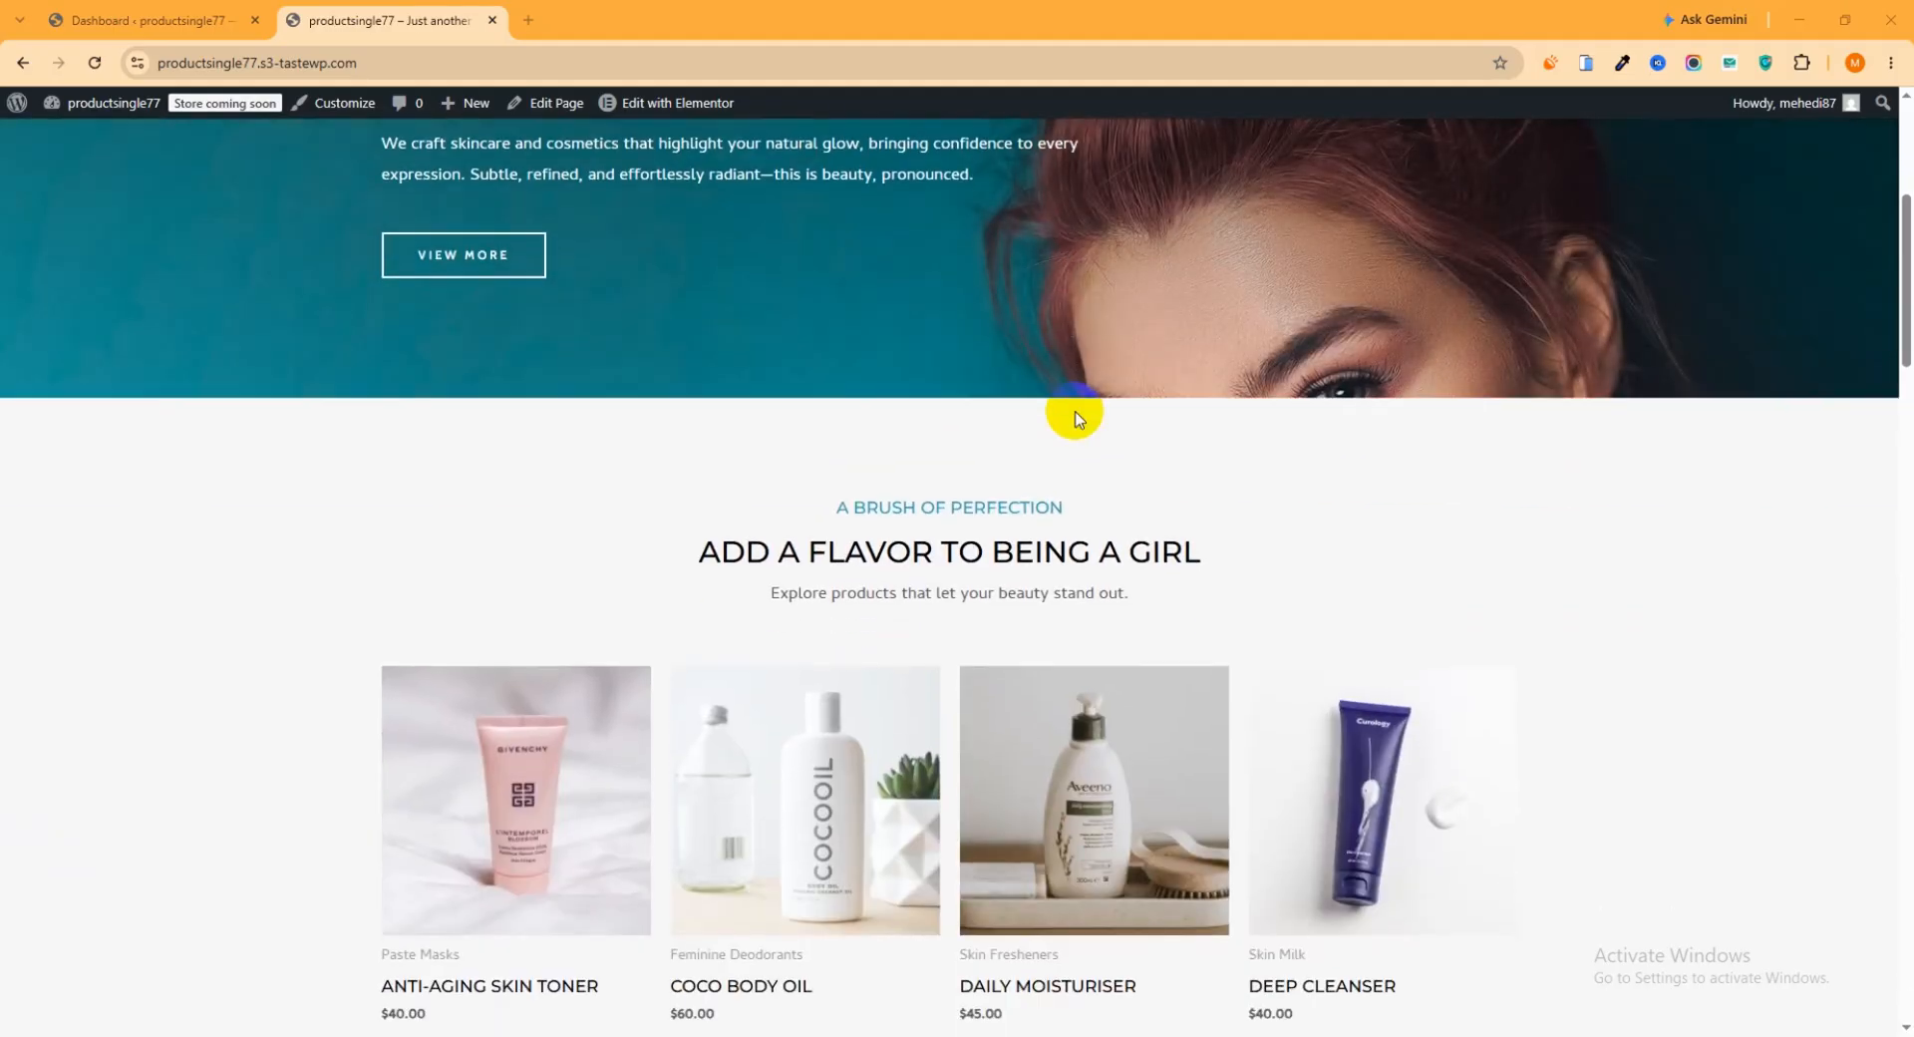
scroll(1076, 419, down, 1)
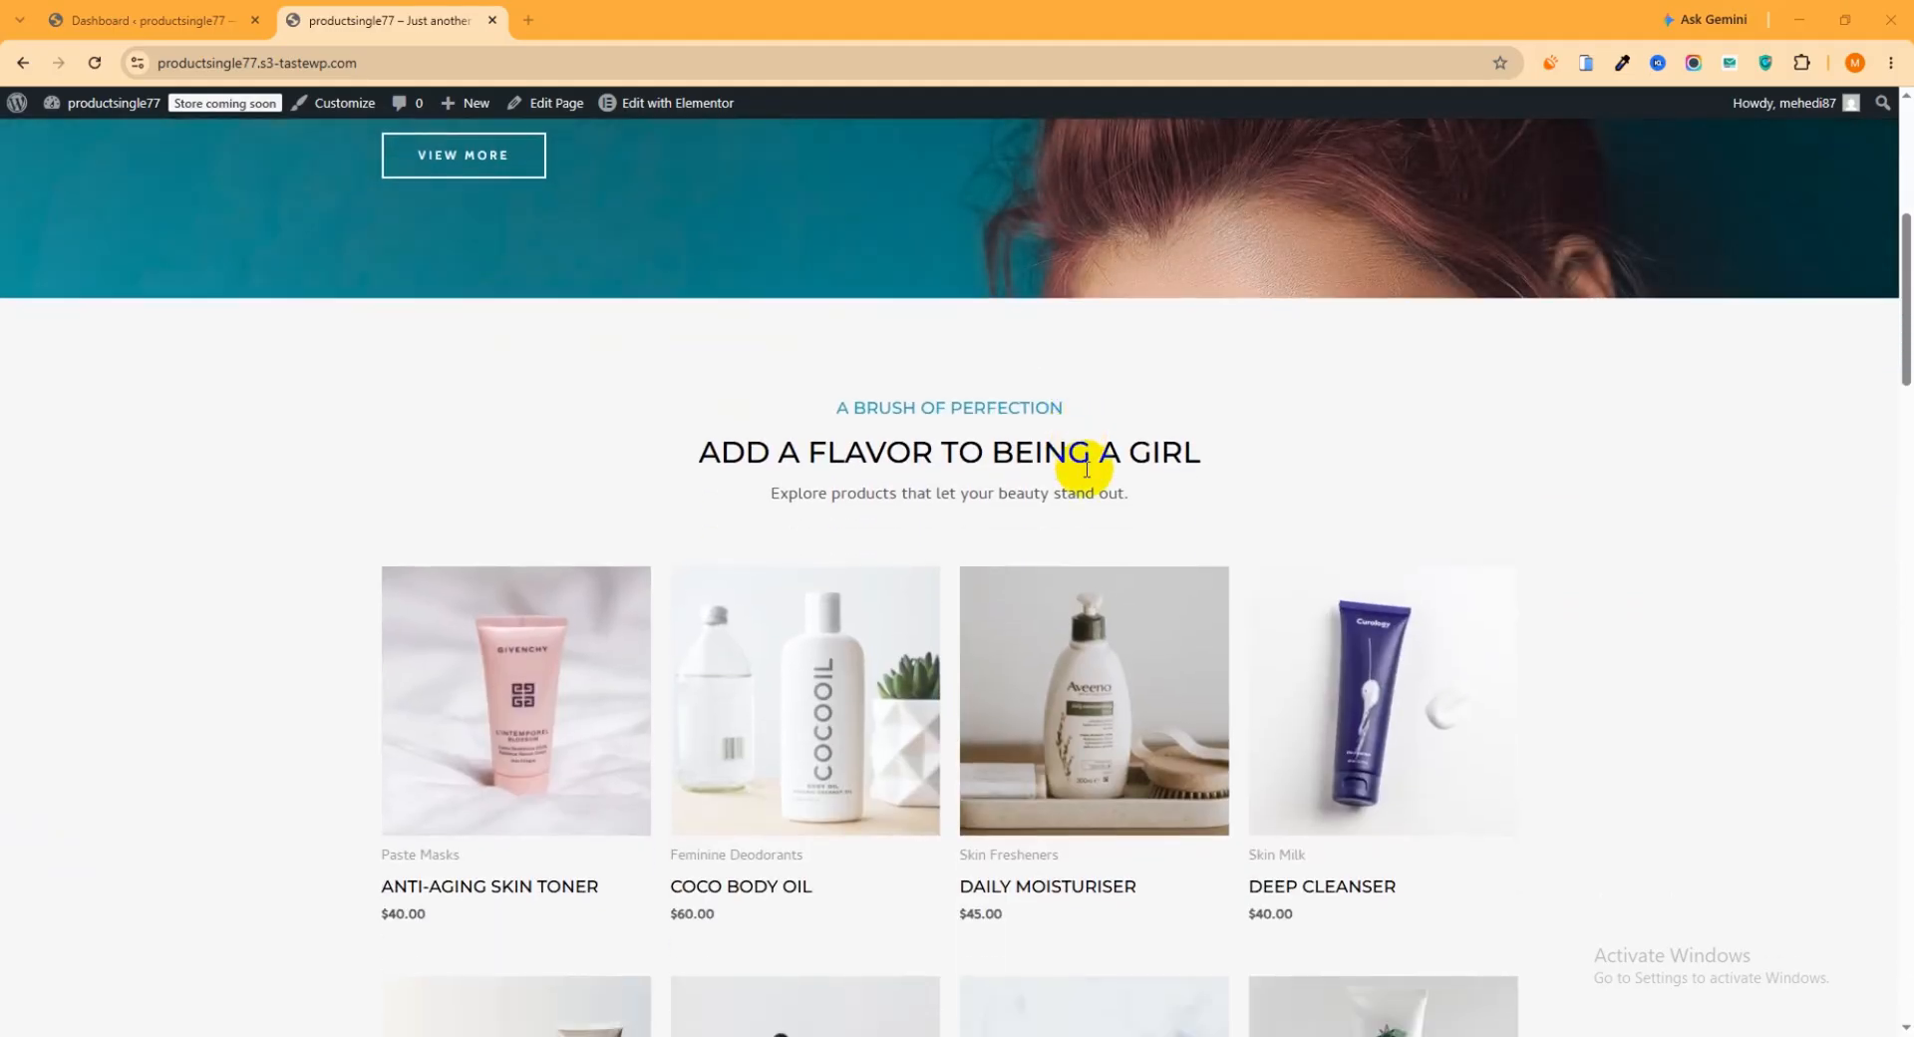
scroll(1087, 468, down, 1)
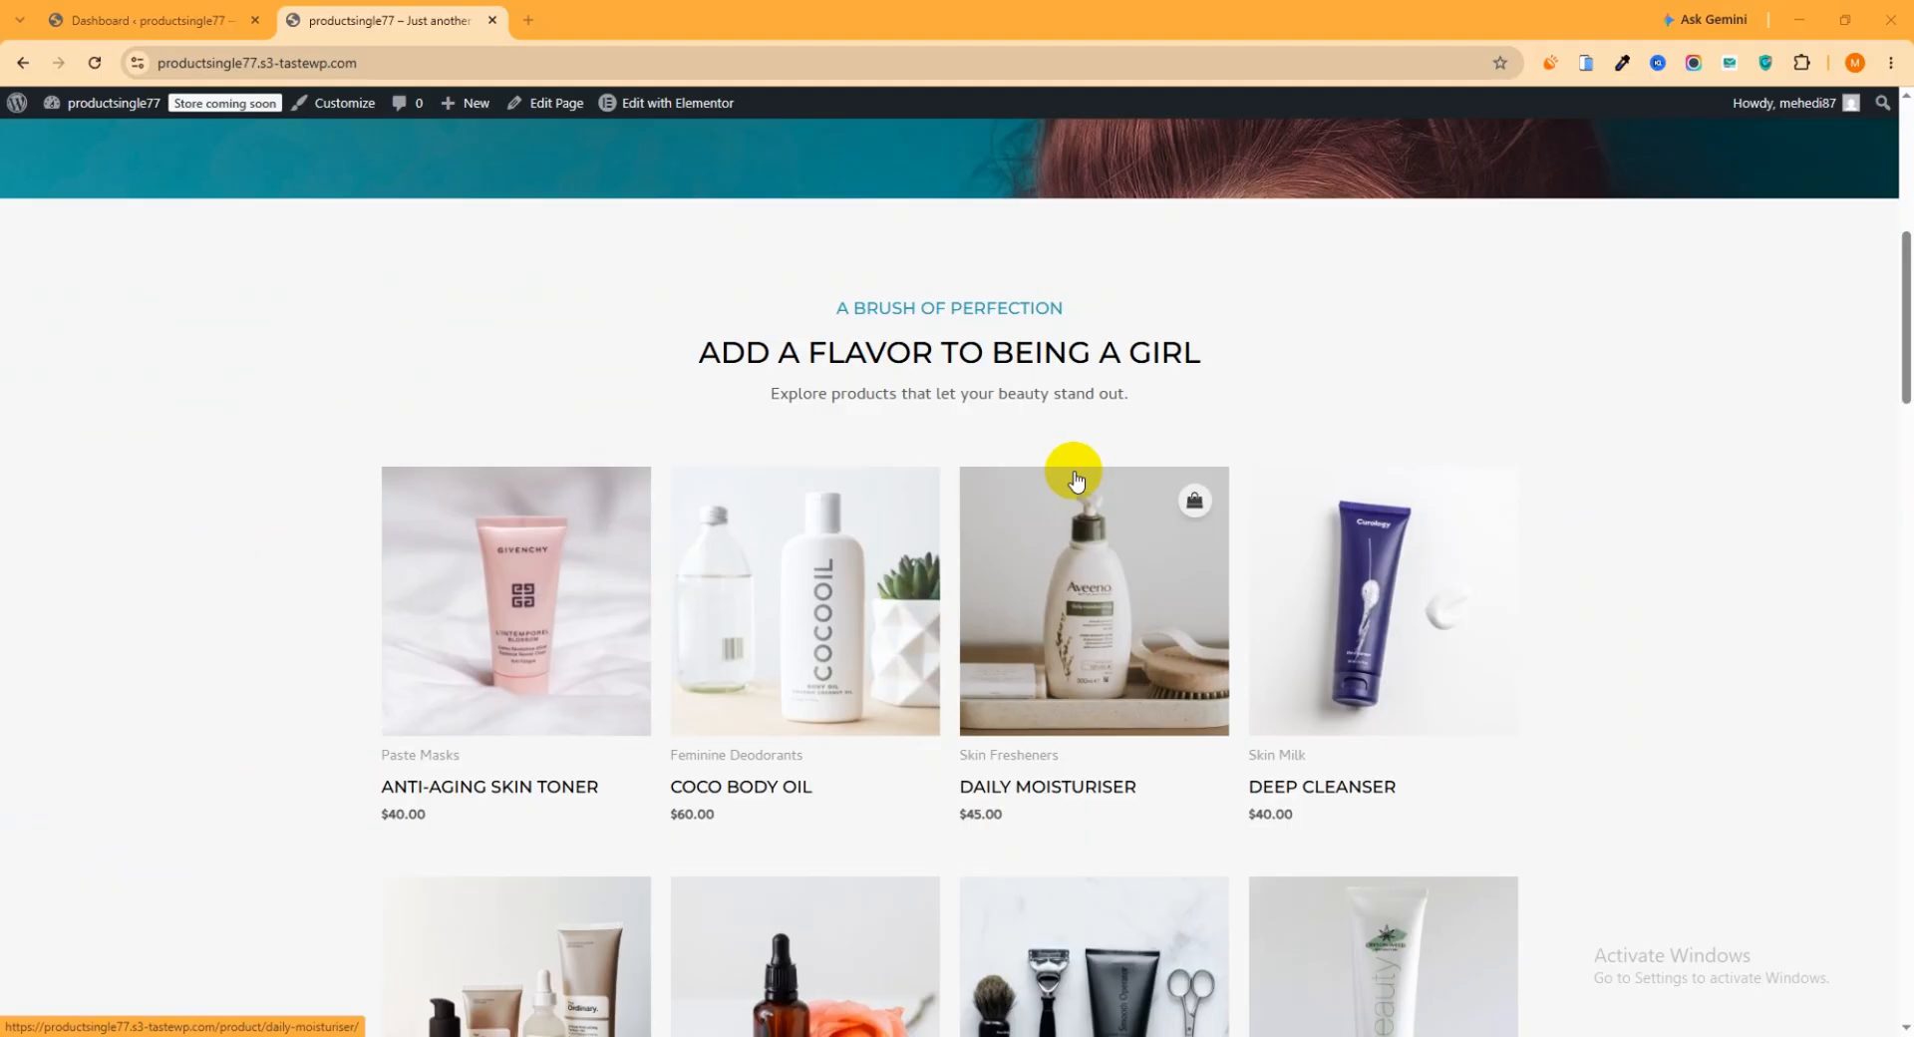
click(1336, 594)
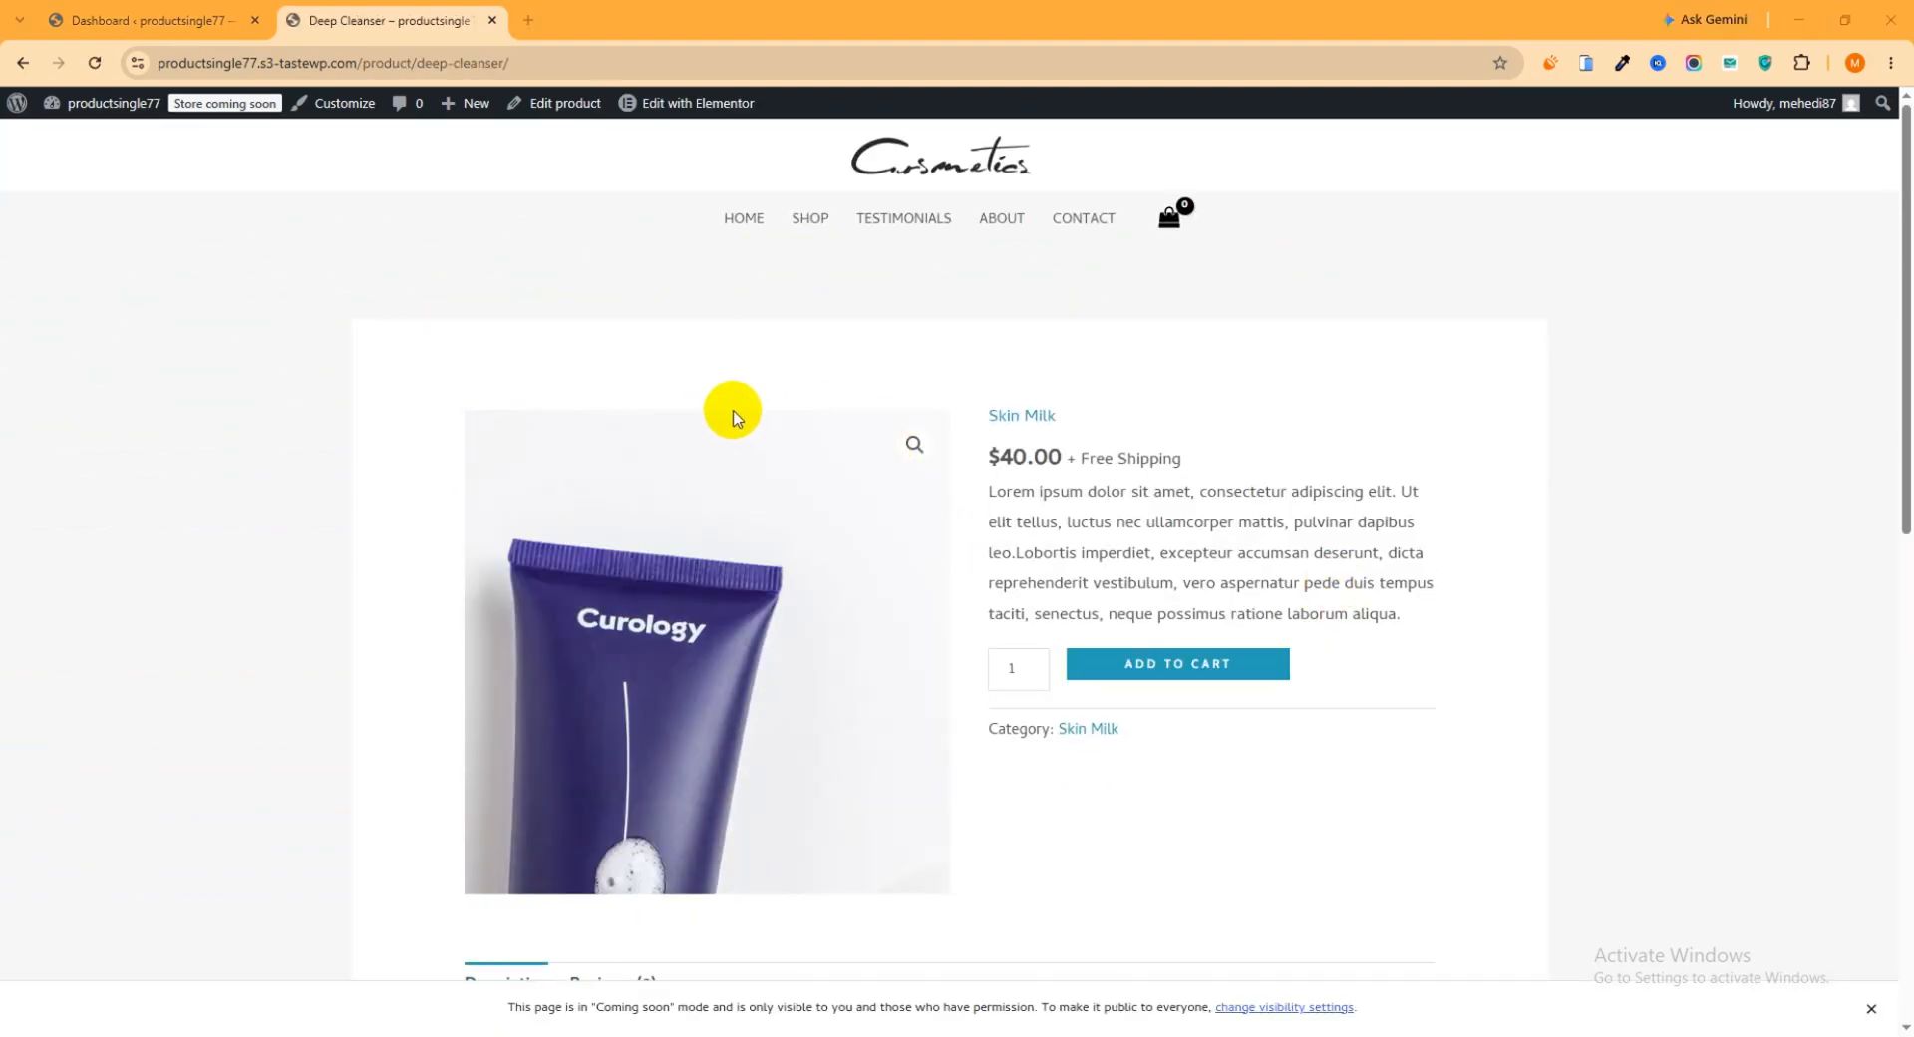
scroll(780, 403, down, 4)
scroll(867, 589, down, 5)
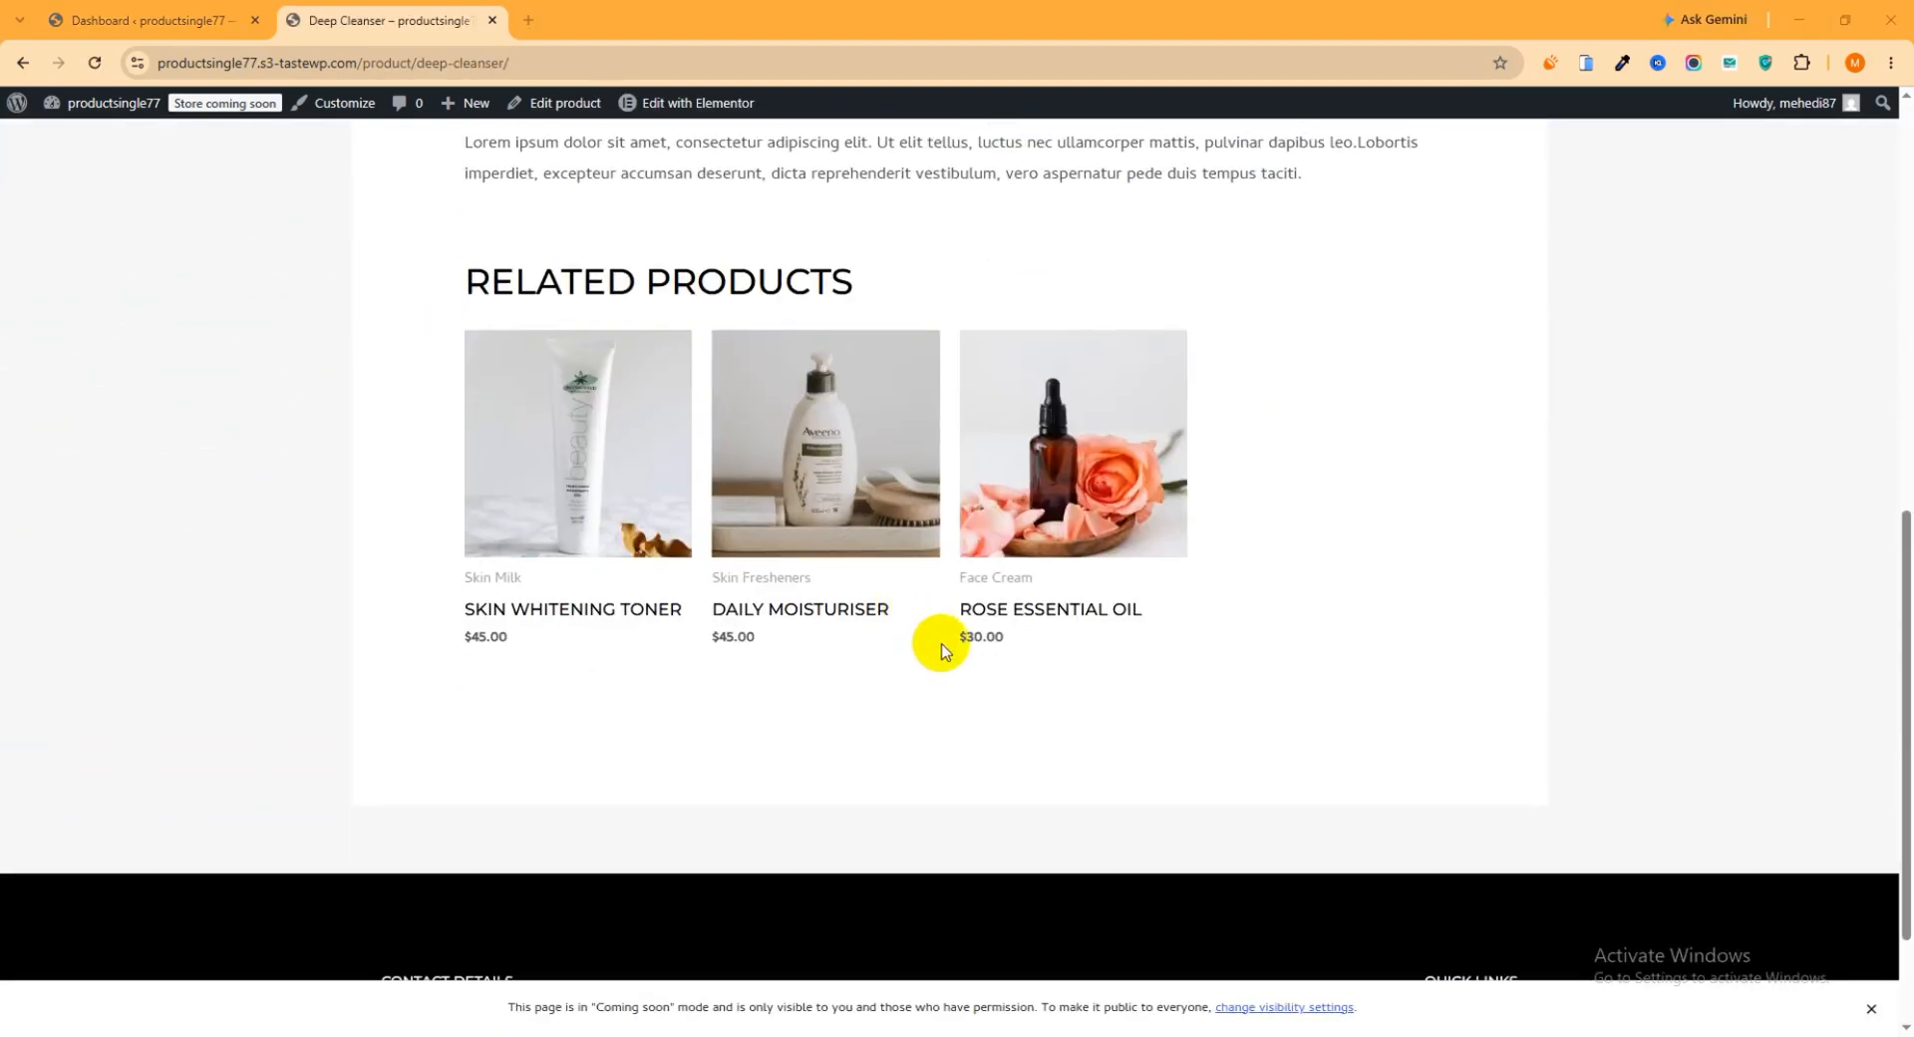
scroll(945, 650, up, 9)
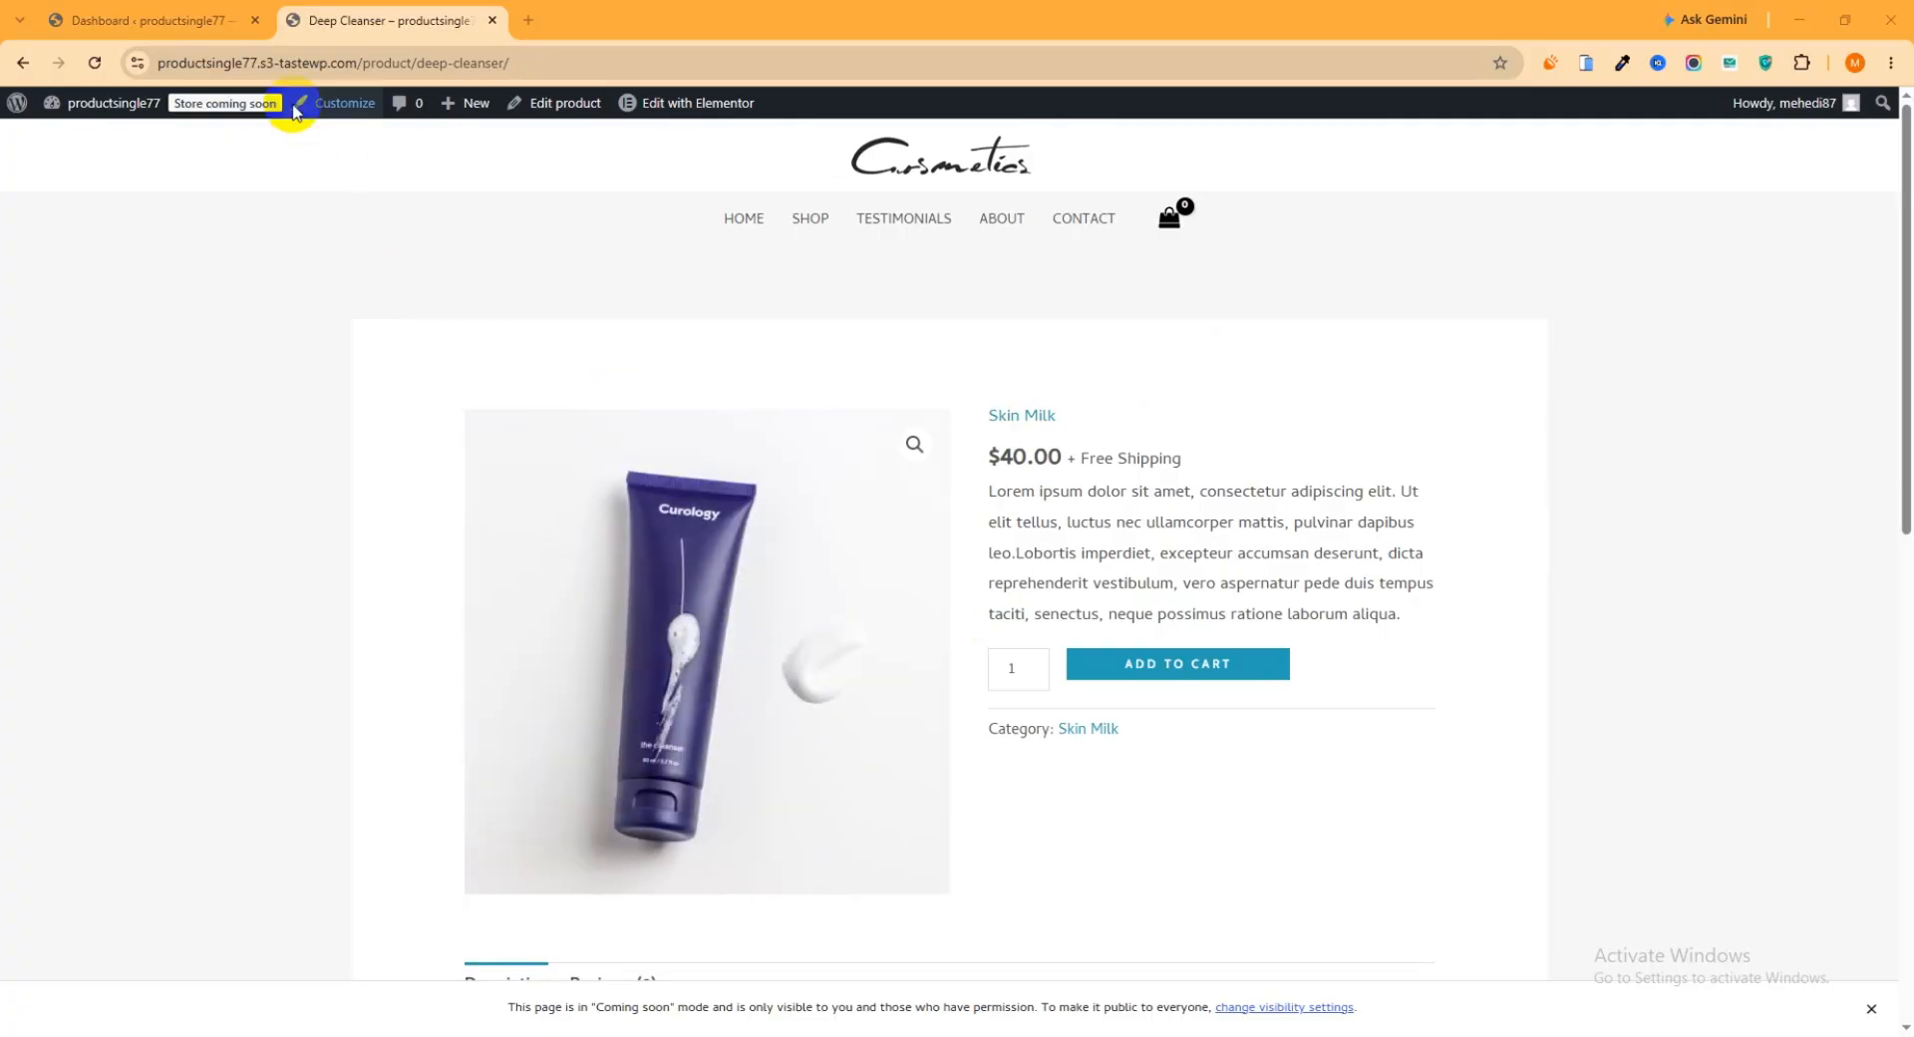
Search the WordPress plugin directory for "Shopbuilder", then install and activate ShopBuilder – WooCommerce Builder For Elementor
click(186, 10)
mouse_move(99, 763)
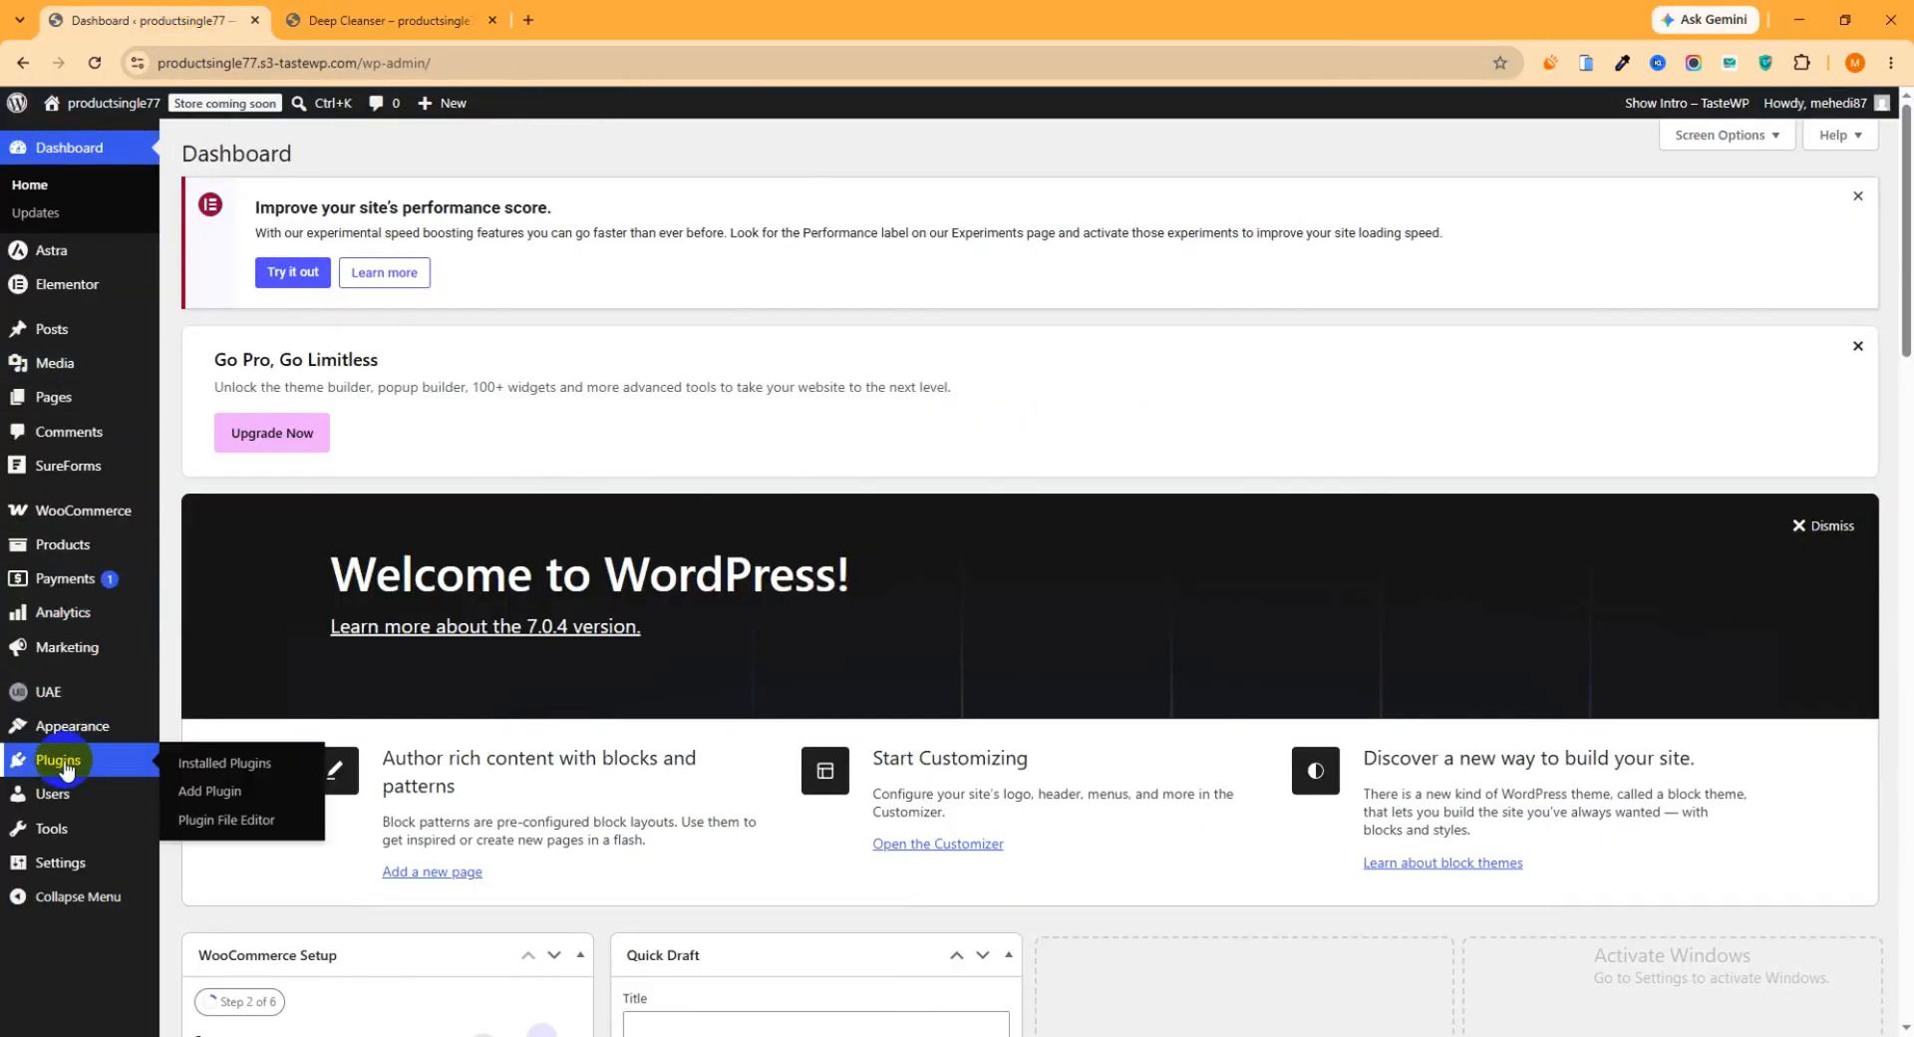
click(211, 795)
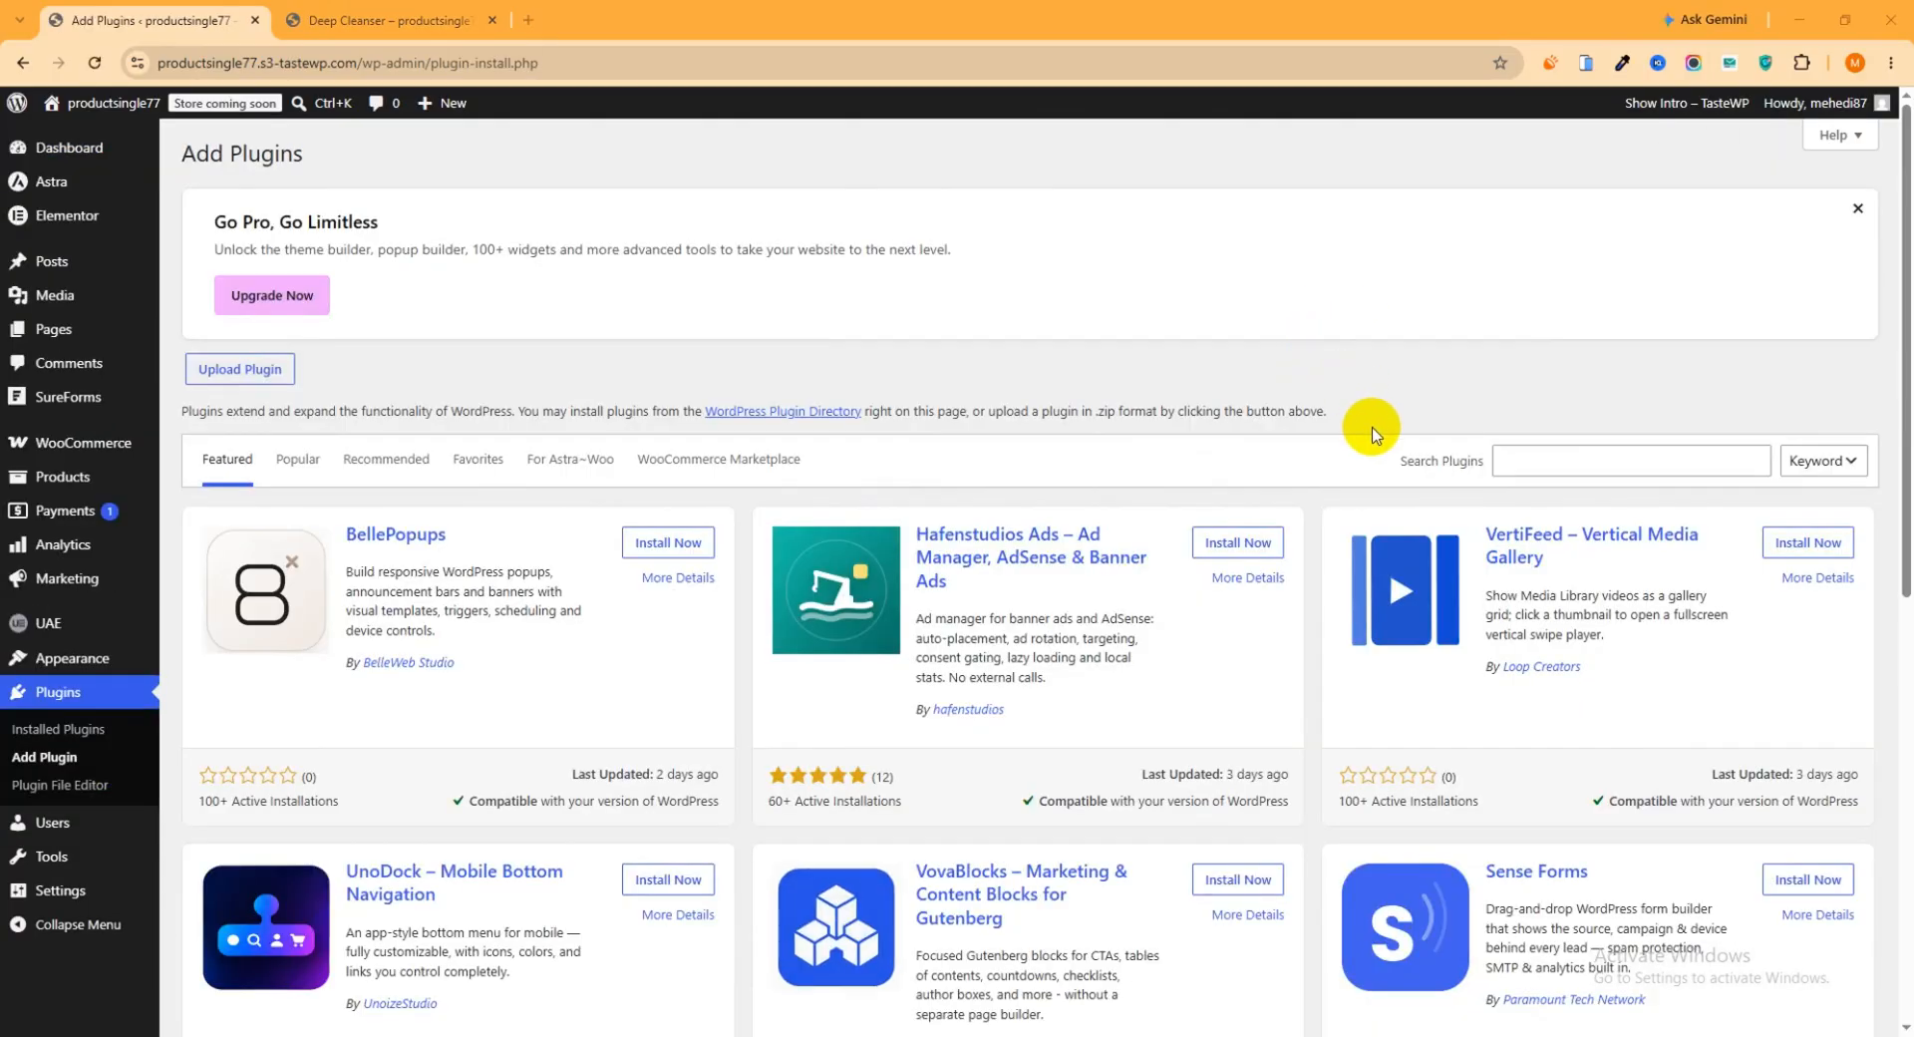
click(1514, 469)
text(Shopbuilder)
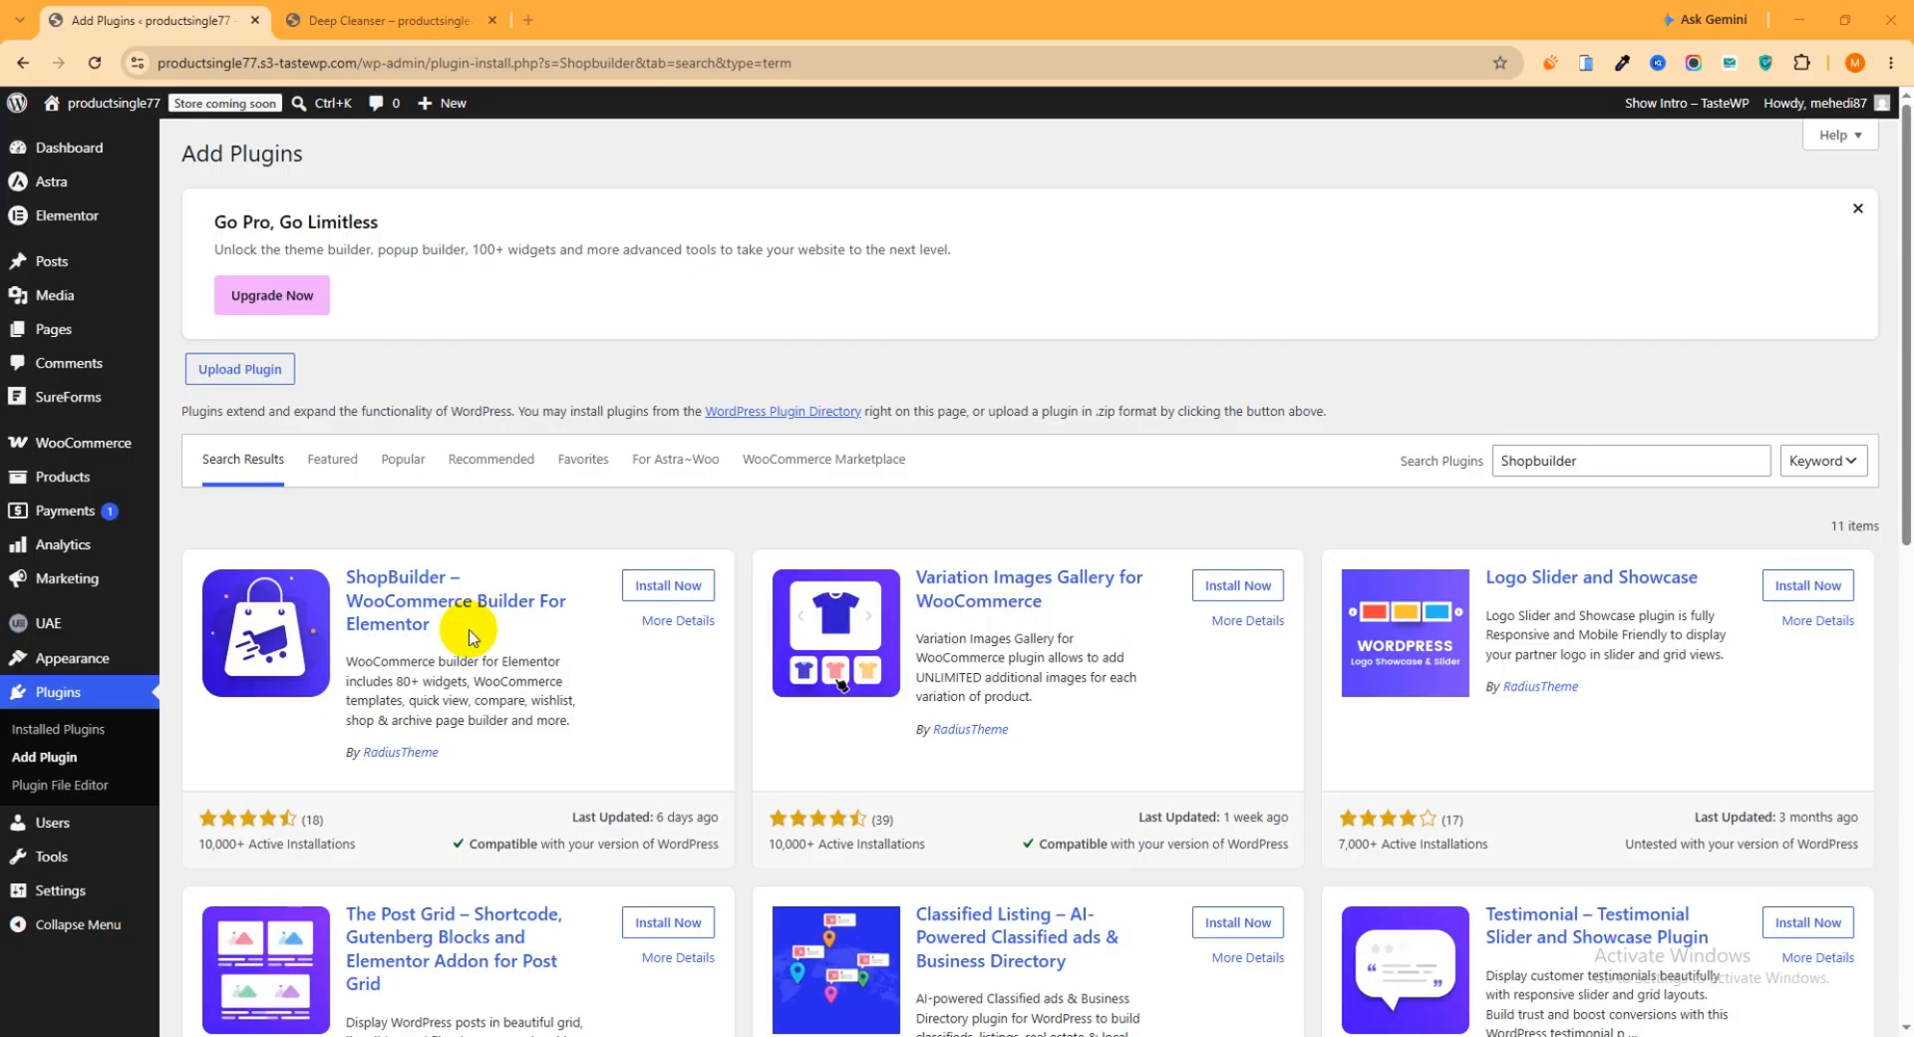
click(682, 595)
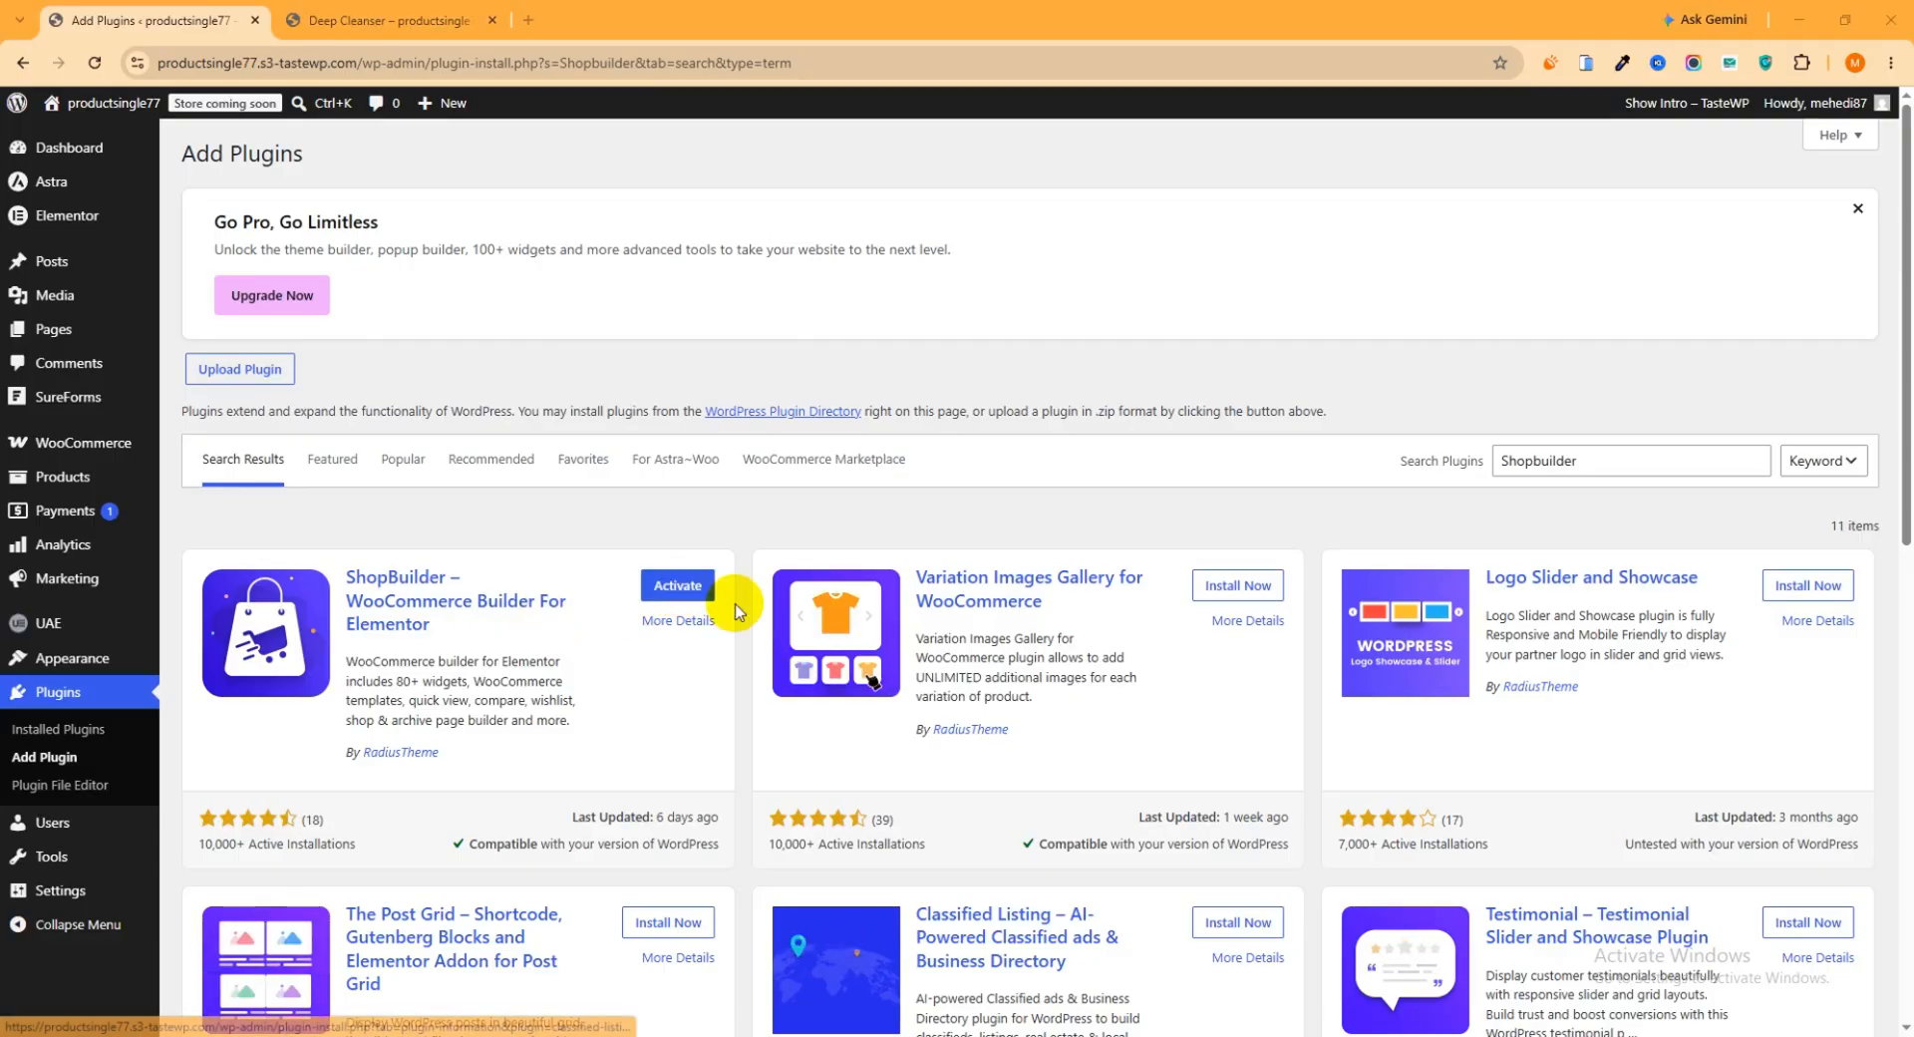
click(678, 590)
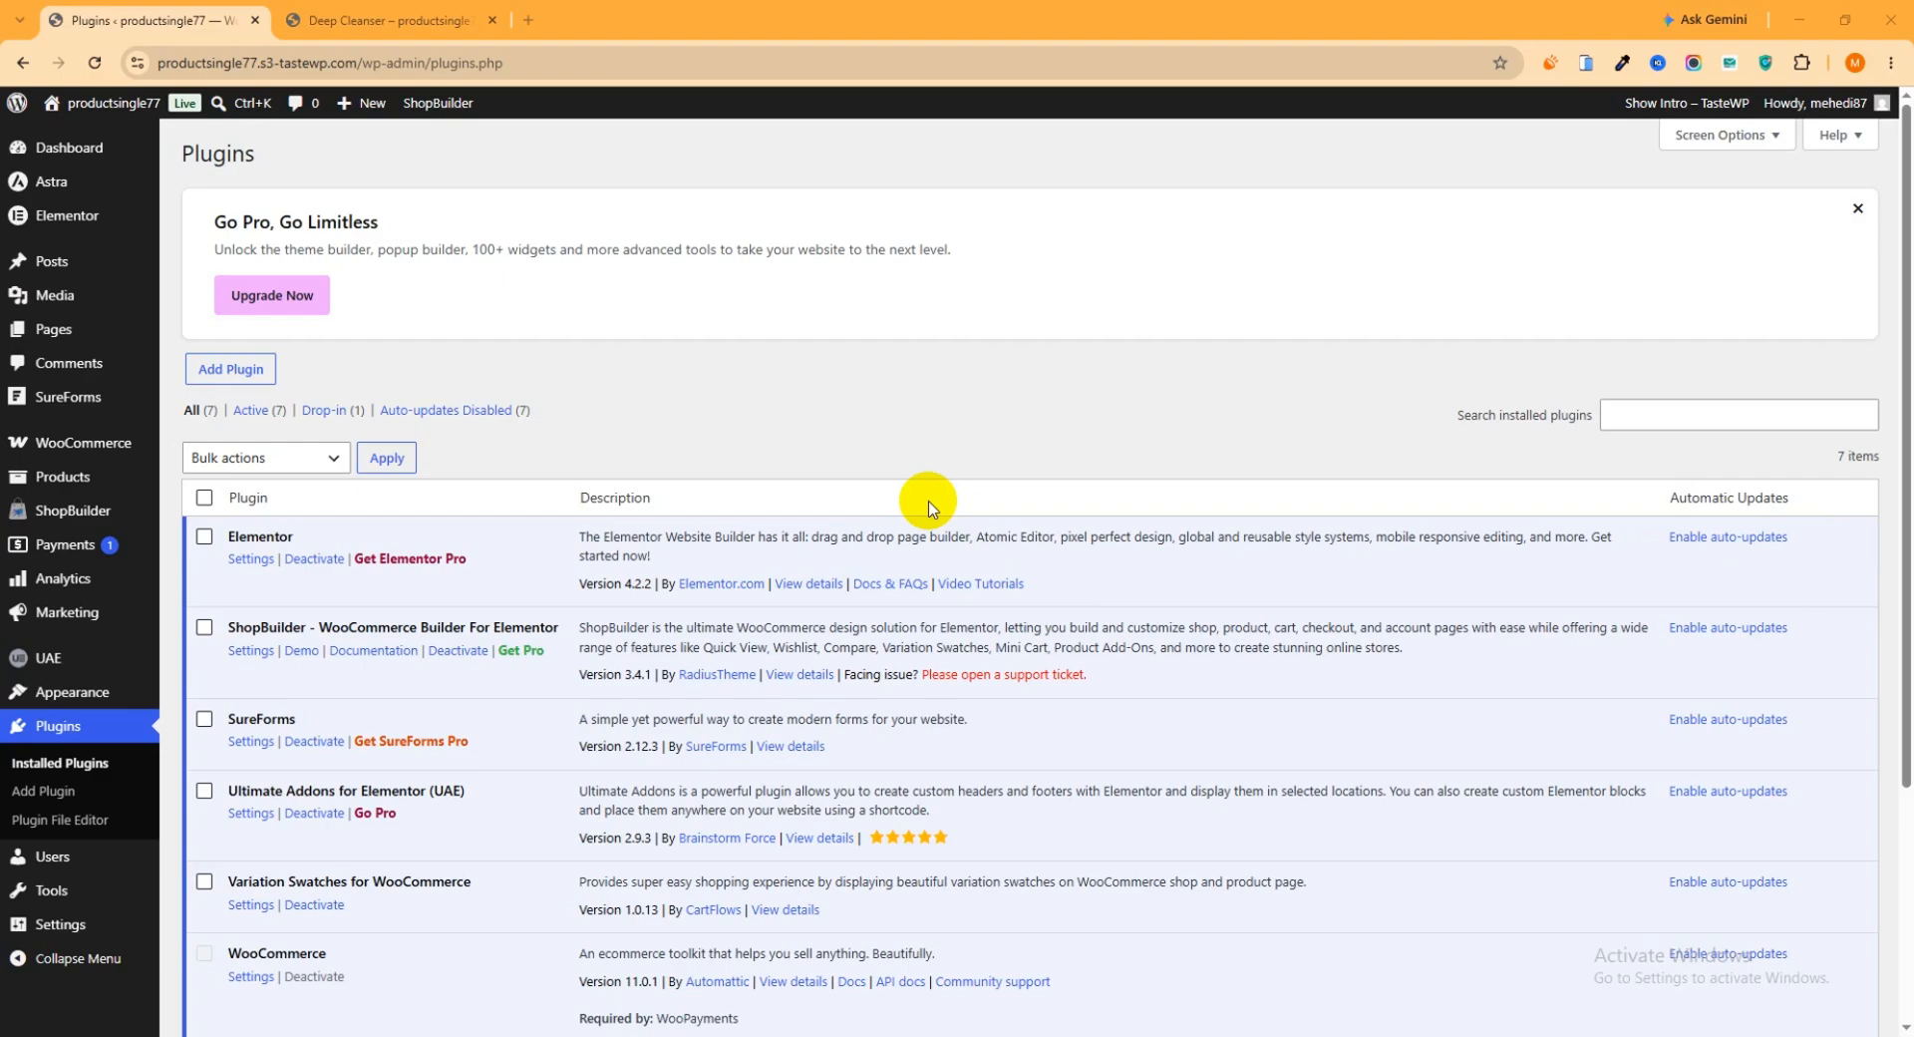
Open the ShopBuilder settings, look at the Global Settings and return to the Elementor Widgets list
mouse_move(88, 510)
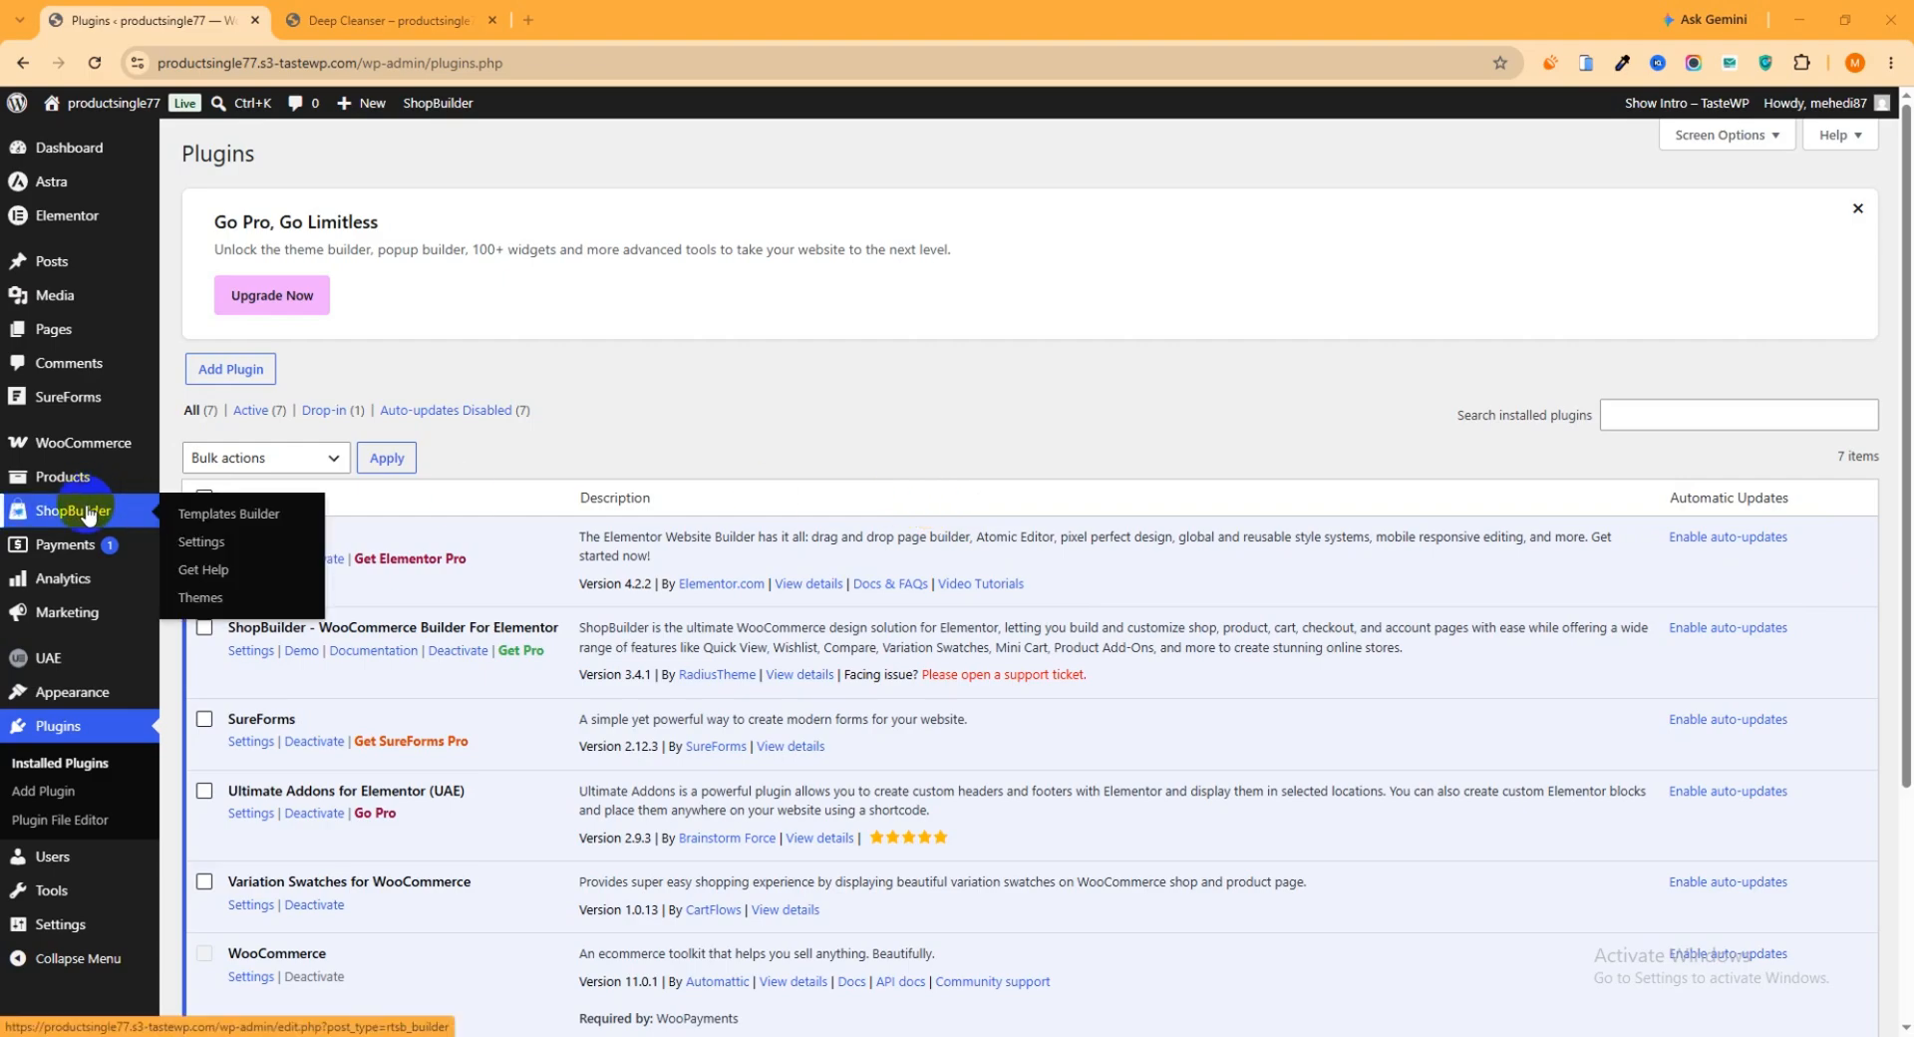
click(212, 514)
click(211, 546)
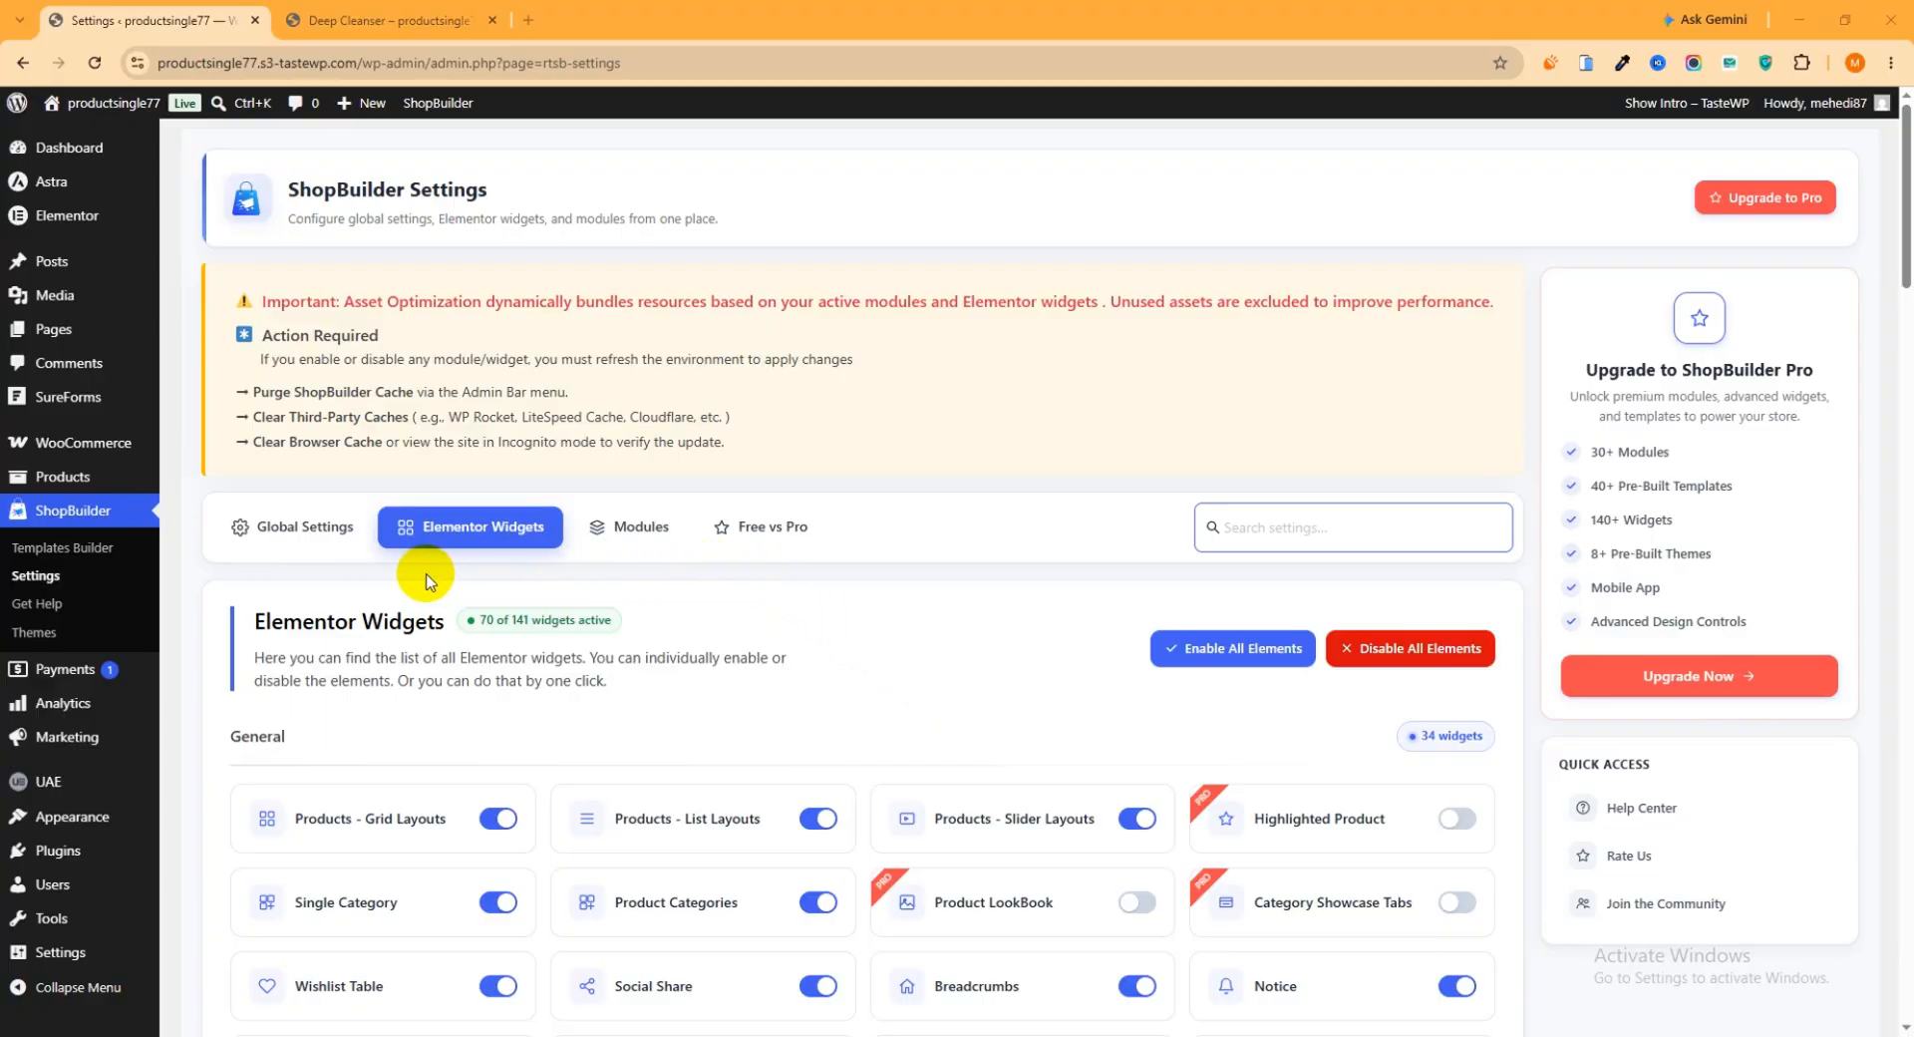
click(315, 551)
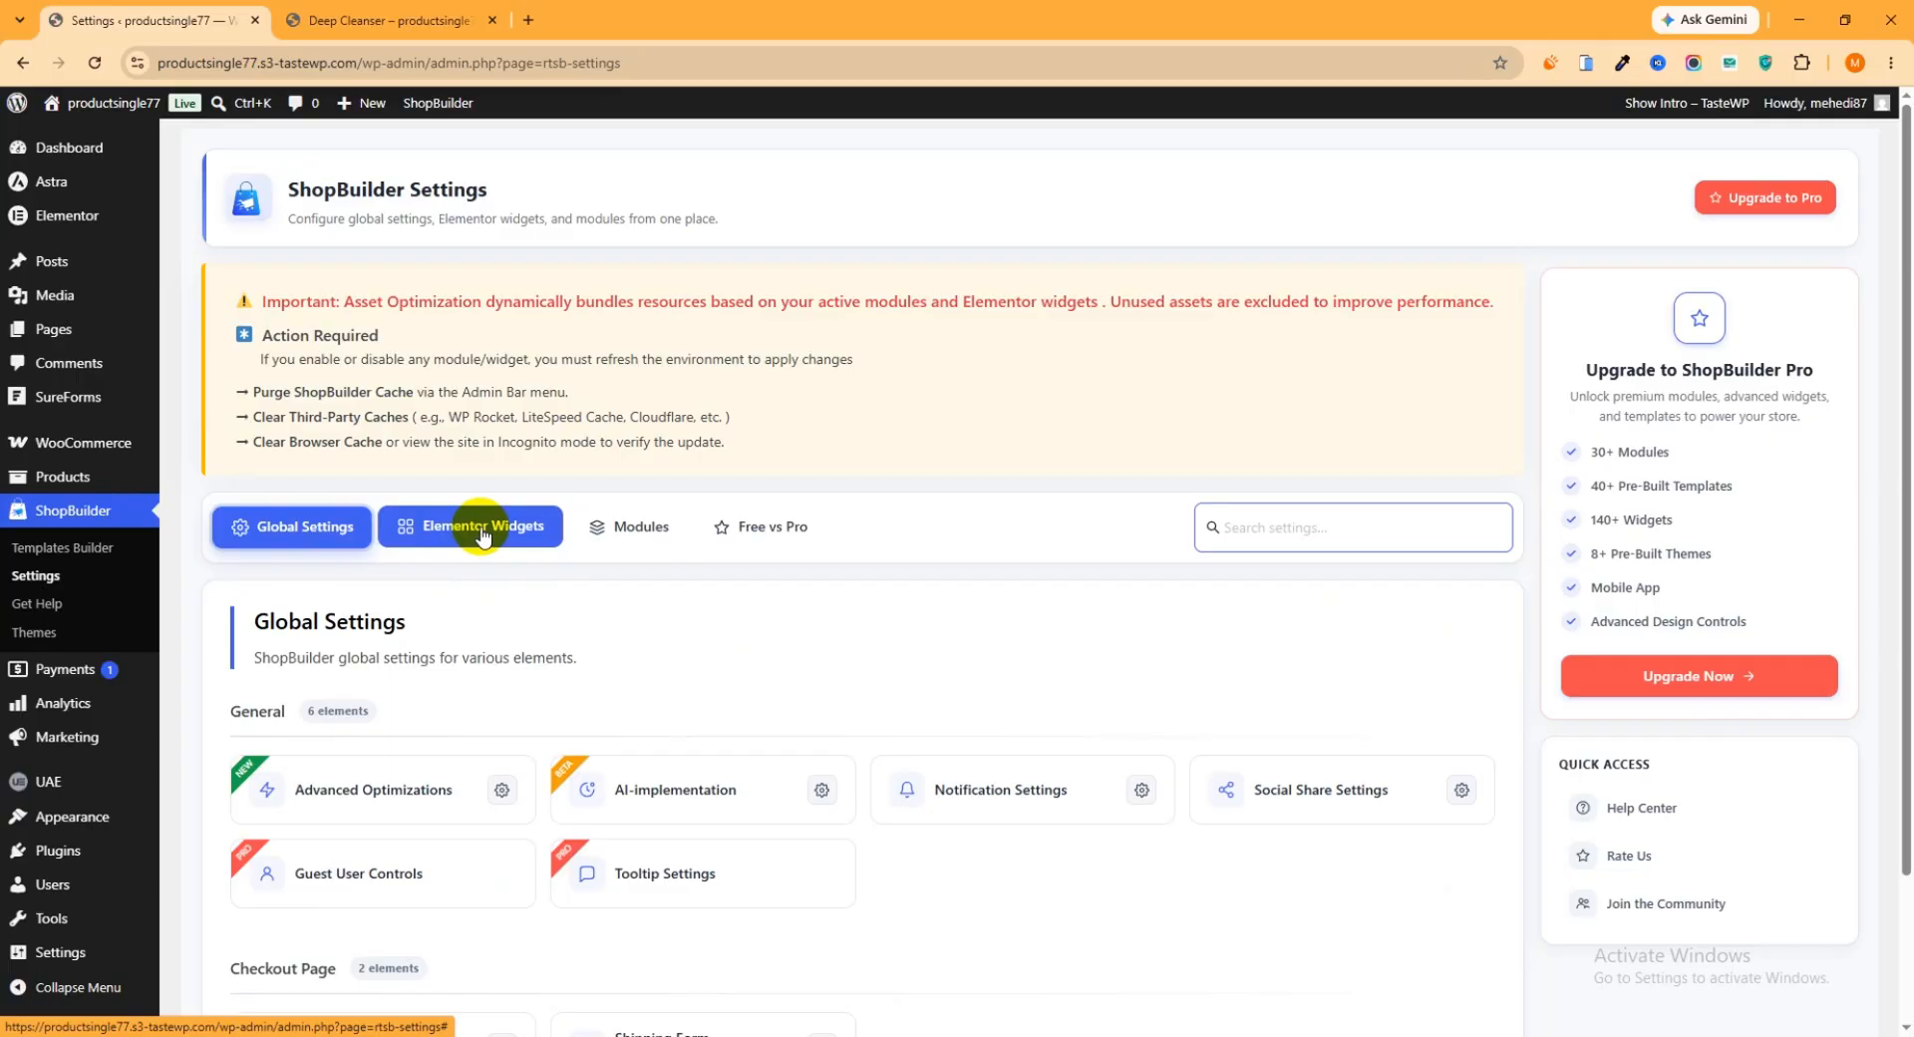
click(481, 535)
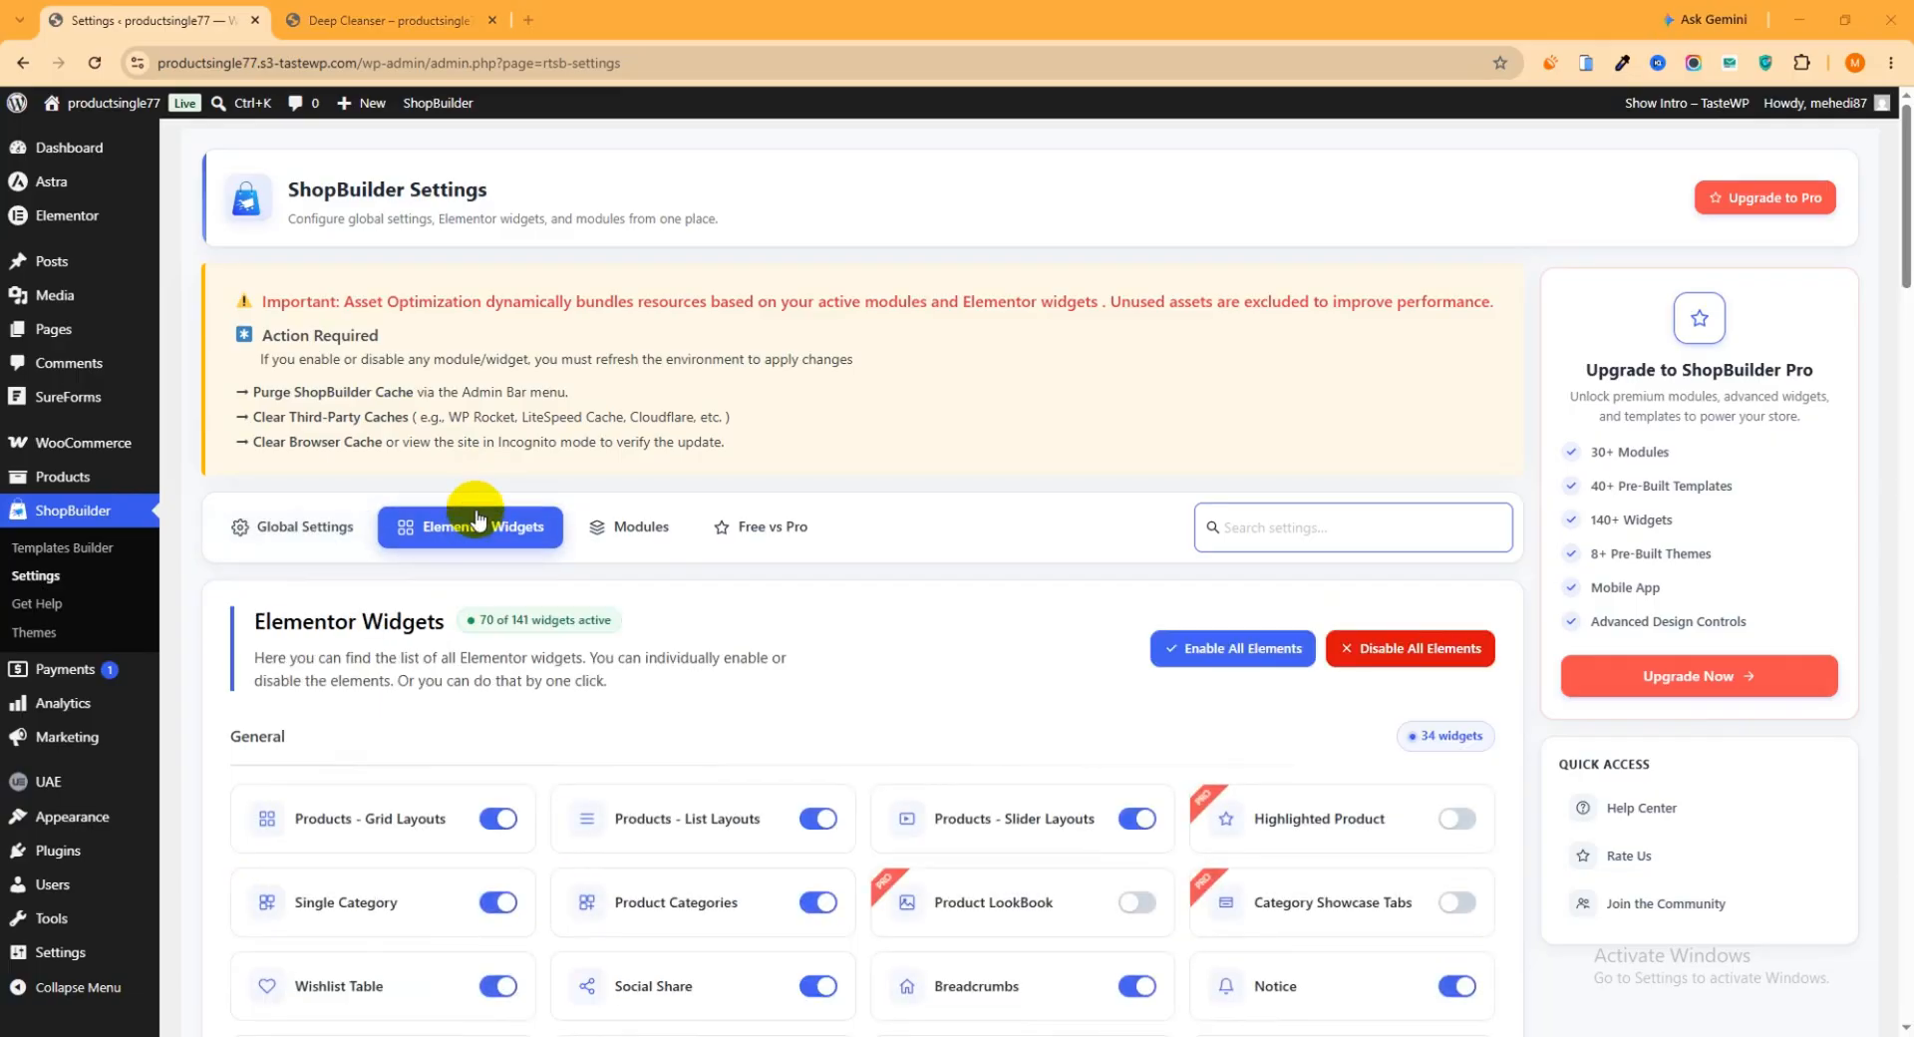
Enable the Related - Slider Layouts widget in the Product Page group and check the other widget groups
scroll(509, 579, down, 4)
scroll(509, 558, down, 12)
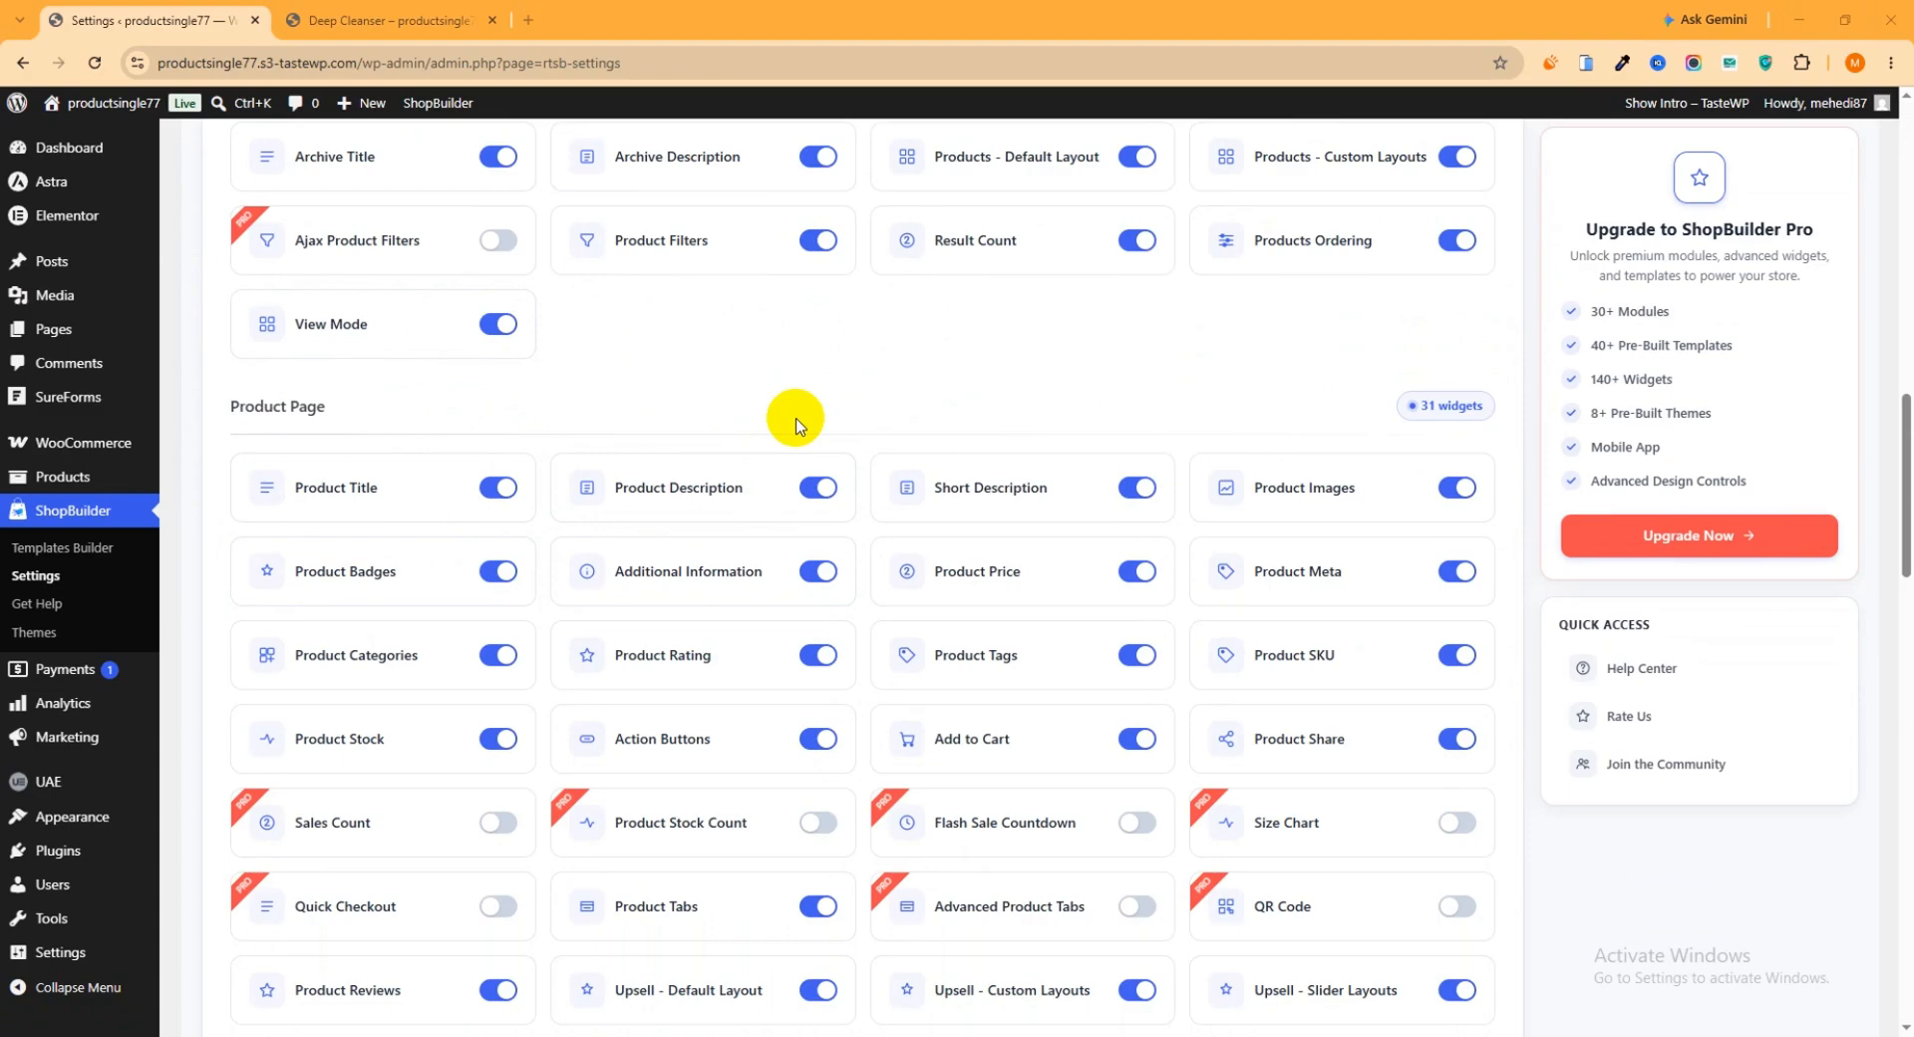
scroll(698, 558, down, 1)
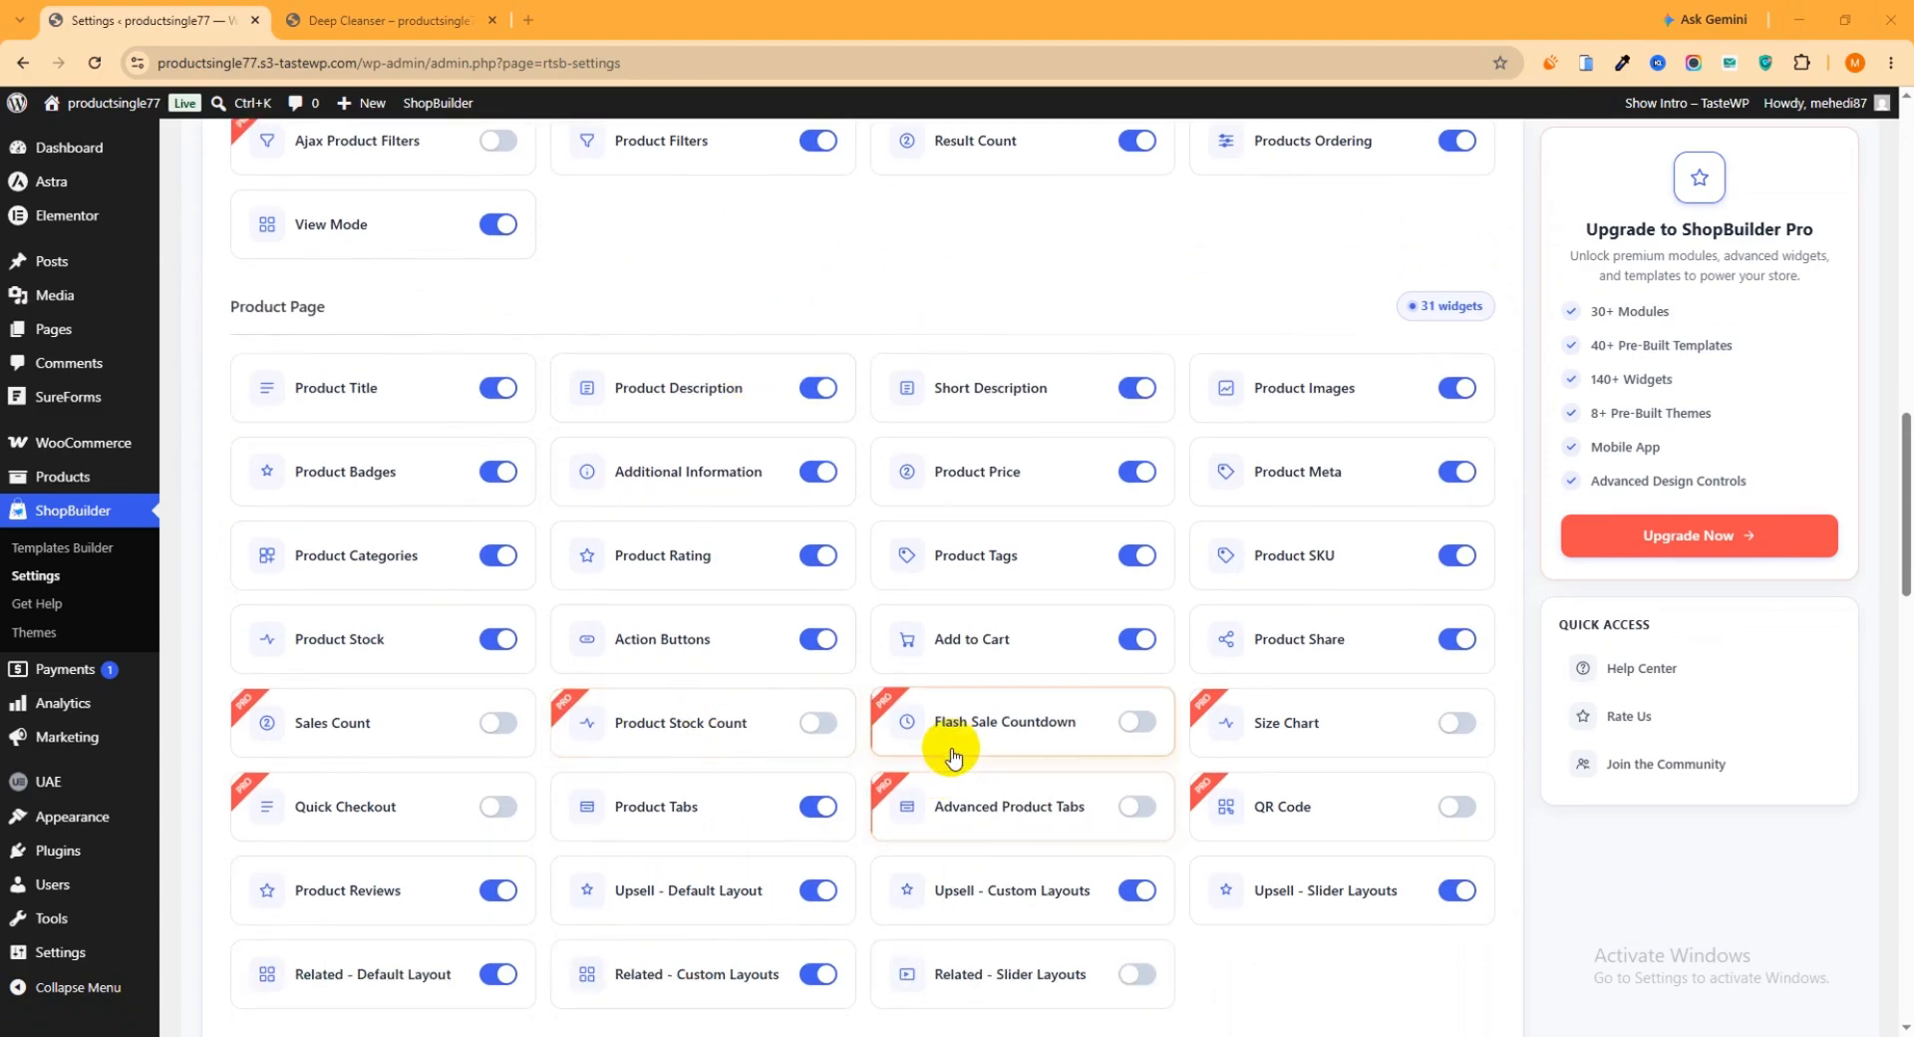
scroll(995, 747, down, 2)
click(1141, 775)
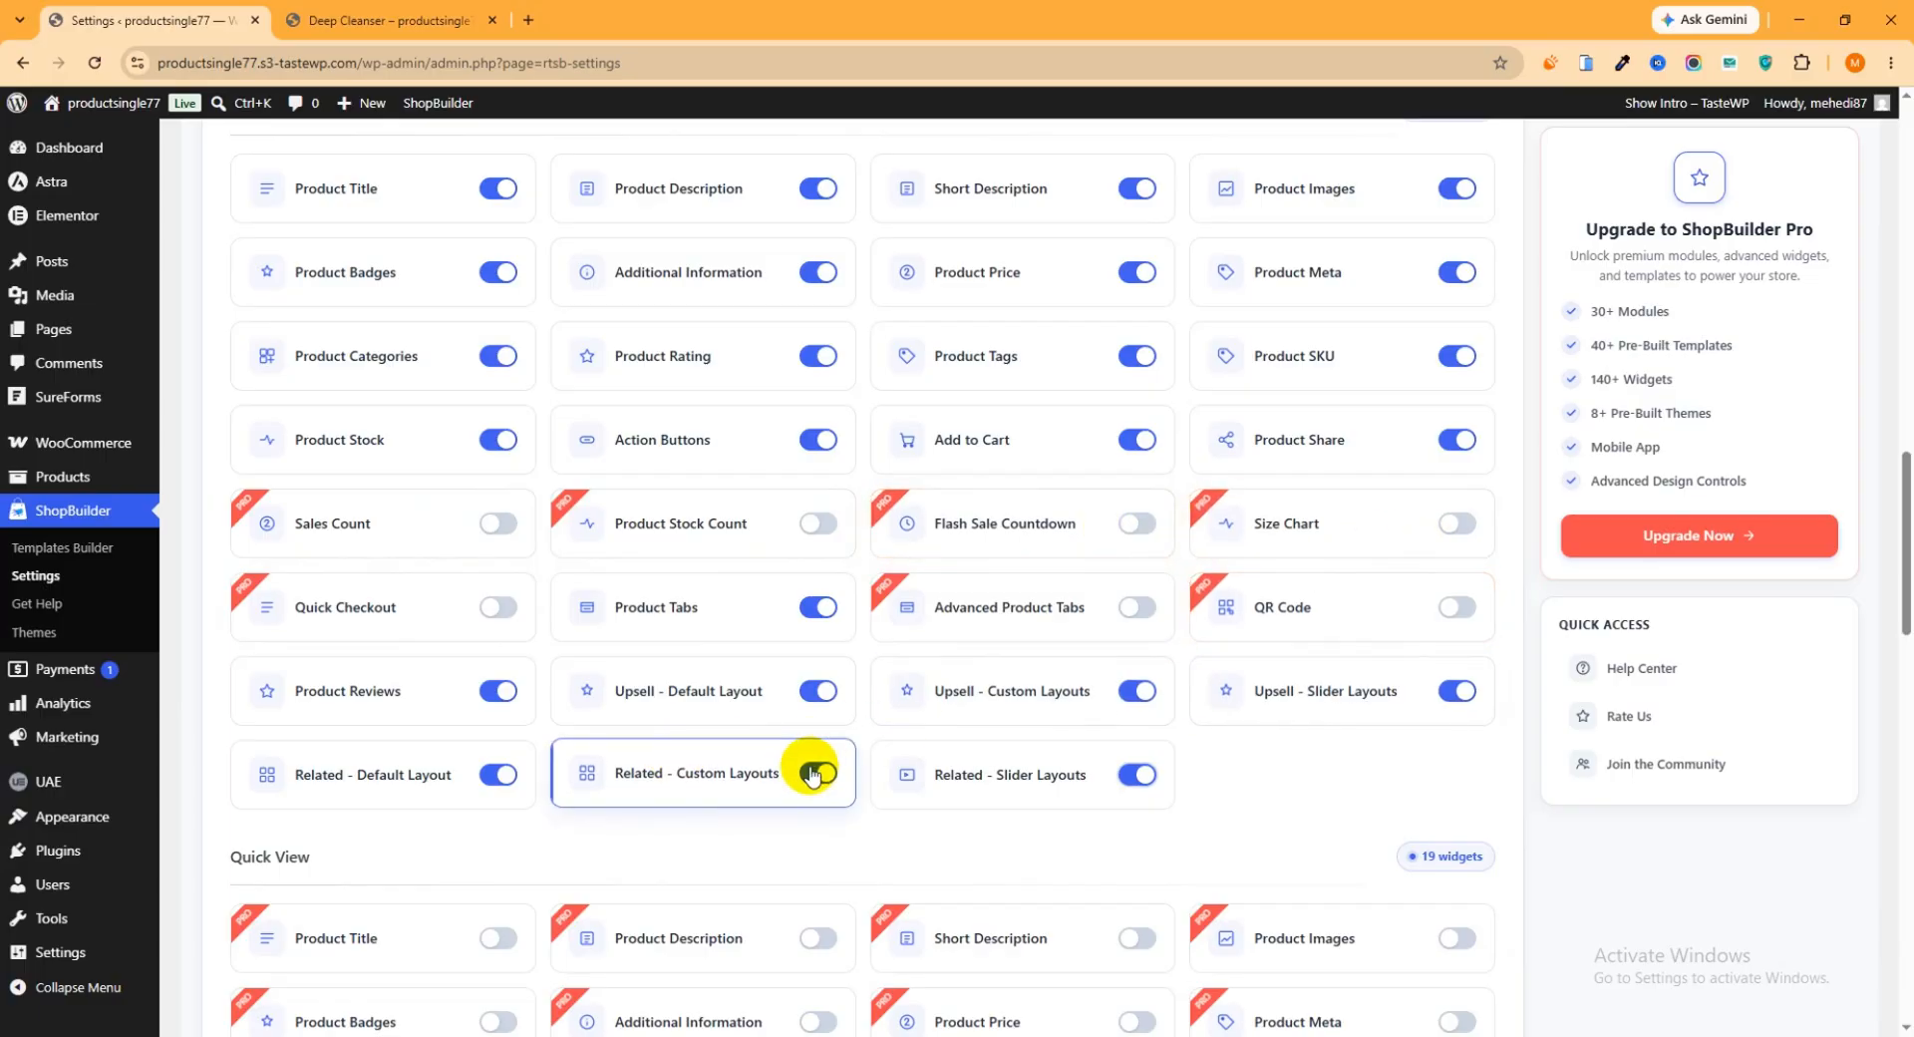
scroll(804, 768, up, 2)
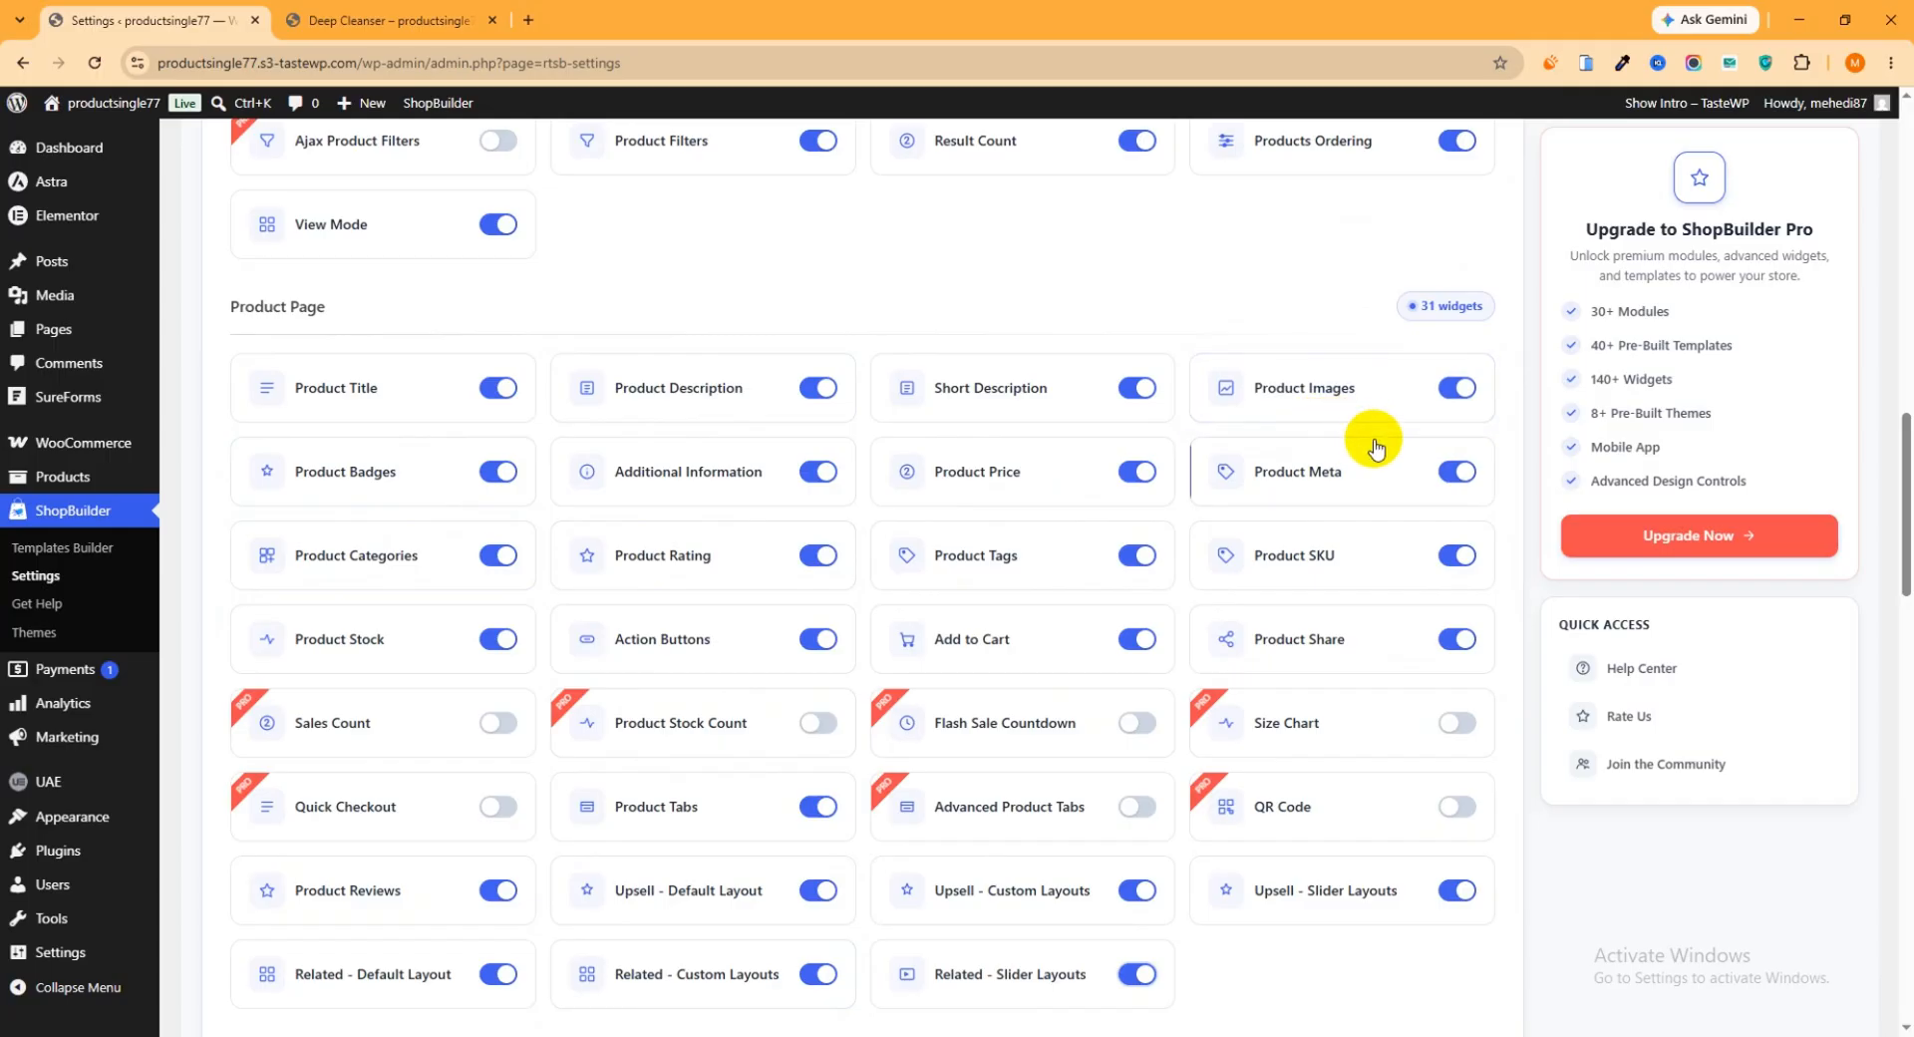
scroll(715, 660, up, 2)
scroll(714, 660, up, 3)
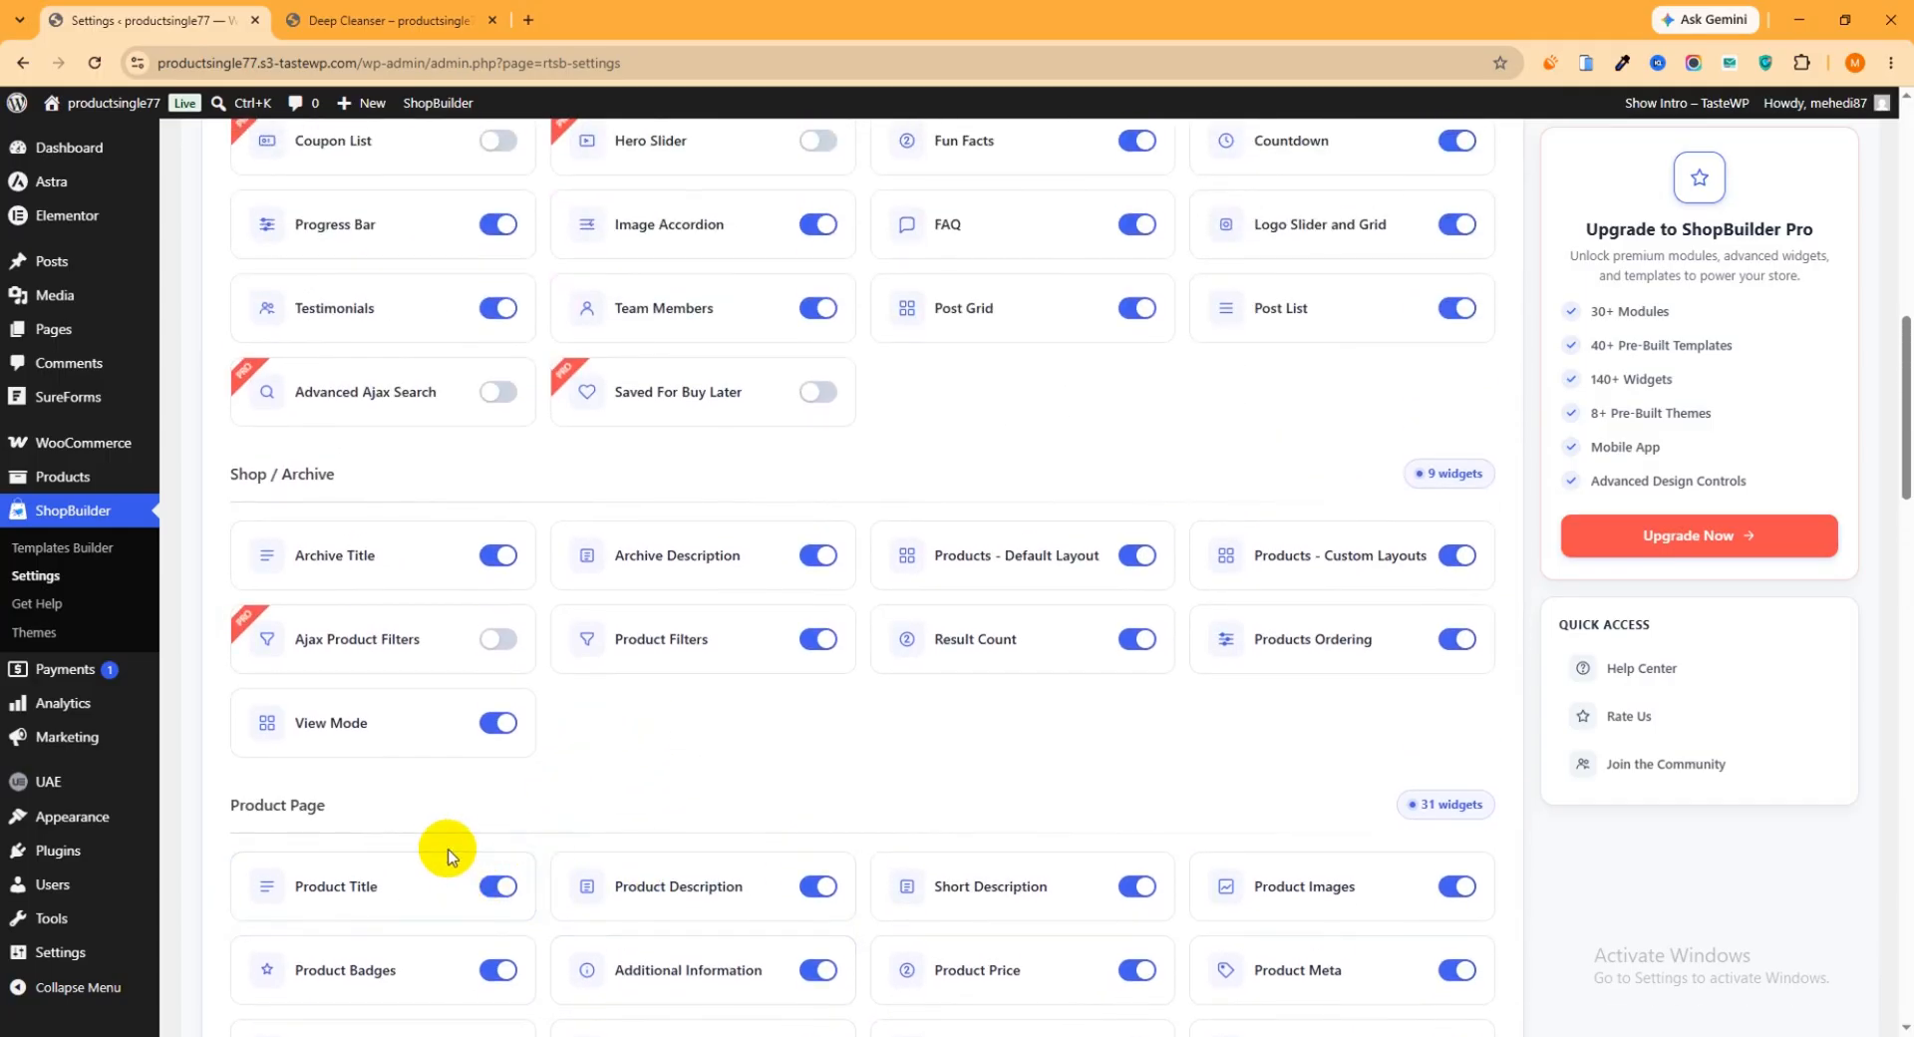
Open the Elementor editor settings in a new browser tab and switch to it
mouse_move(87, 215)
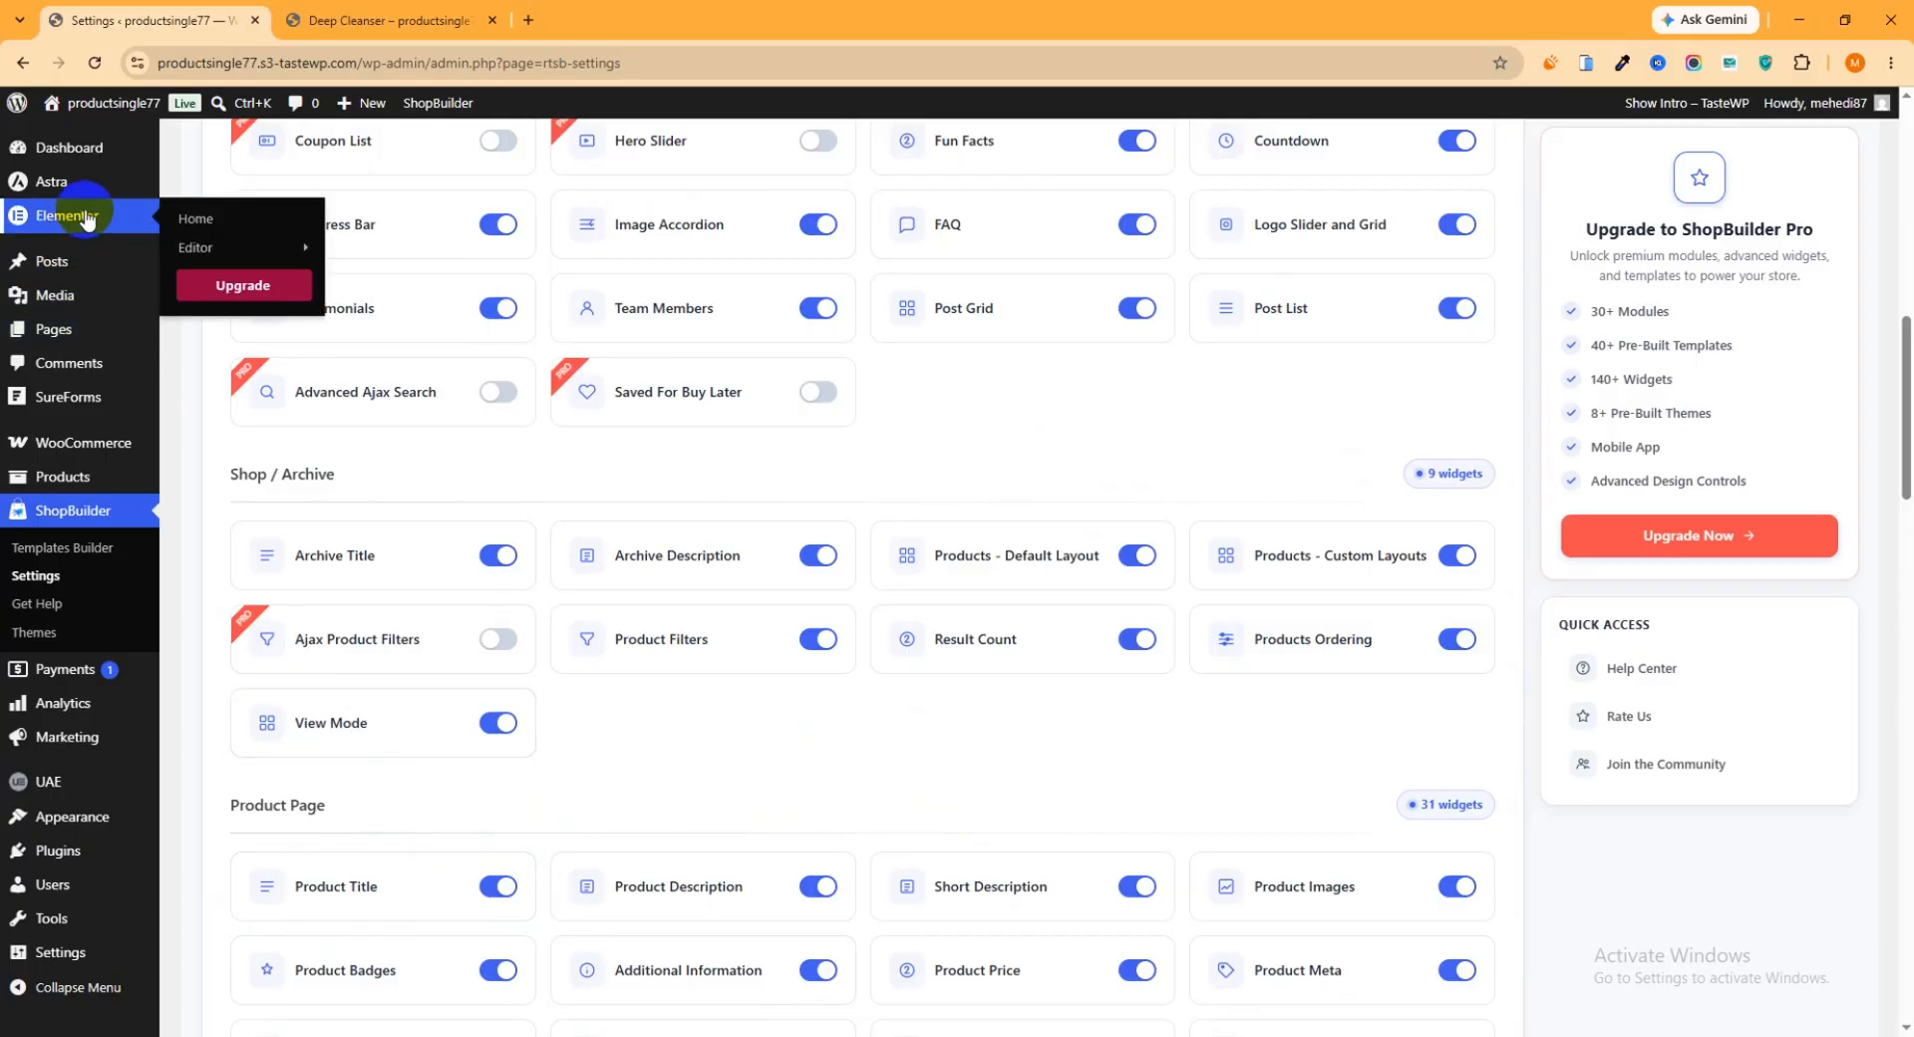
mouse_move(215, 253)
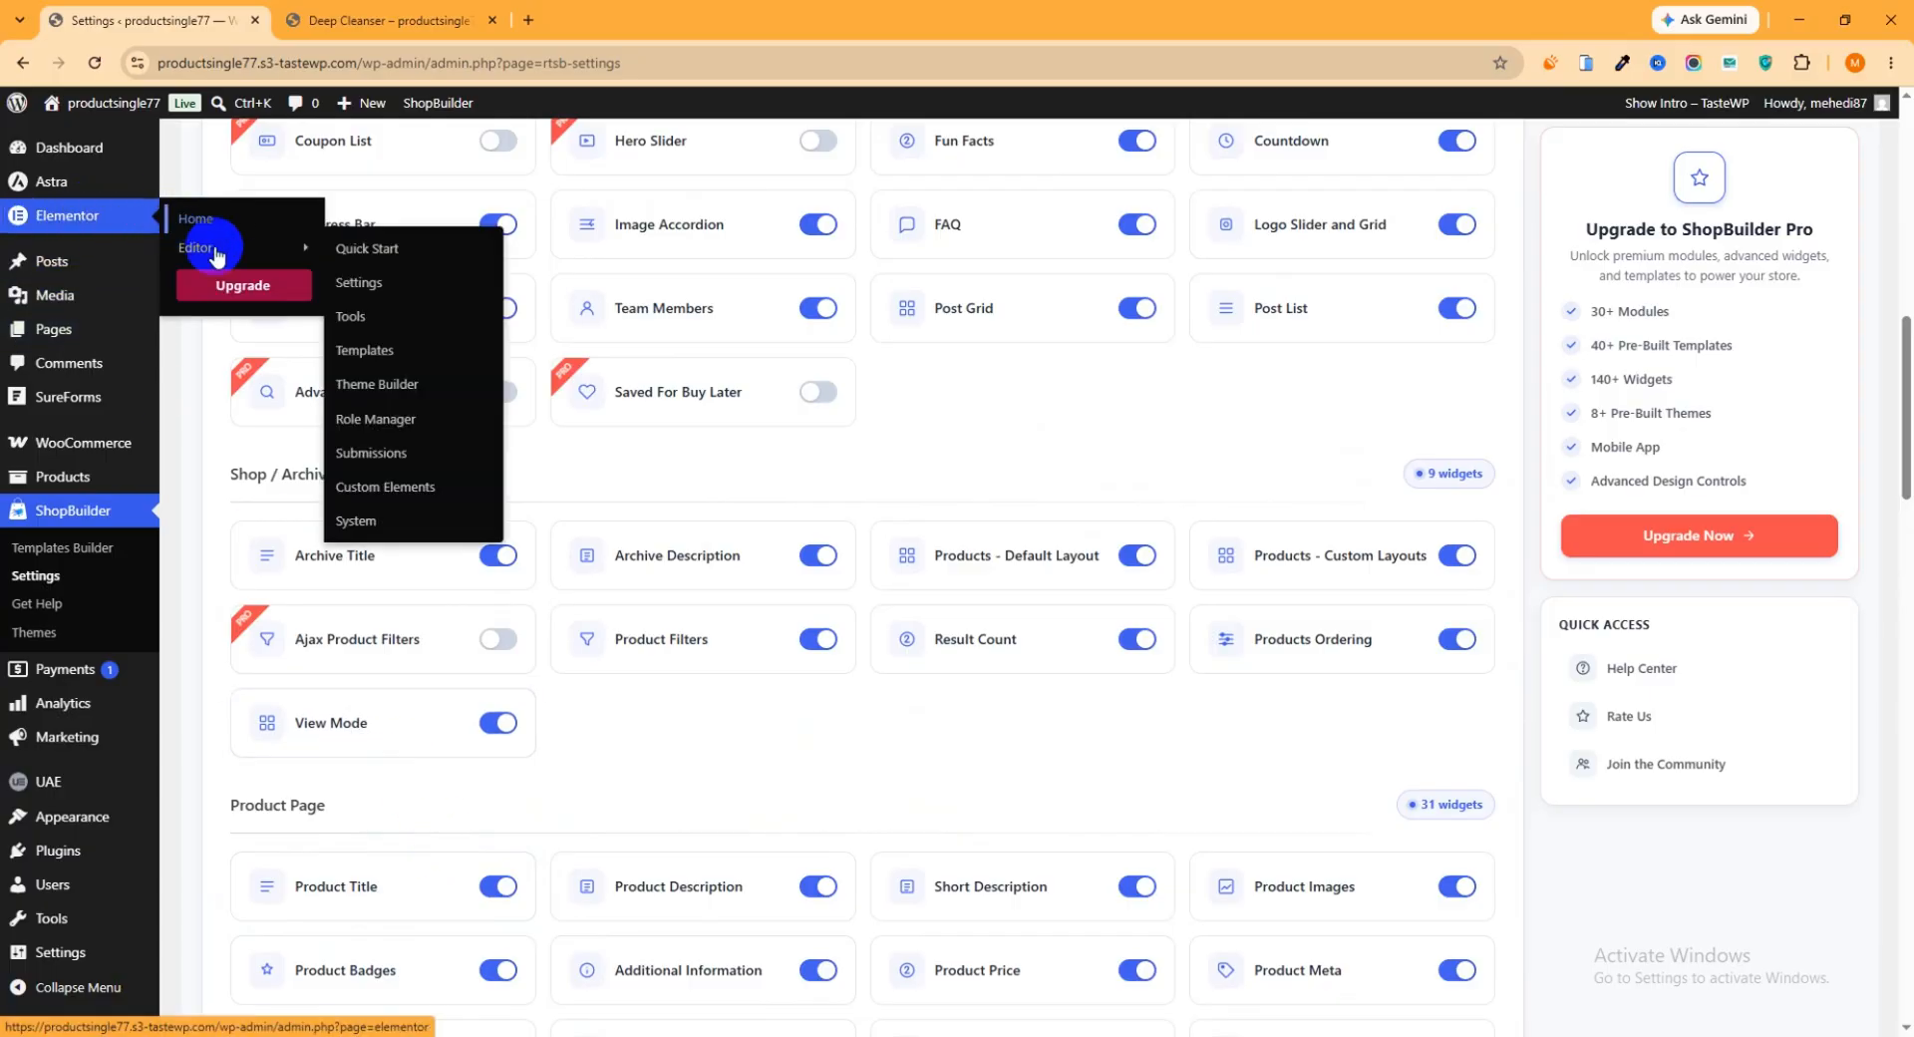
right_click(361, 282)
click(403, 307)
key(ctrl+Tab)
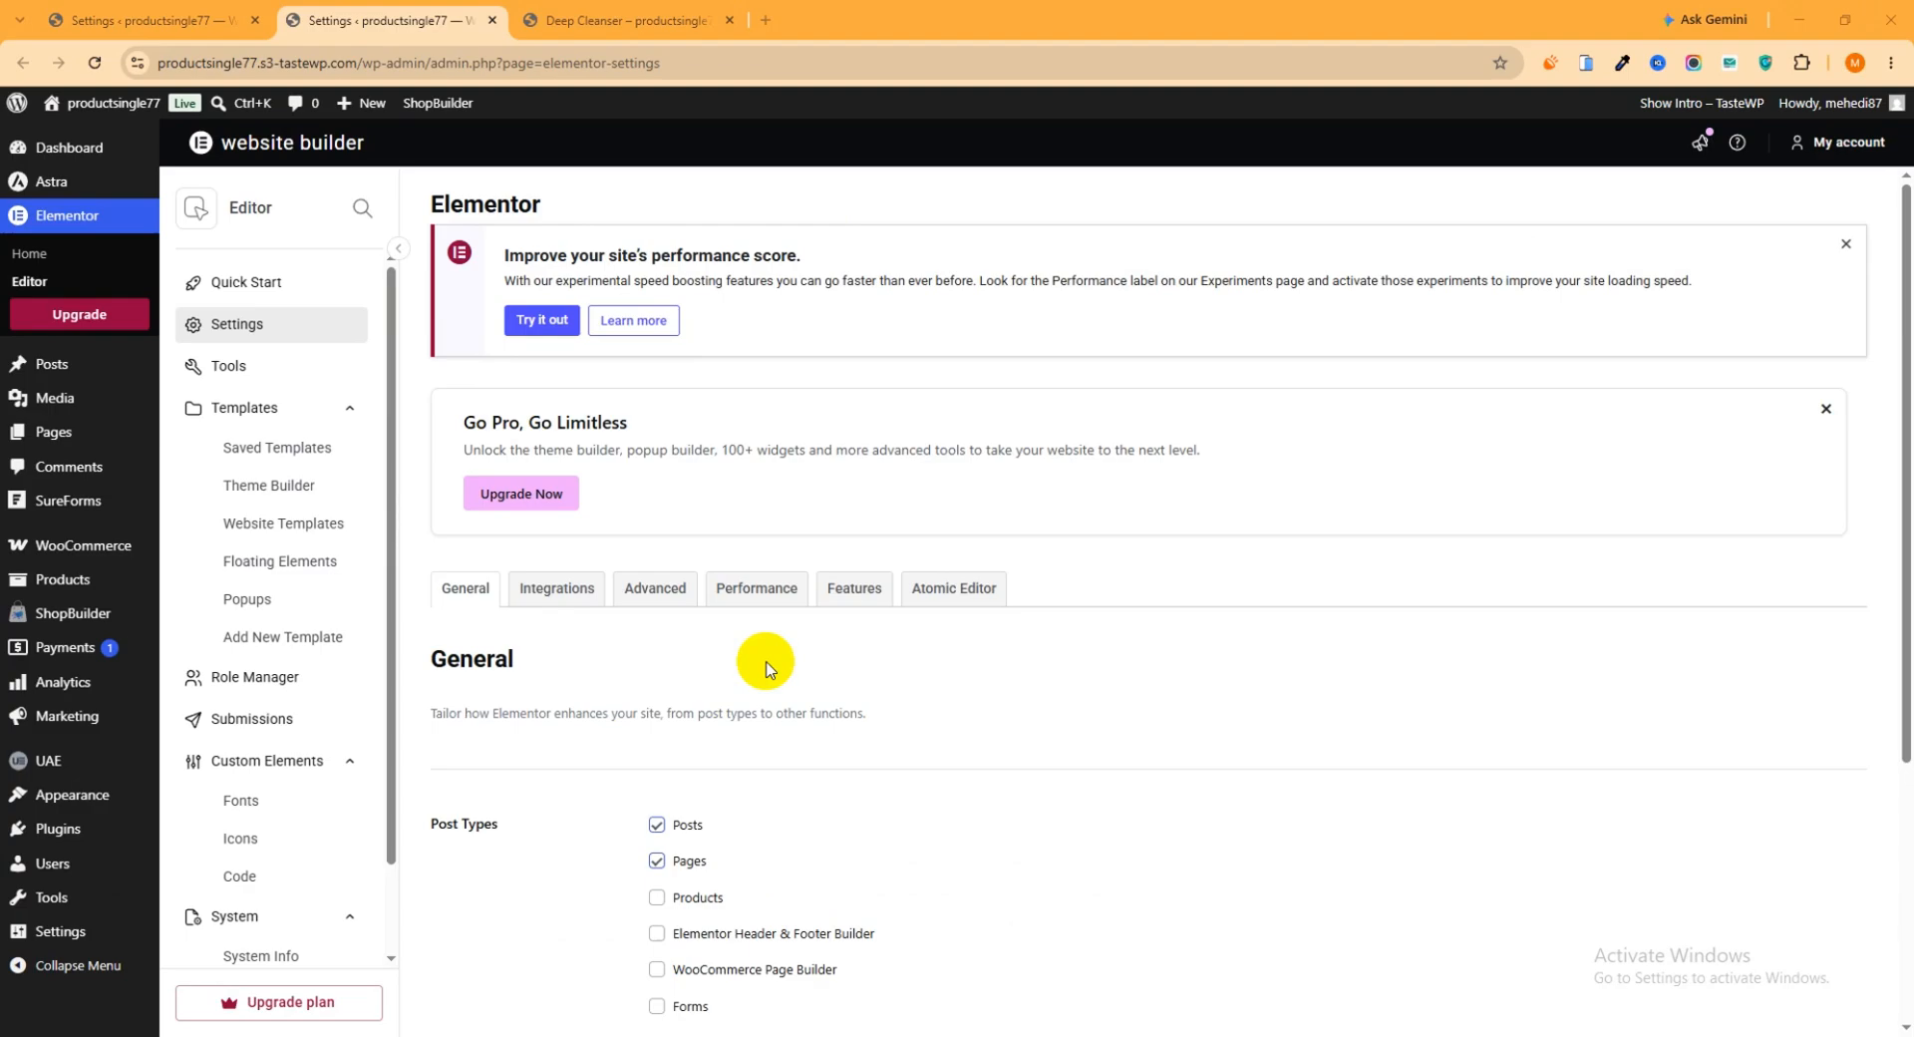
Enable the Products and WooCommerce Page Builder post types in Elementor's general settings, save the changes and close the settings tab
scroll(678, 648, down, 1)
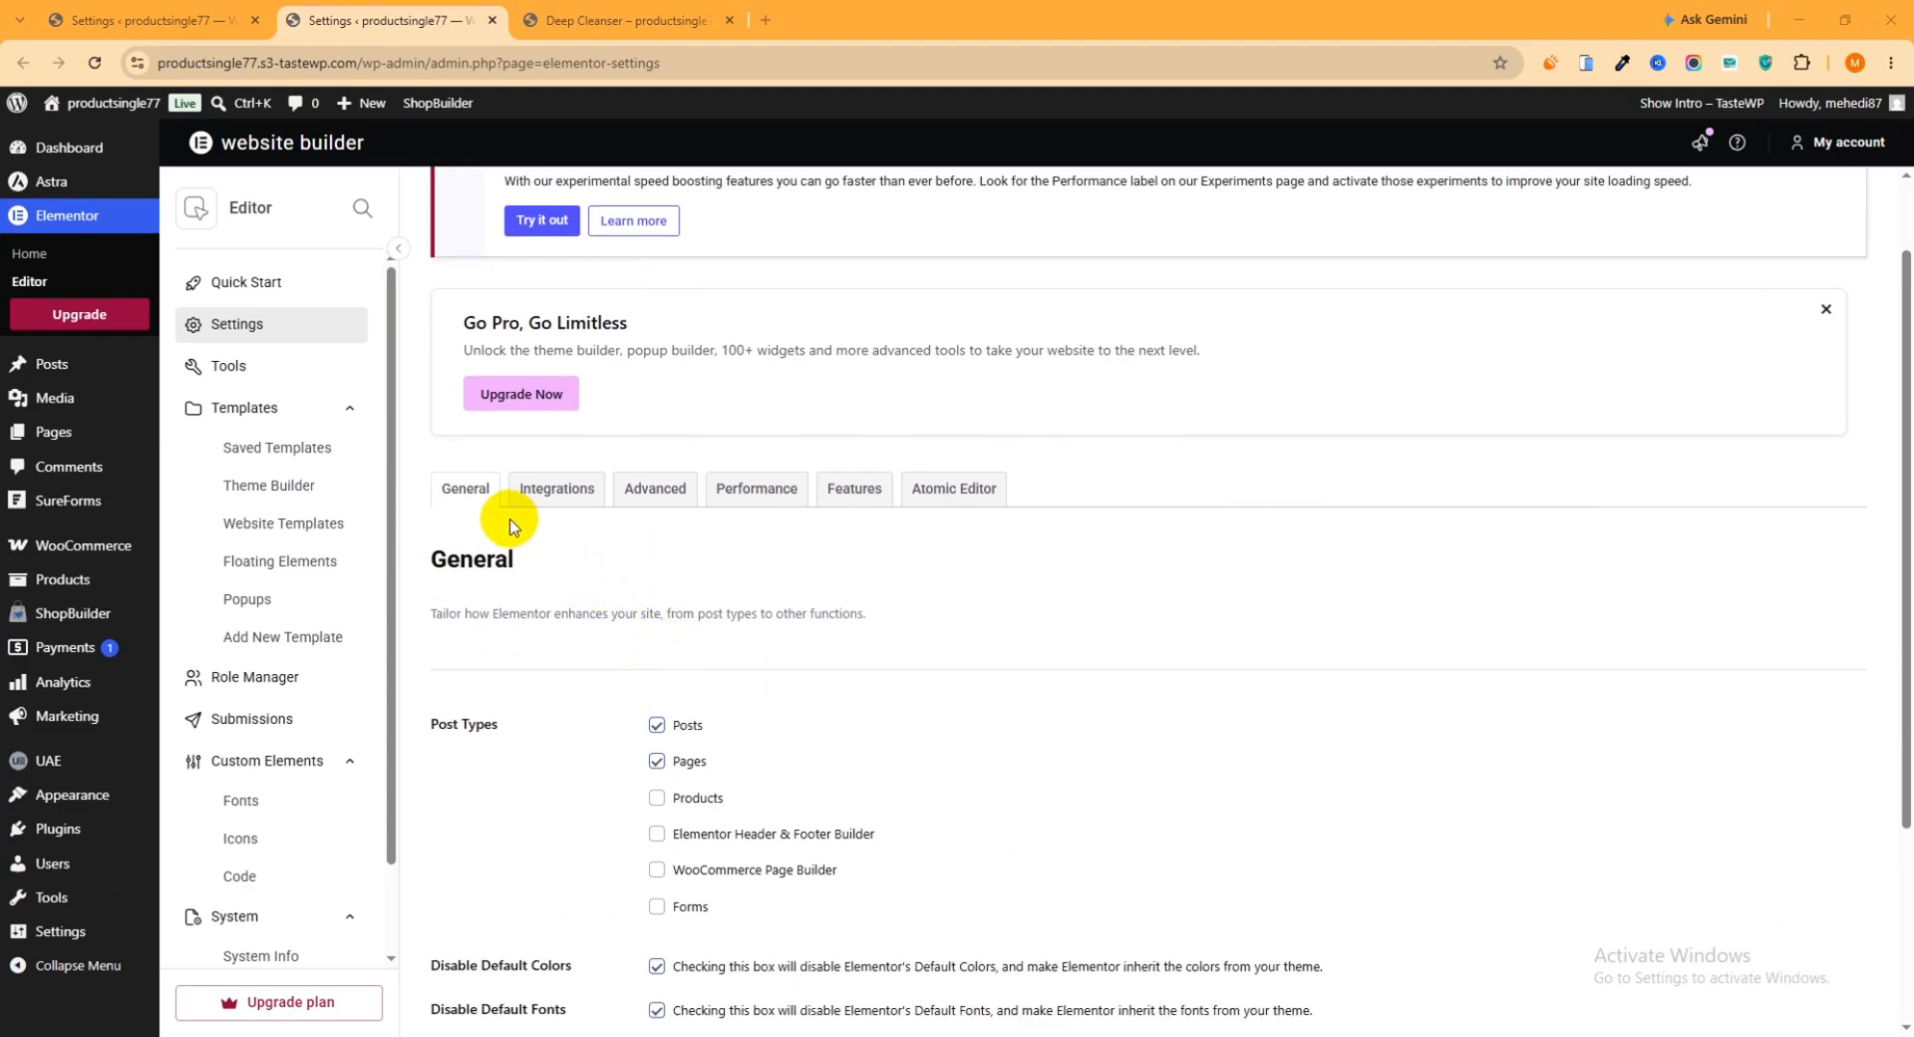
click(459, 493)
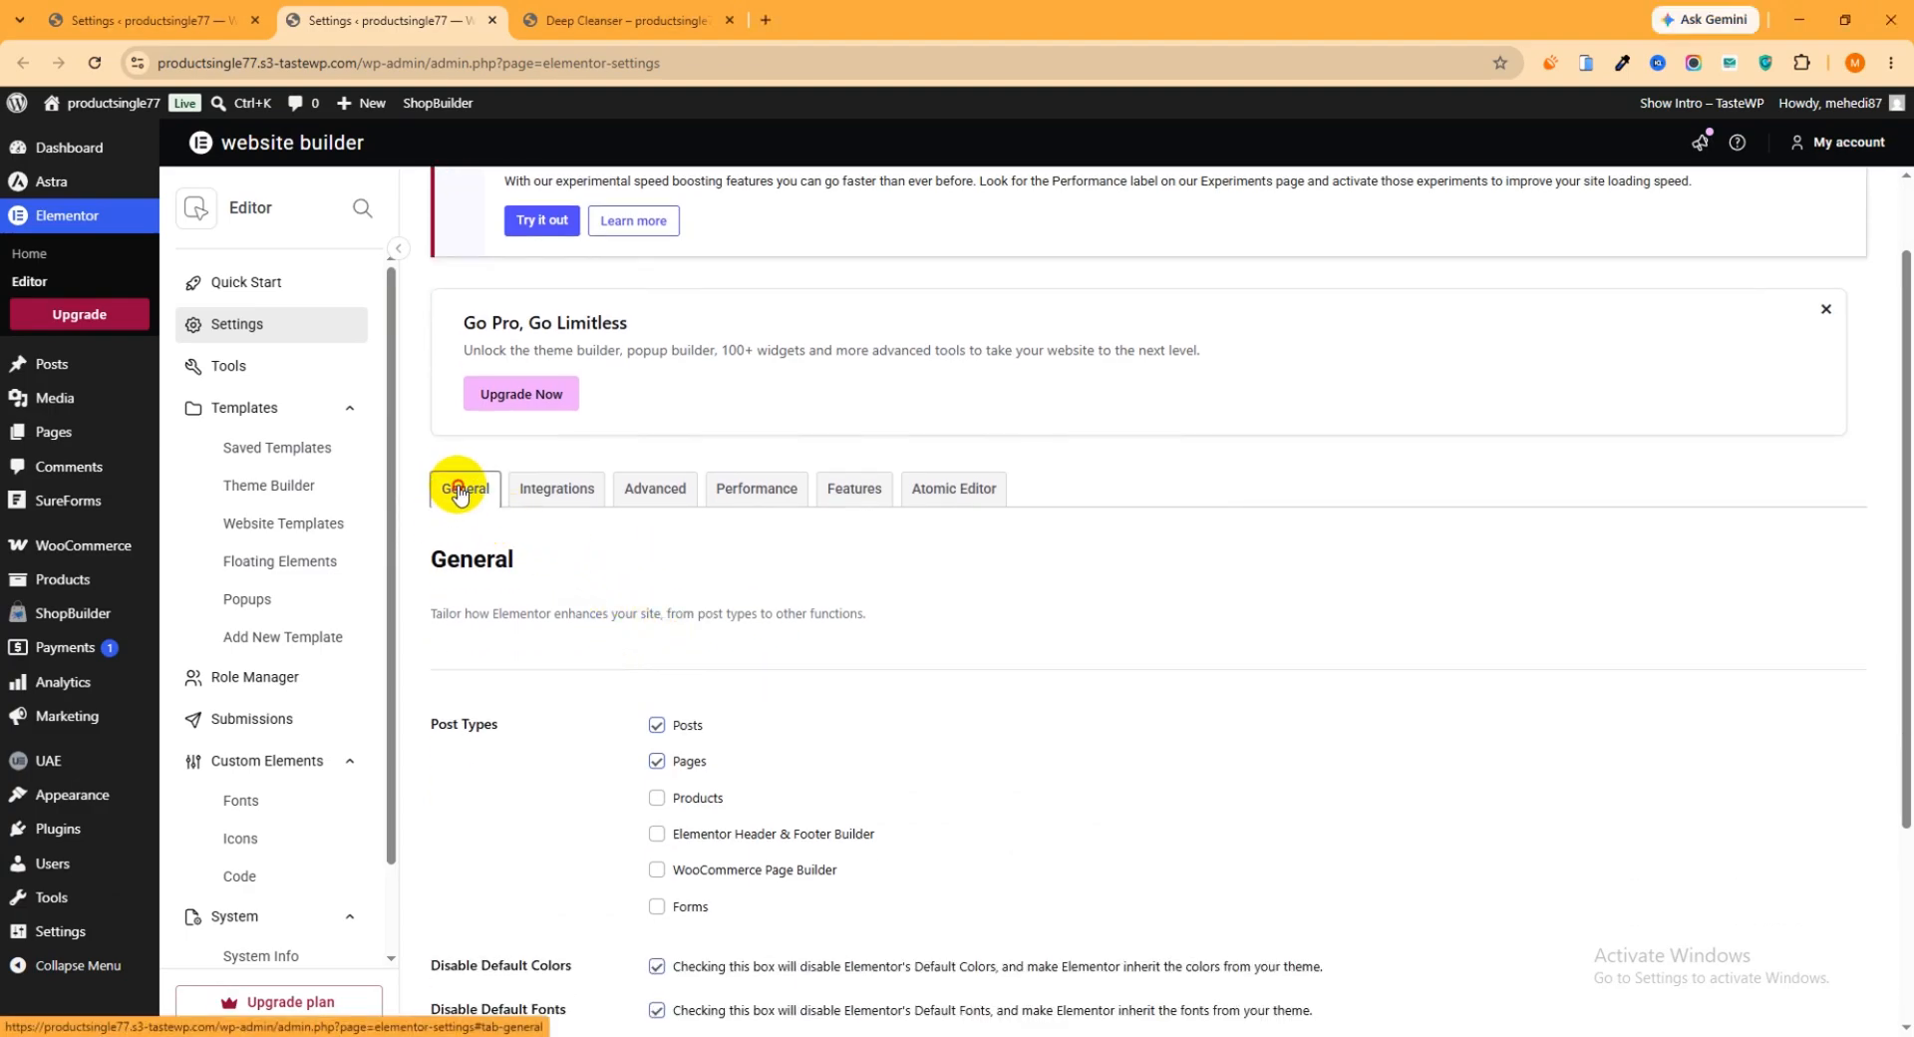
scroll(616, 581, down, 2)
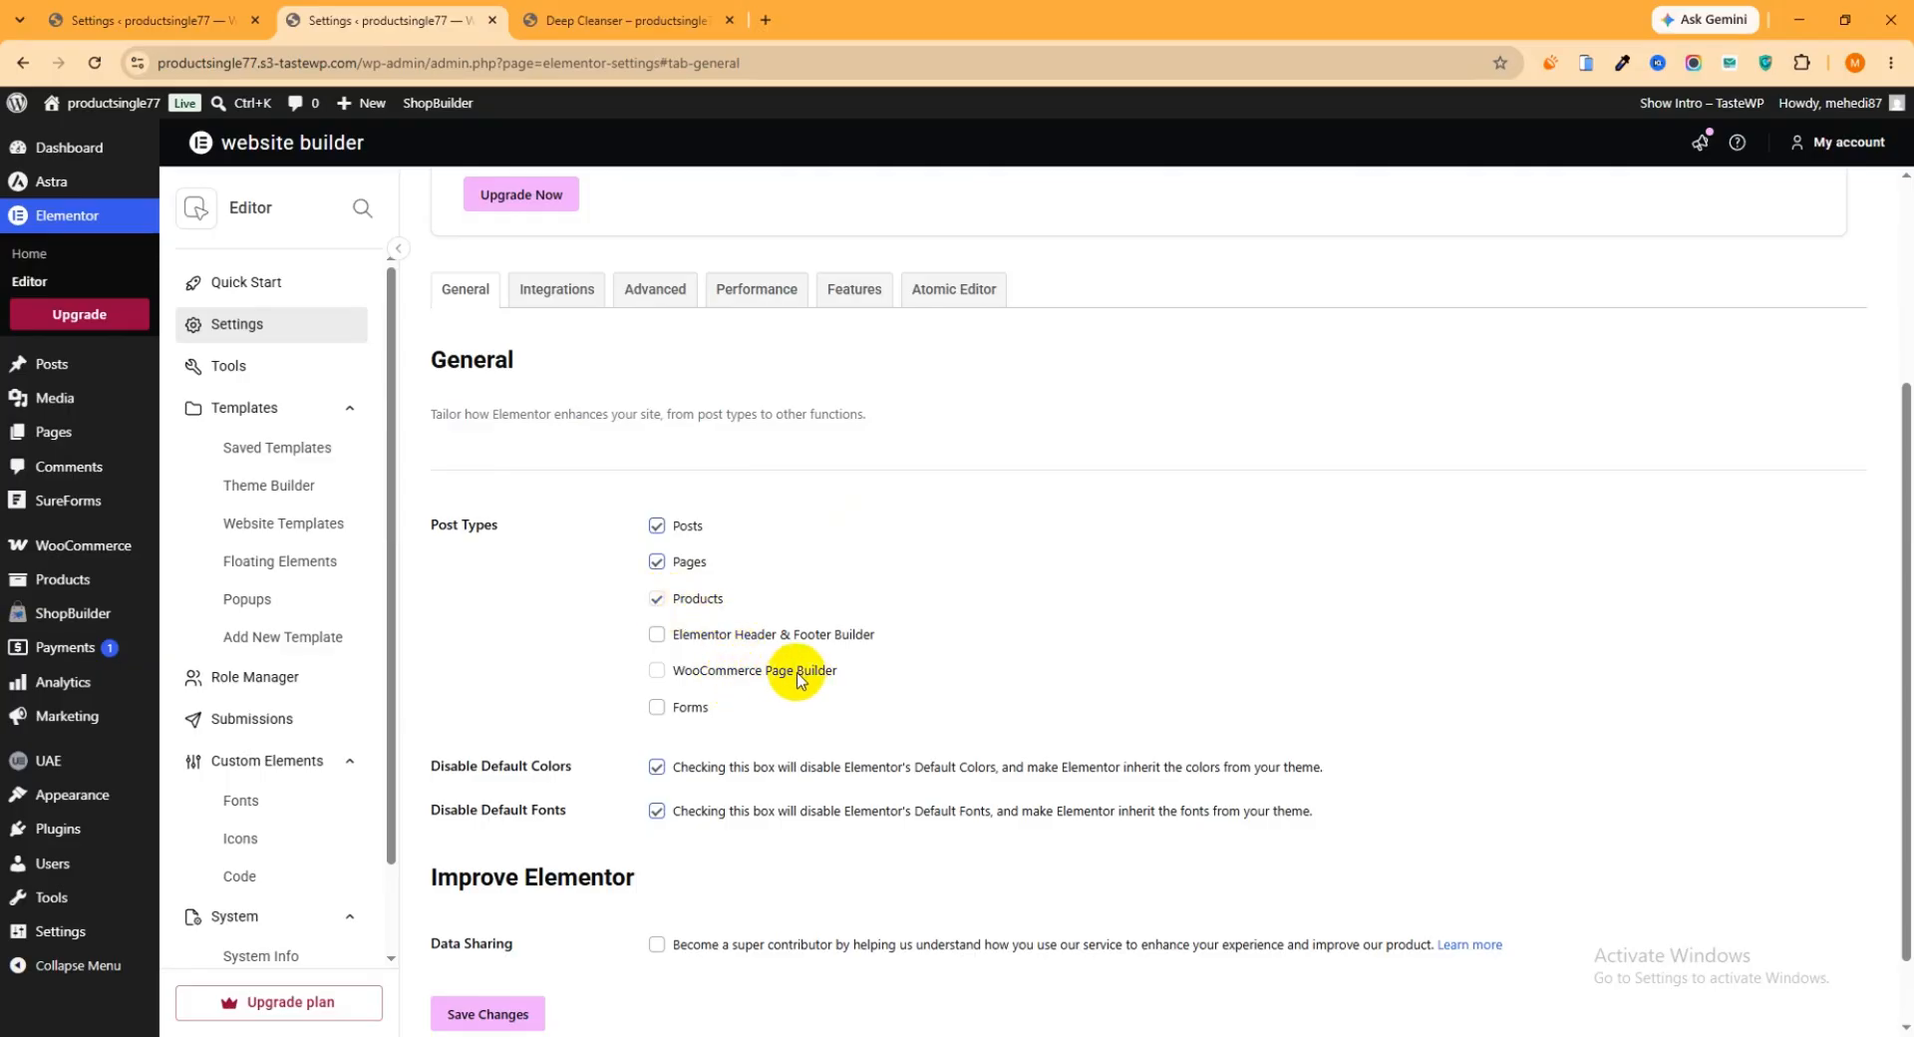
click(657, 670)
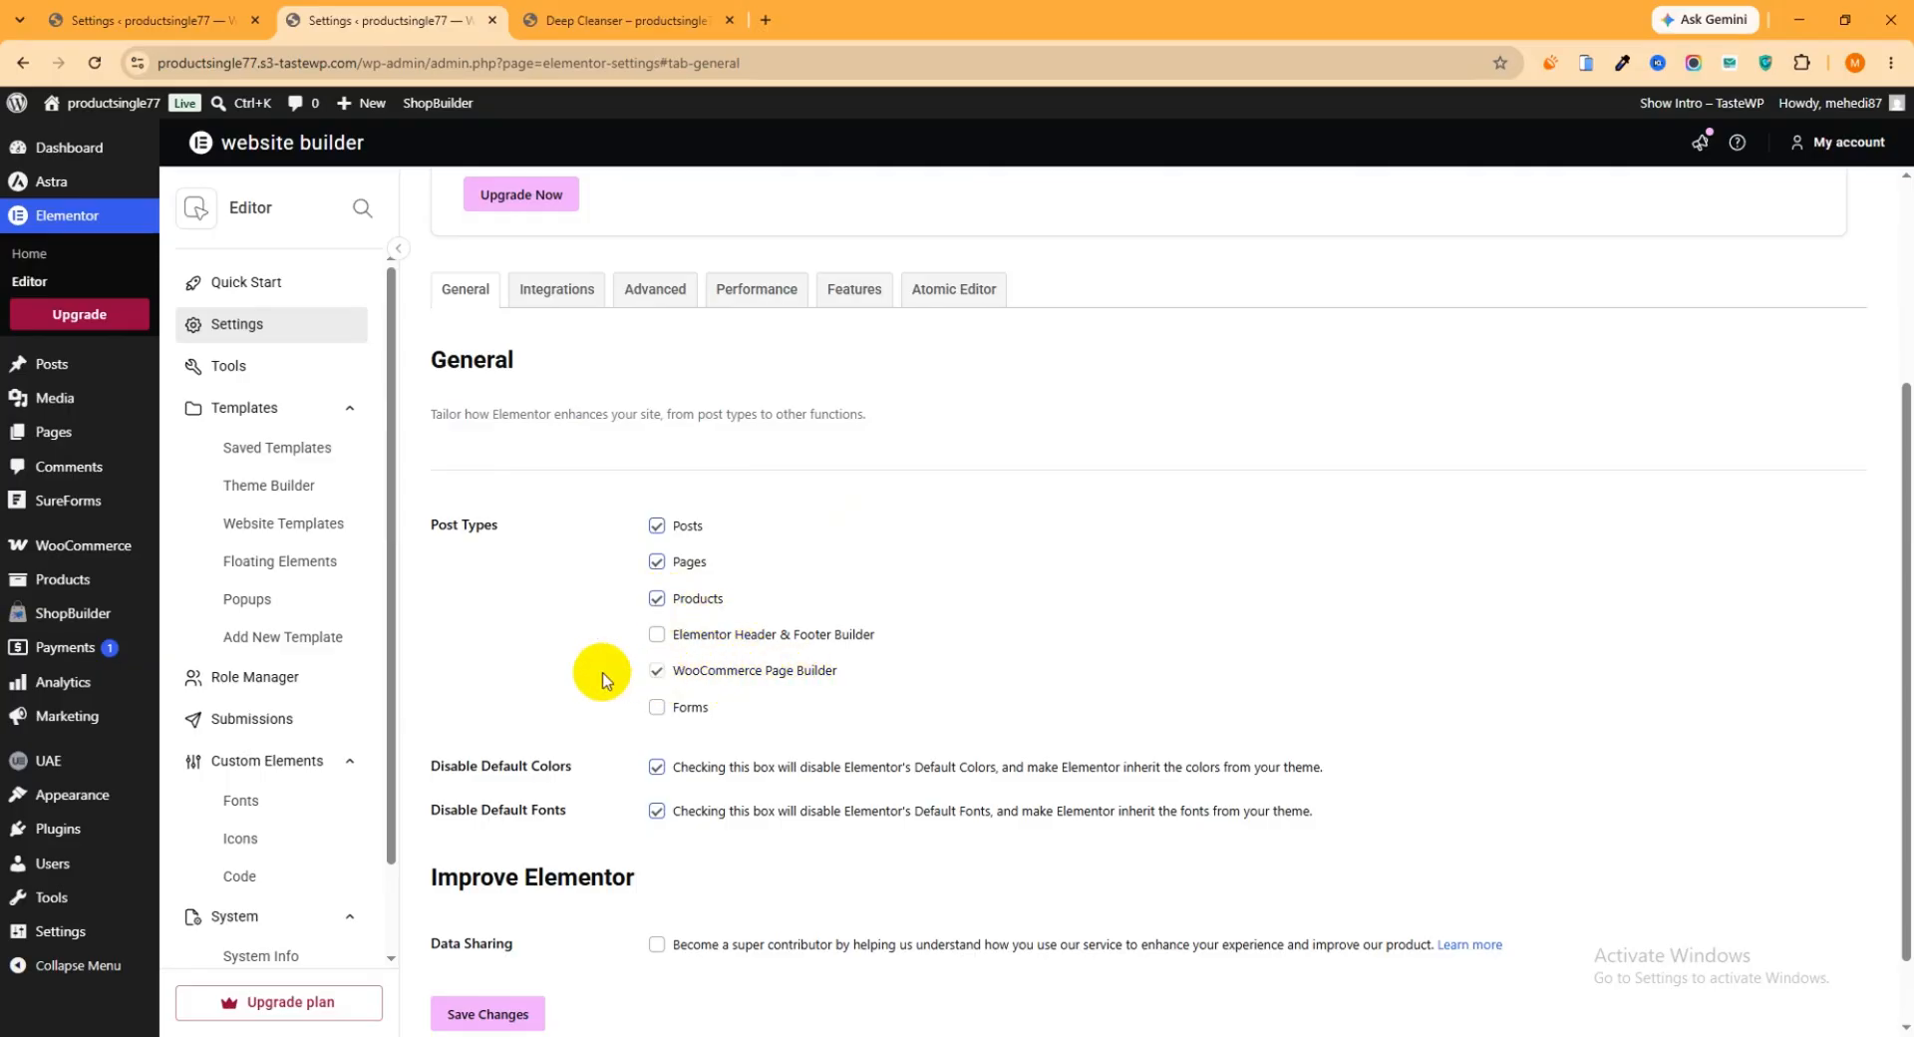
scroll(499, 698, down, 1)
click(501, 927)
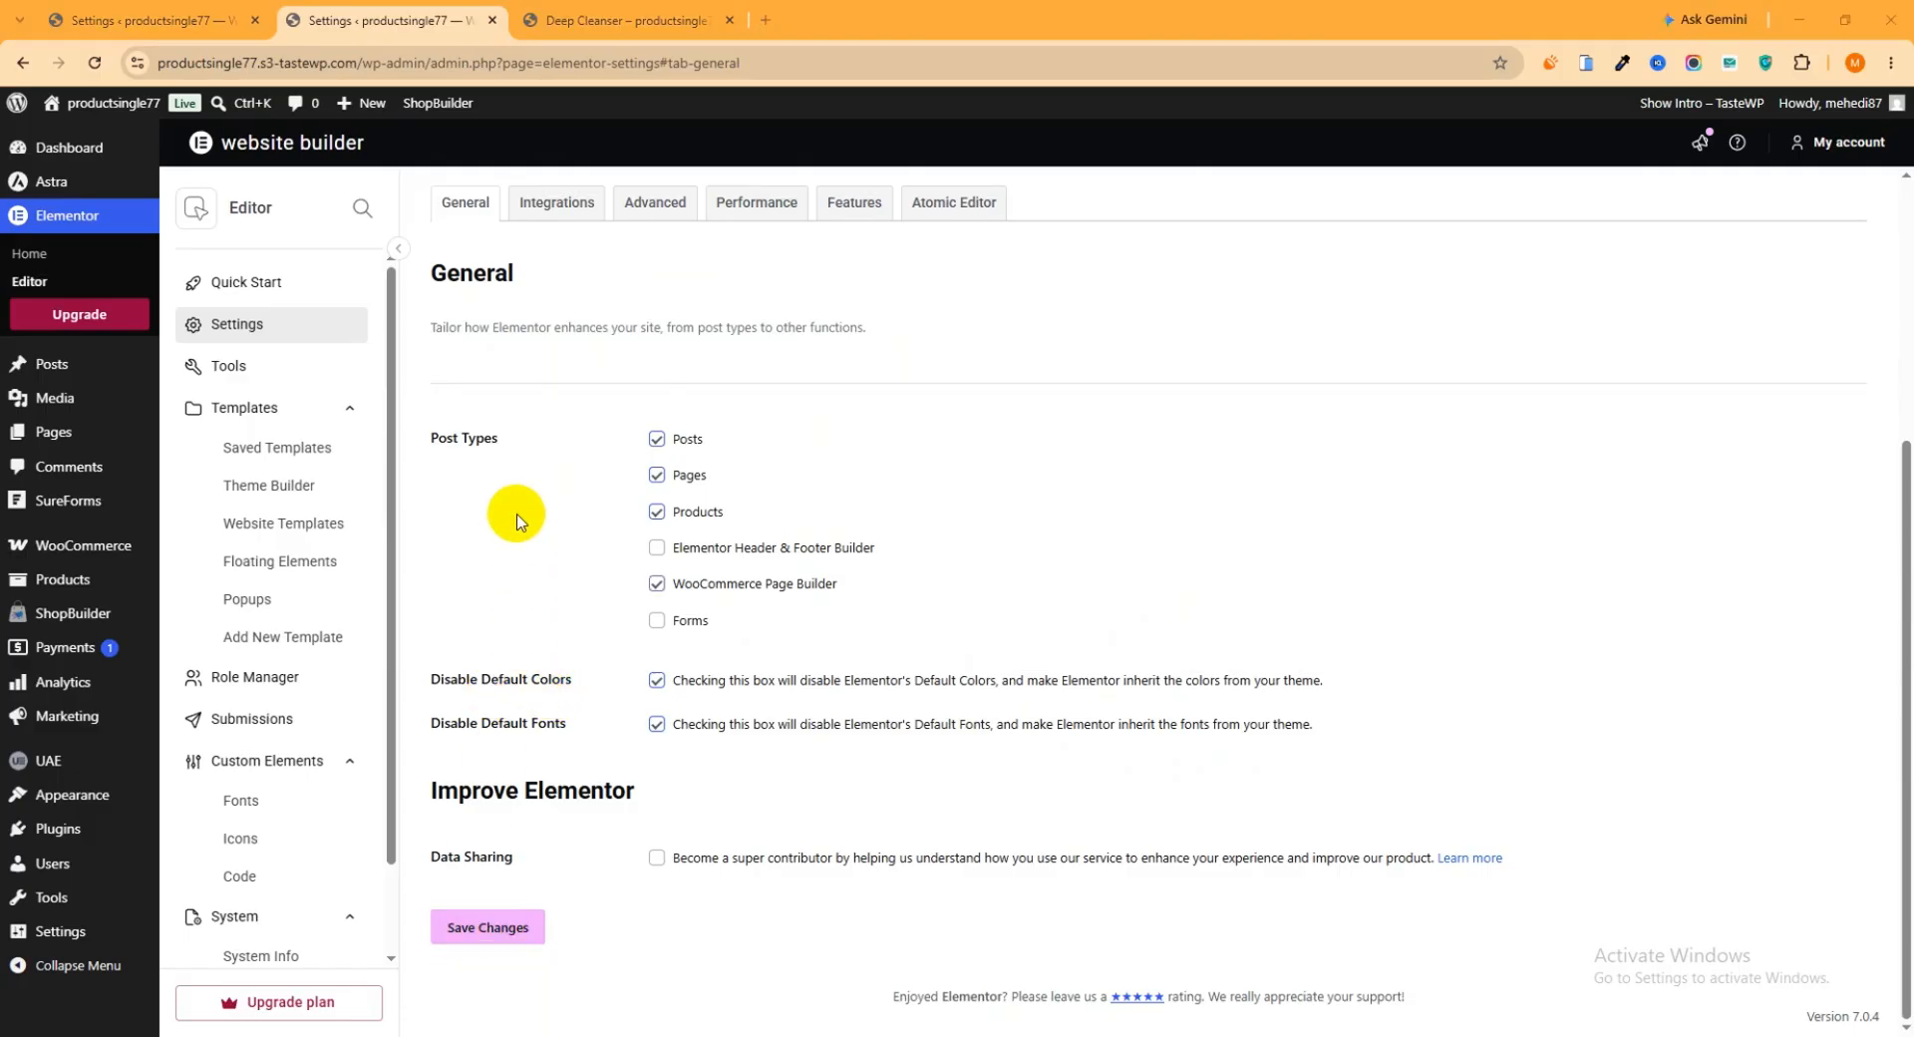
click(494, 21)
click(495, 21)
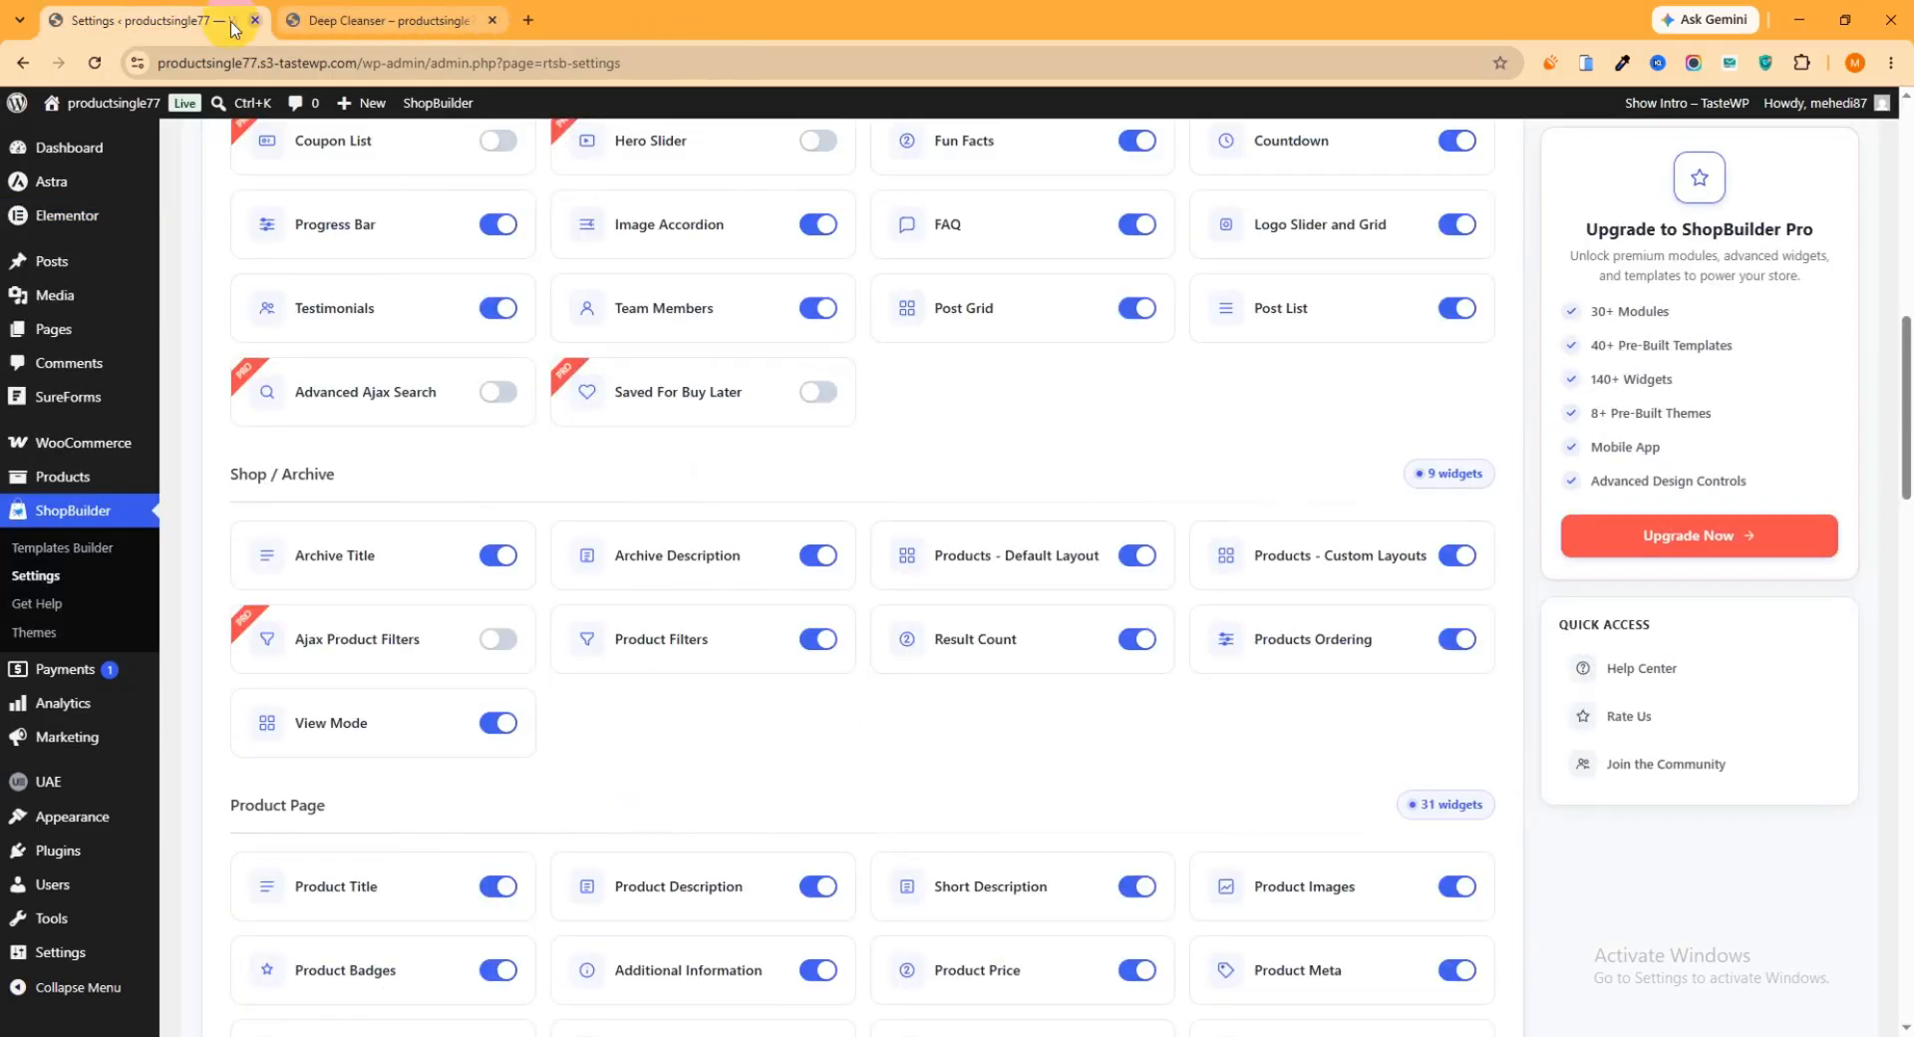
Start a new page in the ShopBuilder Templates Builder, named "Product Page Template" with the template type Product Page
click(110, 551)
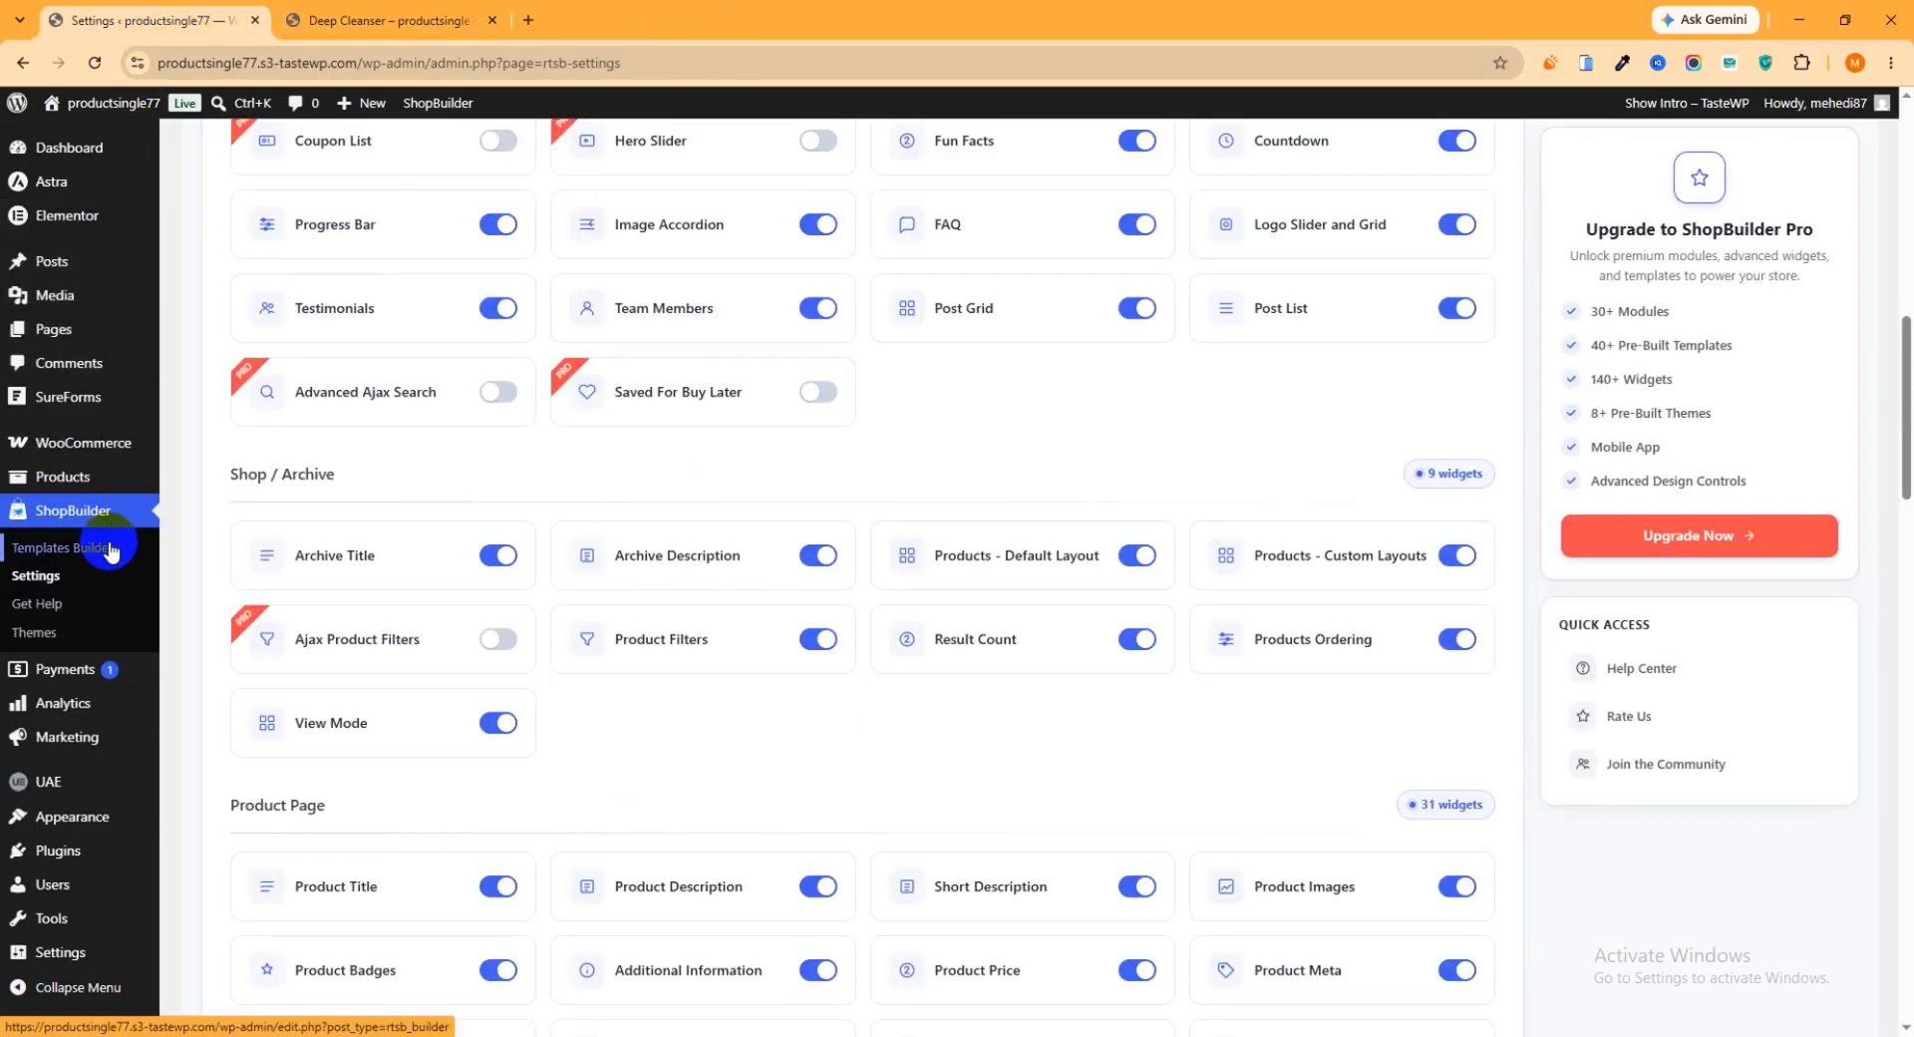
click(60, 556)
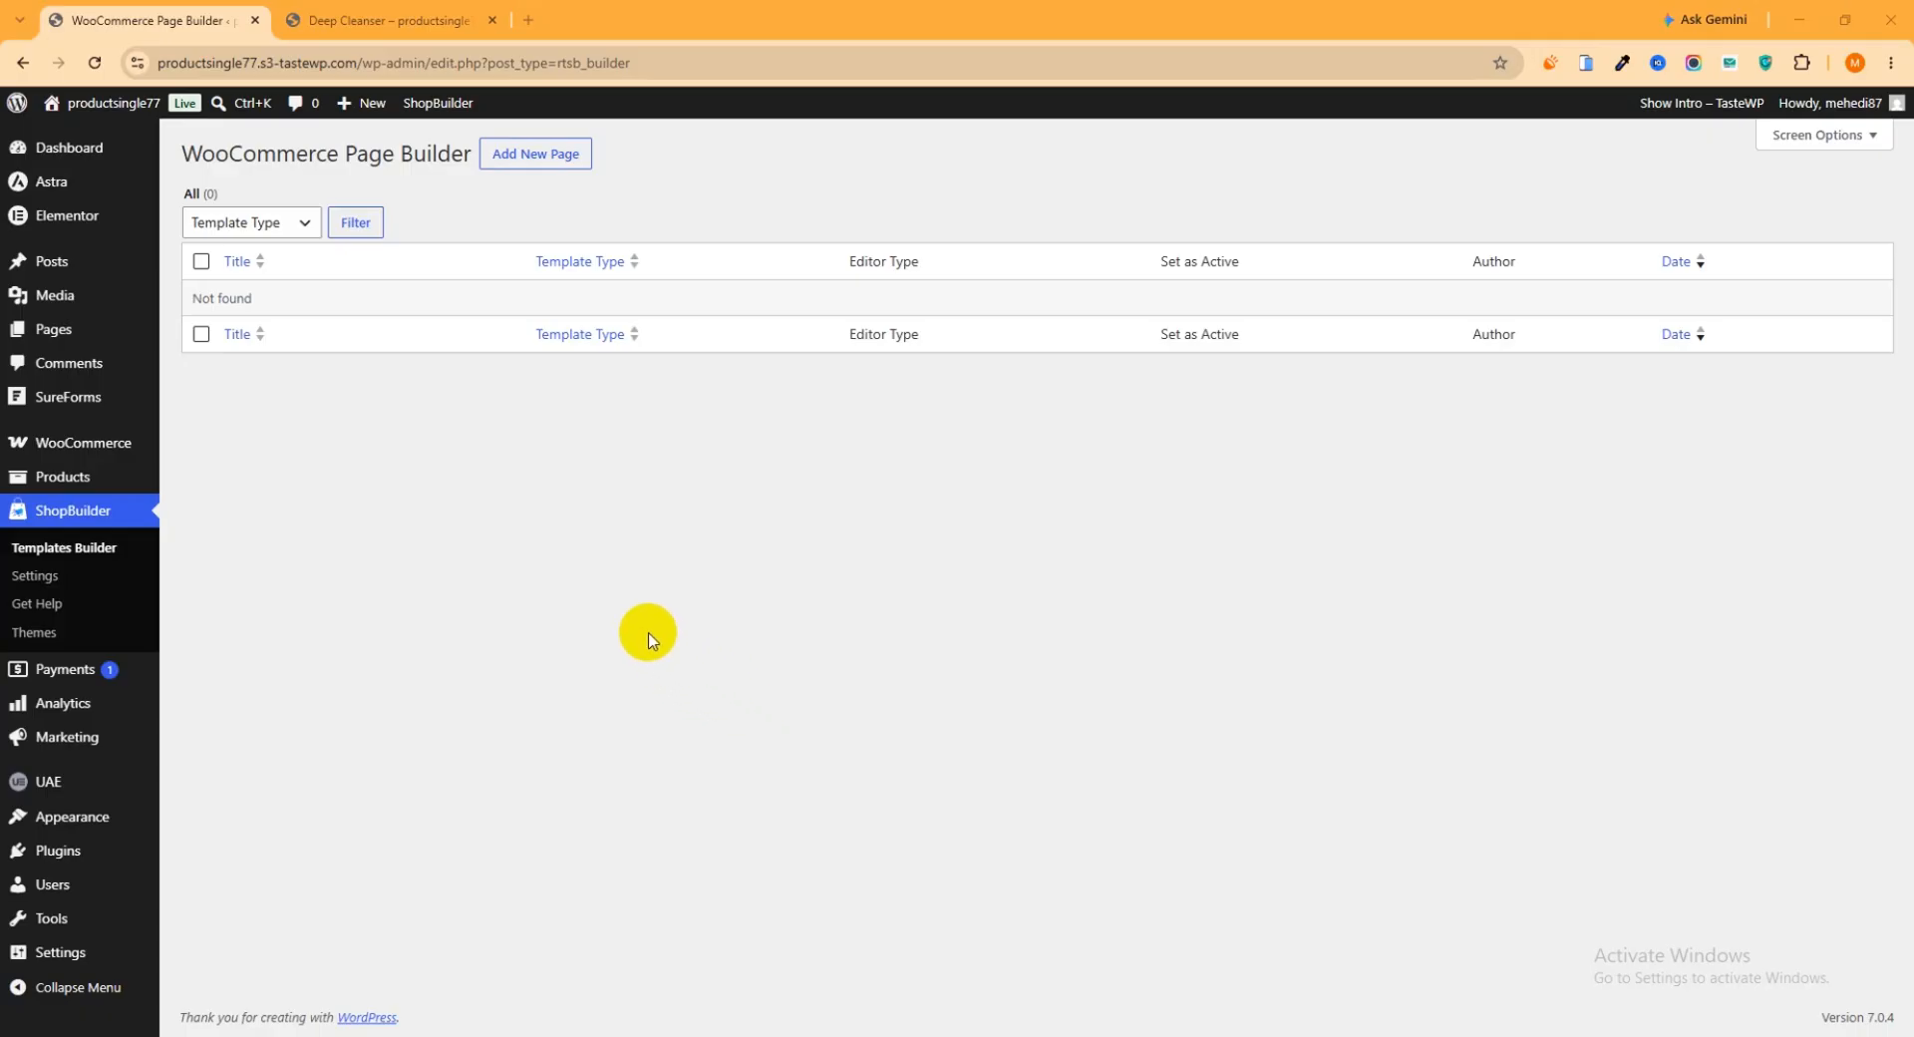
click(540, 160)
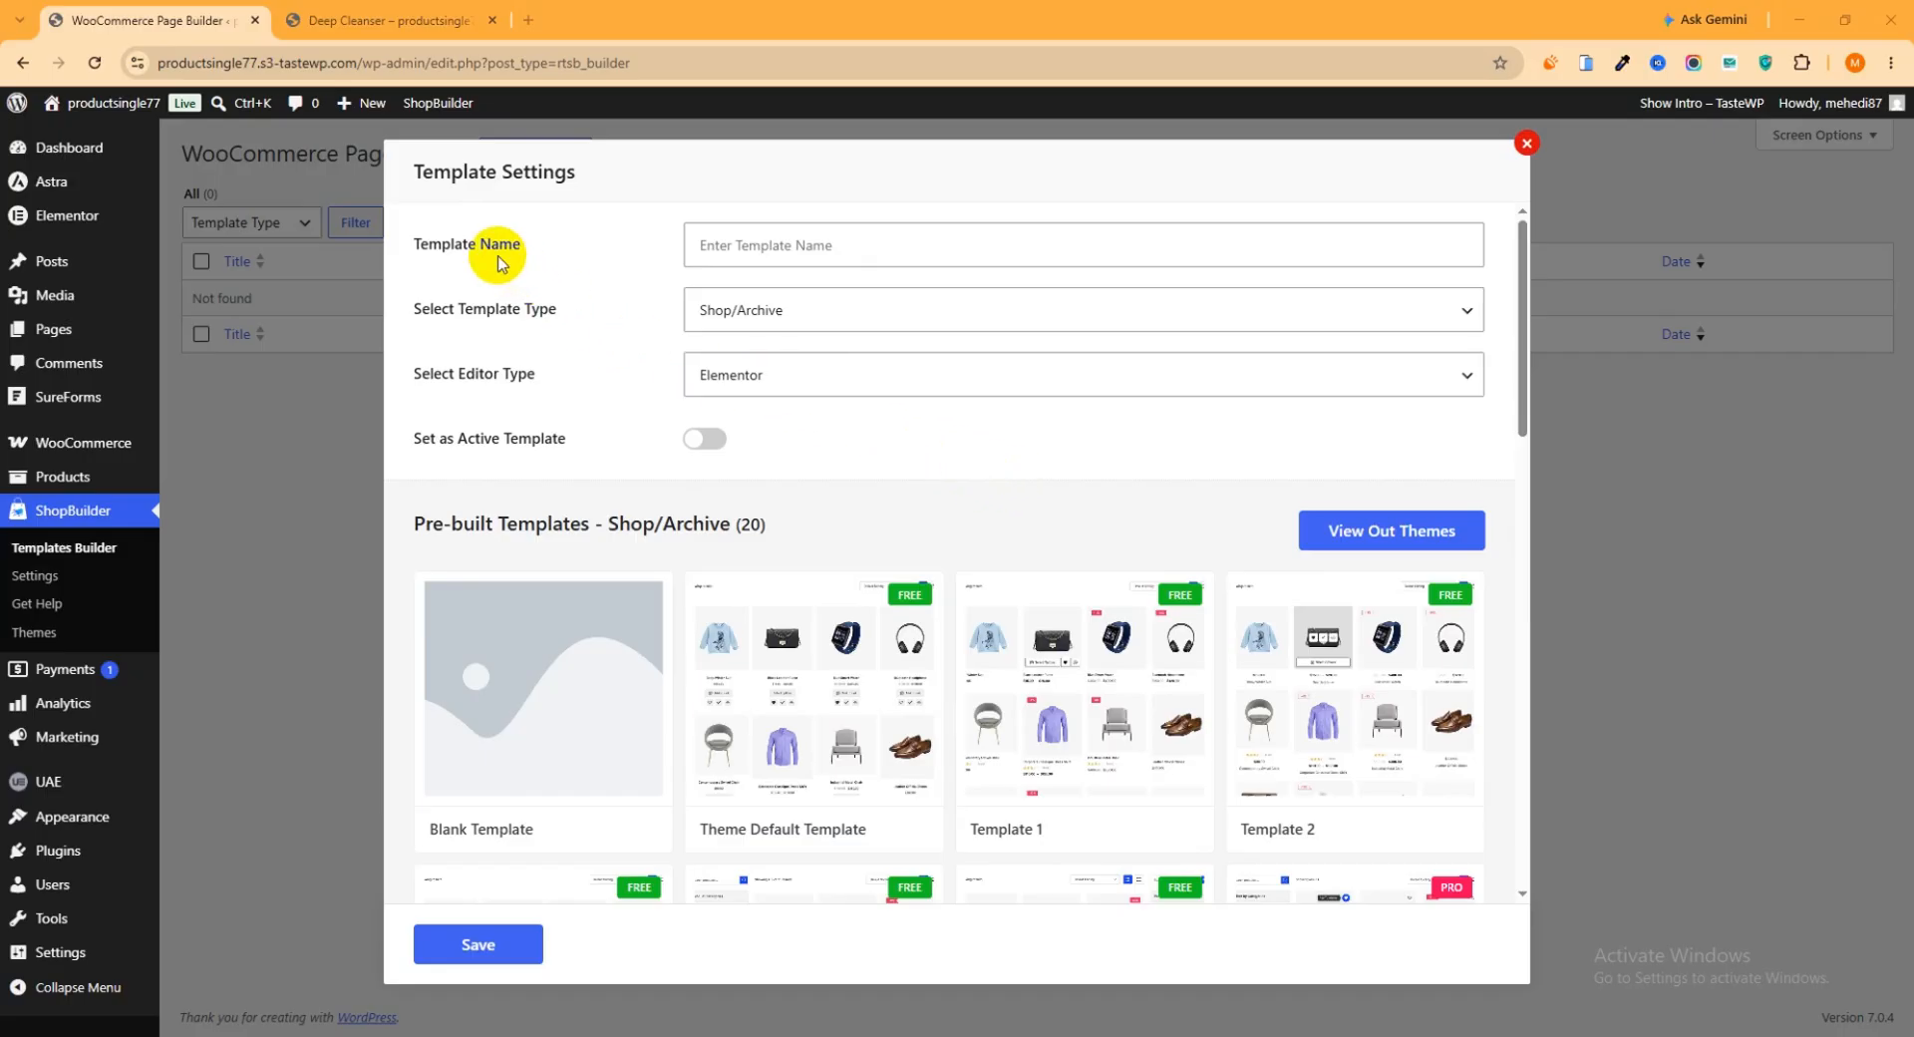
click(789, 235)
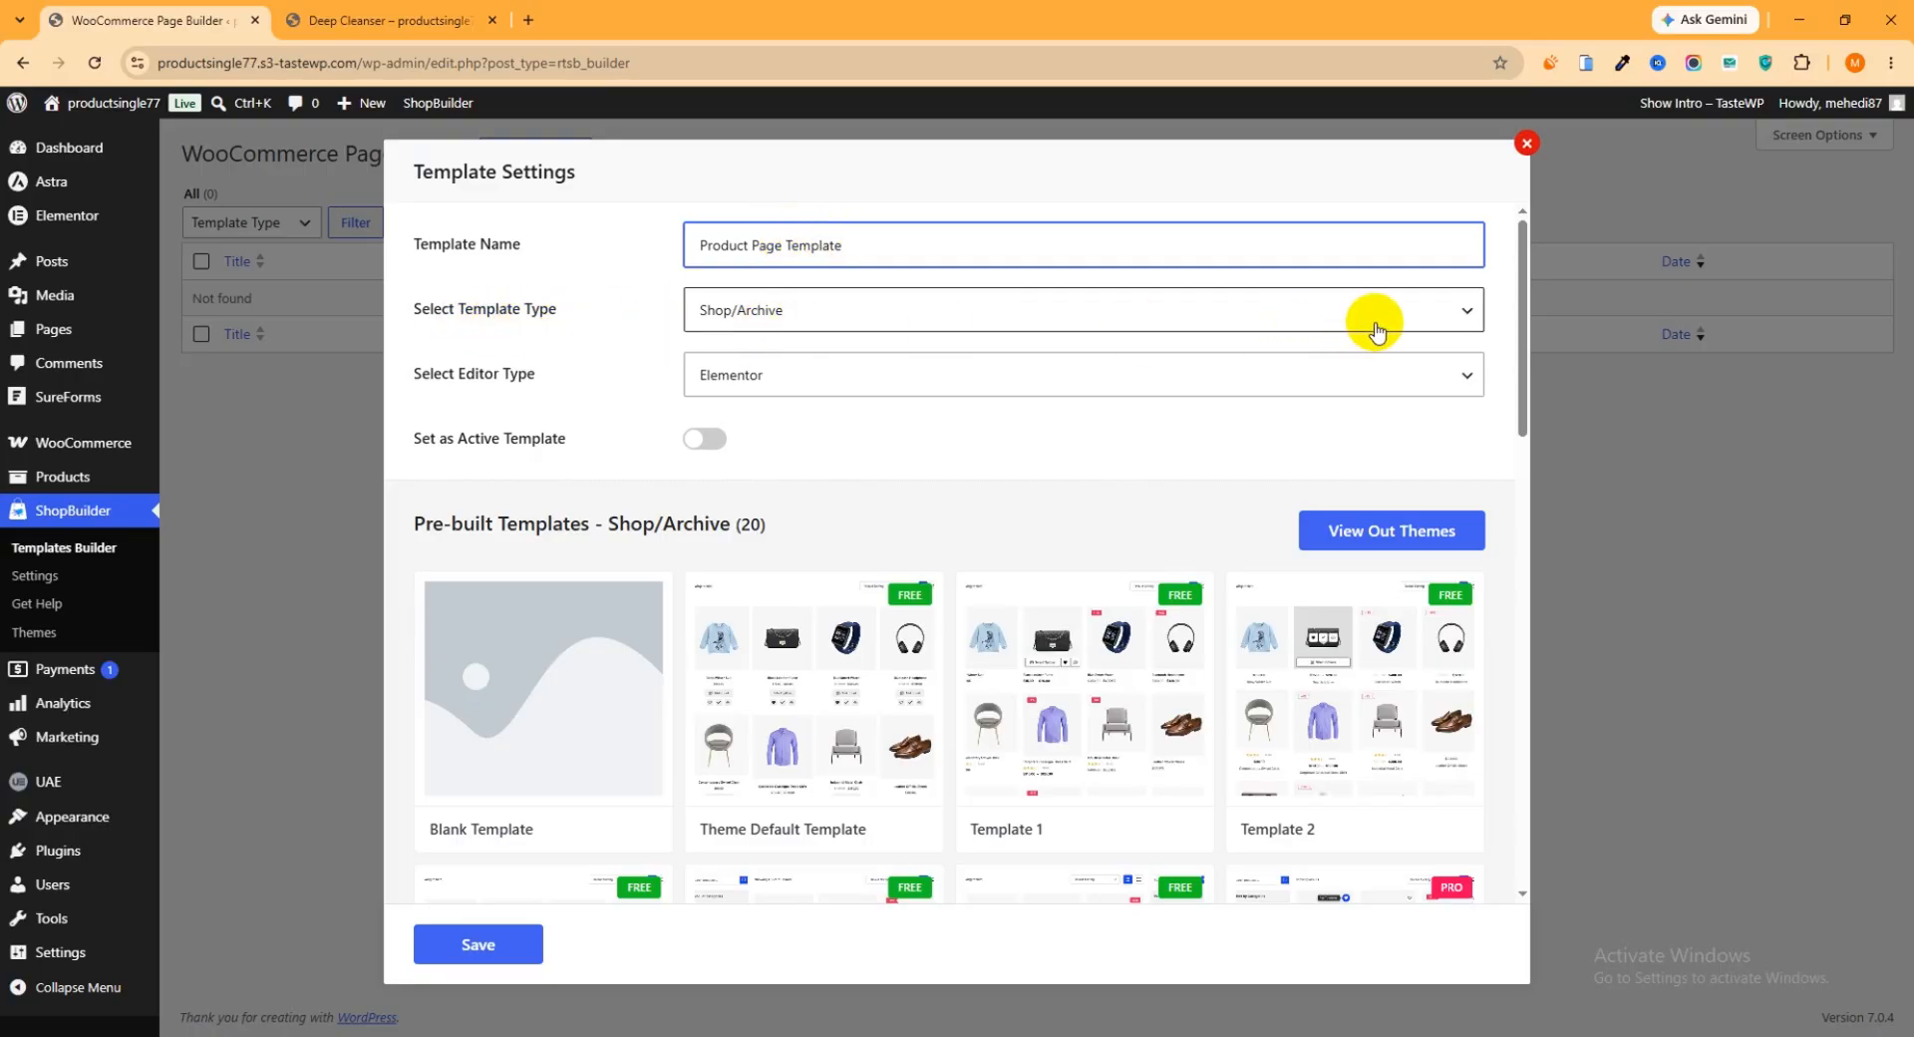
click(1462, 317)
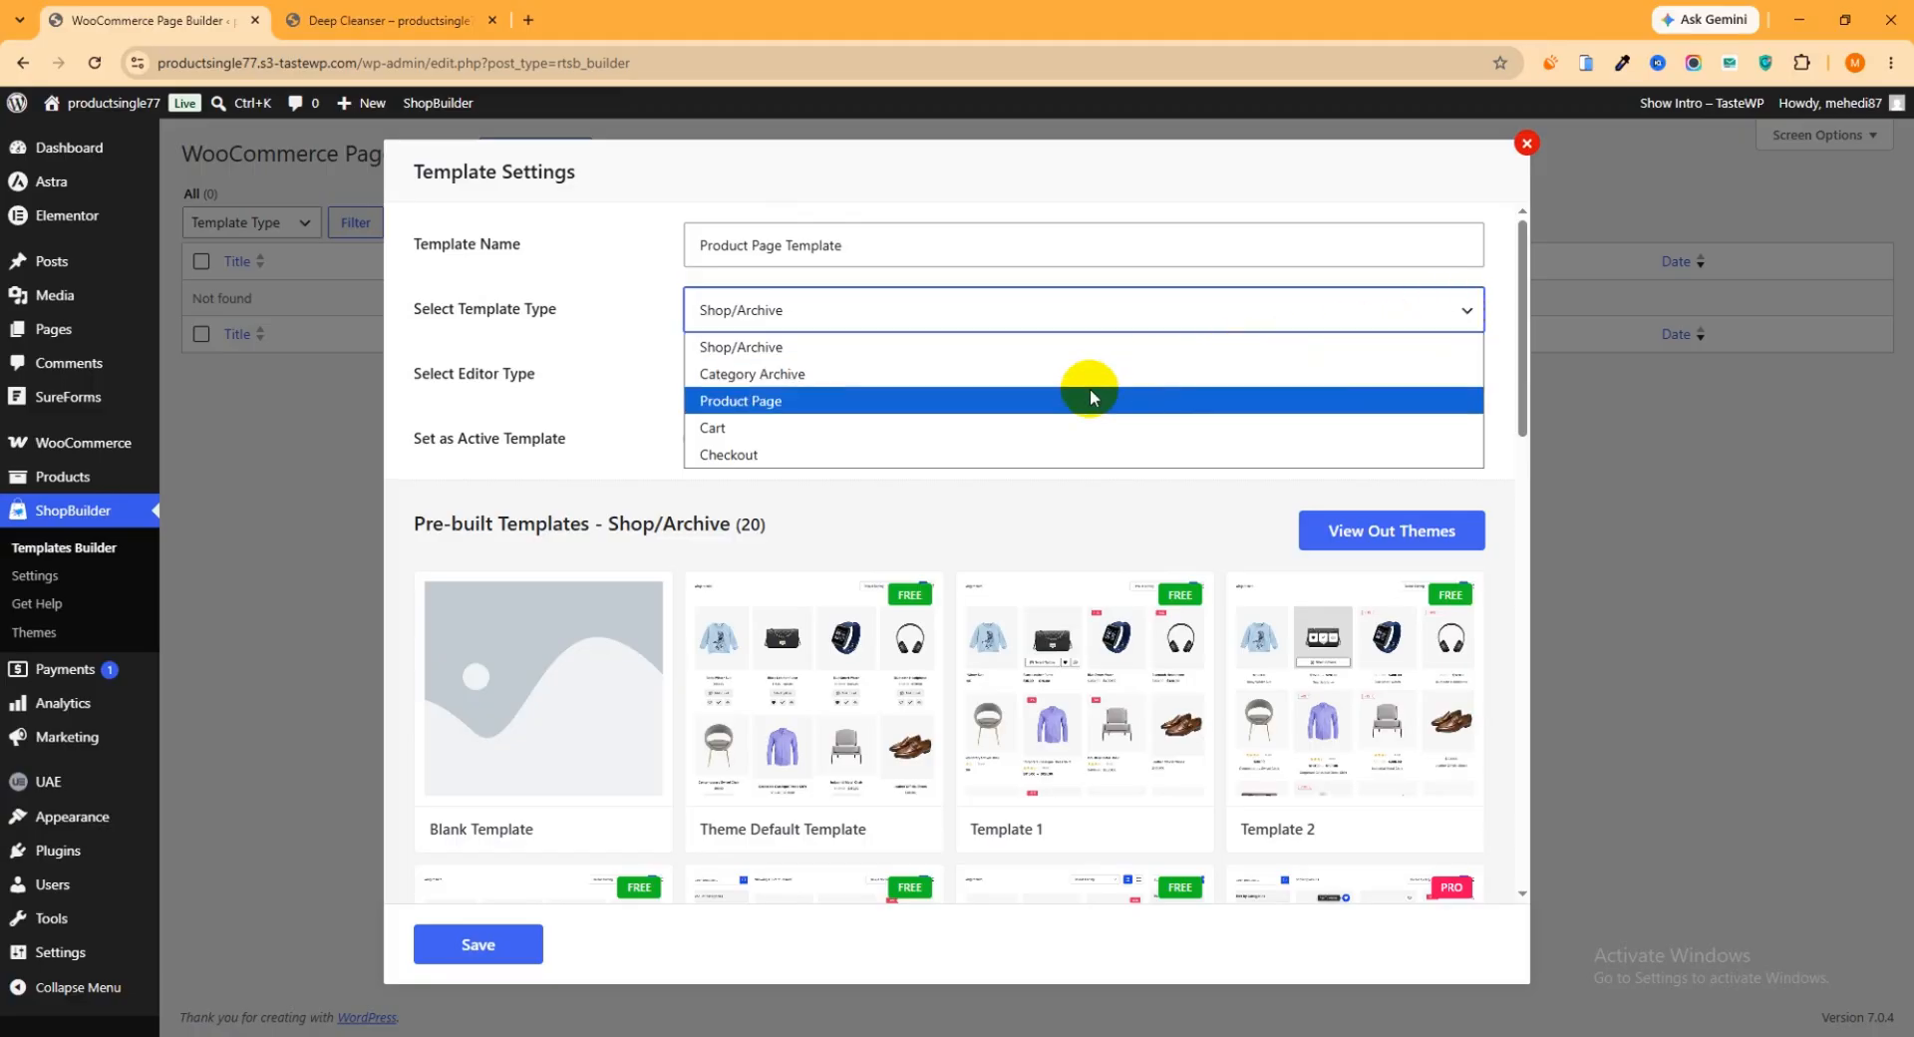
click(847, 401)
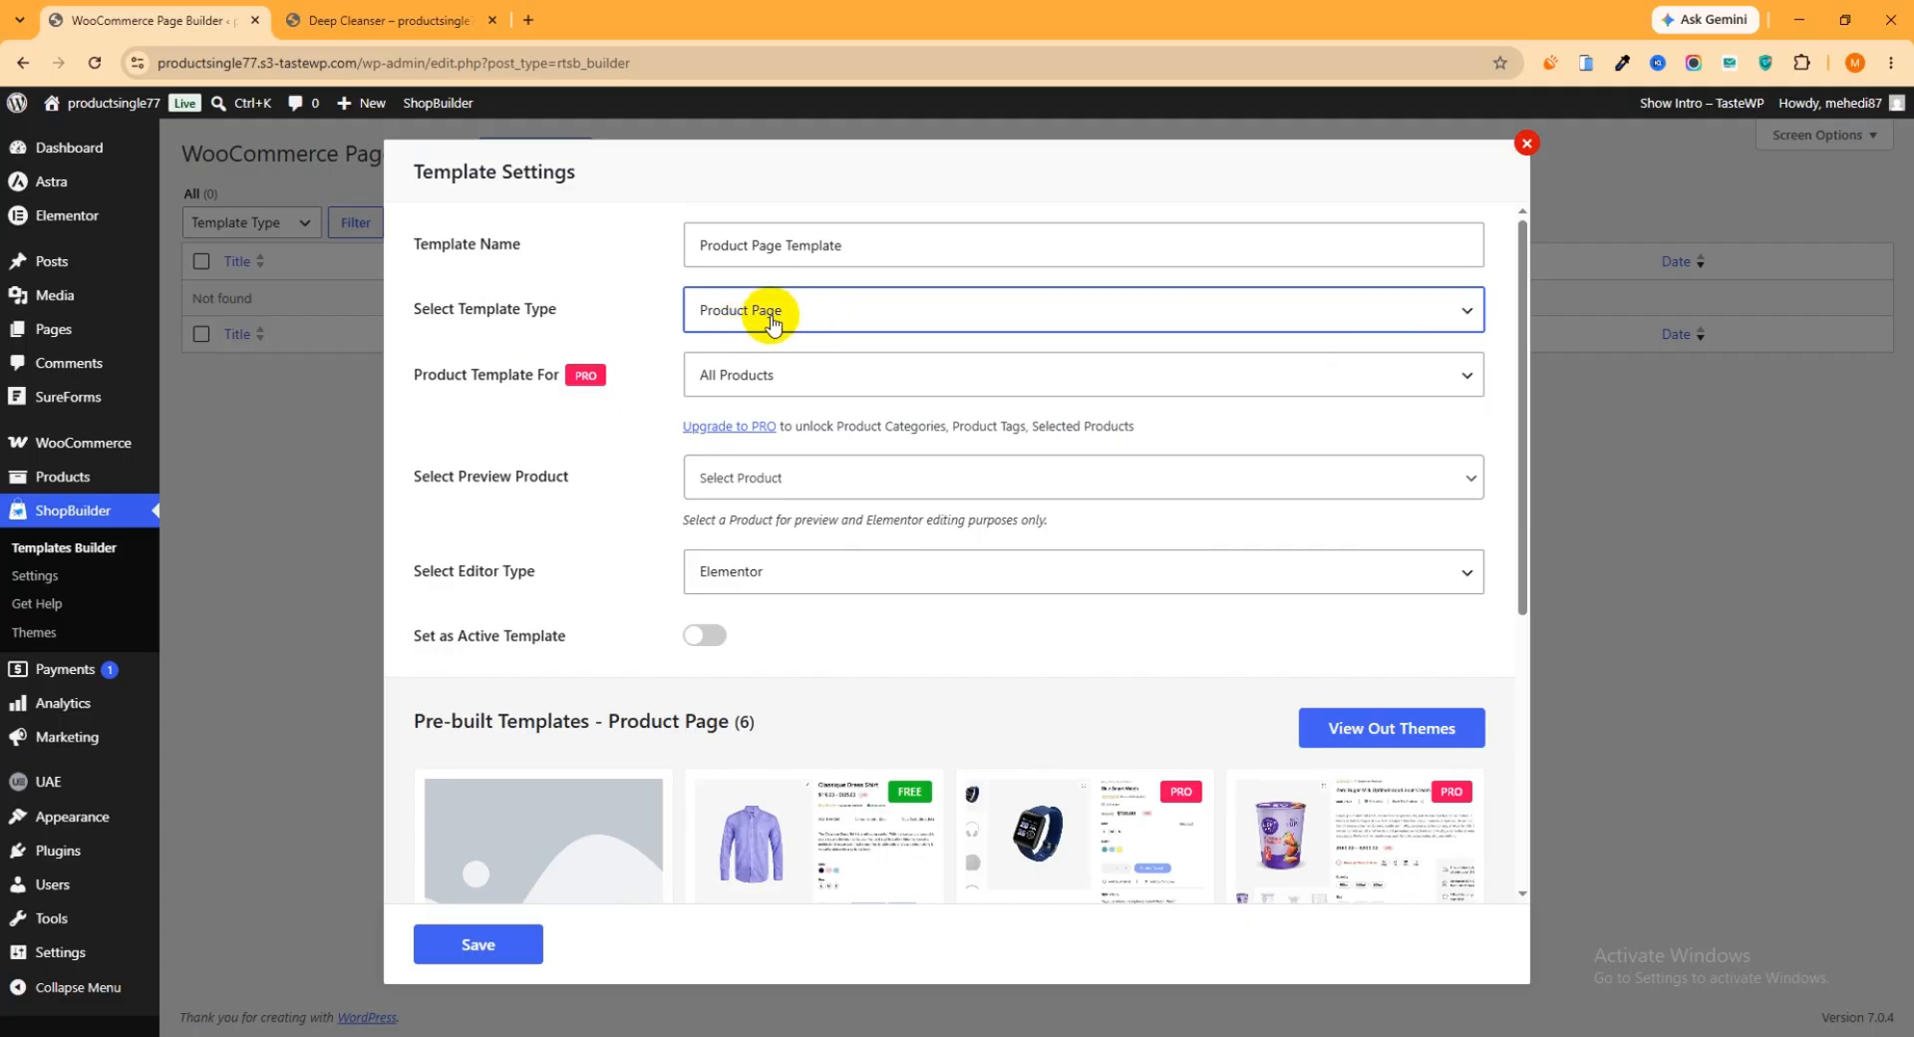
Choose Elementor as the template's editor type and set it as the active template
scroll(842, 415, down, 2)
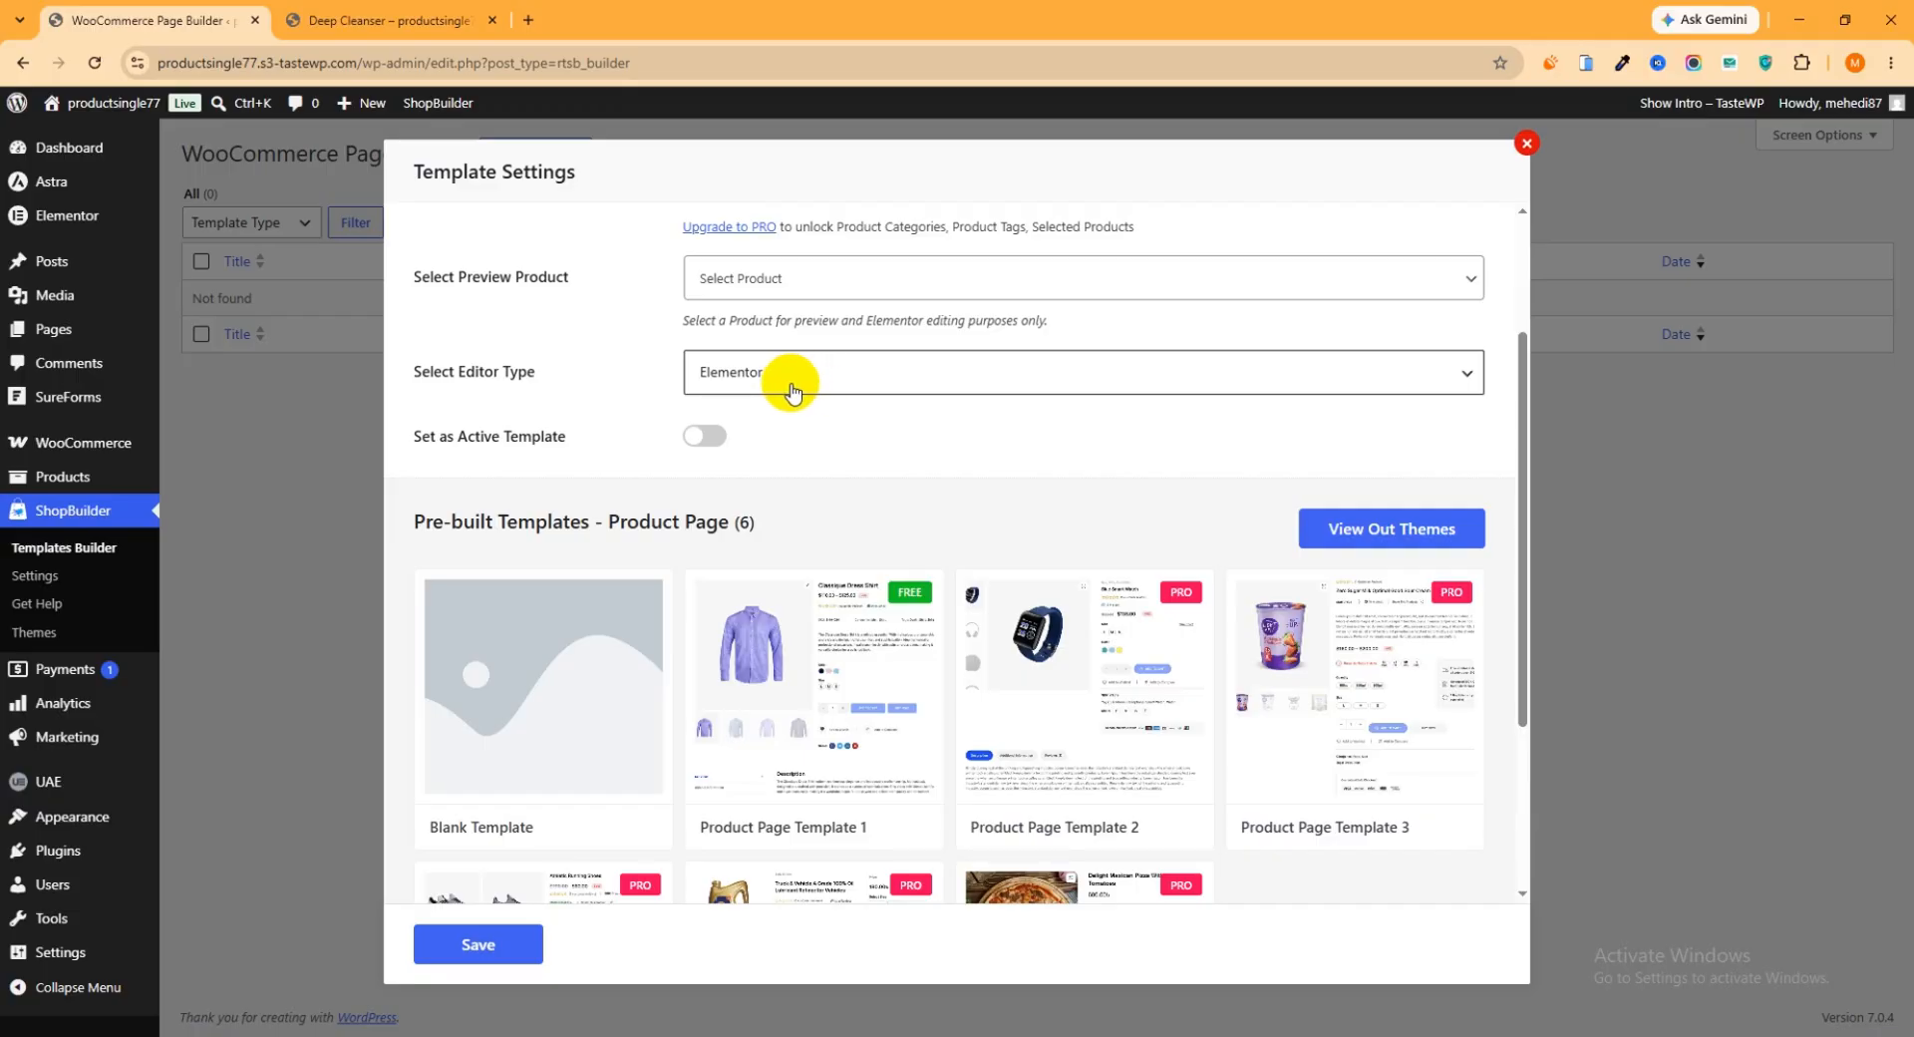
click(852, 376)
click(837, 409)
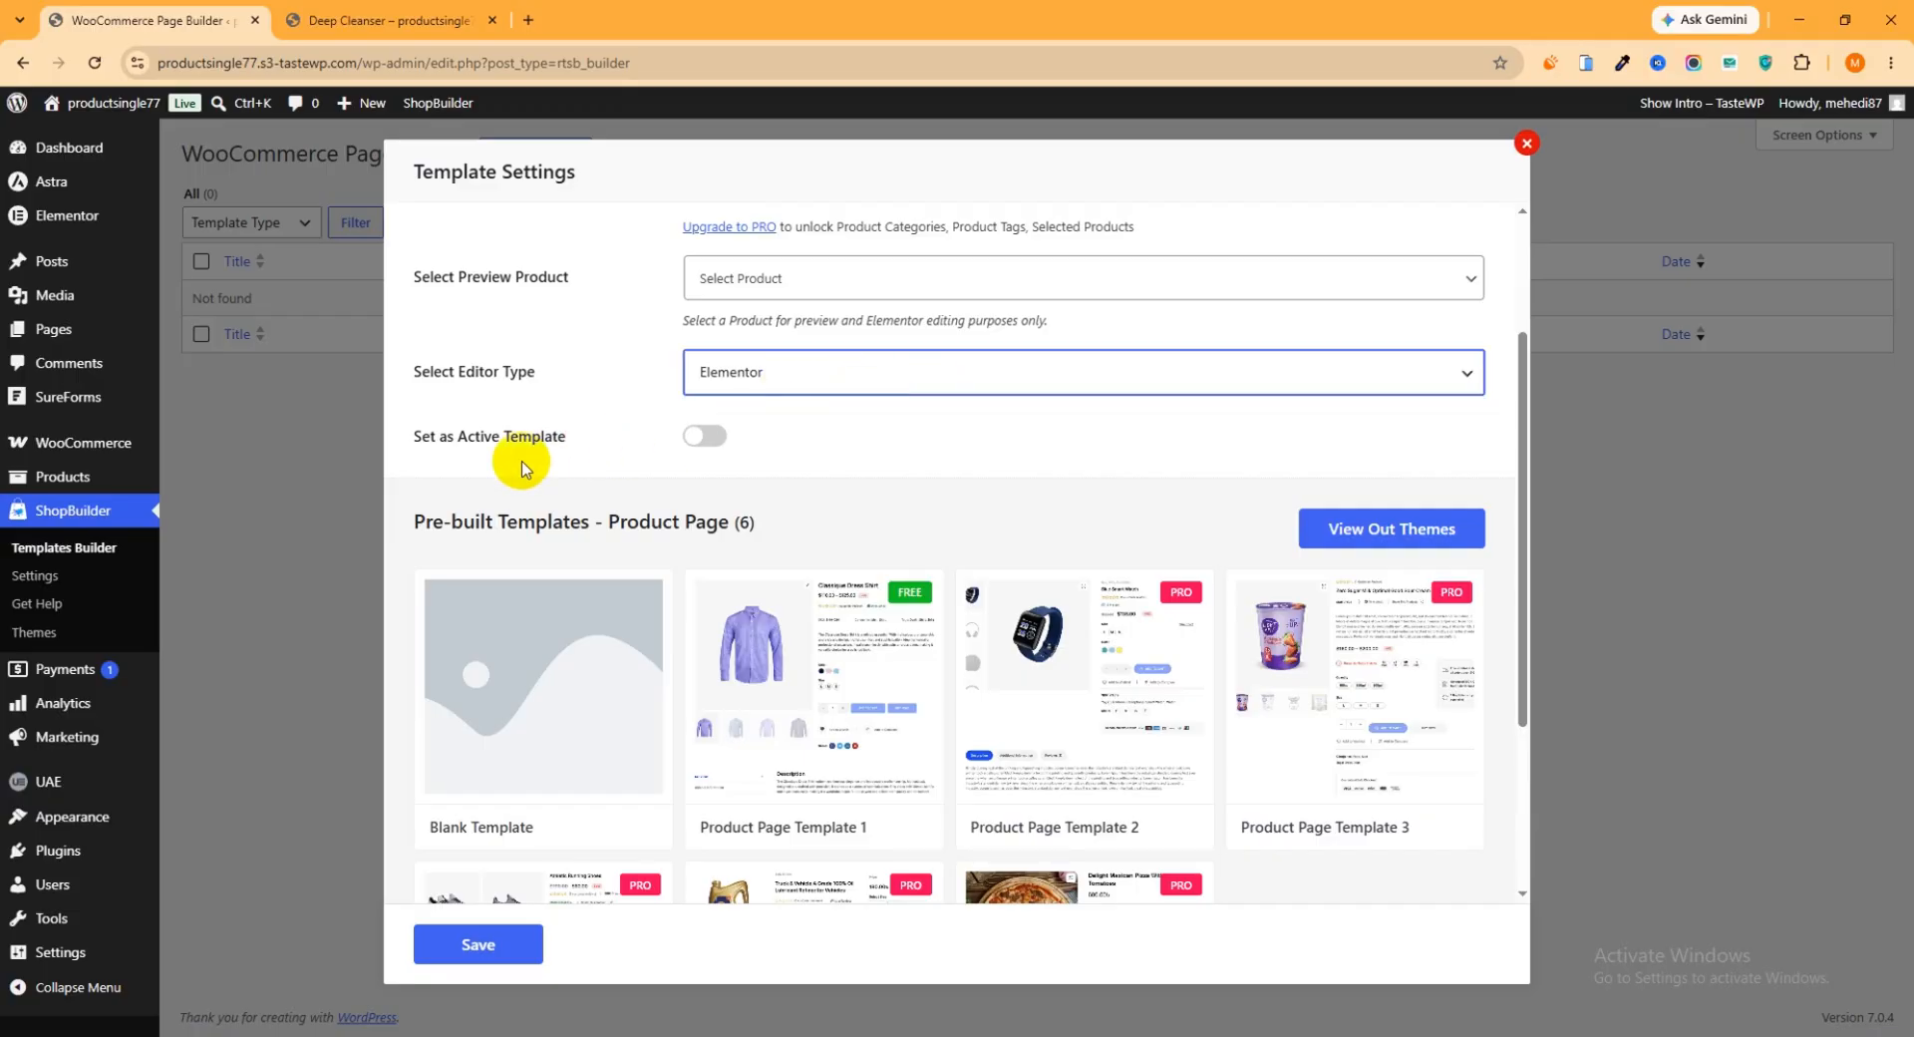
click(703, 438)
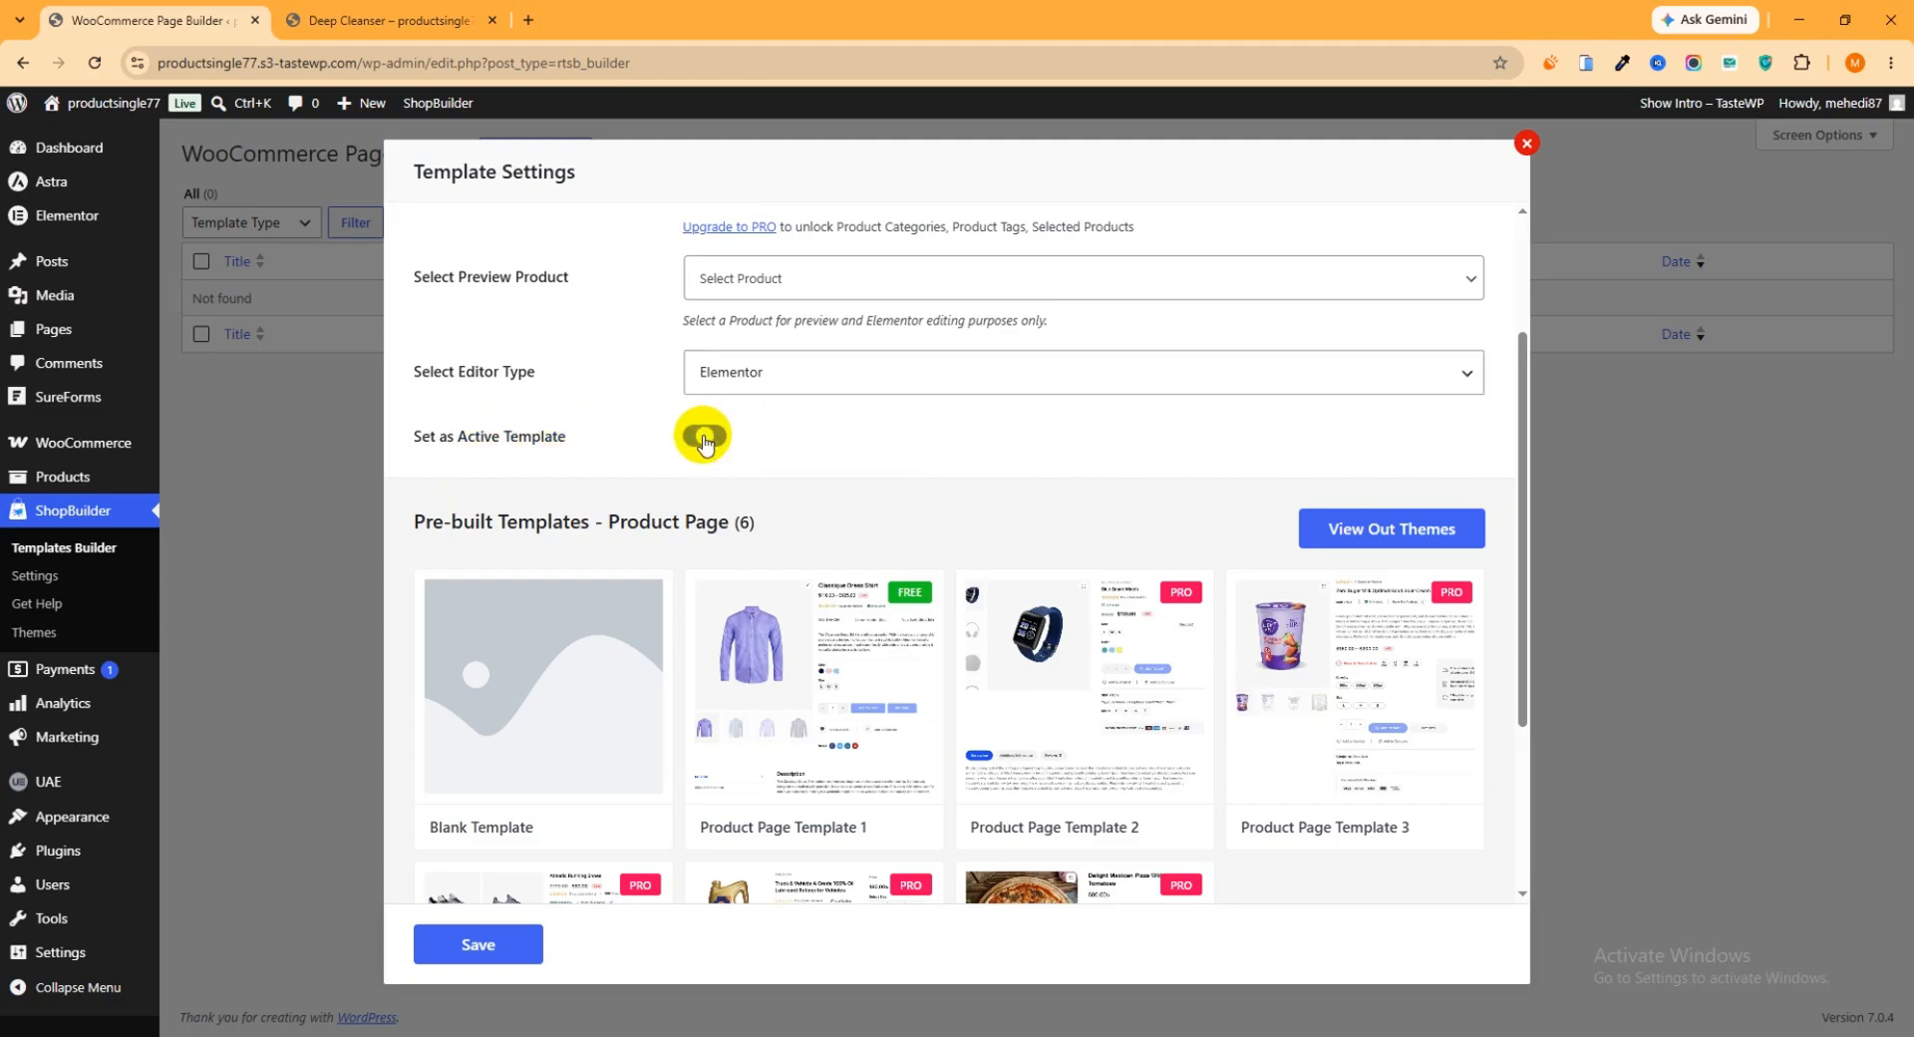
Preview the free pre-built Product Page Template 1 in its online demo, then return to the template settings
scroll(876, 415, down, 2)
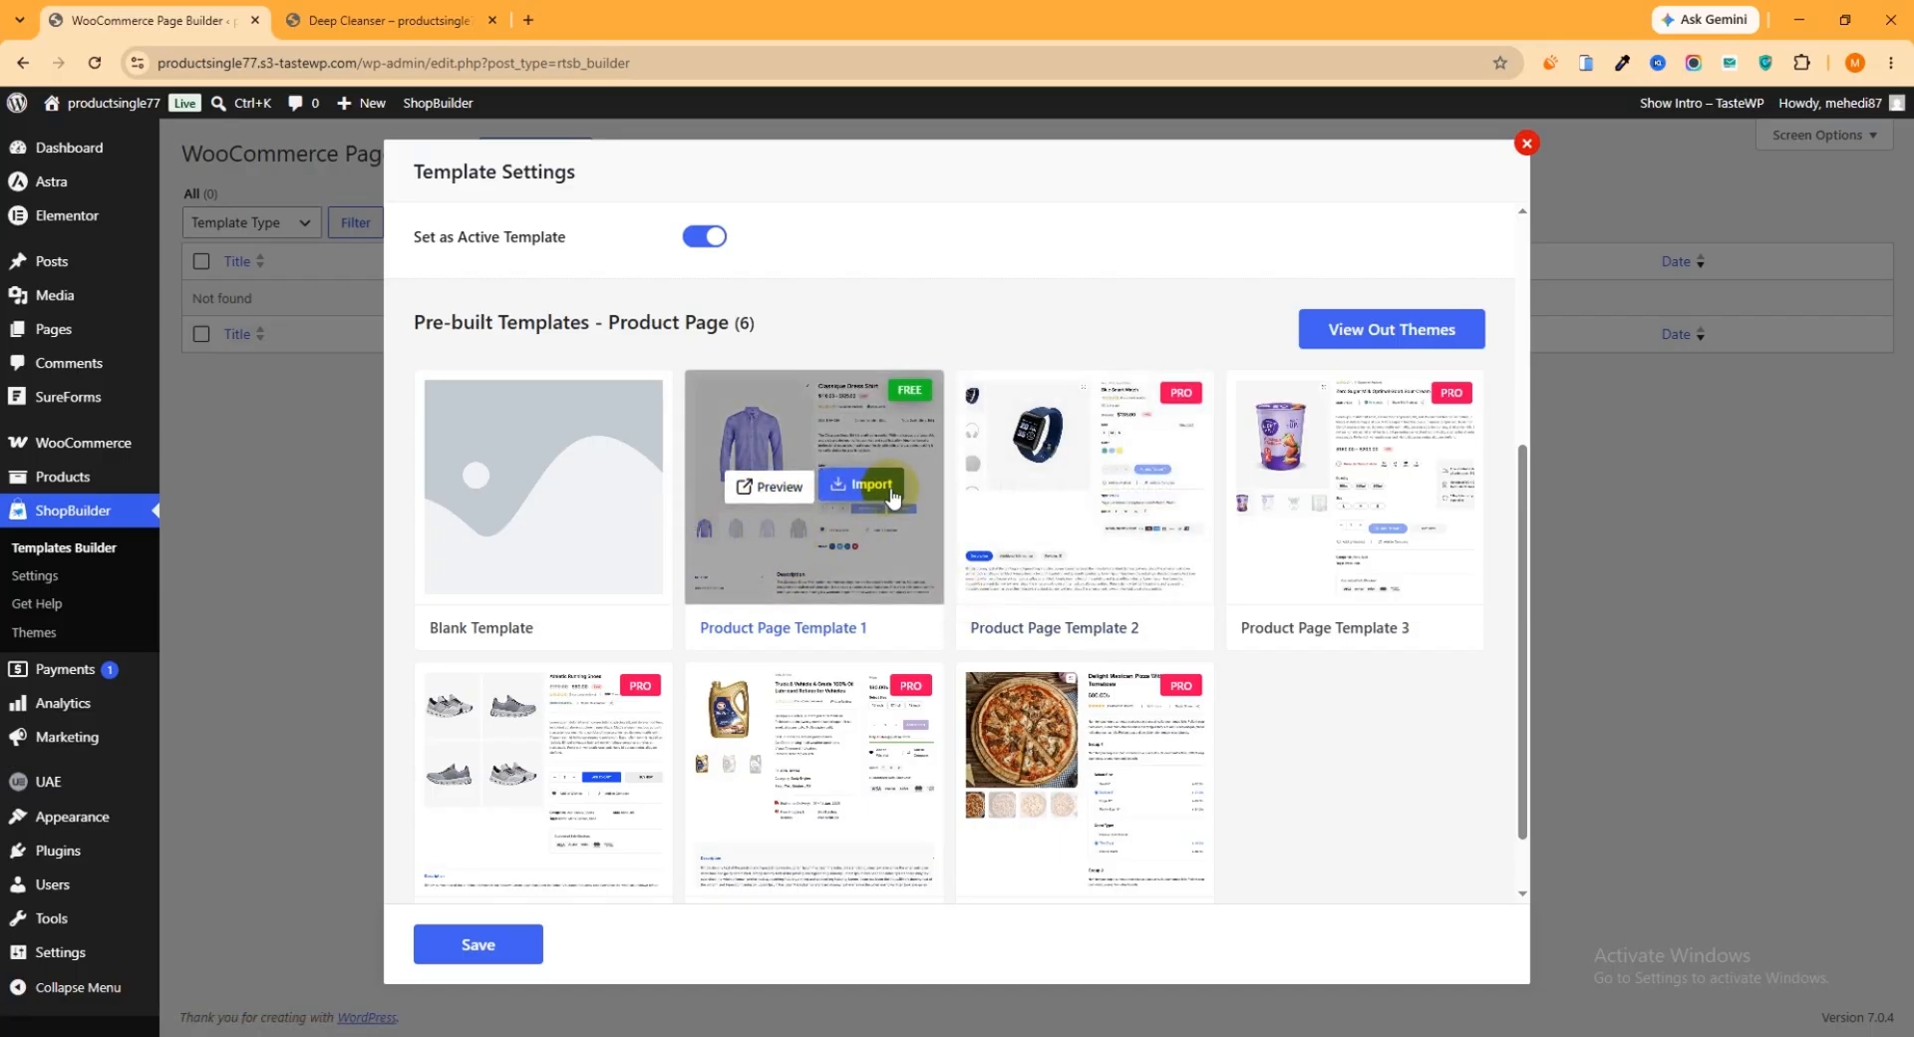
click(776, 488)
scroll(843, 513, down, 10)
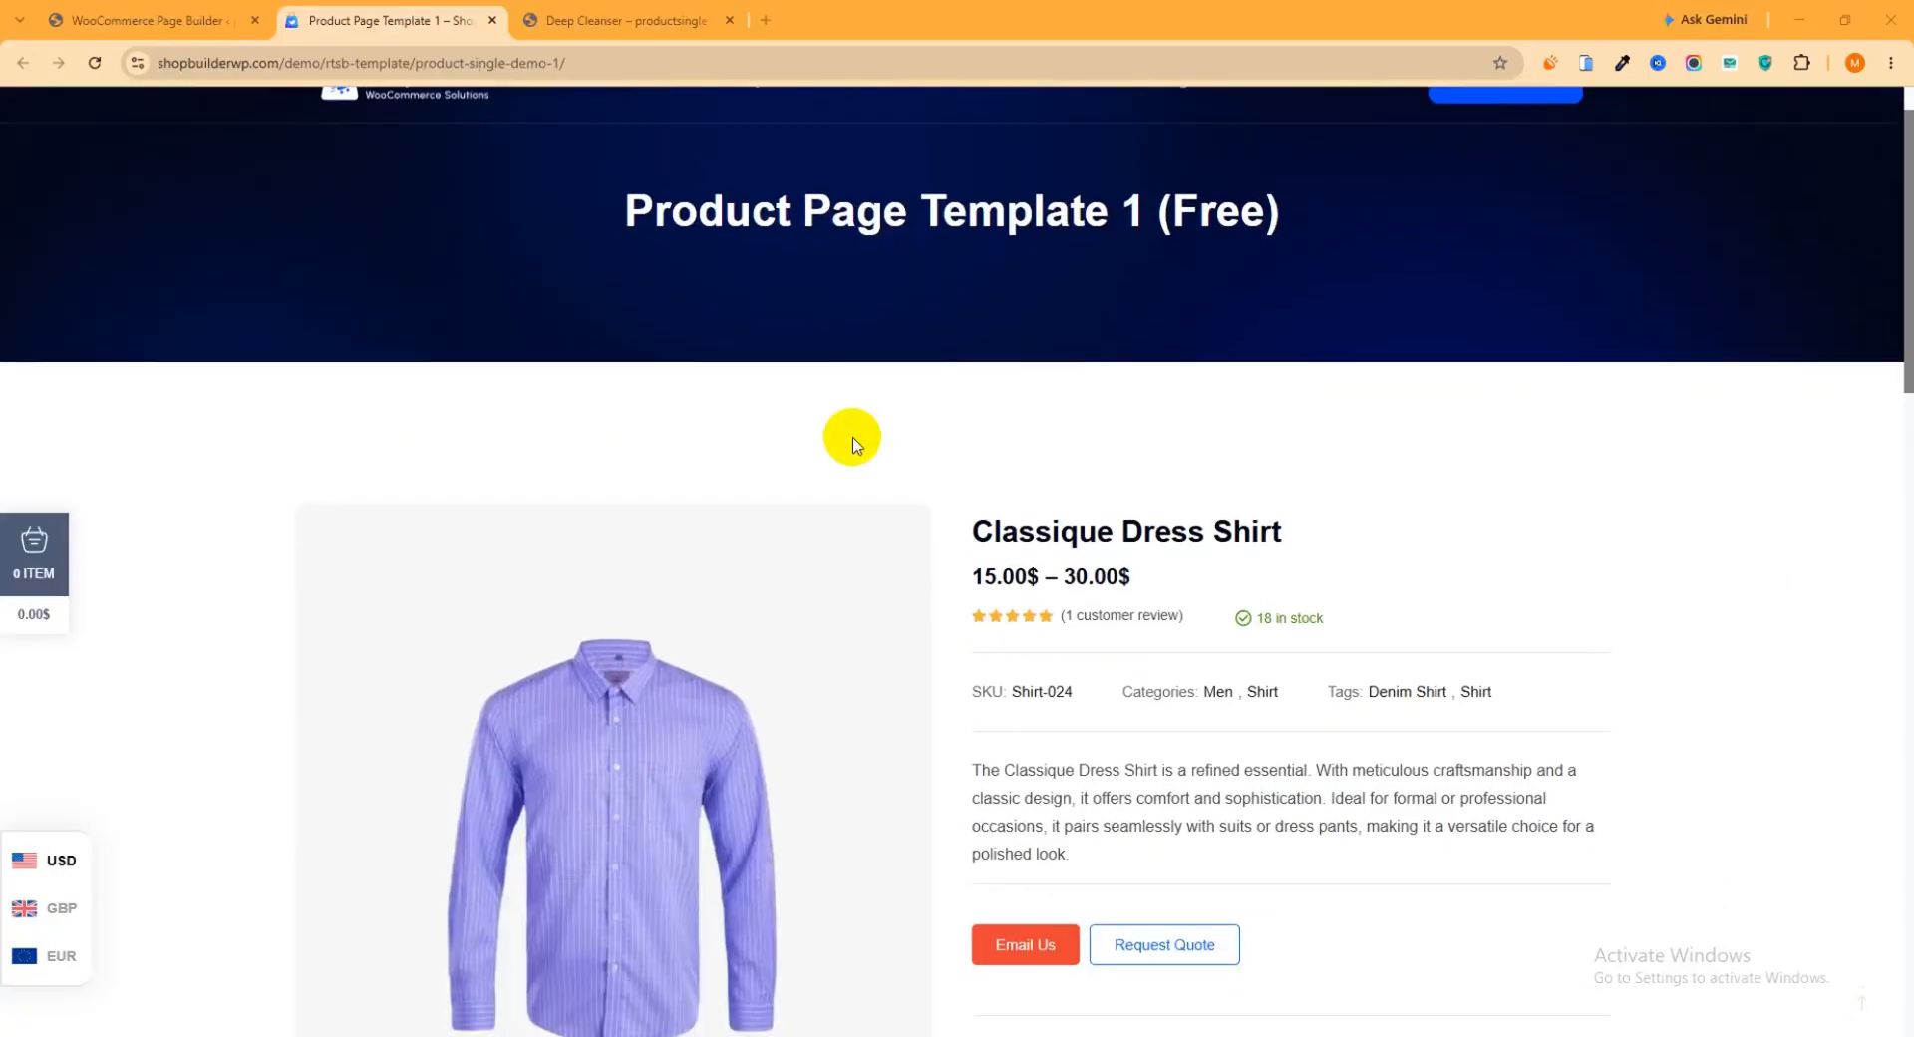
scroll(867, 498, down, 7)
scroll(837, 517, up, 16)
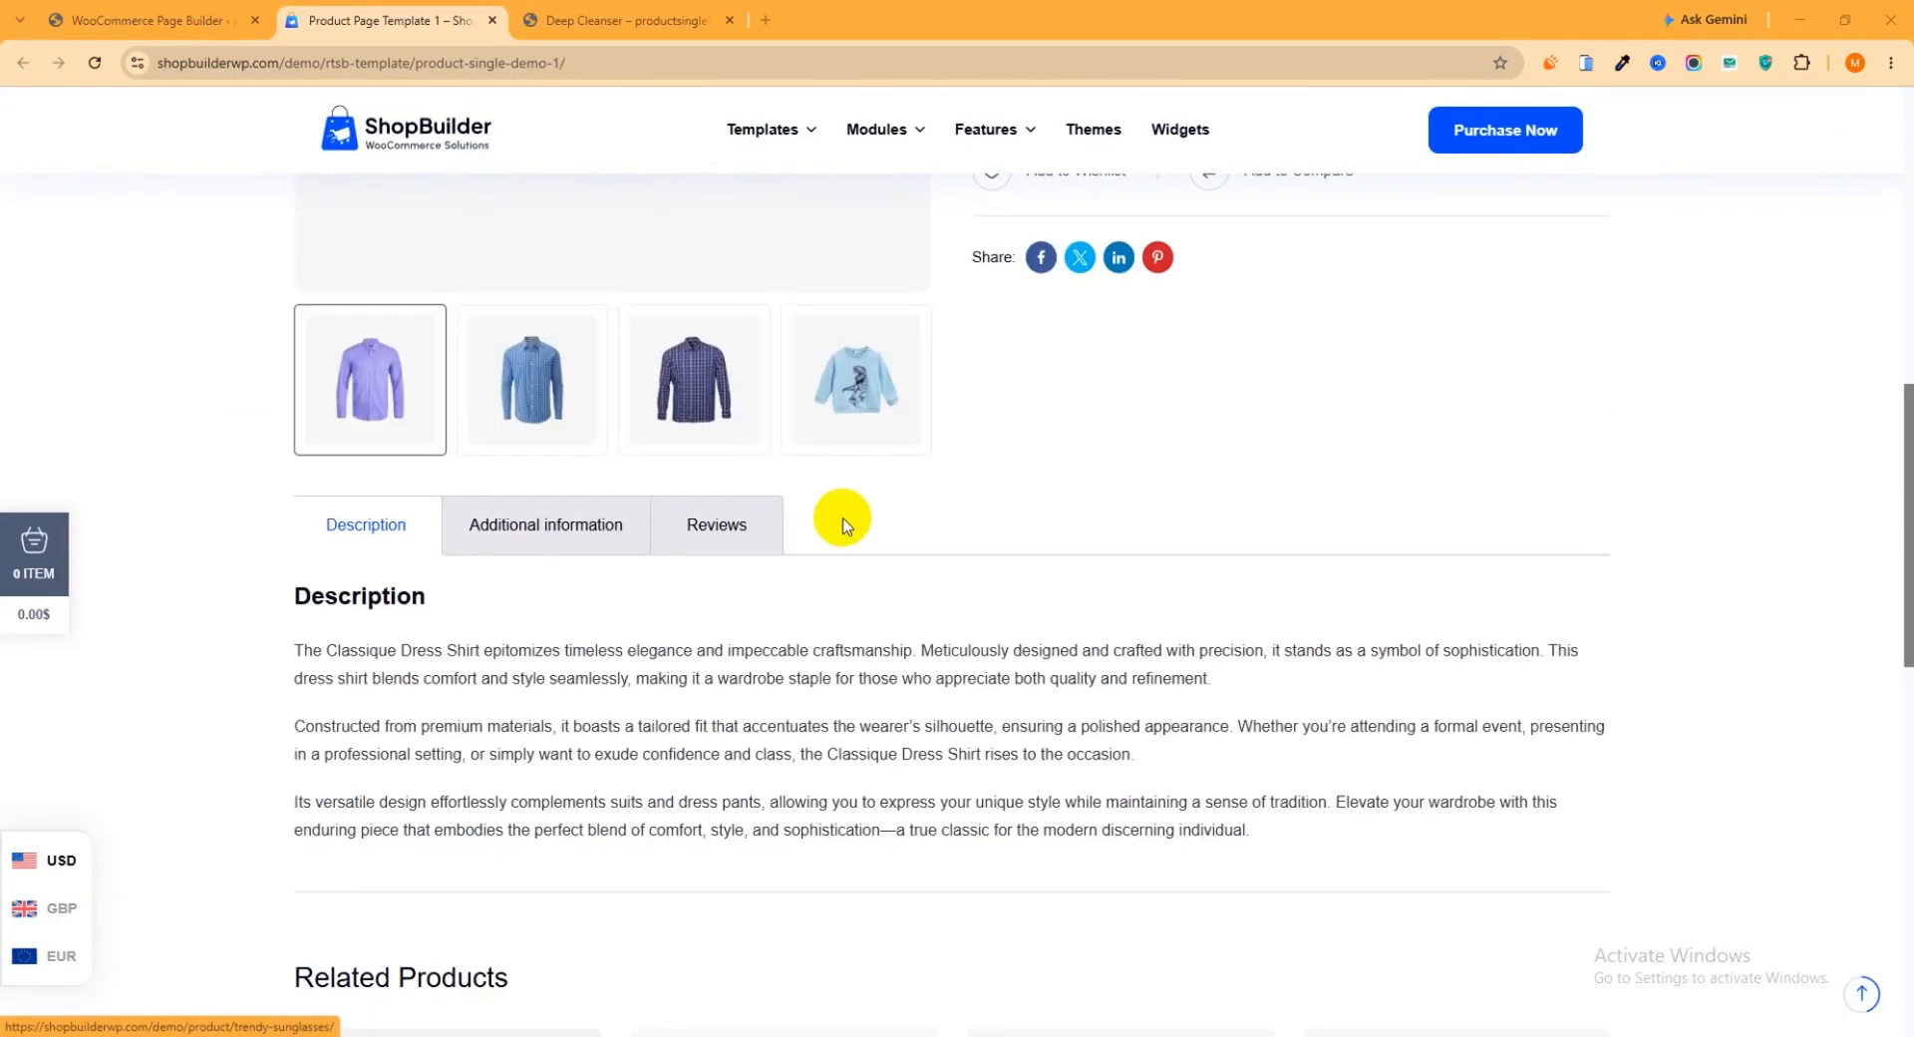
click(491, 21)
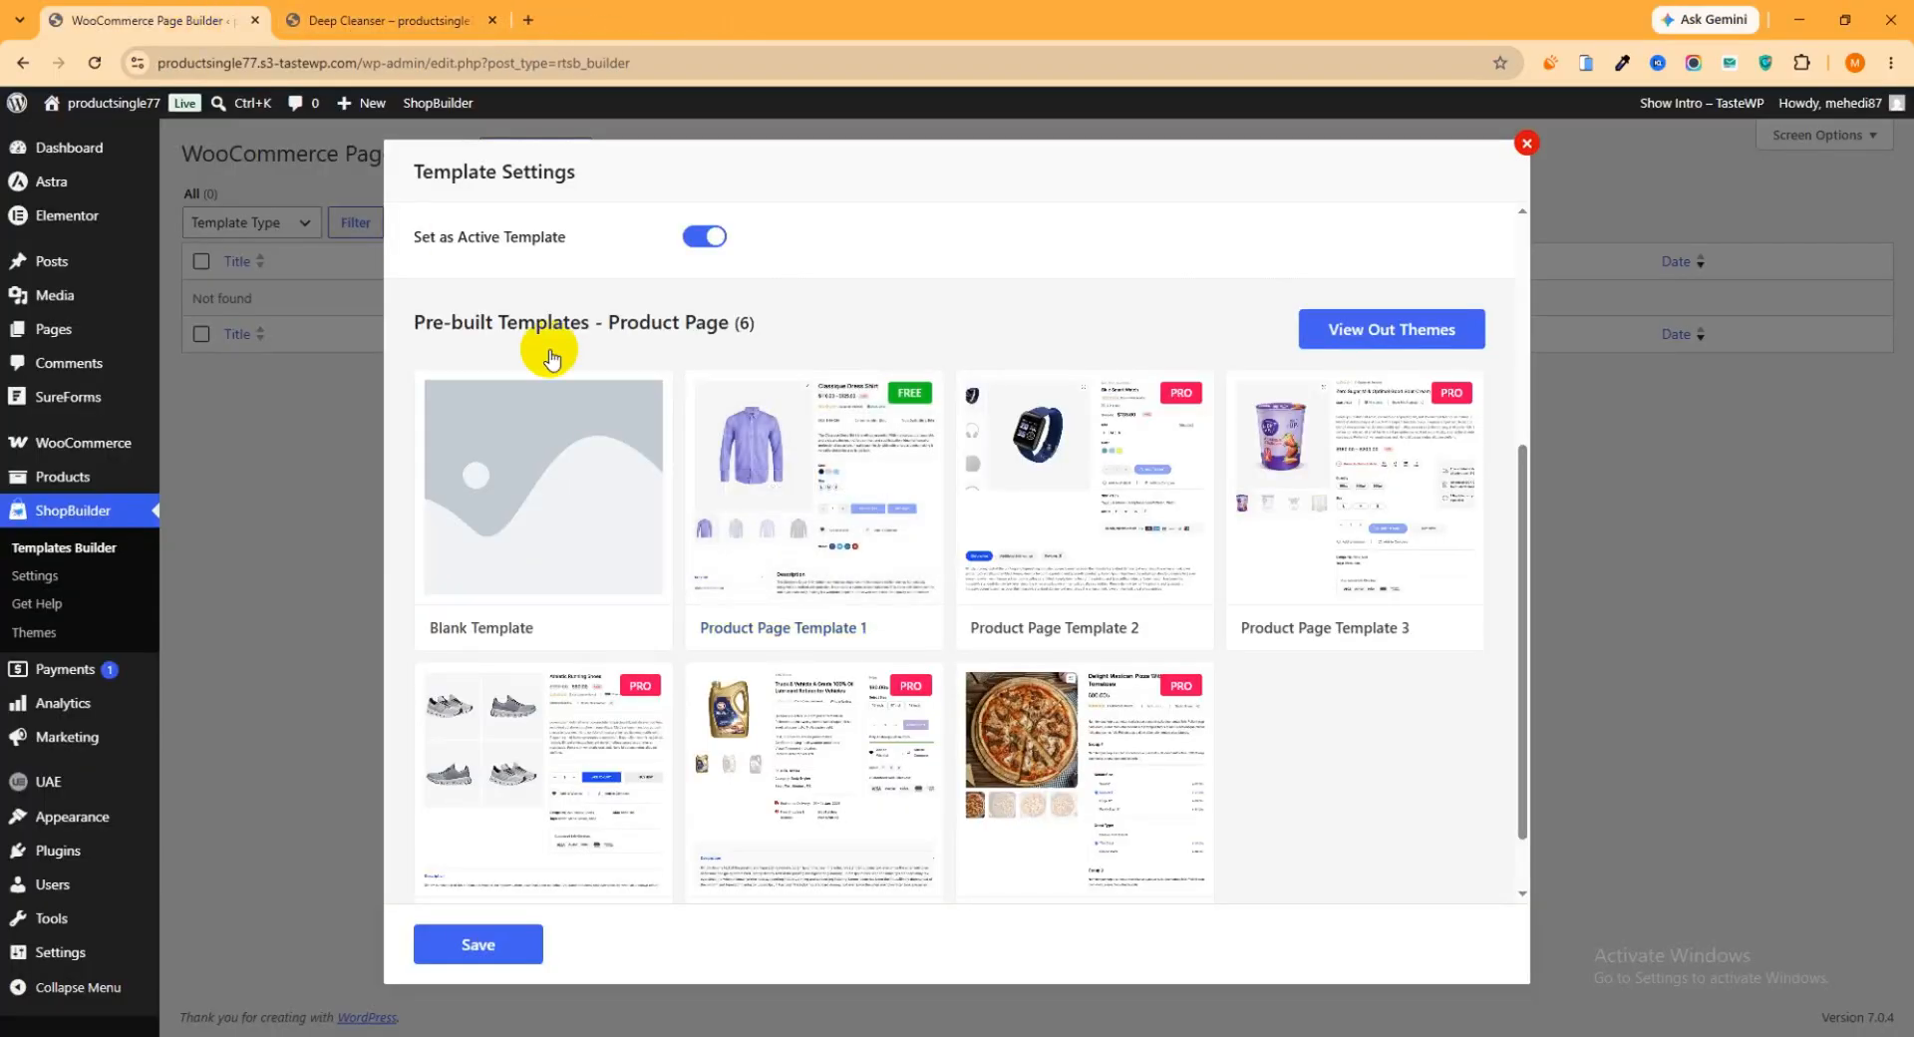
Import the pre-built Product Page Template 1 and open the new template for editing with Elementor
mouse_move(932, 478)
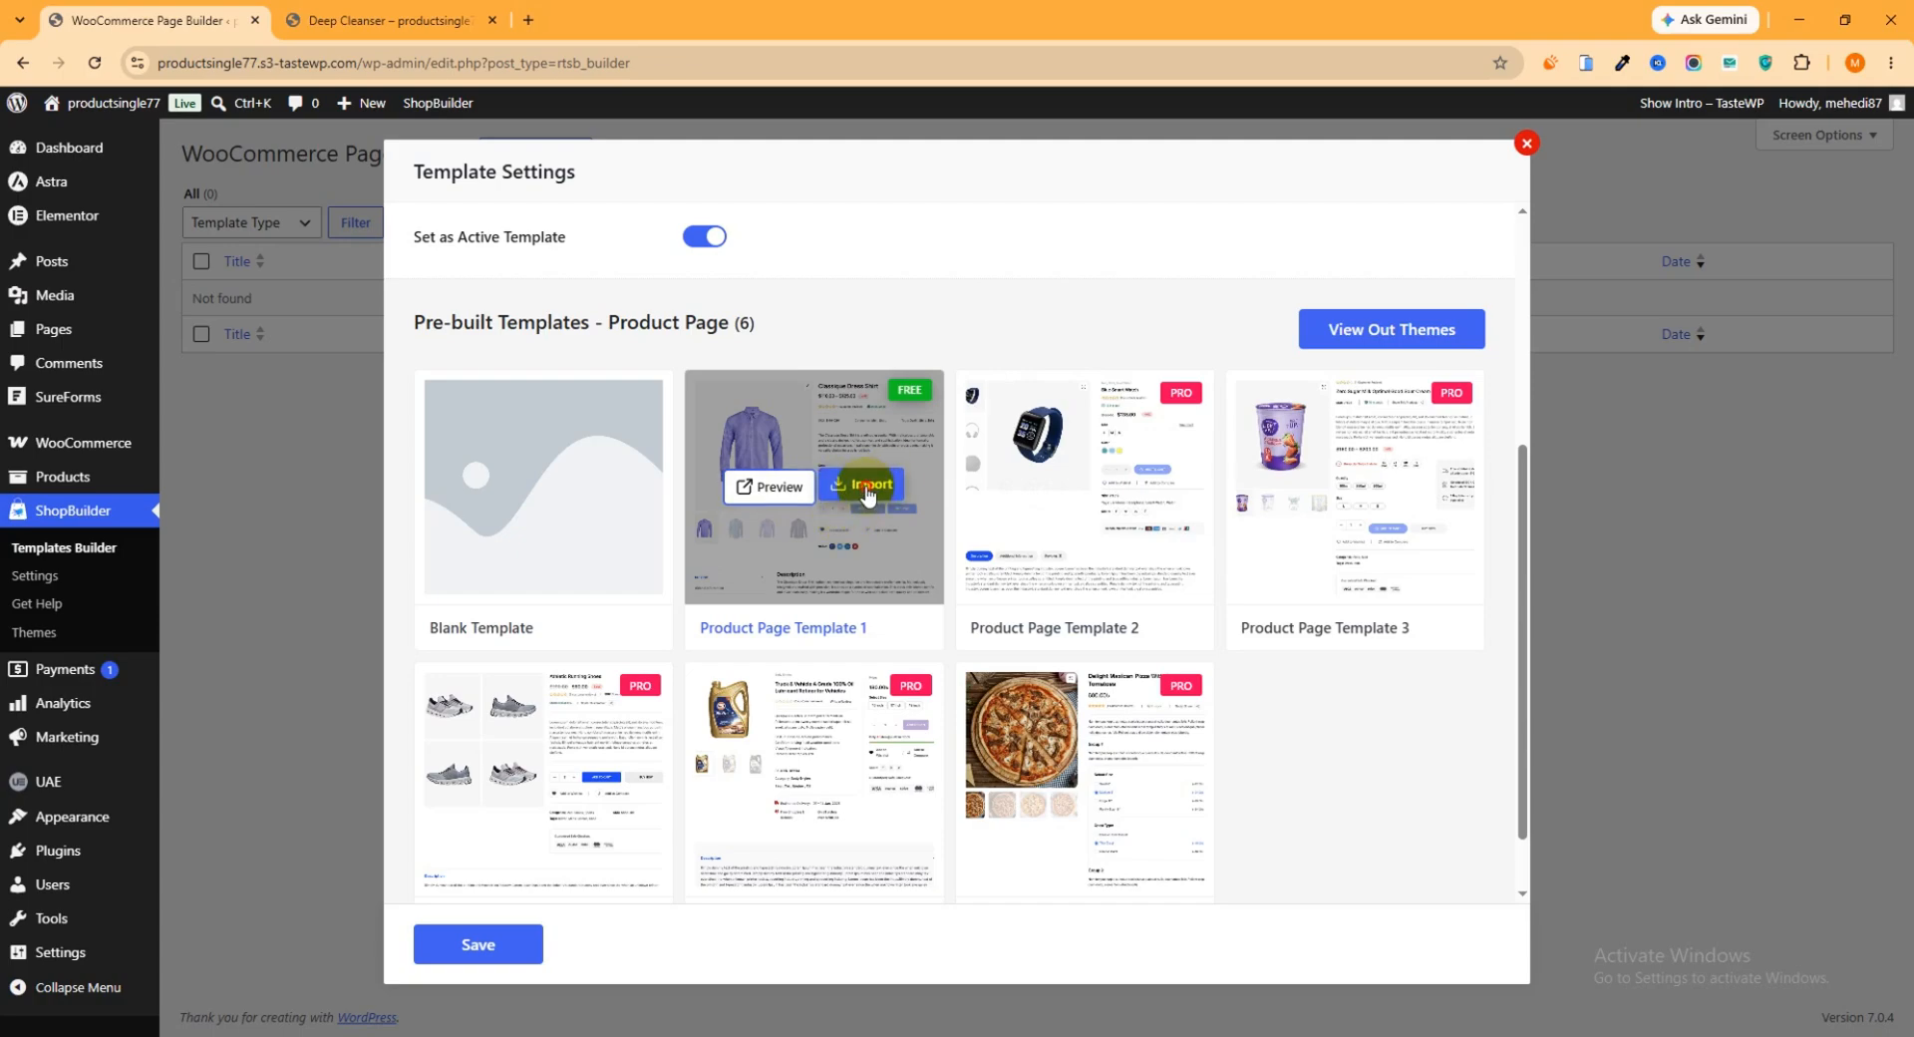
click(867, 489)
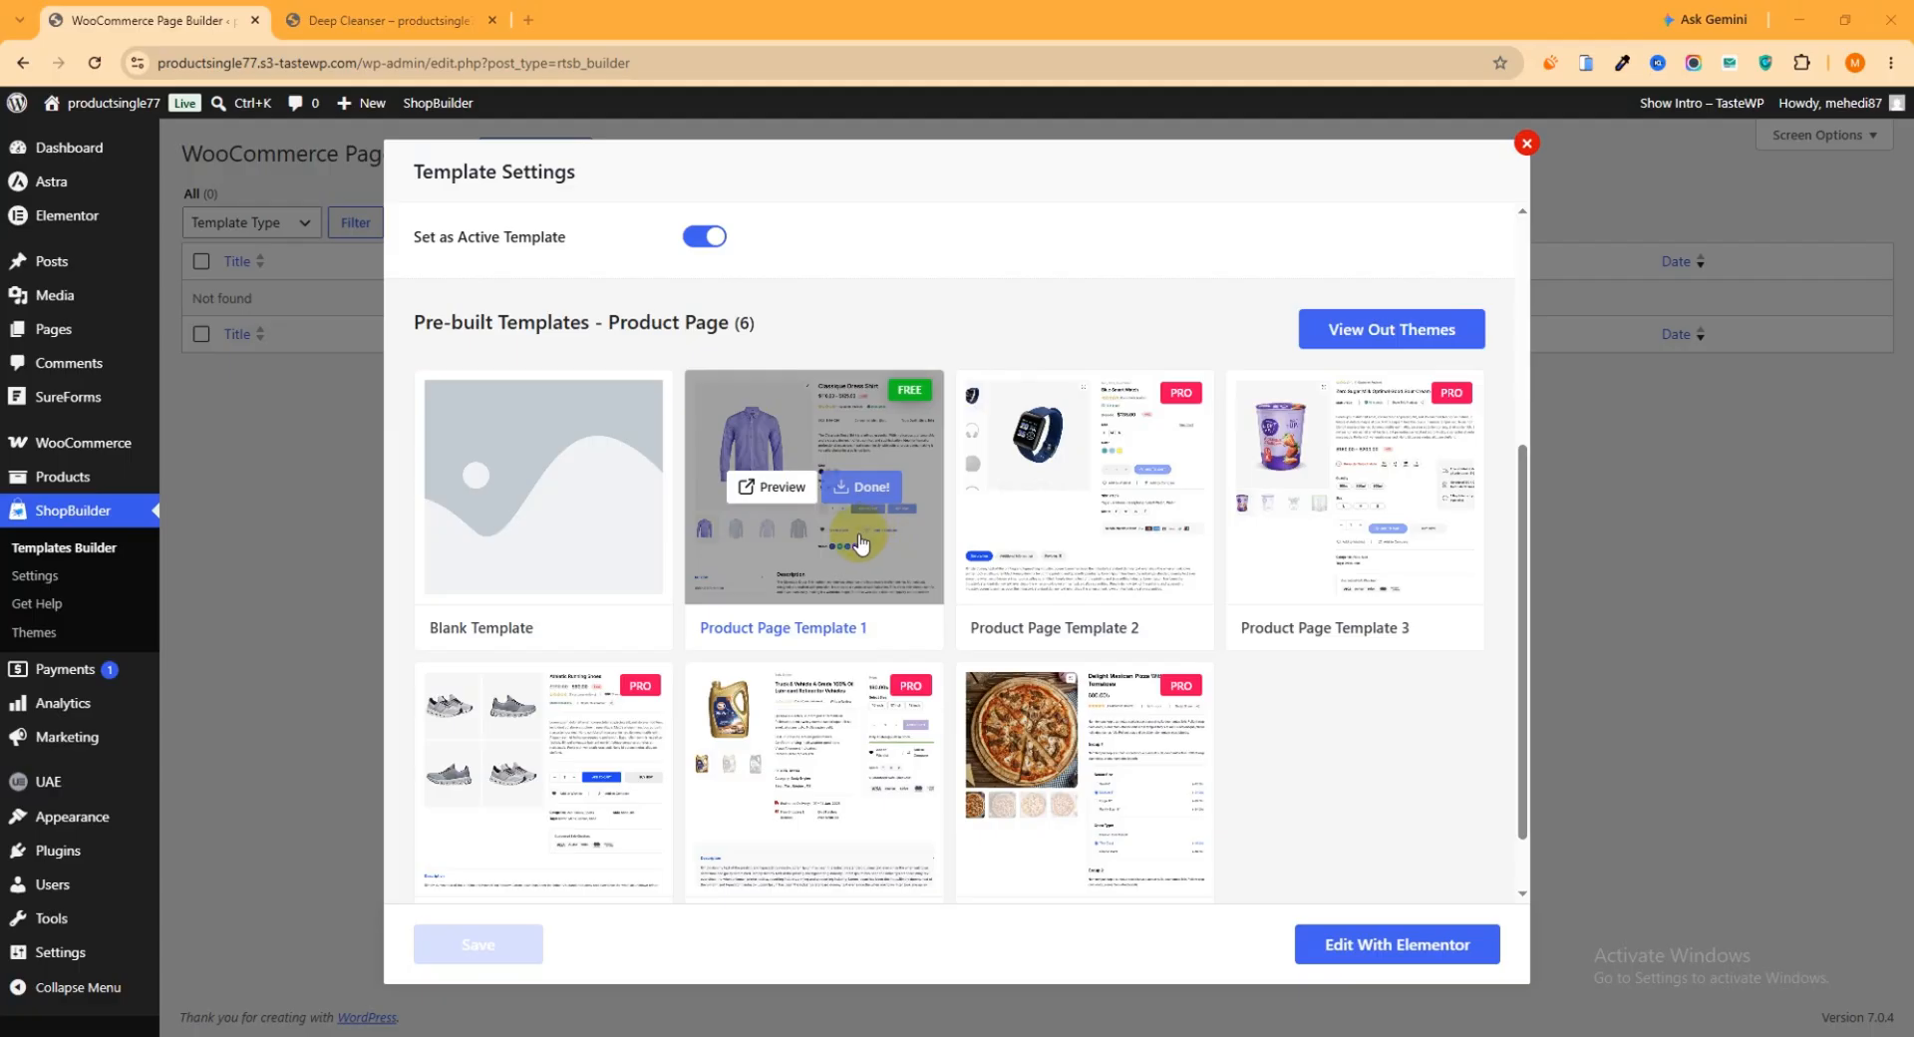
click(1405, 949)
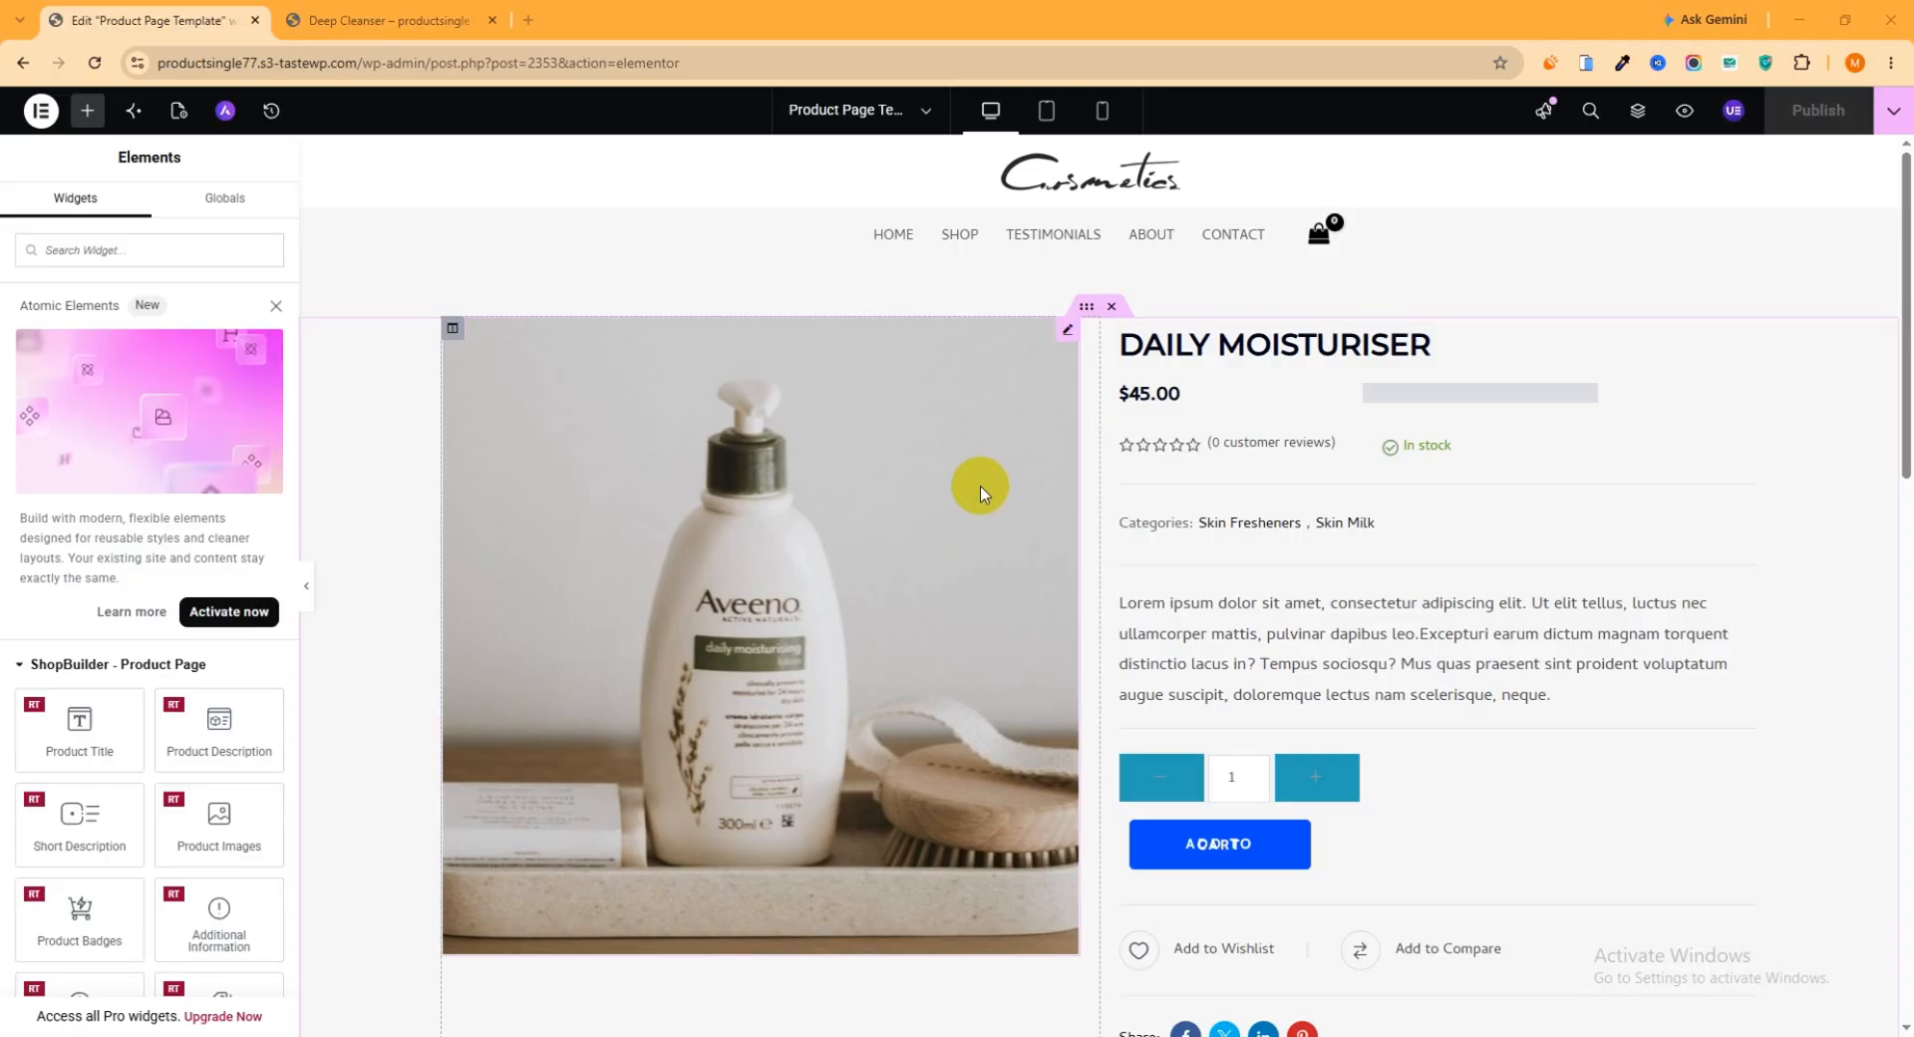
Examine the imported template's layout from the product image and details down to the related products
scroll(979, 487, down, 5)
scroll(996, 653, up, 5)
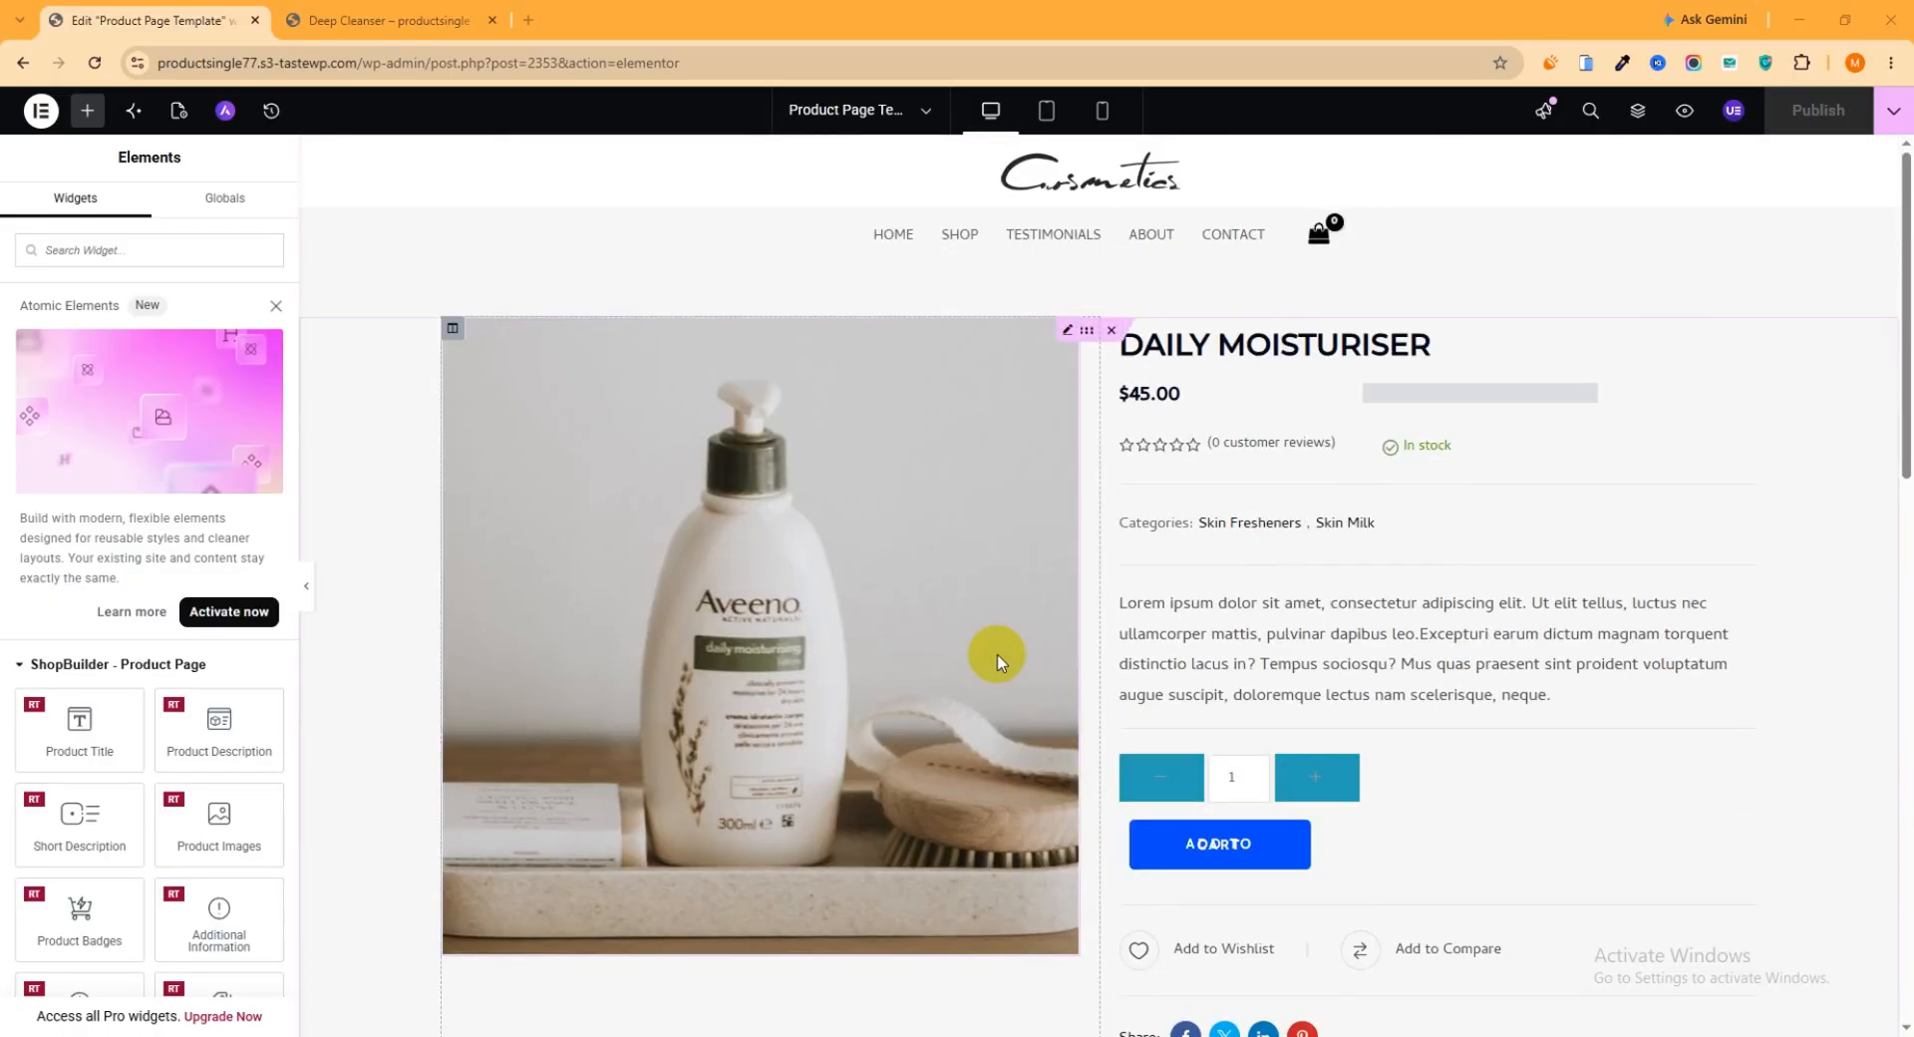
scroll(1009, 538, down, 10)
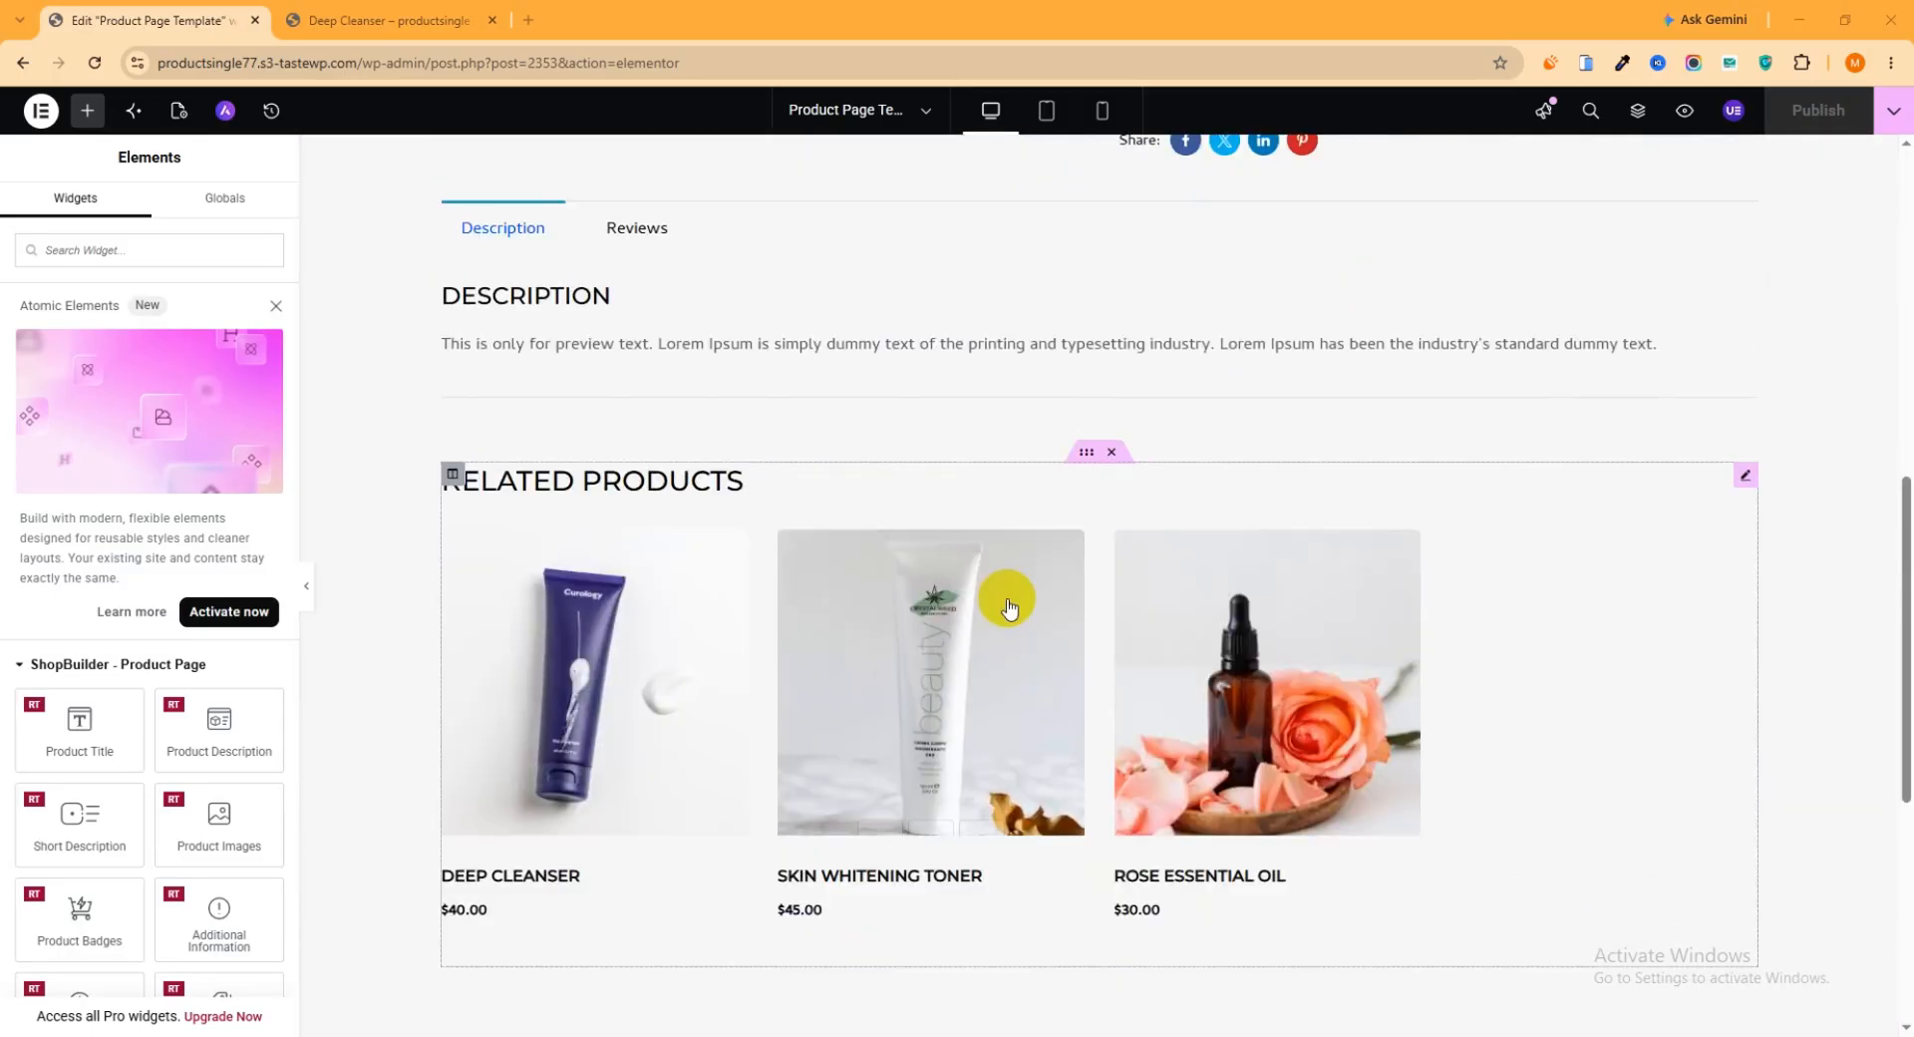
scroll(1014, 650, up, 9)
scroll(1012, 643, up, 2)
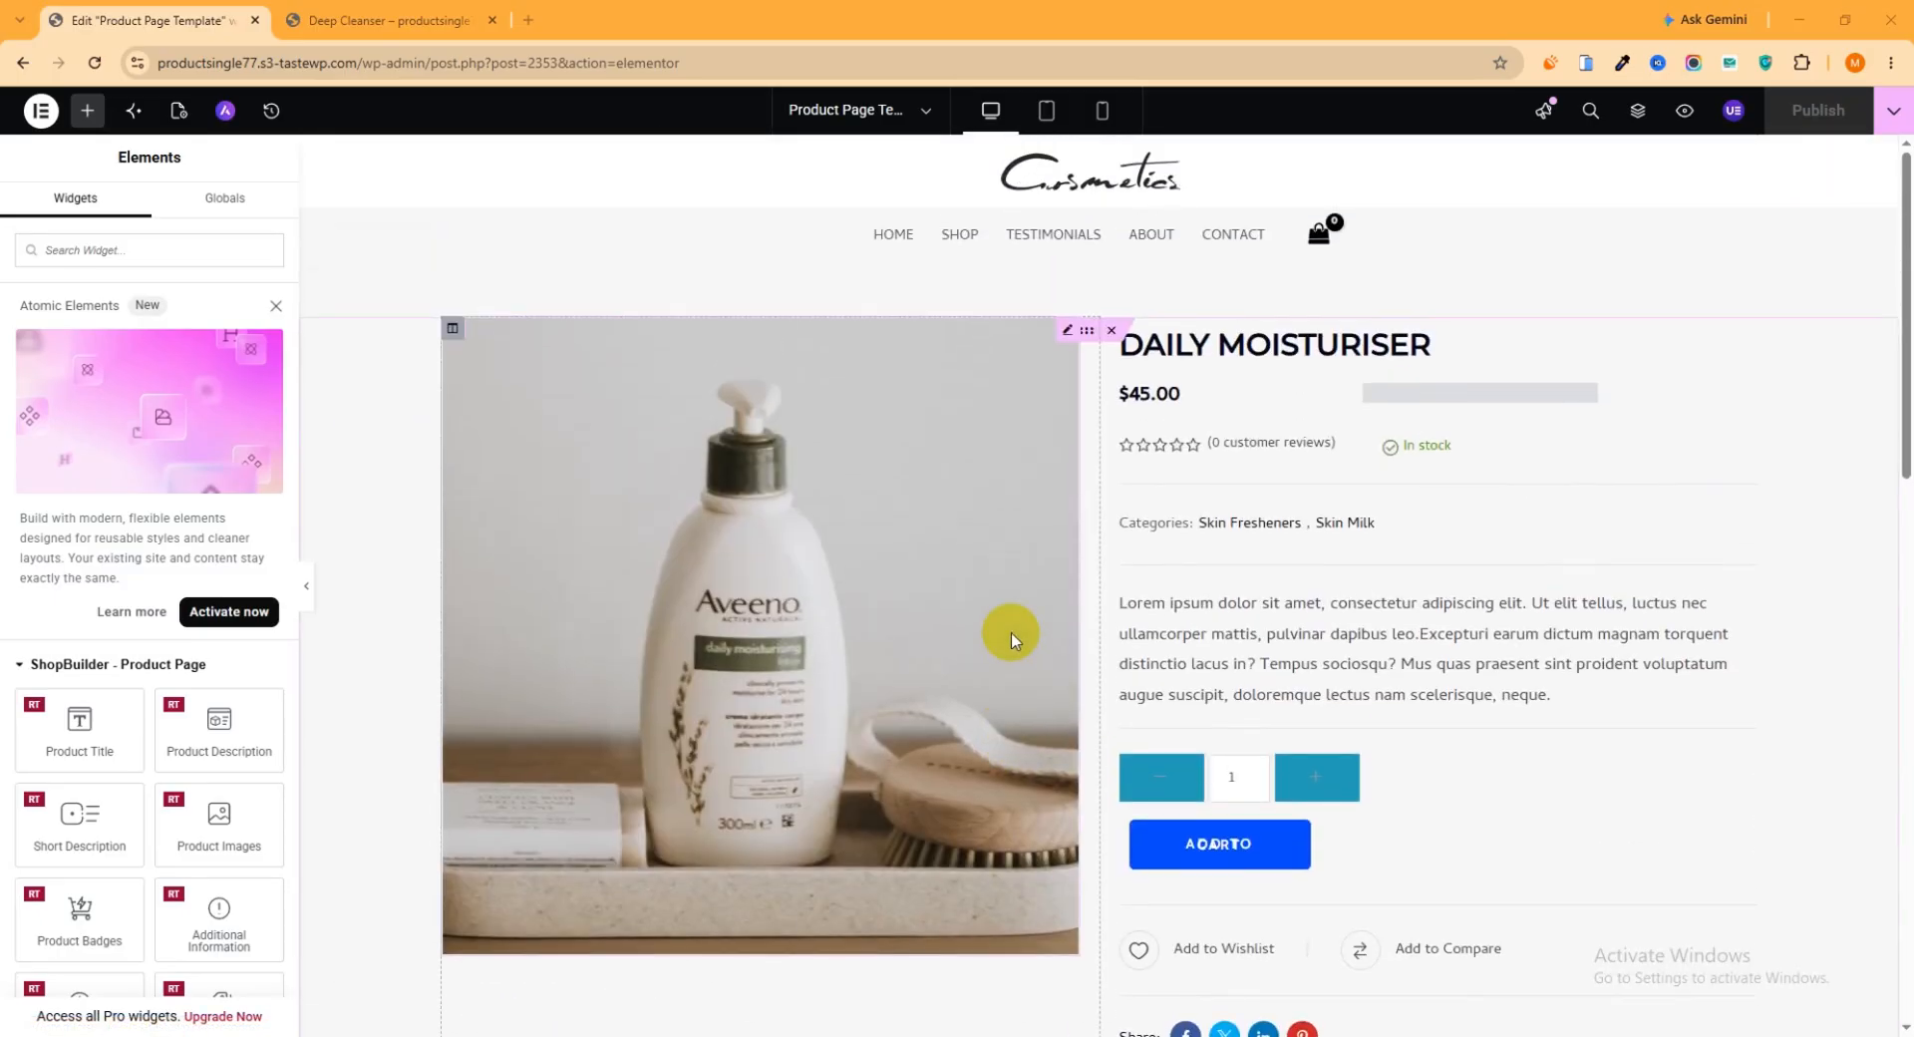
scroll(1010, 634, down, 2)
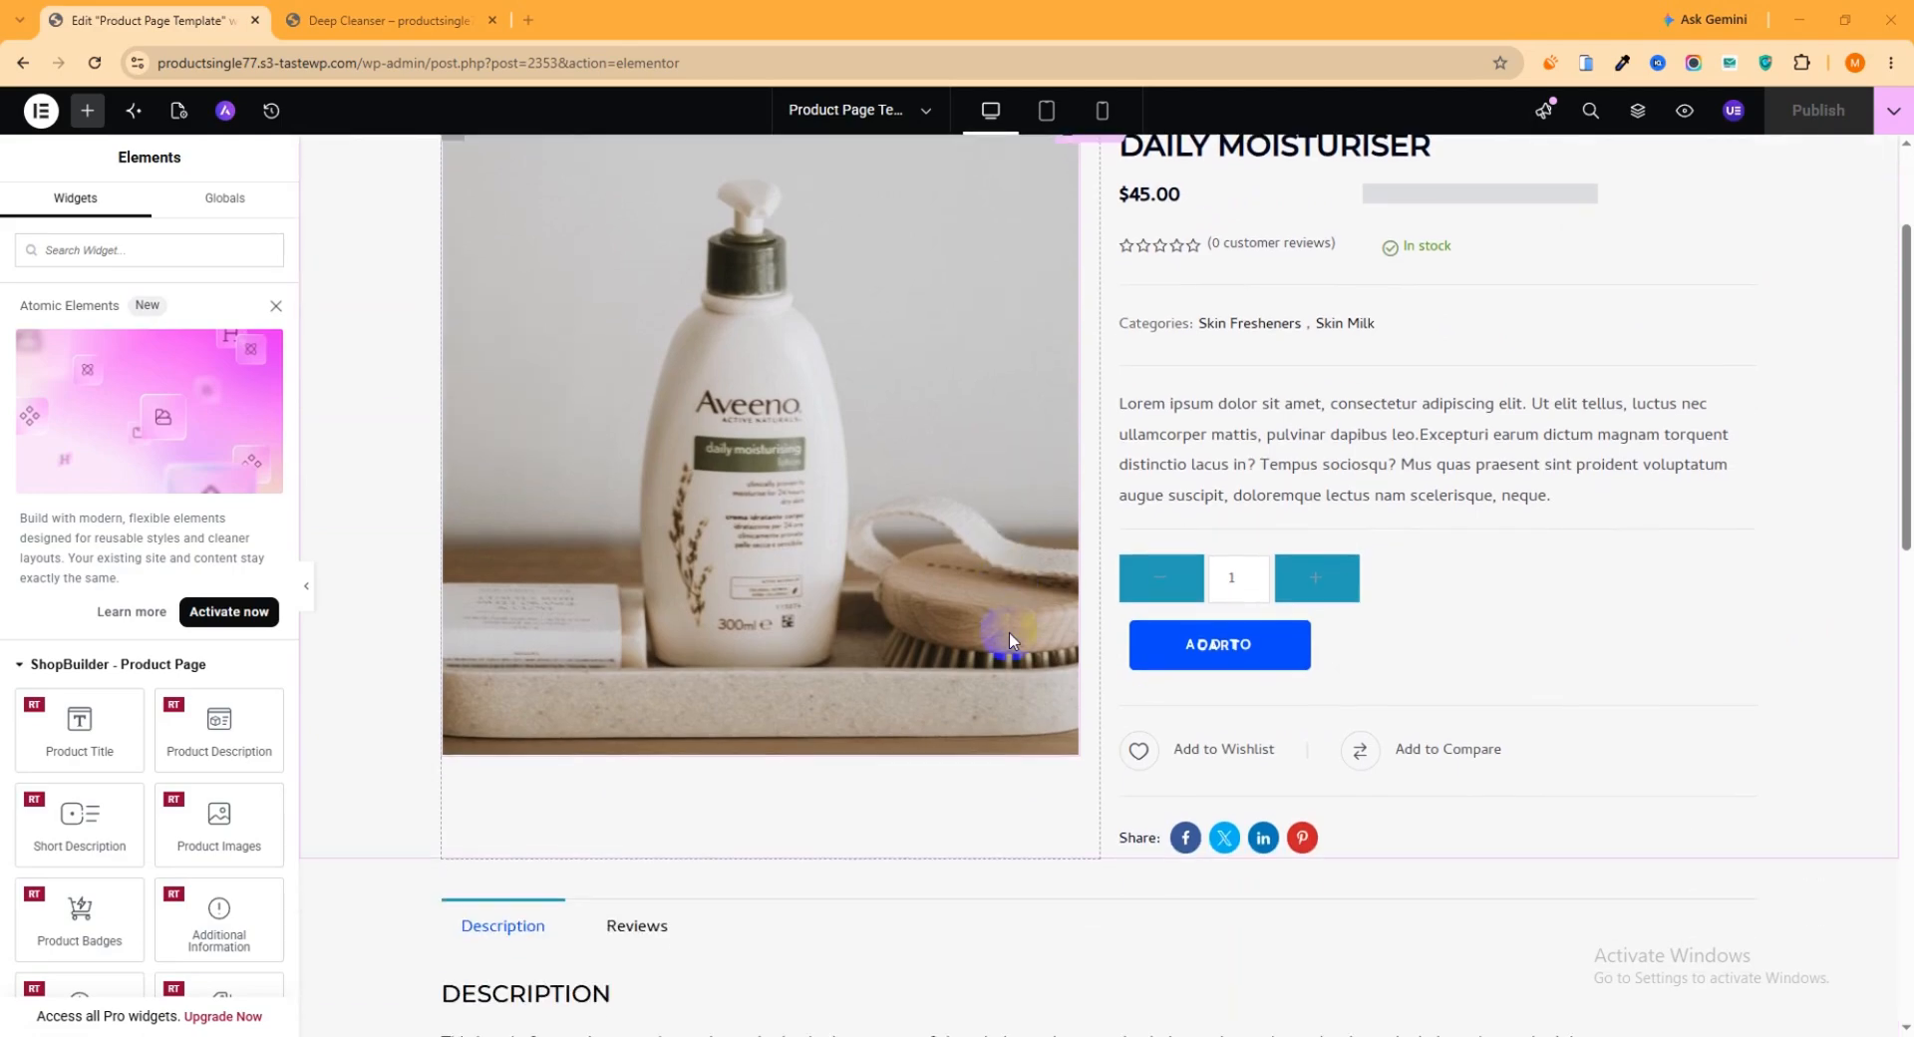
scroll(1009, 631, up, 2)
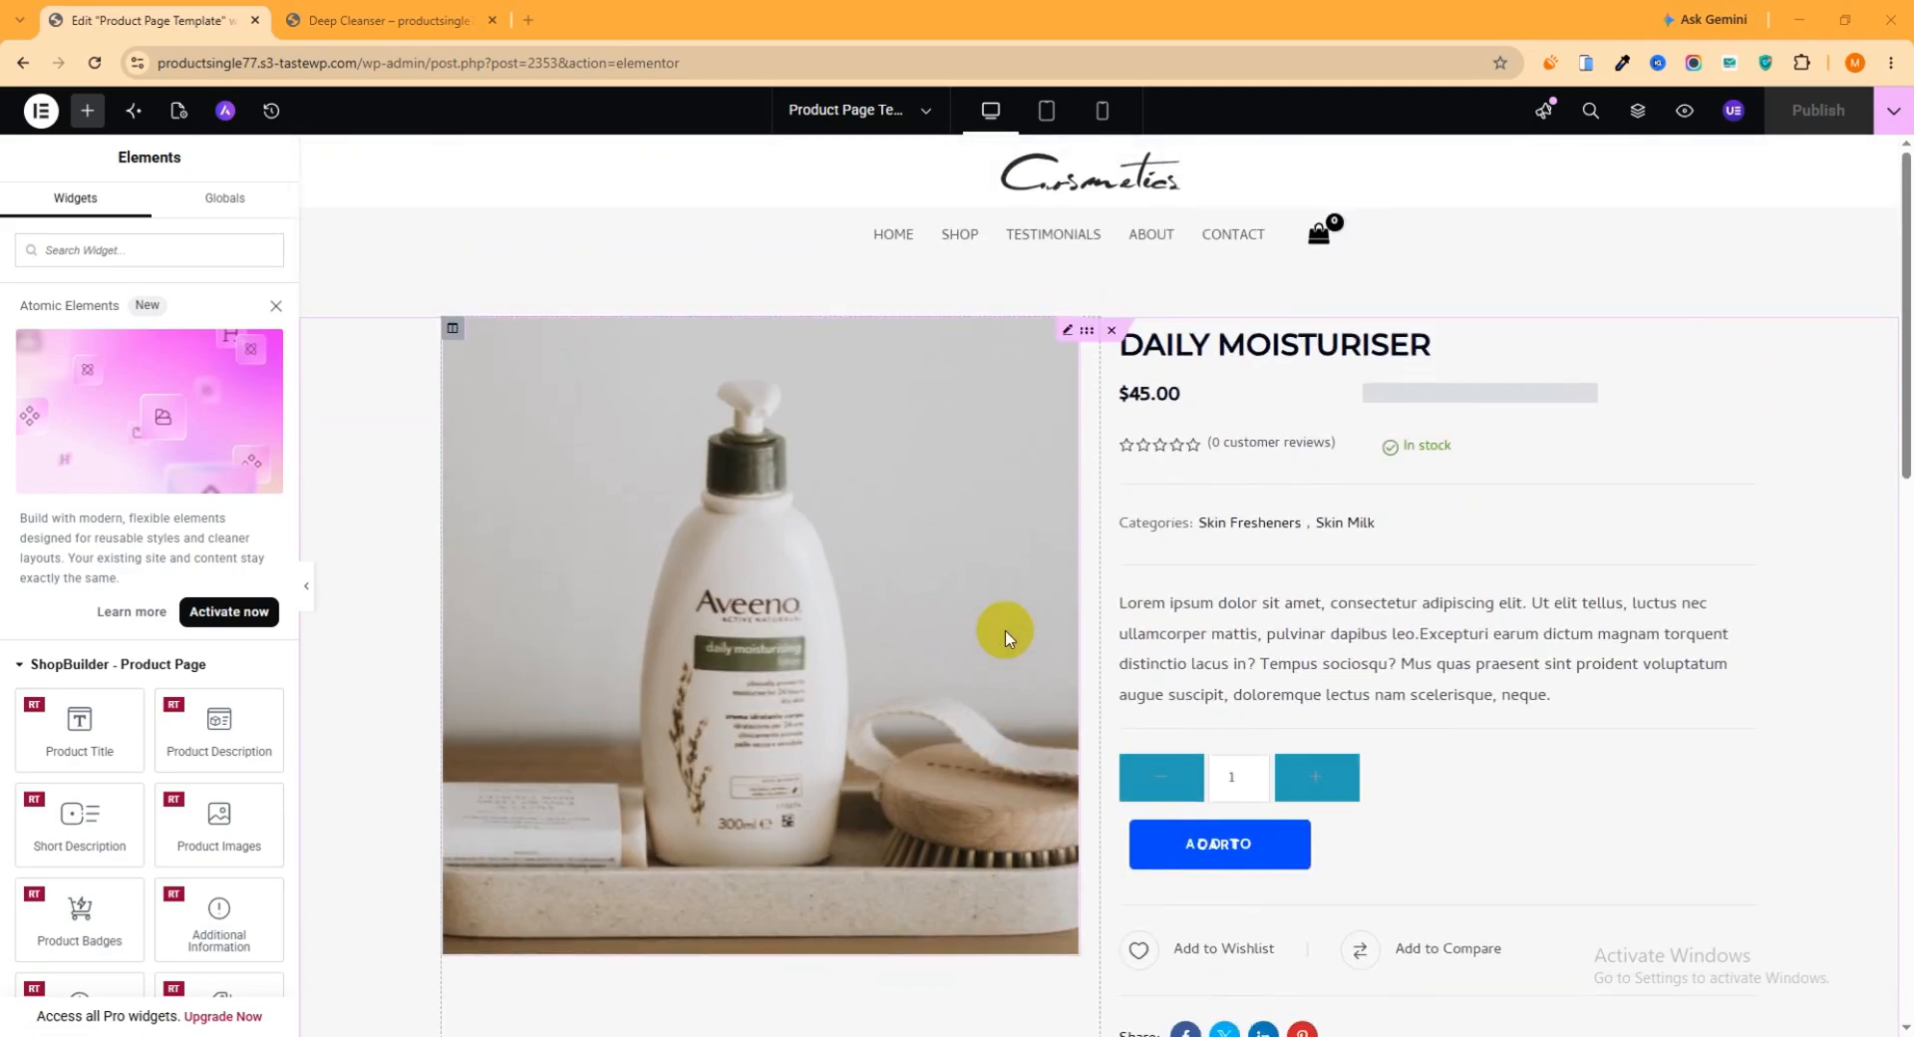
Review the default Deep Cleanser product page, copy its address and load the same product in a separate browser tab
click(356, 18)
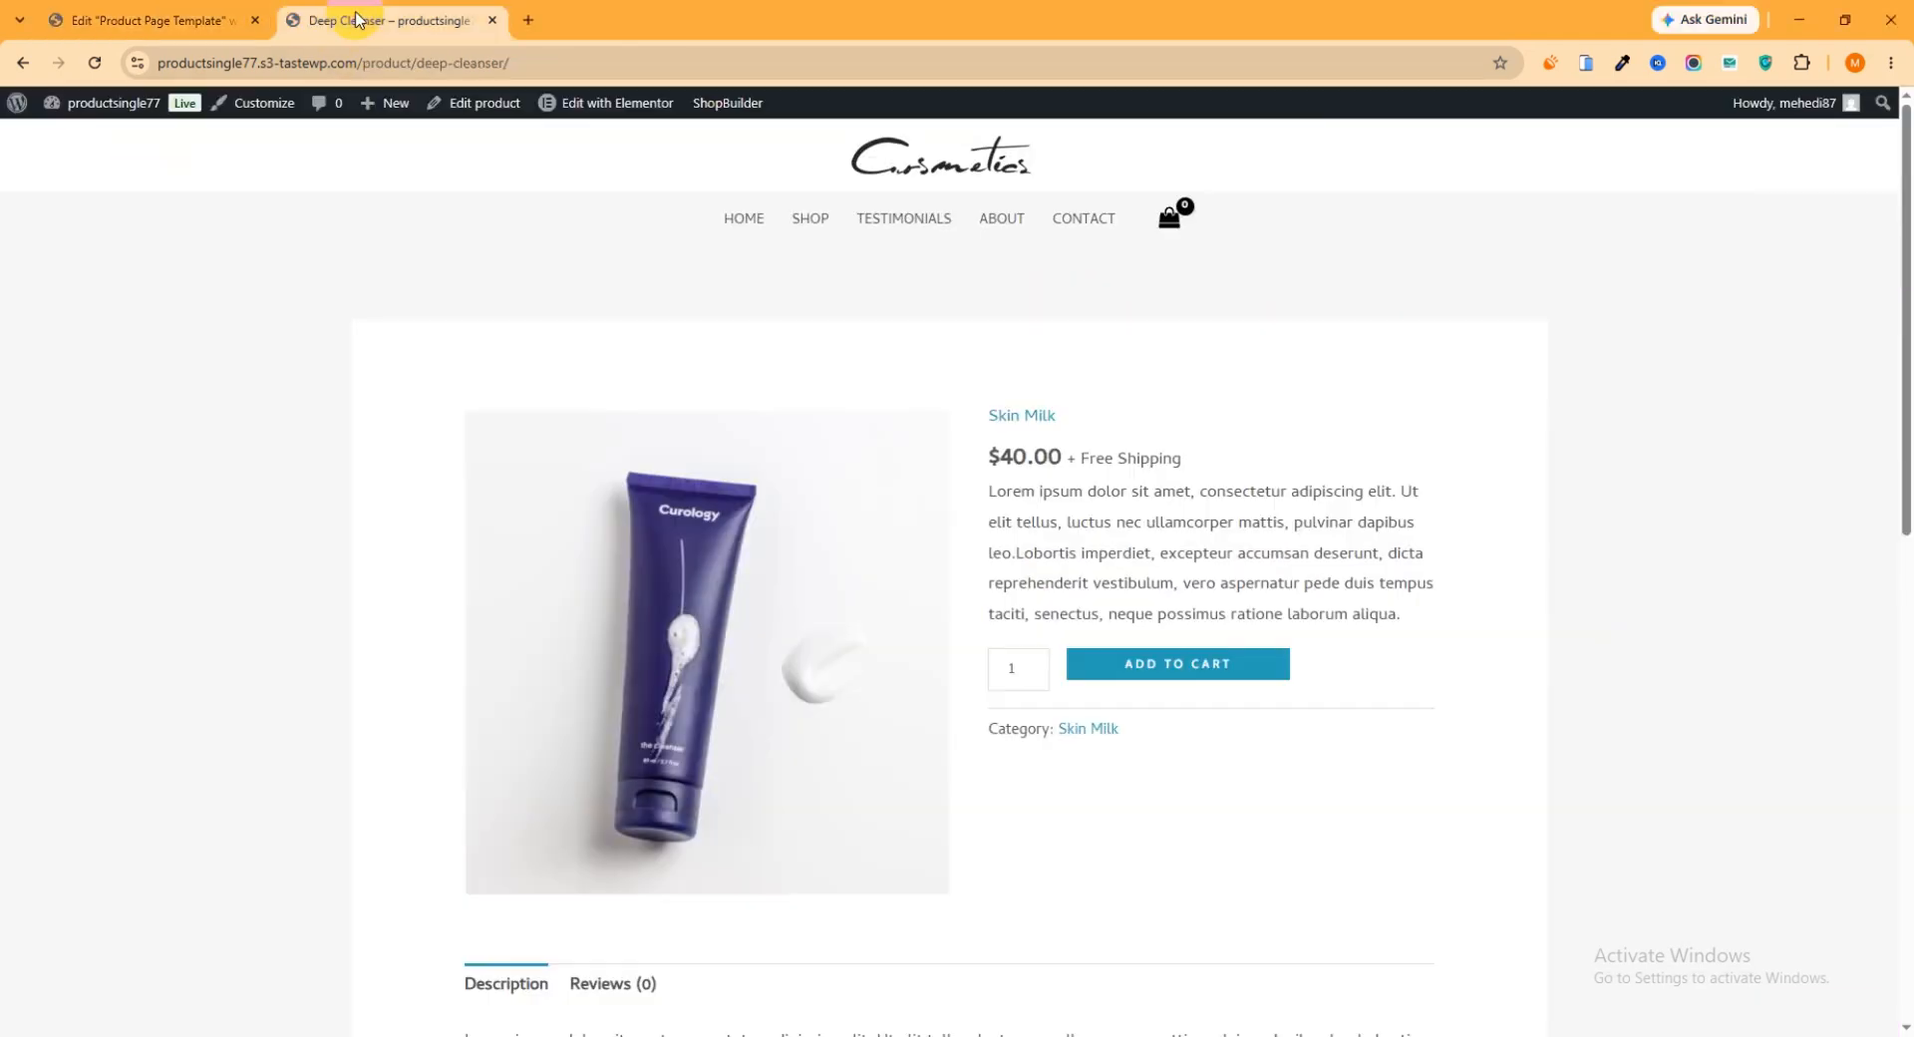
scroll(797, 568, down, 9)
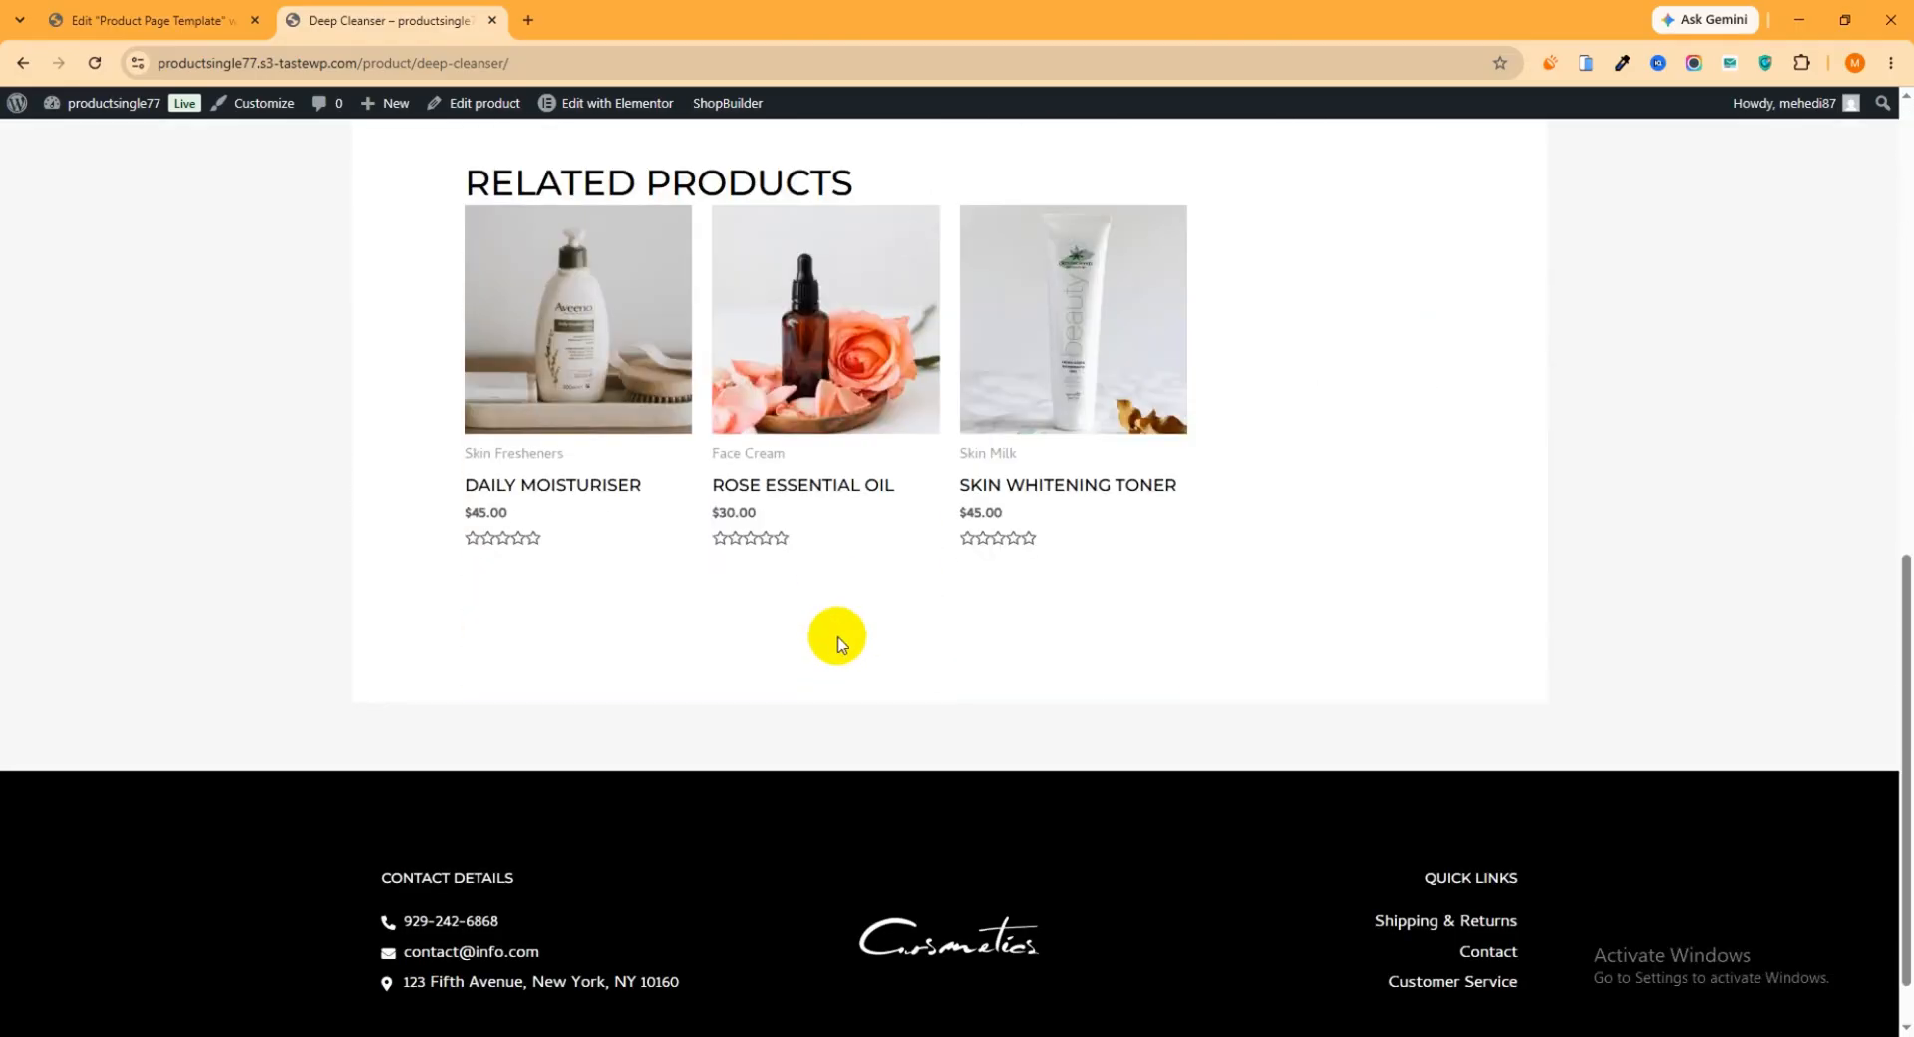
scroll(835, 636, up, 10)
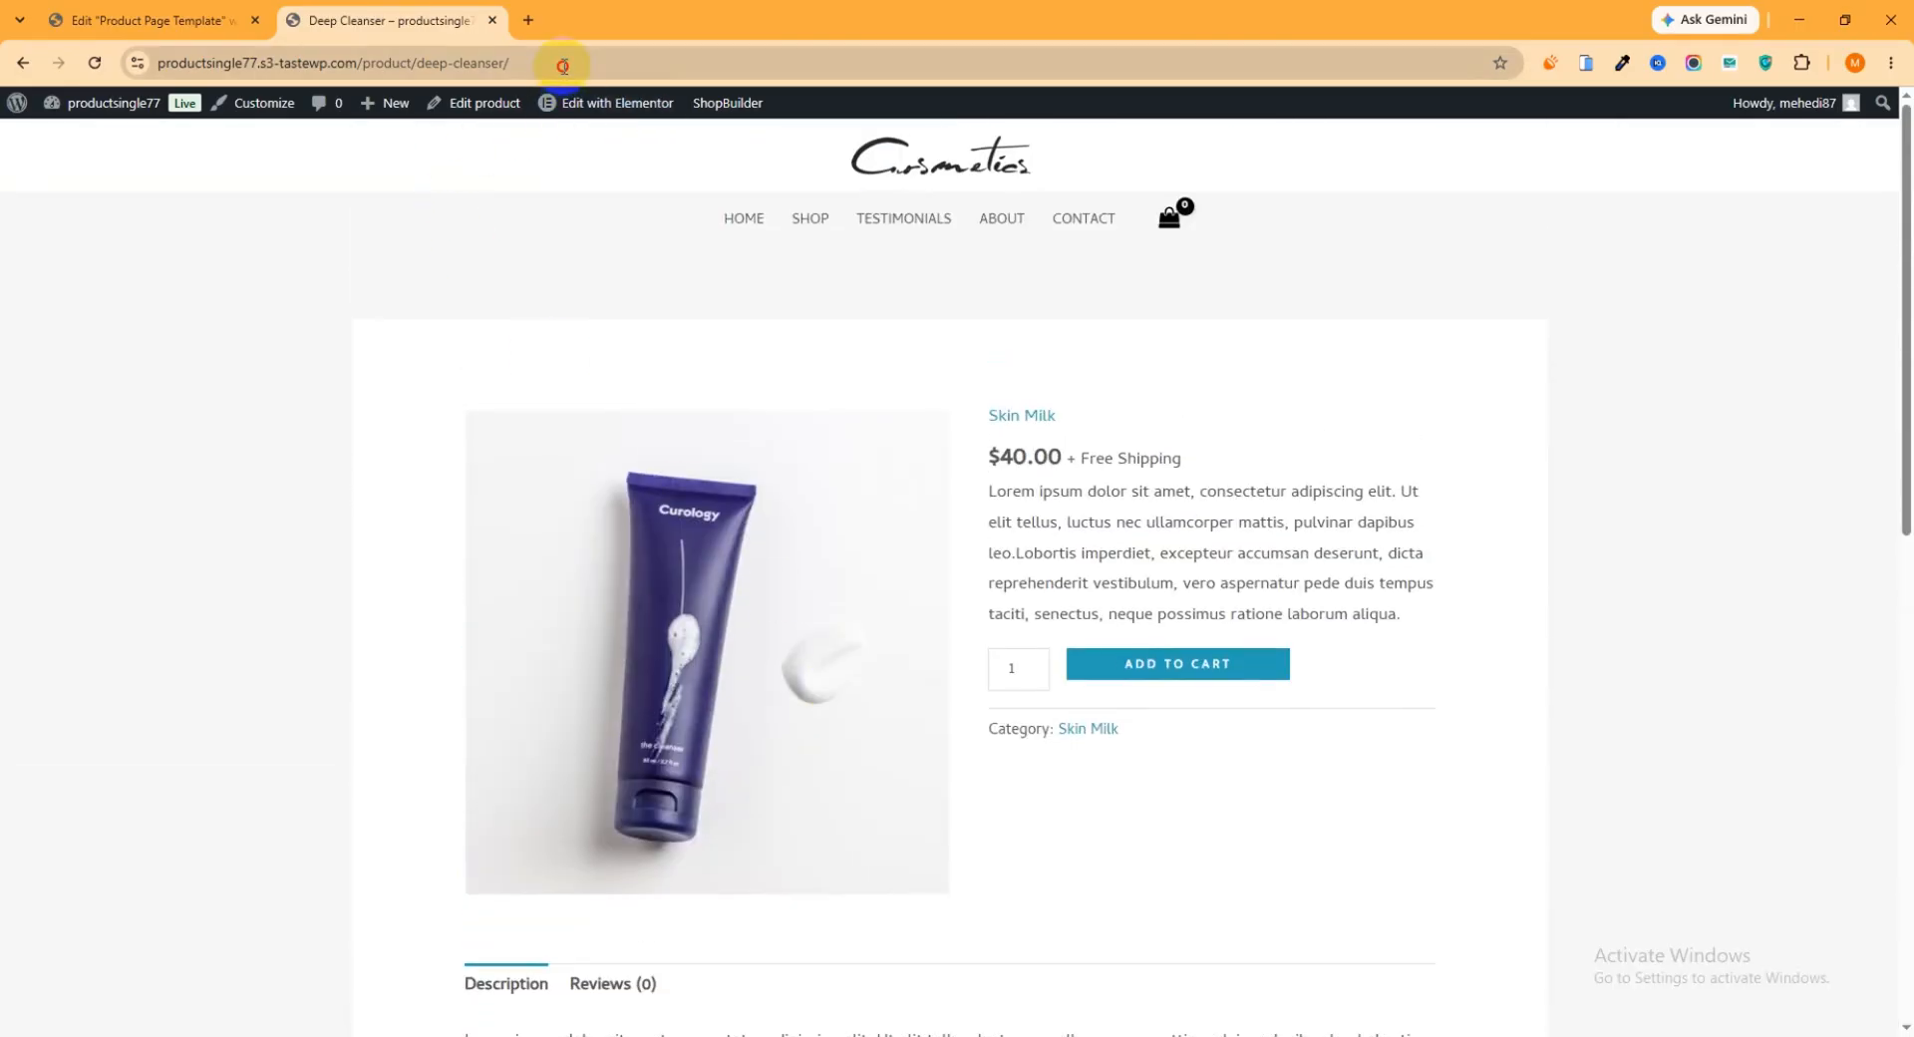
click(562, 64)
key(ctrl+c)
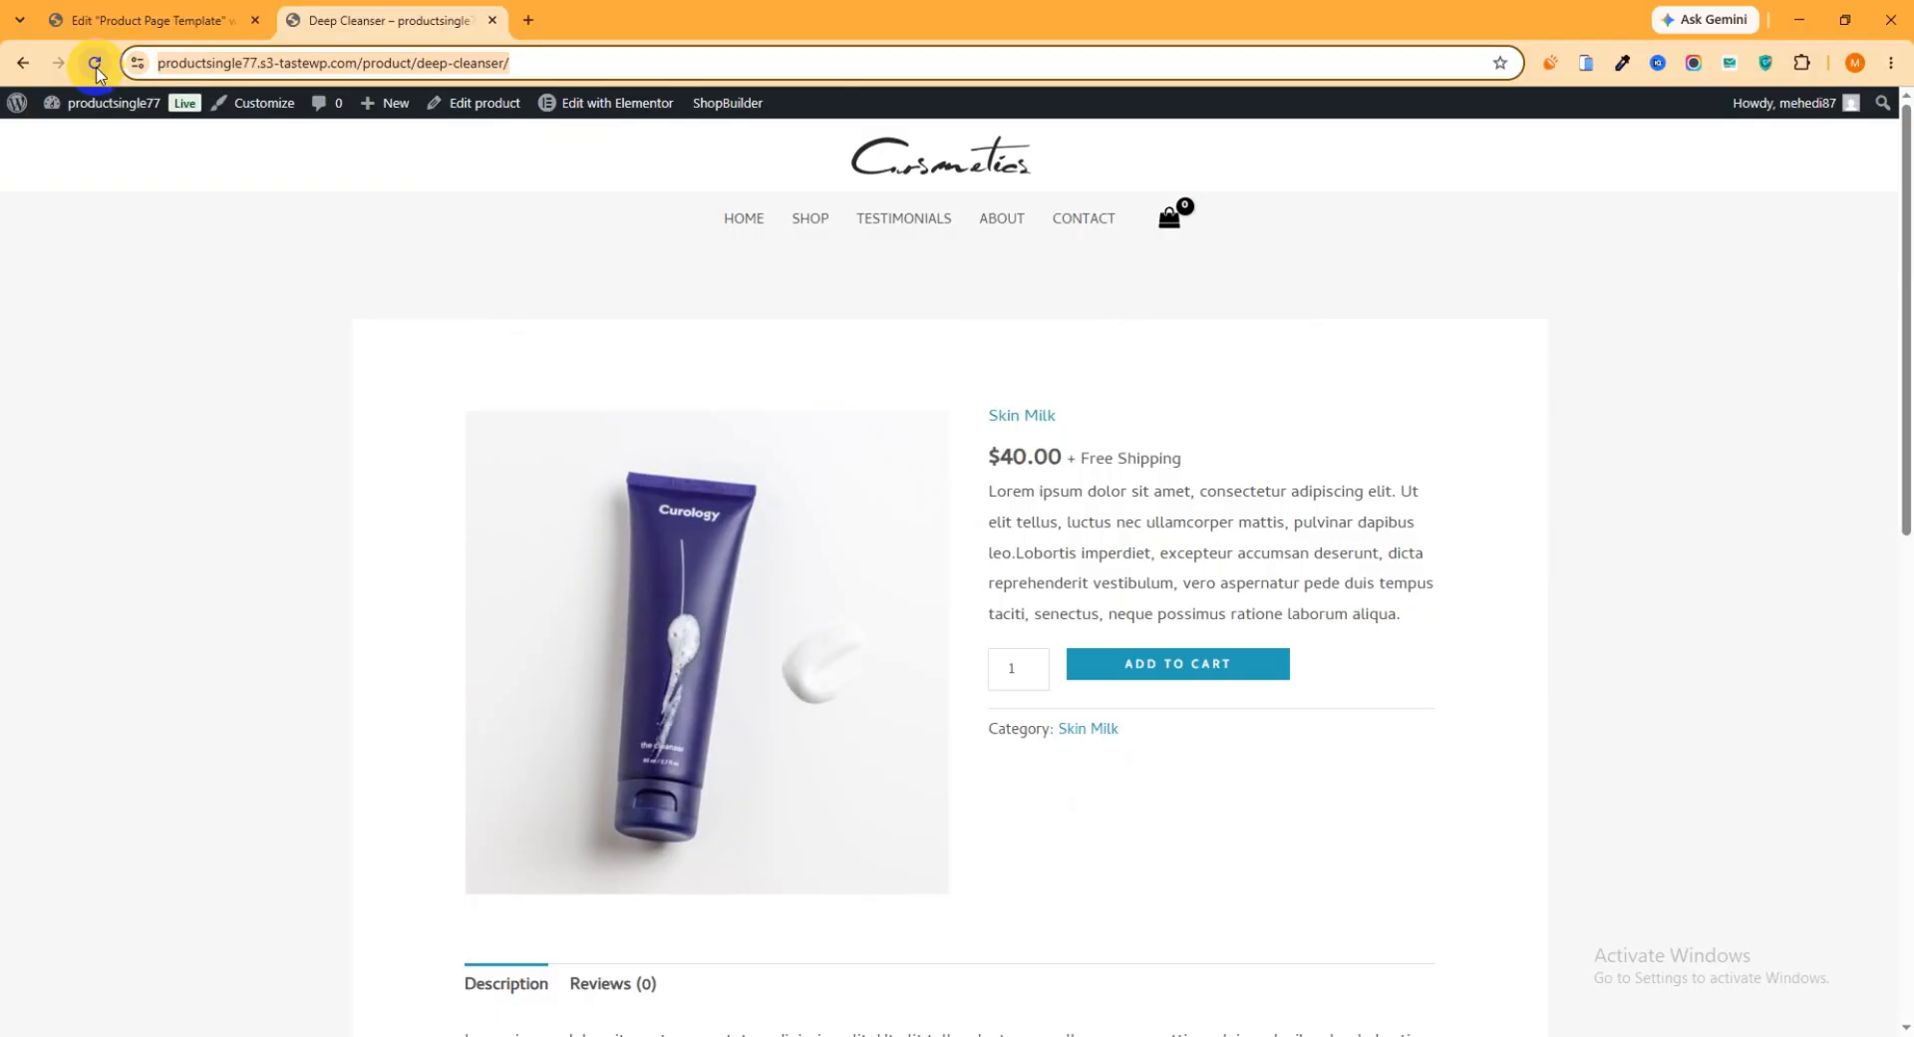
click(530, 20)
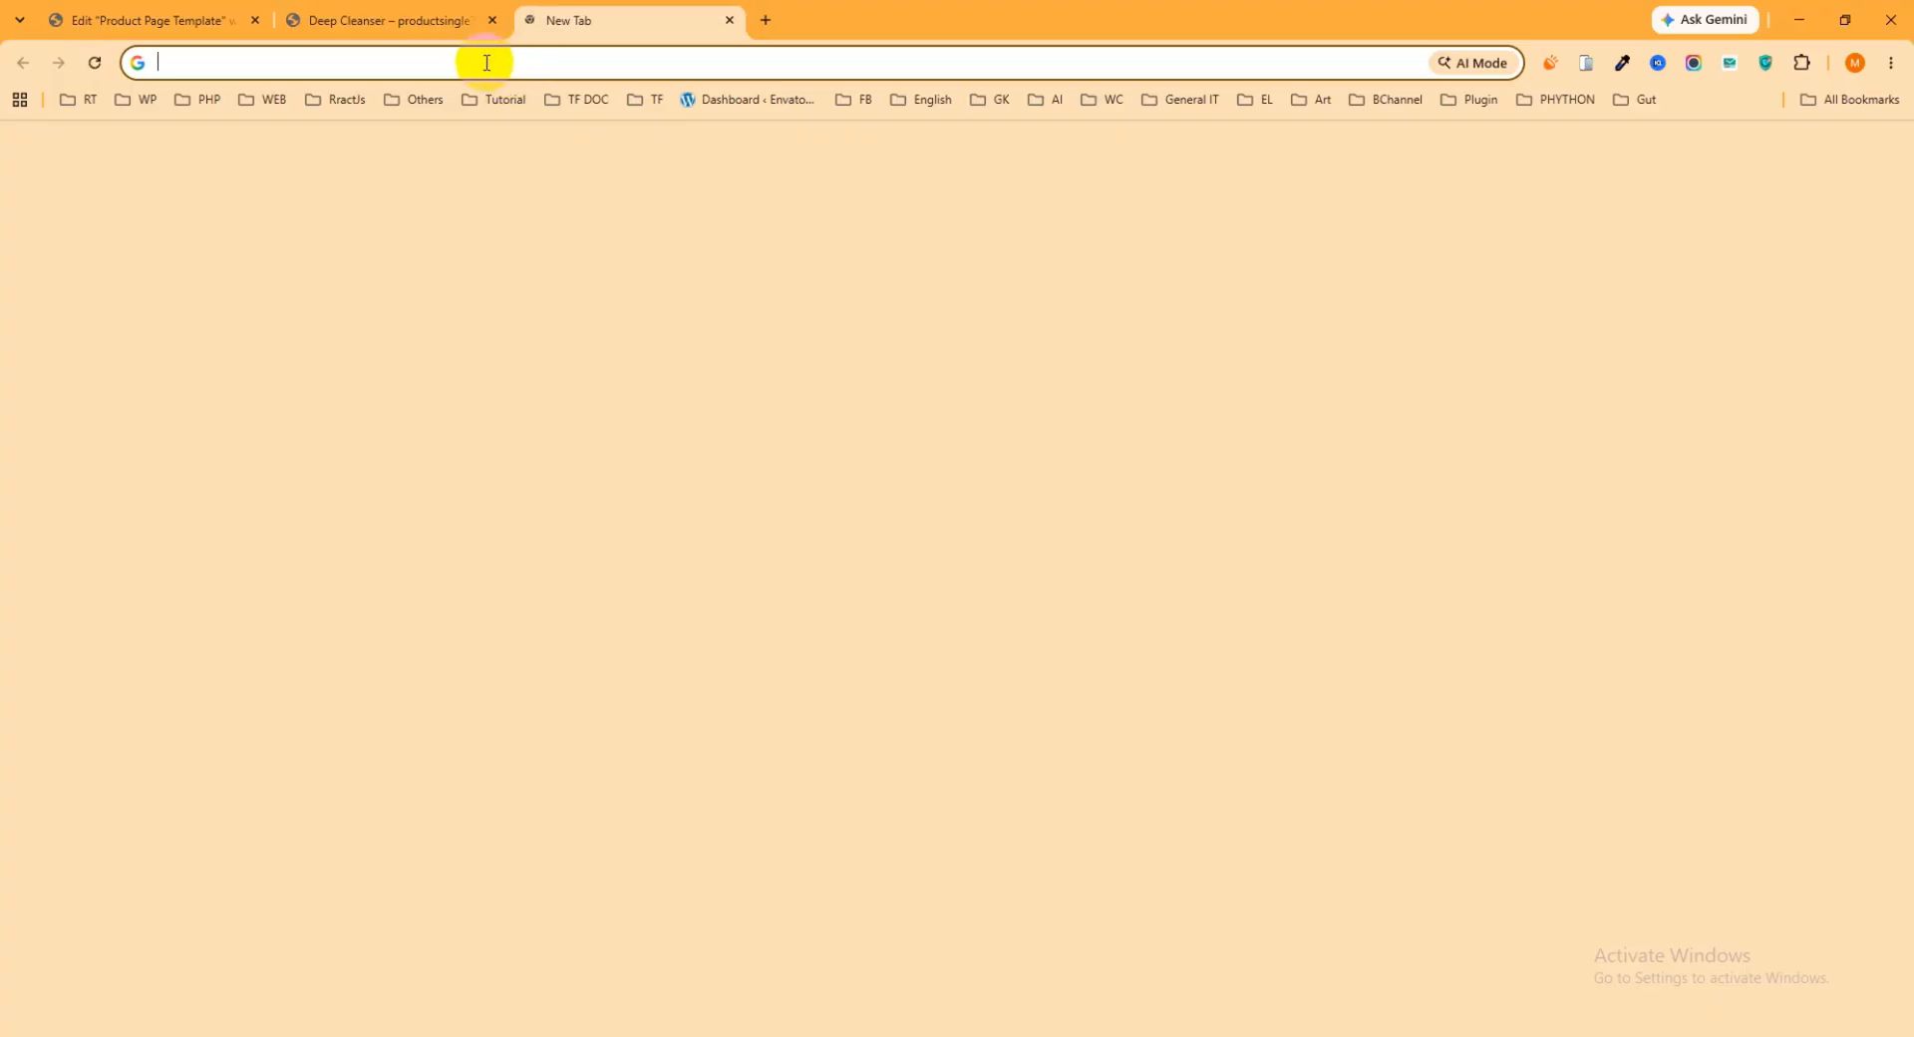
key(ctrl+v)
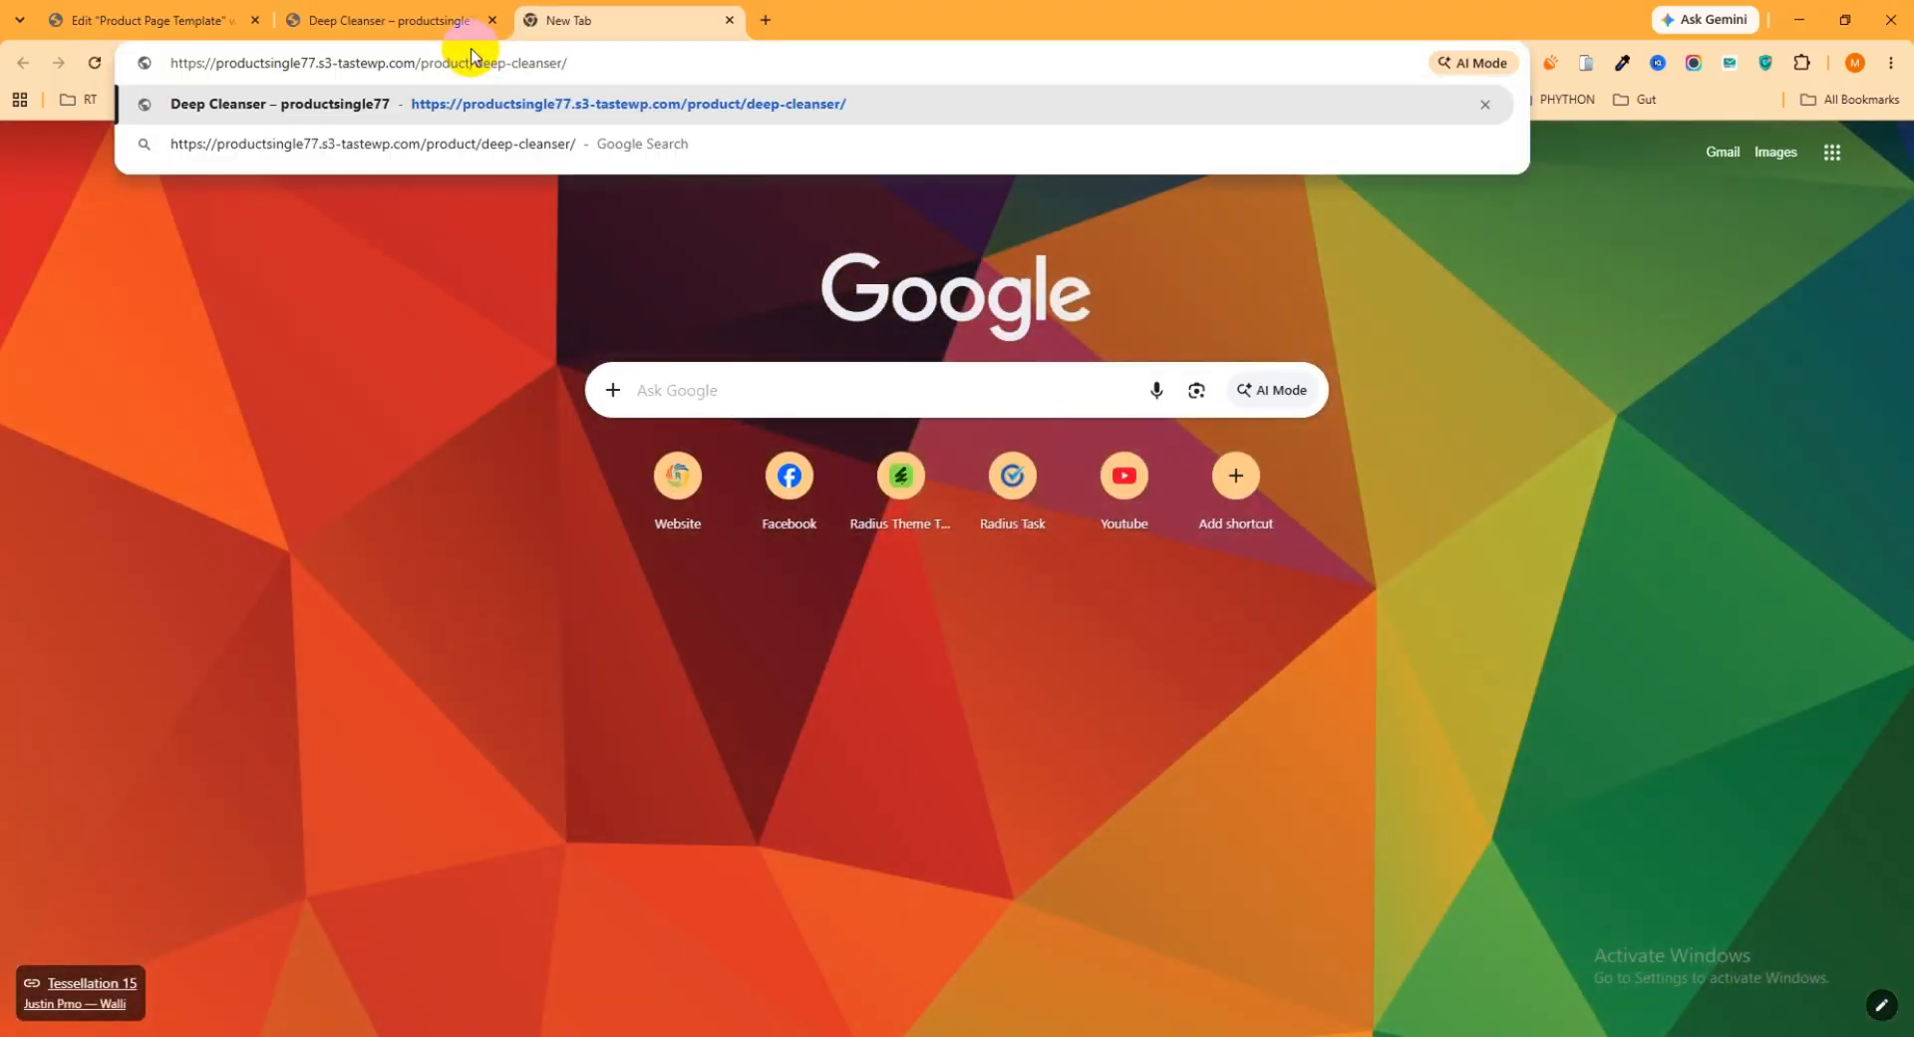
key(Return)
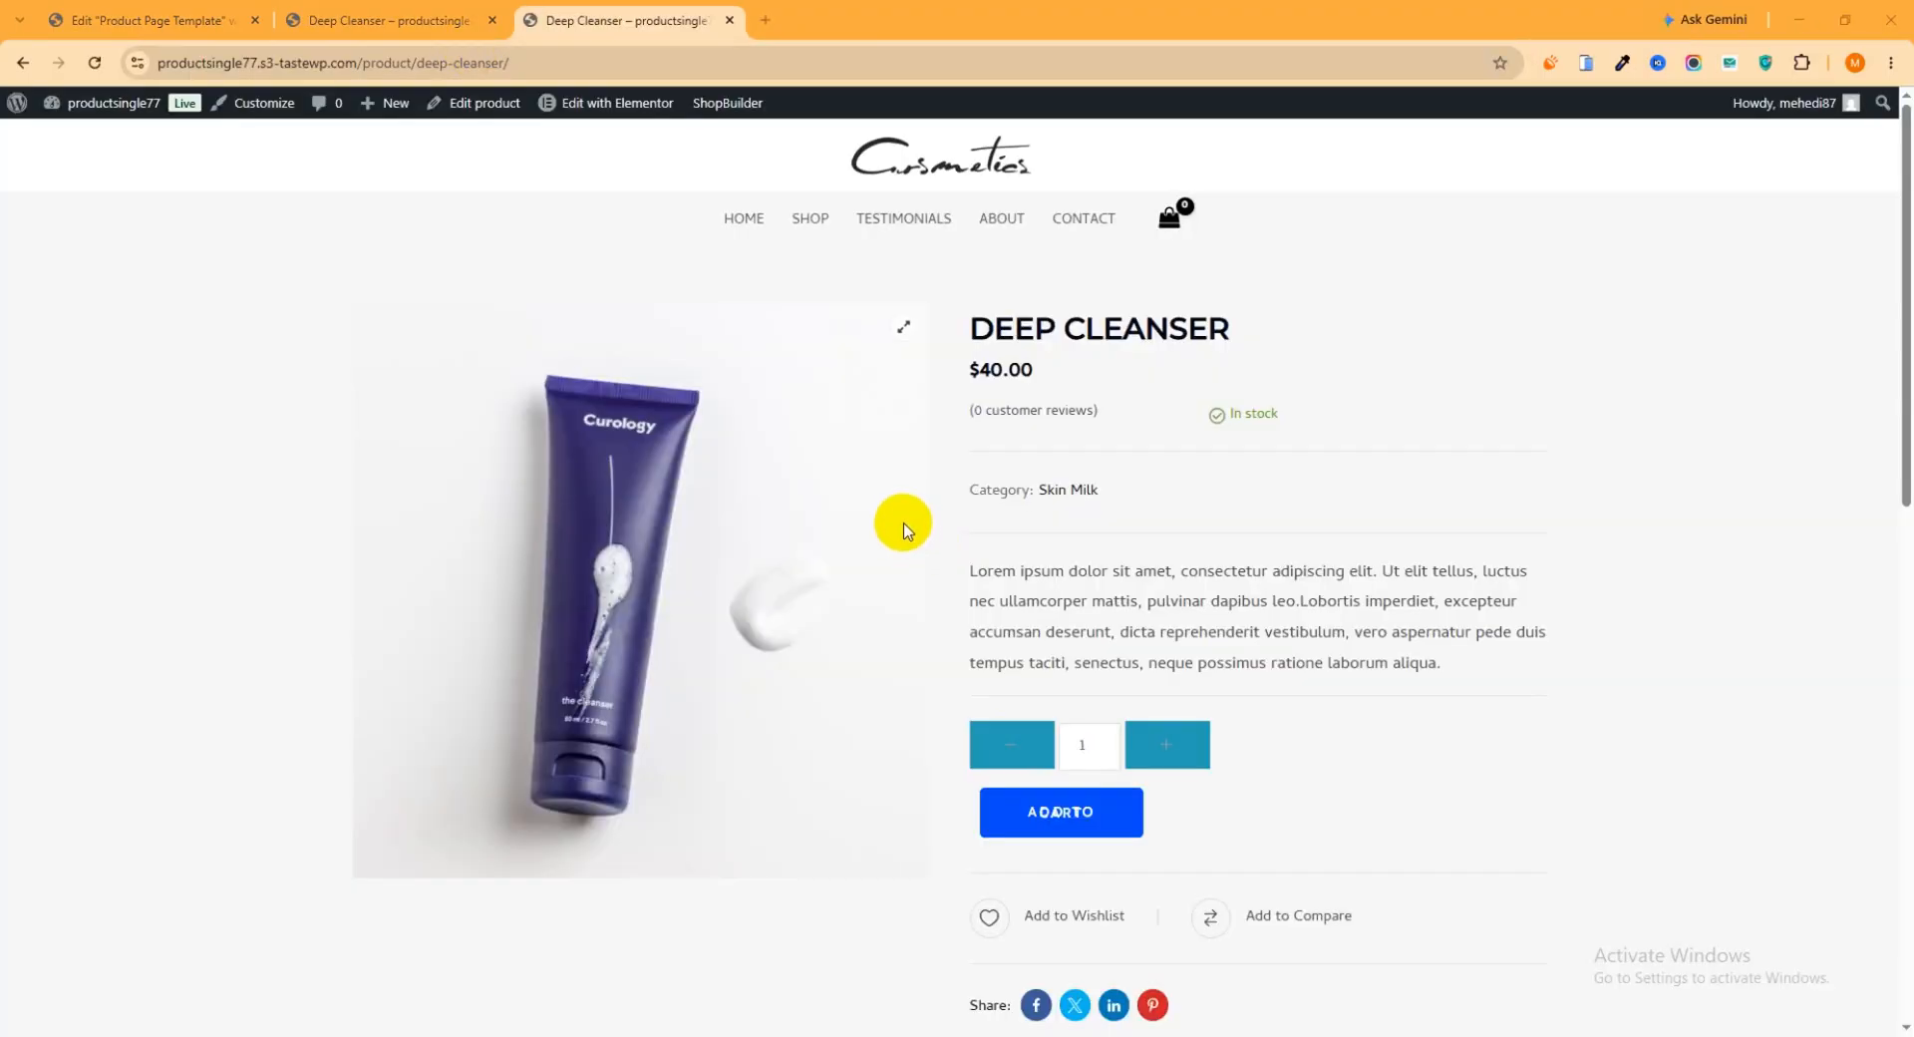
Examine the Deep Cleanser page built with the new template, from the product details down to the related products
scroll(1162, 487, down, 10)
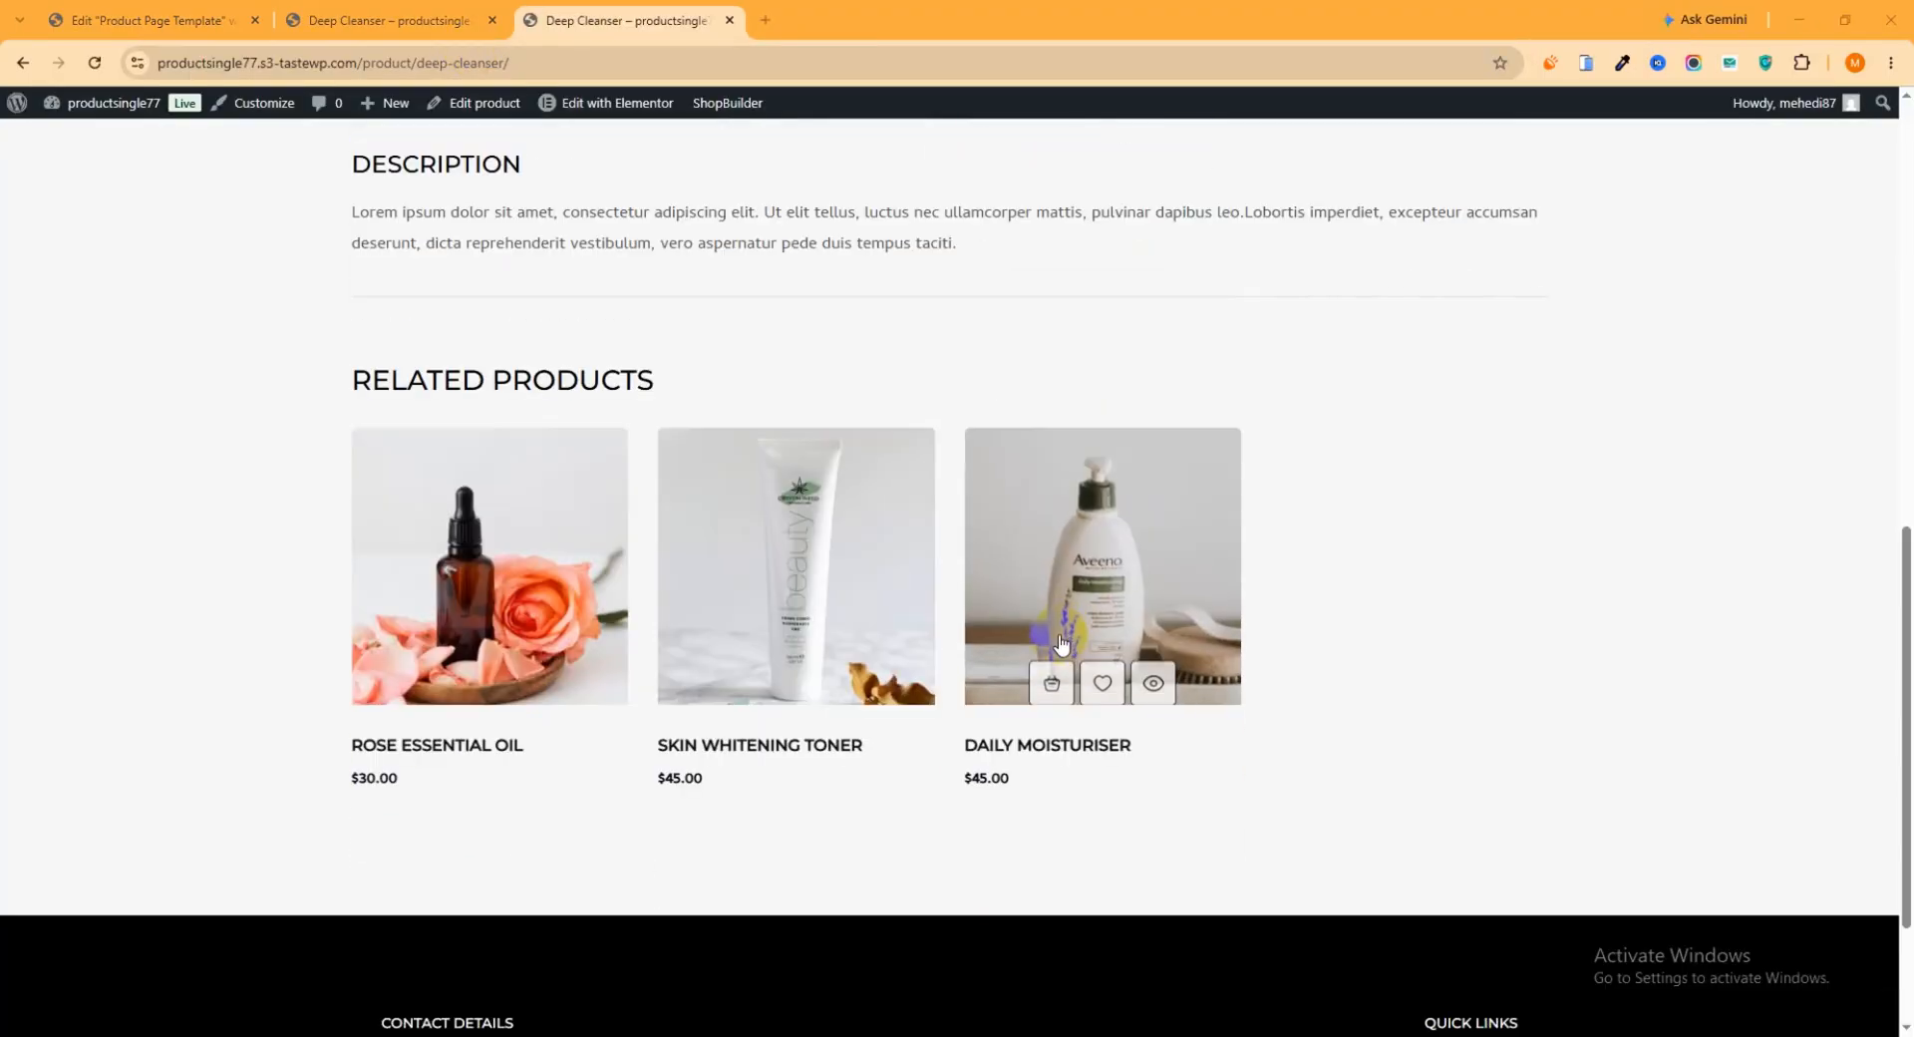
scroll(1049, 638, up, 5)
scroll(1049, 638, up, 5)
scroll(1060, 606, down, 3)
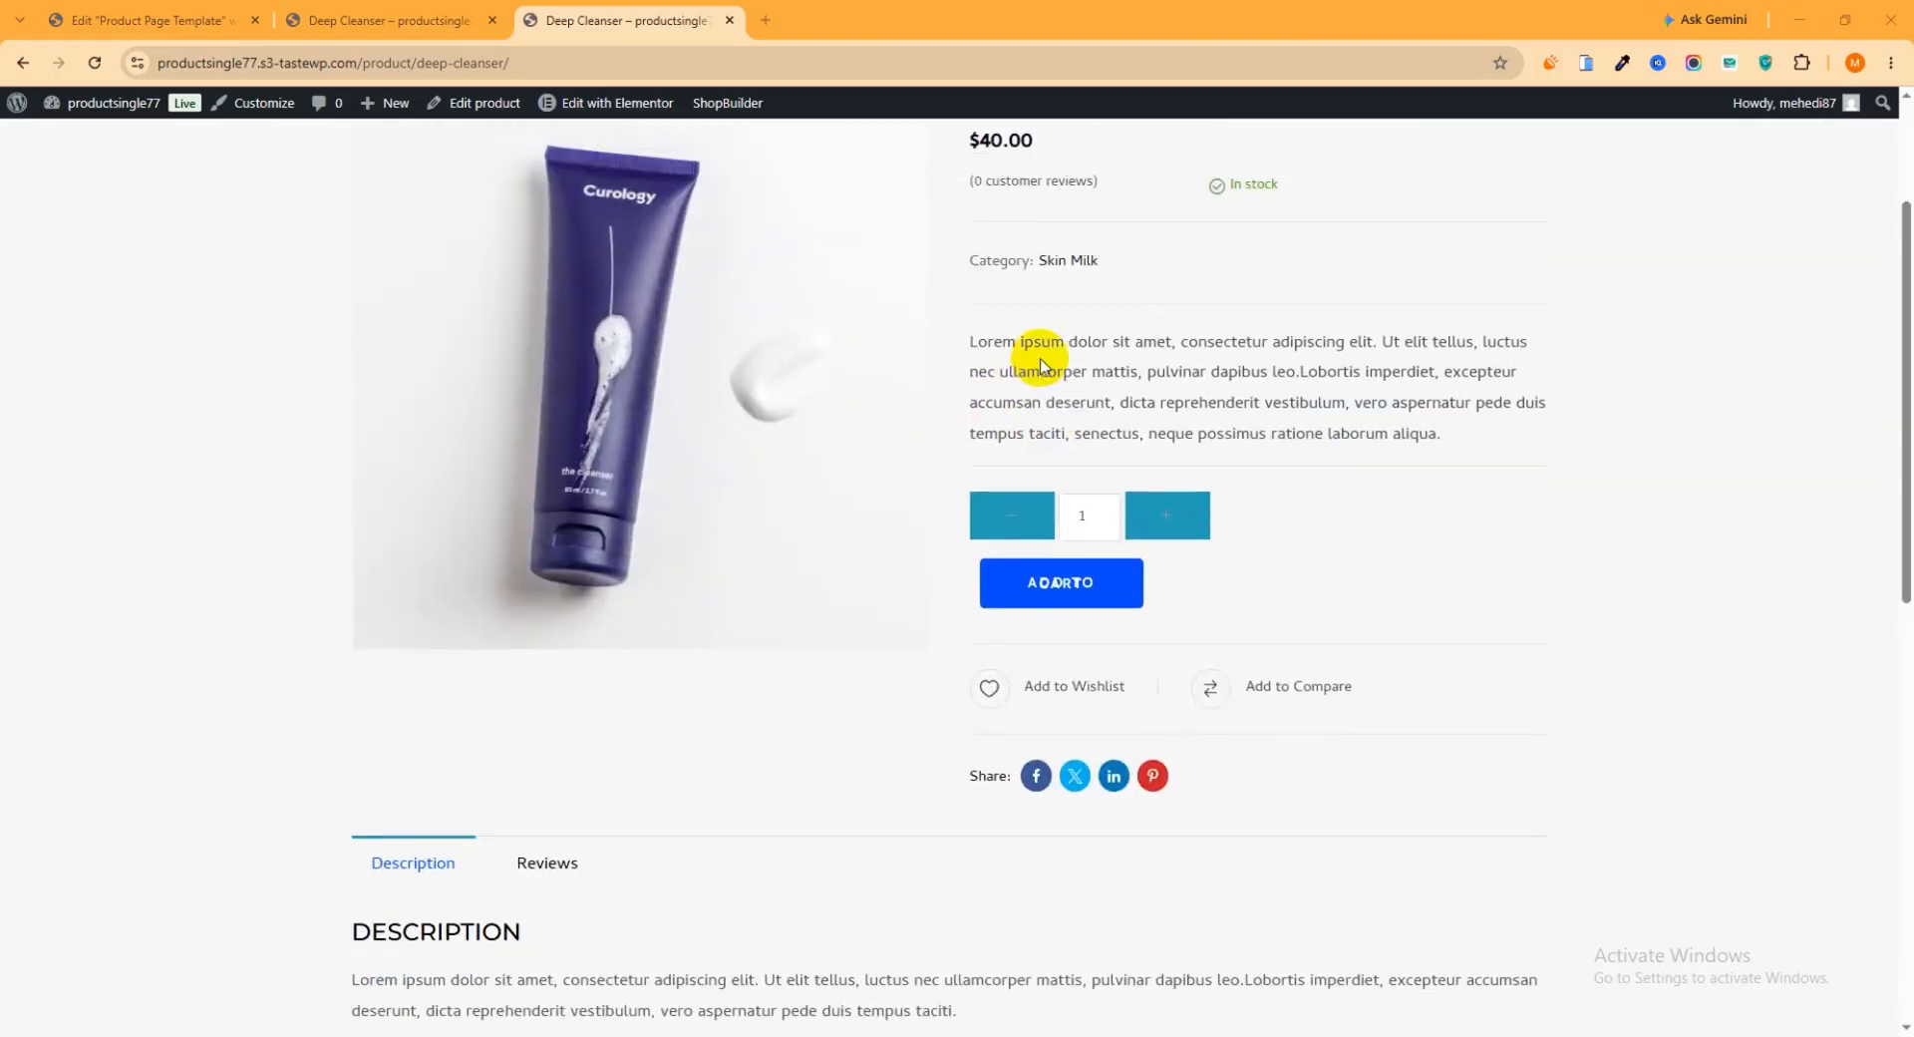
scroll(1037, 354, up, 3)
Compare the default Deep Cleanser page with the version that uses the new template
click(399, 18)
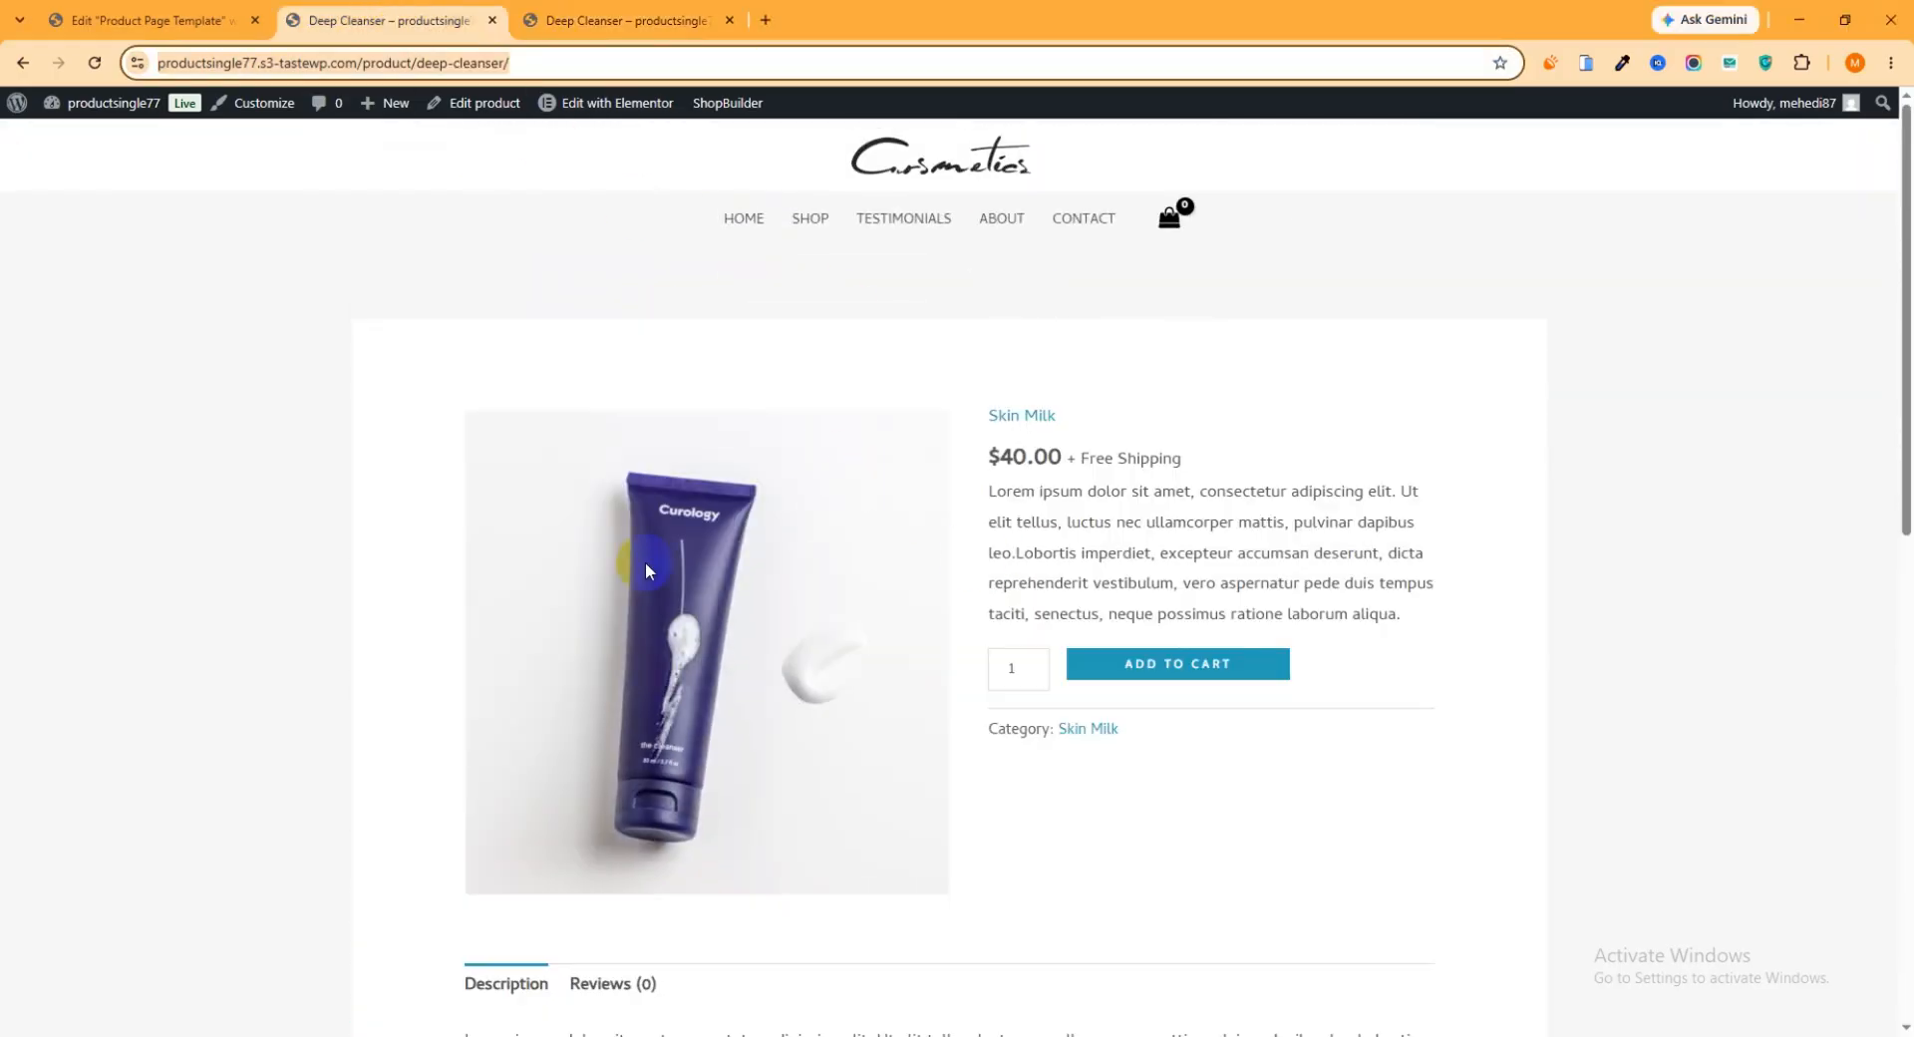
scroll(1192, 641, down, 2)
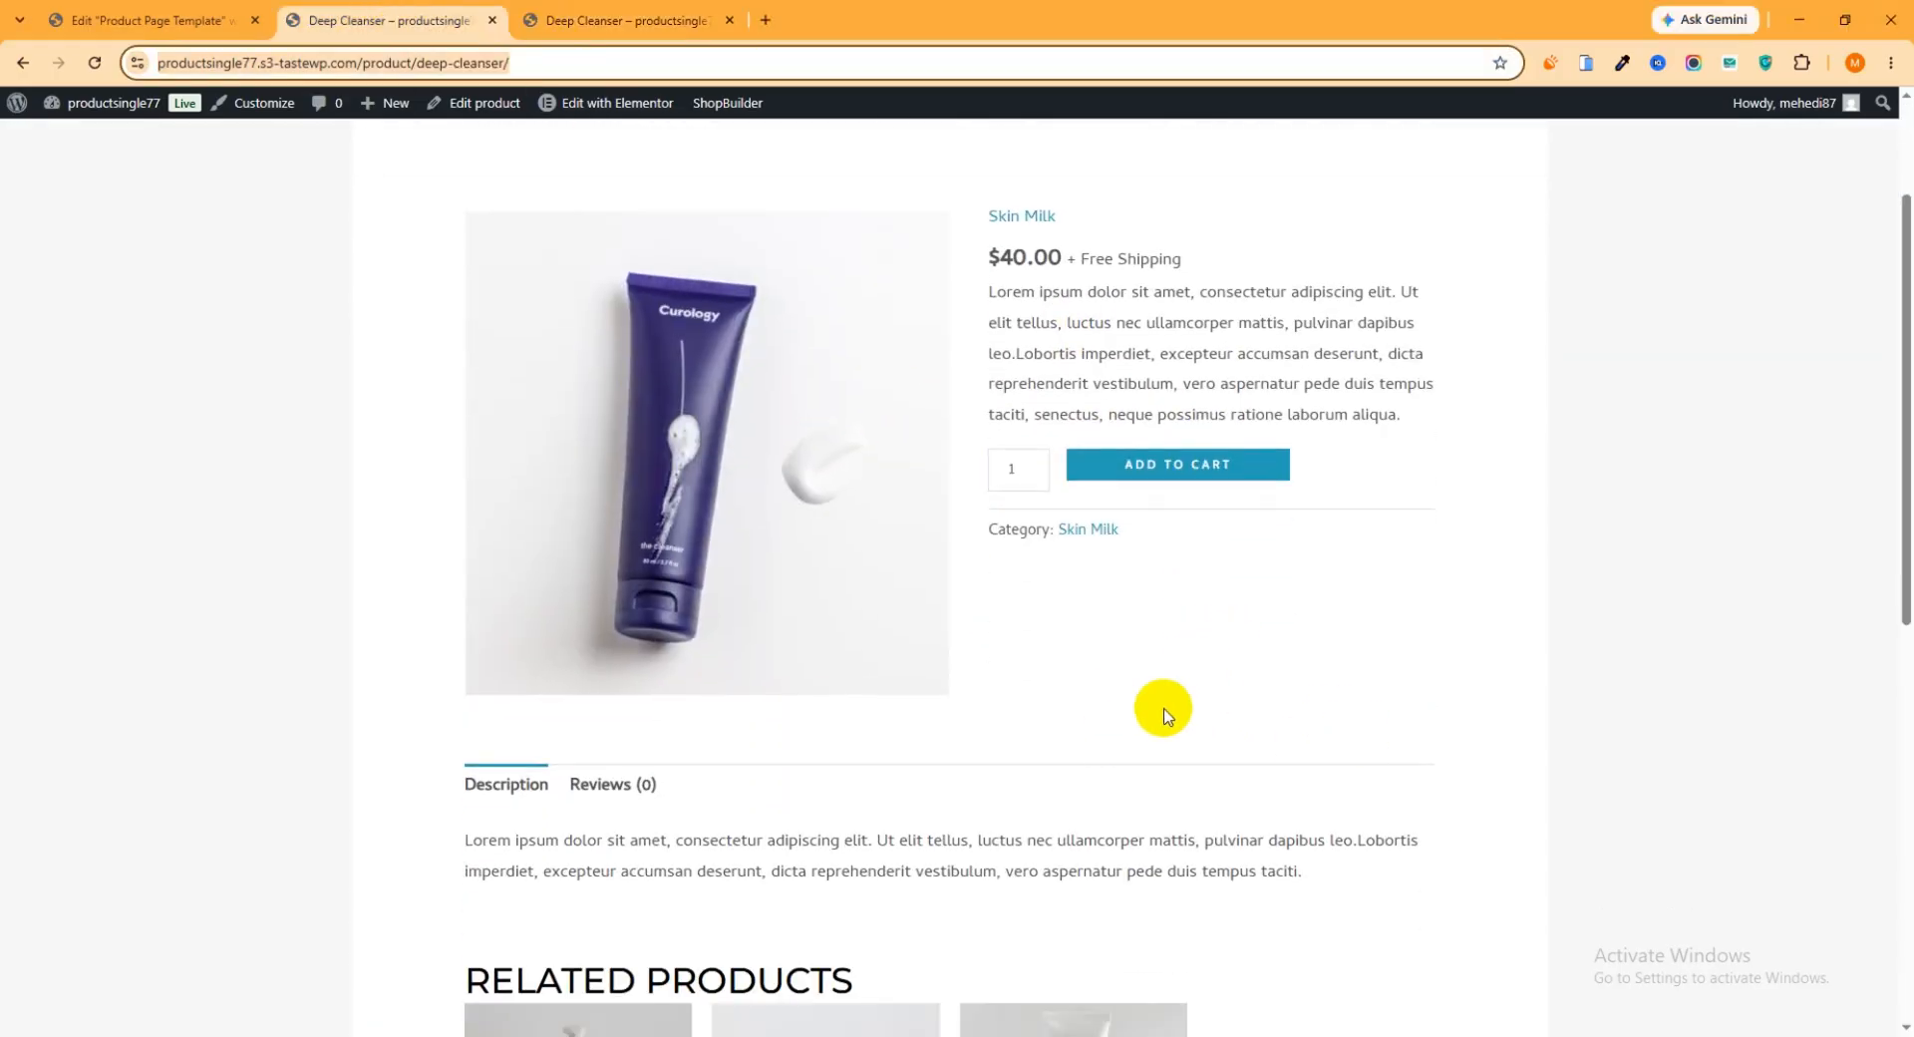
scroll(1167, 708, down, 3)
scroll(1171, 710, down, 3)
scroll(1209, 716, up, 10)
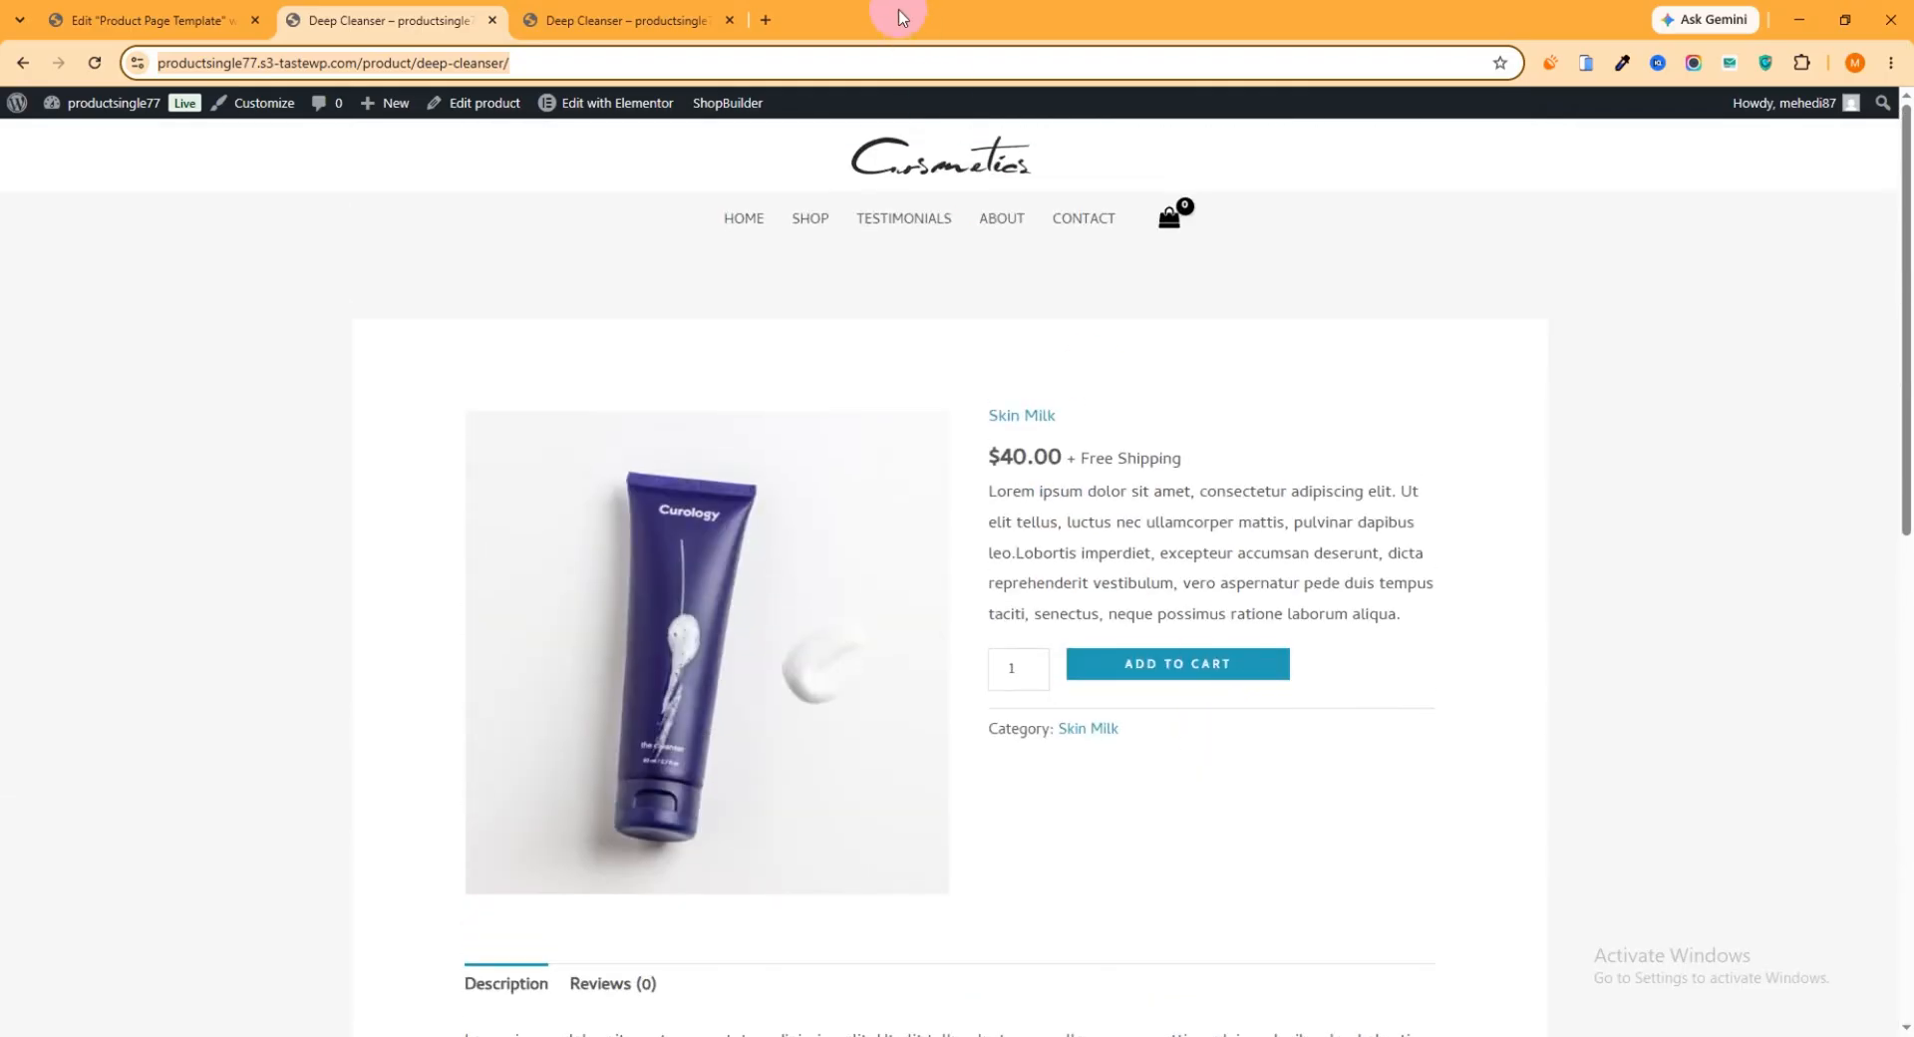
click(634, 18)
scroll(1372, 662, down, 3)
scroll(1103, 685, up, 2)
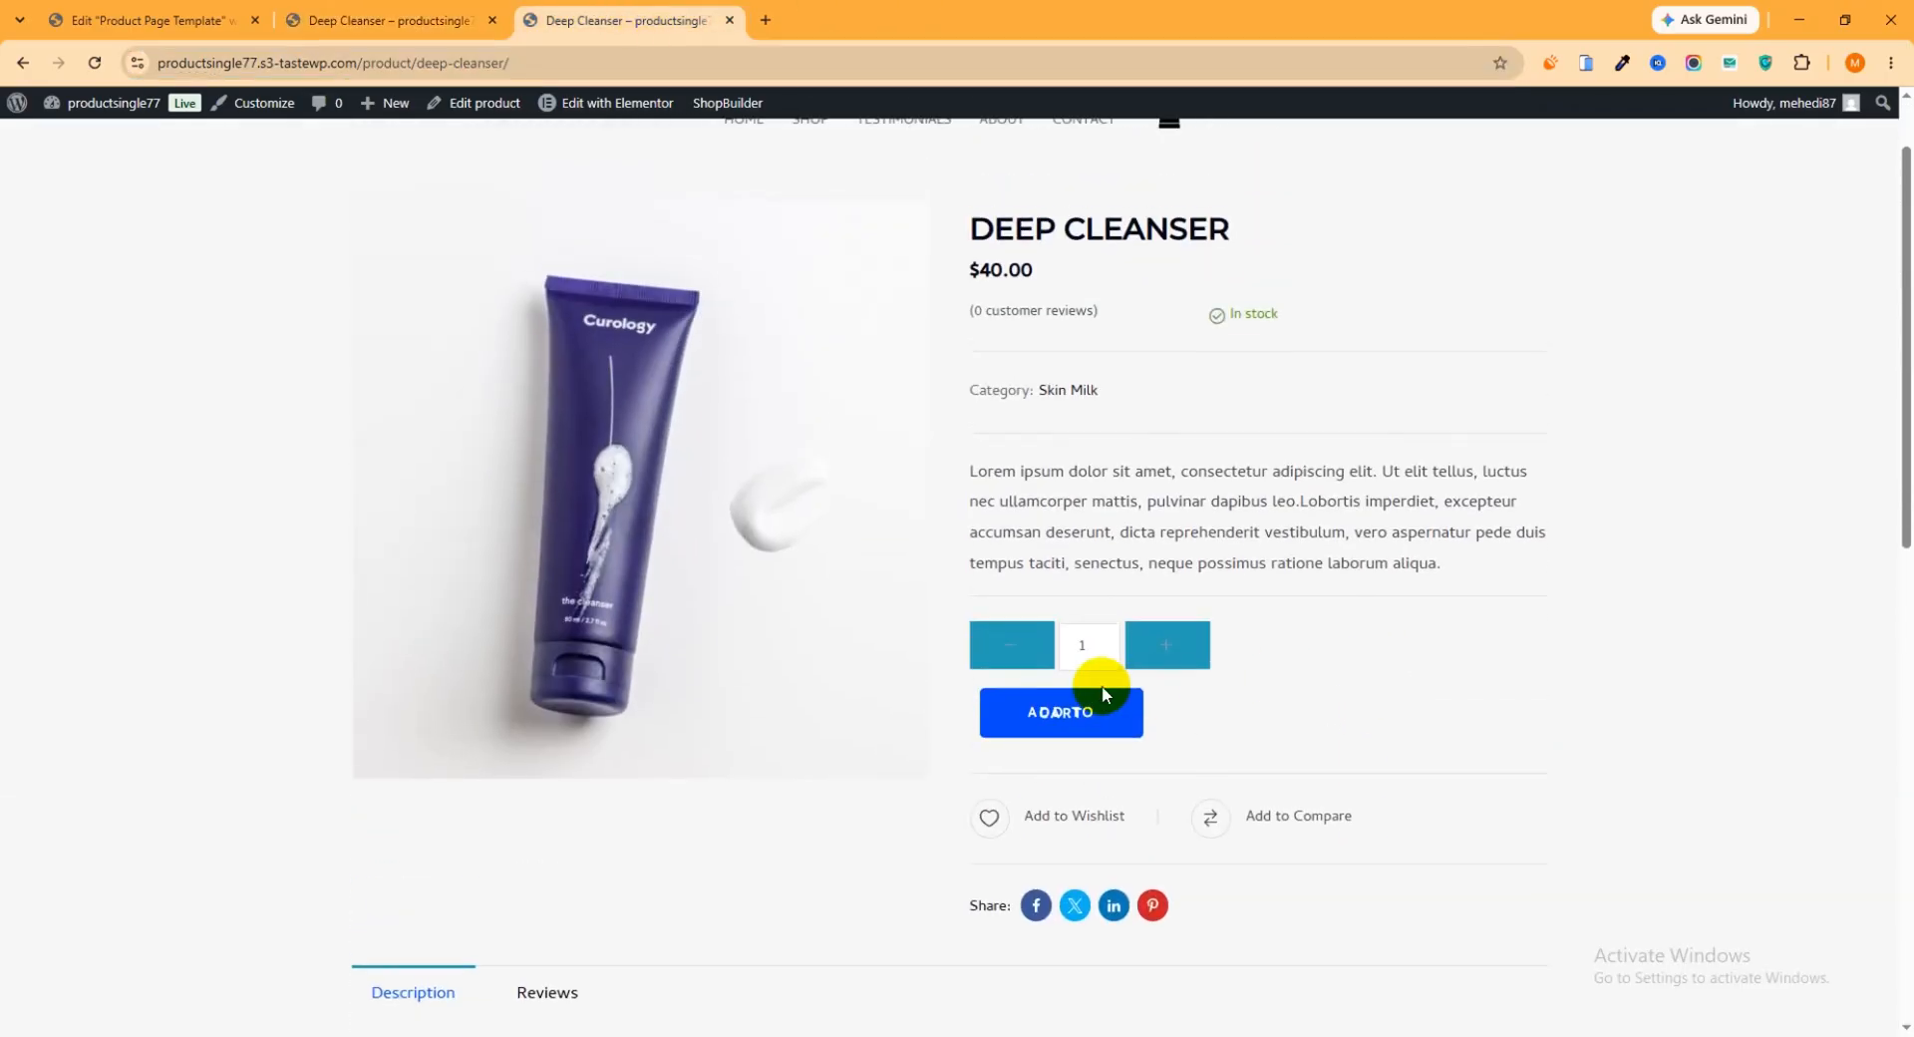
Test the quantity controls on the new Deep Cleanser page by raising and lowering the amount
click(1162, 651)
click(1167, 649)
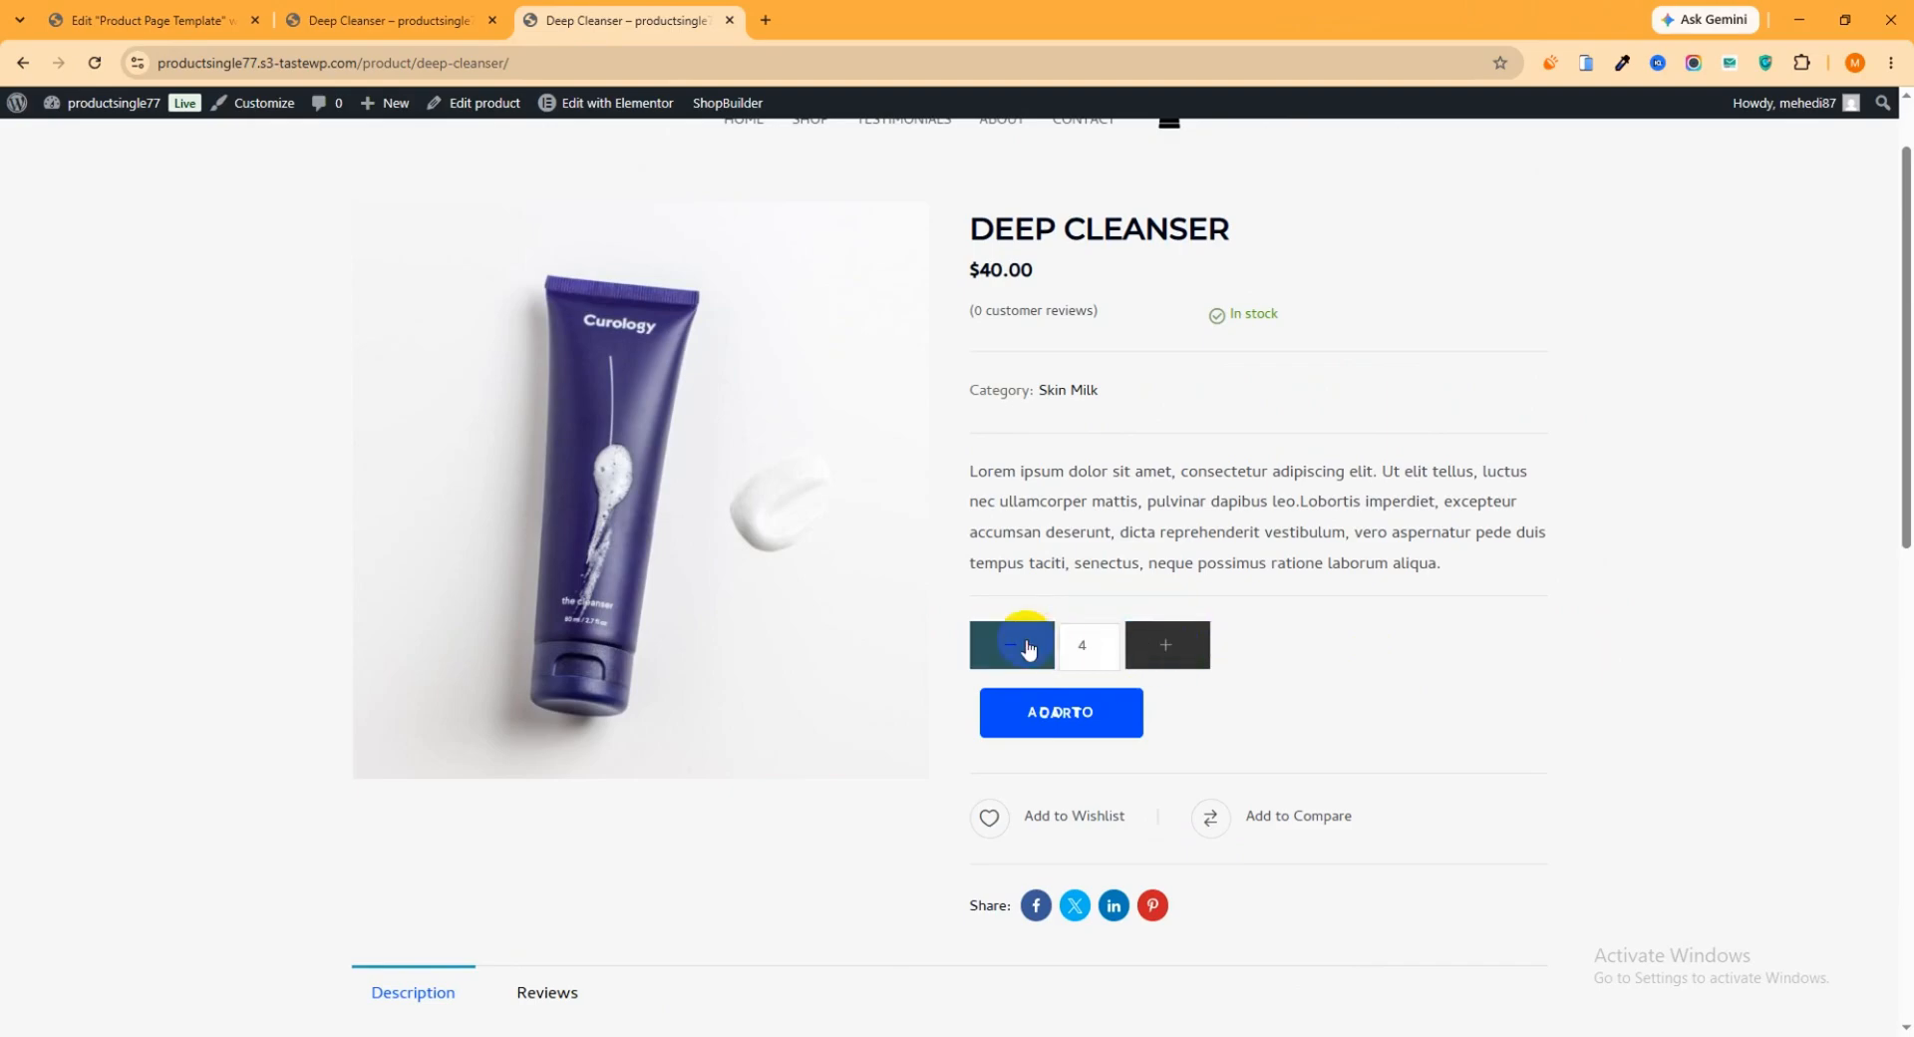
click(1004, 650)
click(1169, 657)
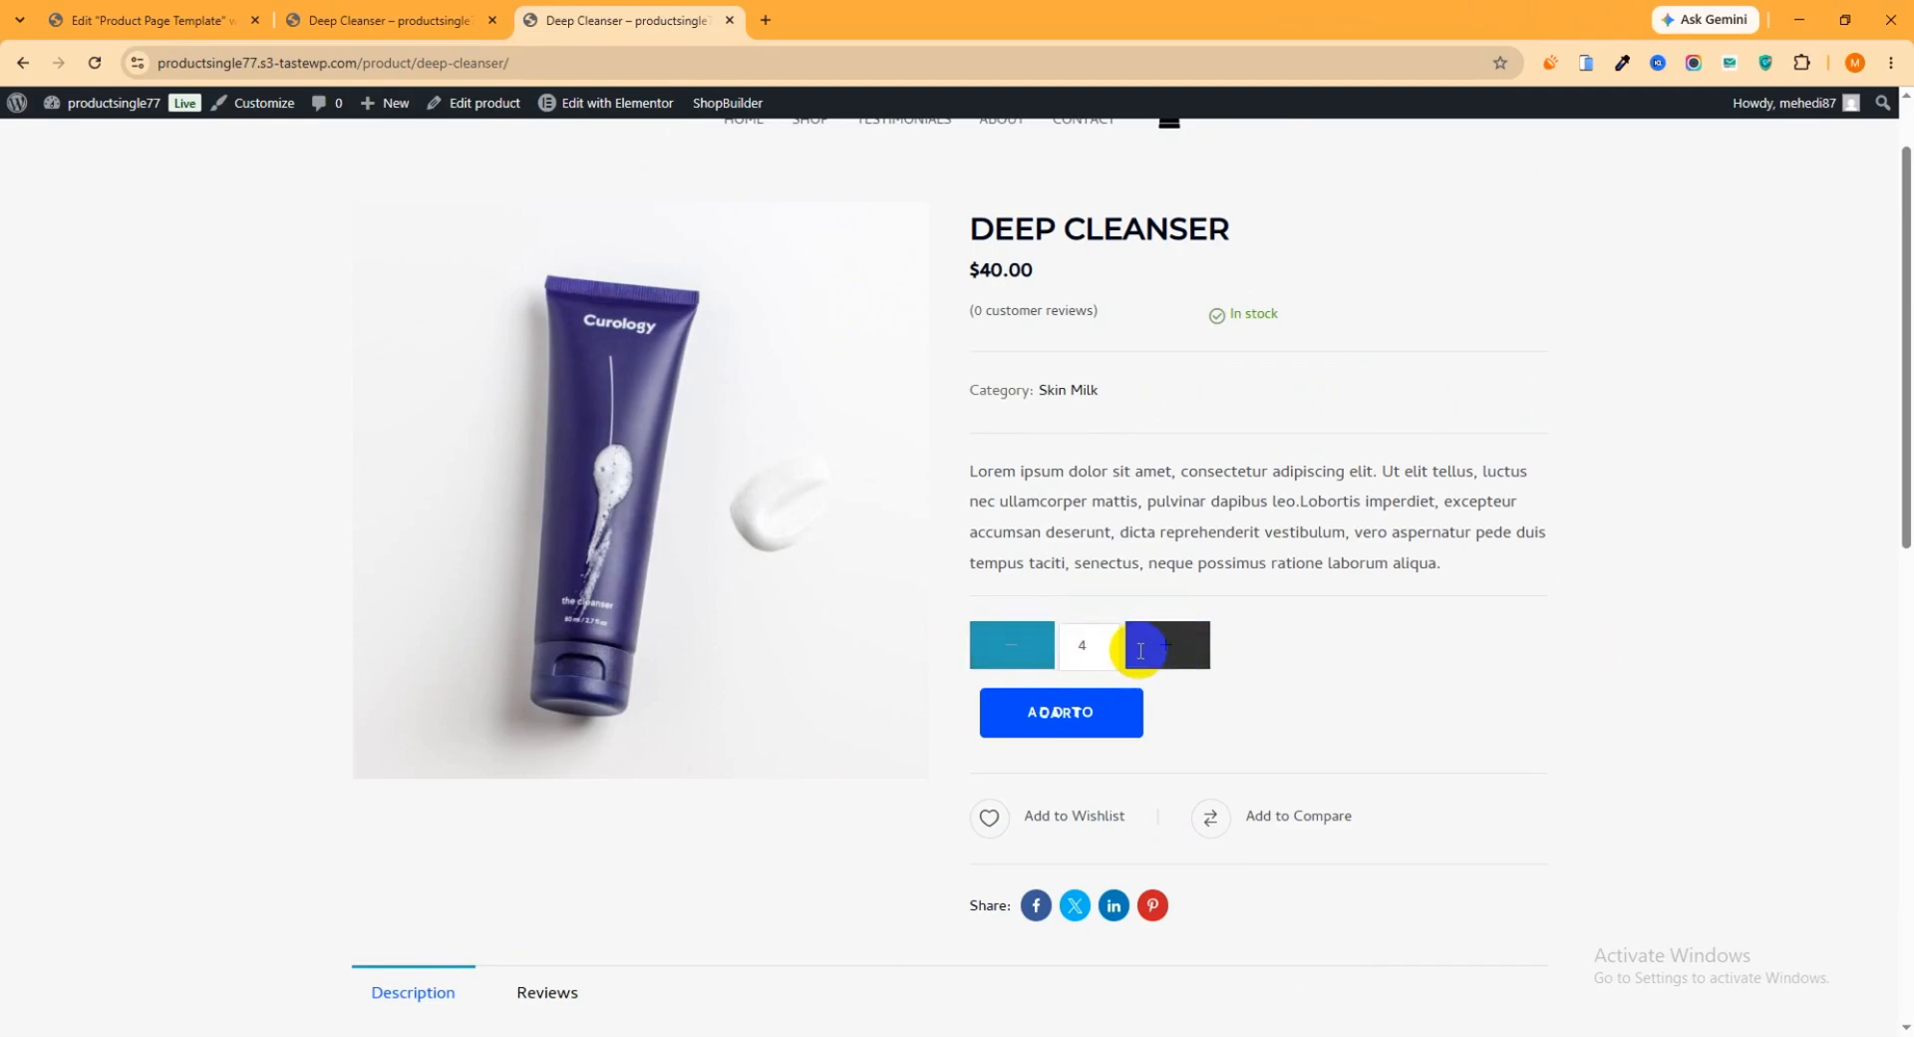
click(1015, 649)
click(1176, 660)
click(1011, 650)
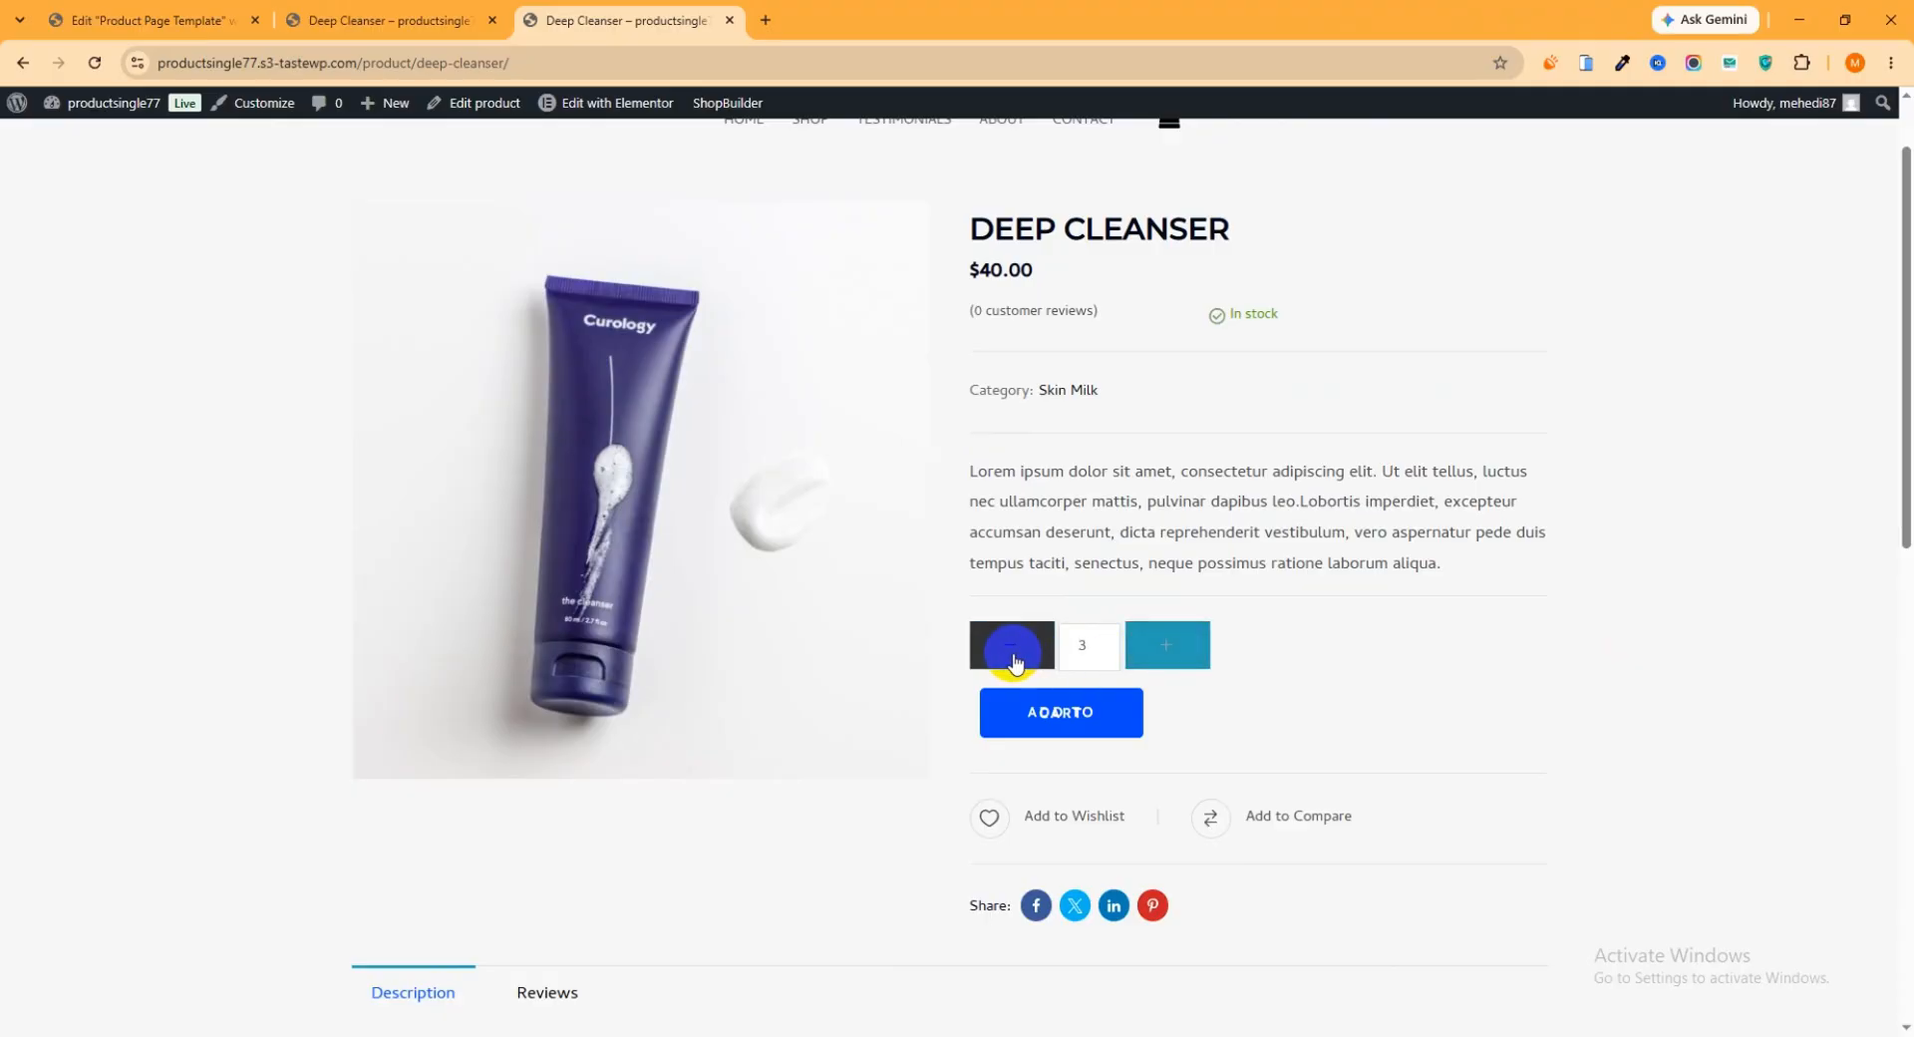
Return to the Elementor template and open the Quantity style settings of the Product add to cart widget
click(171, 20)
scroll(1395, 604, down, 1)
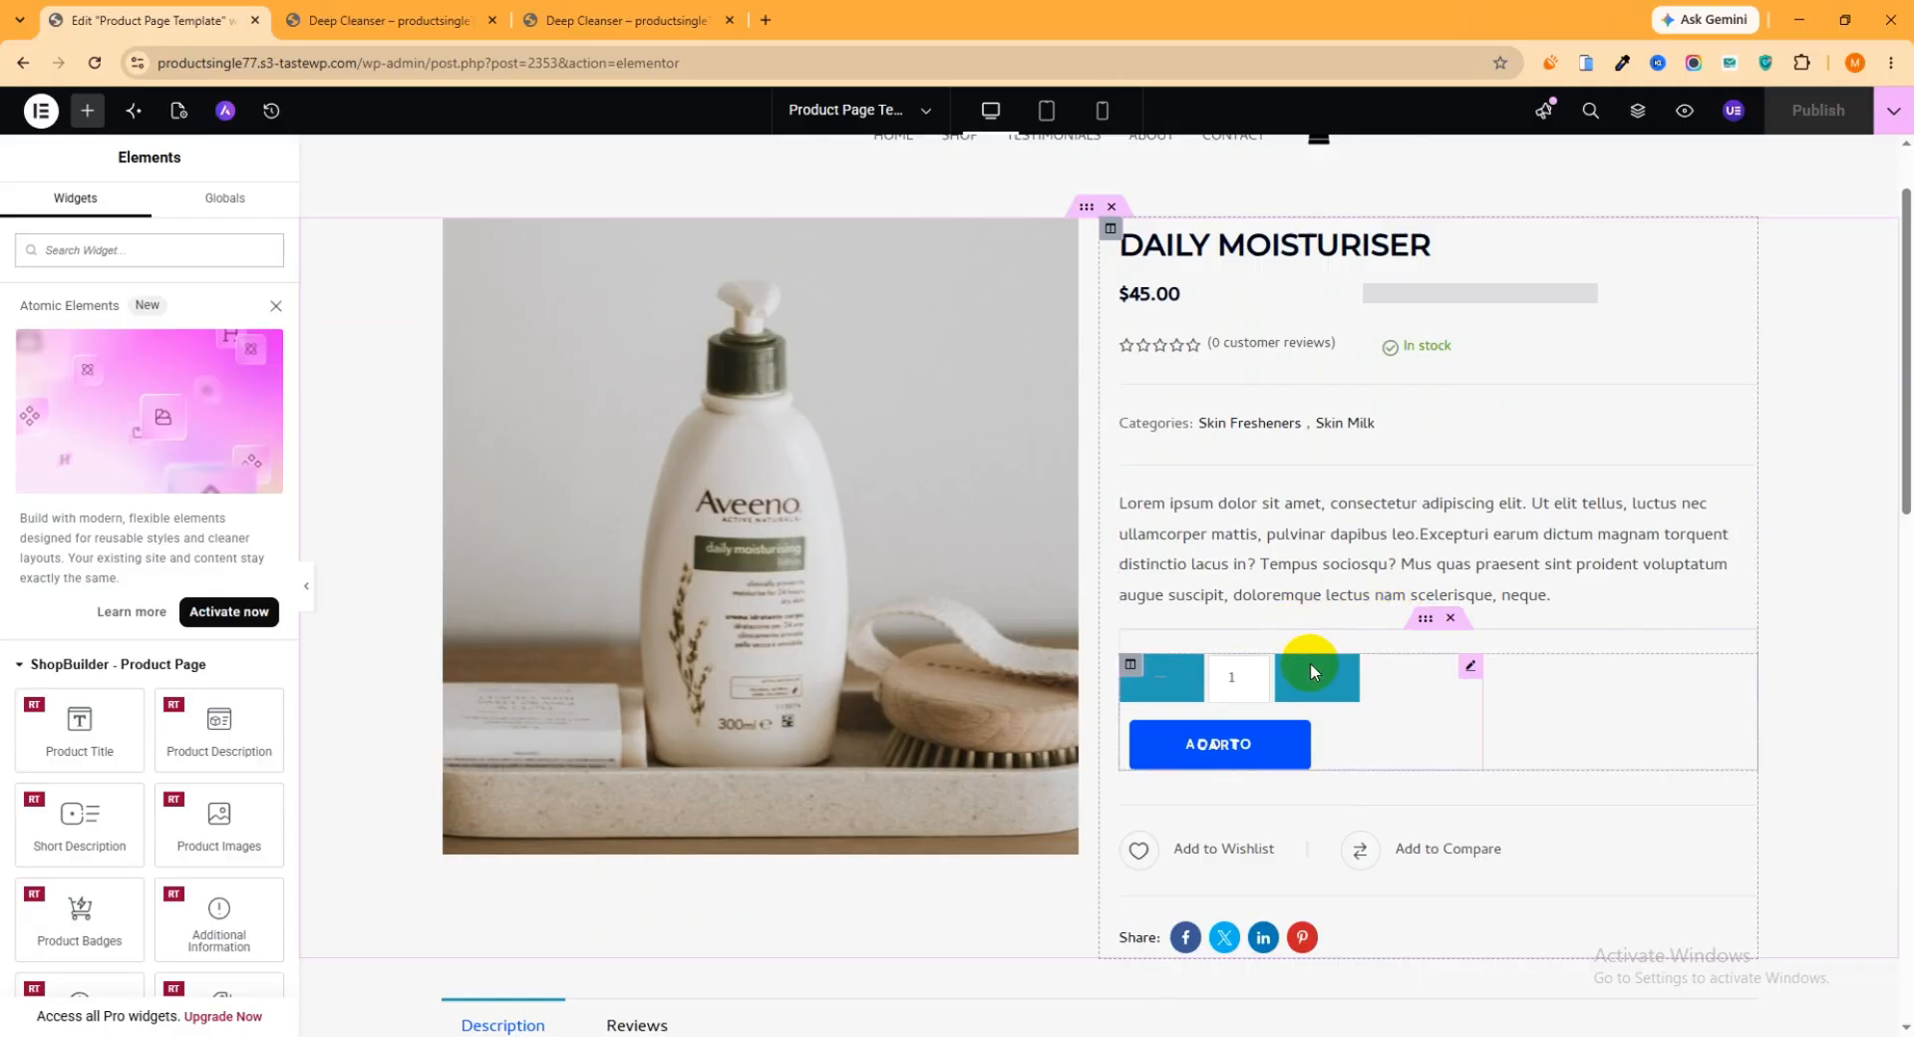
click(1466, 668)
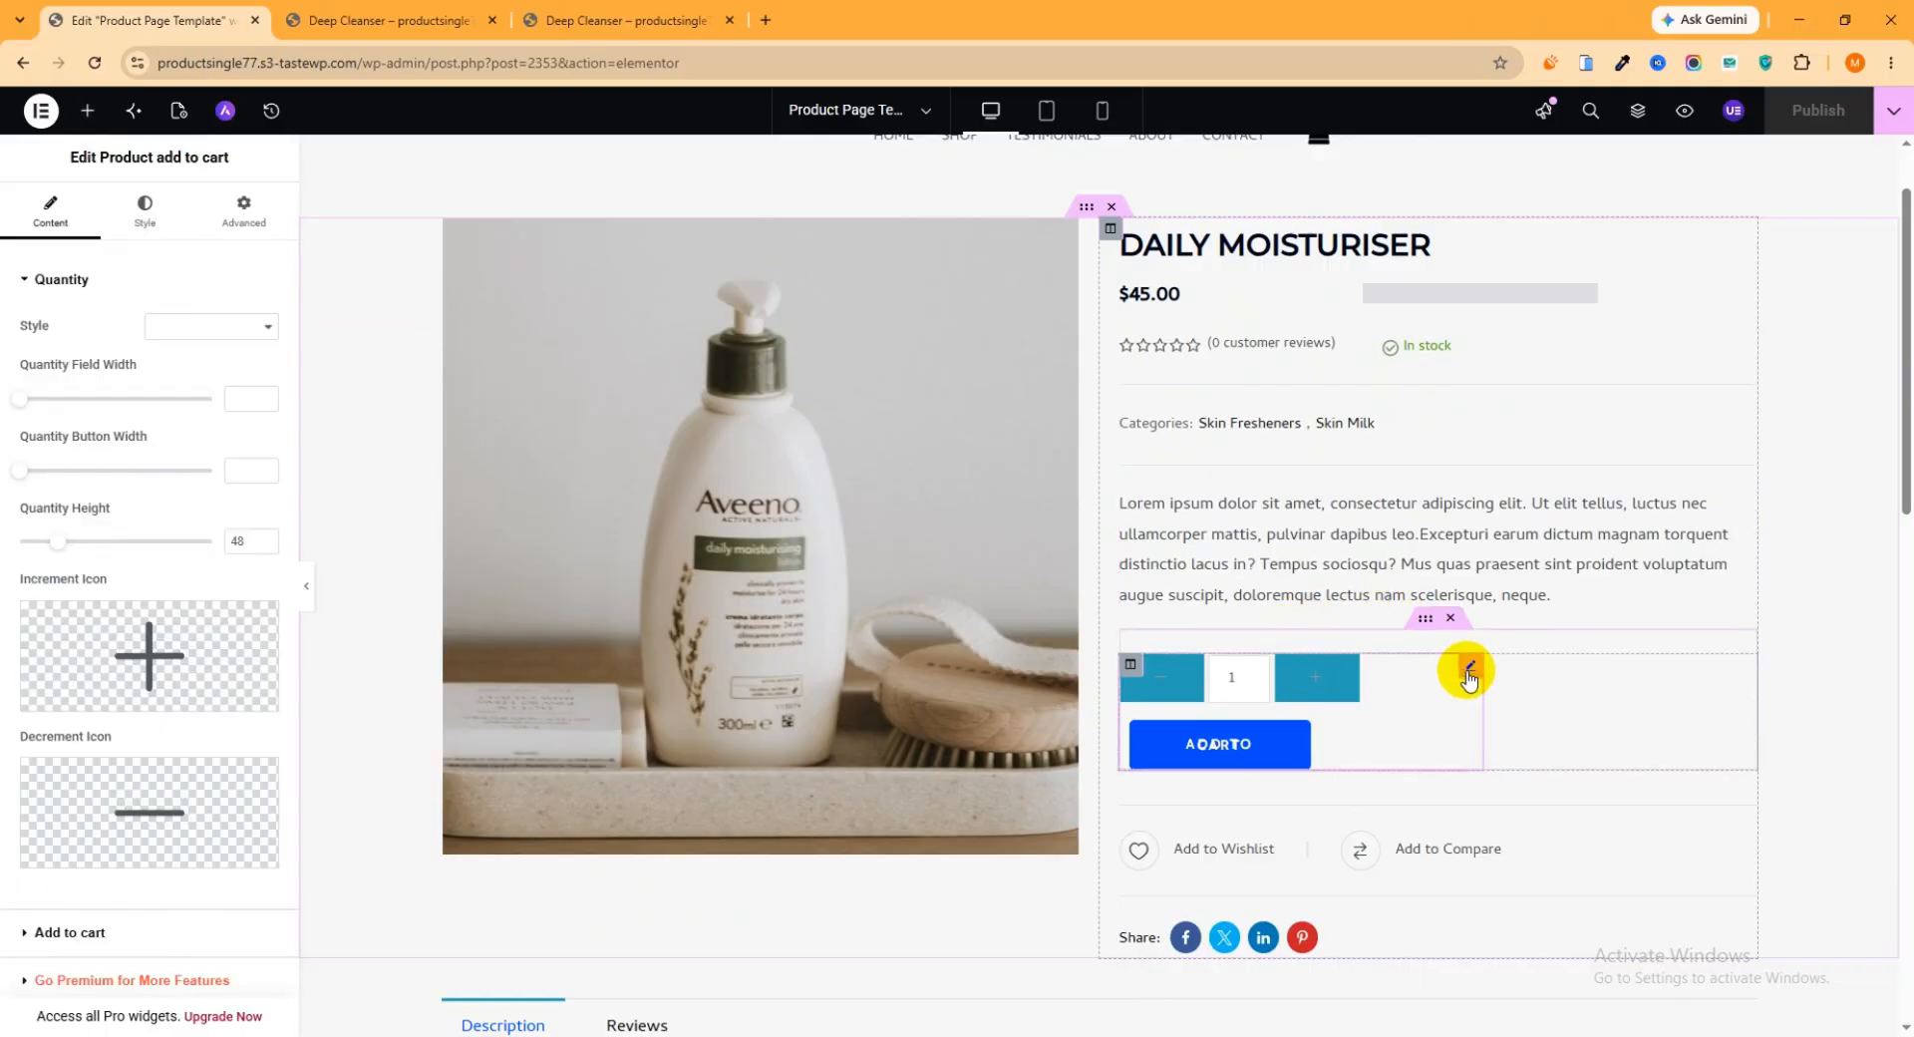
click(61, 279)
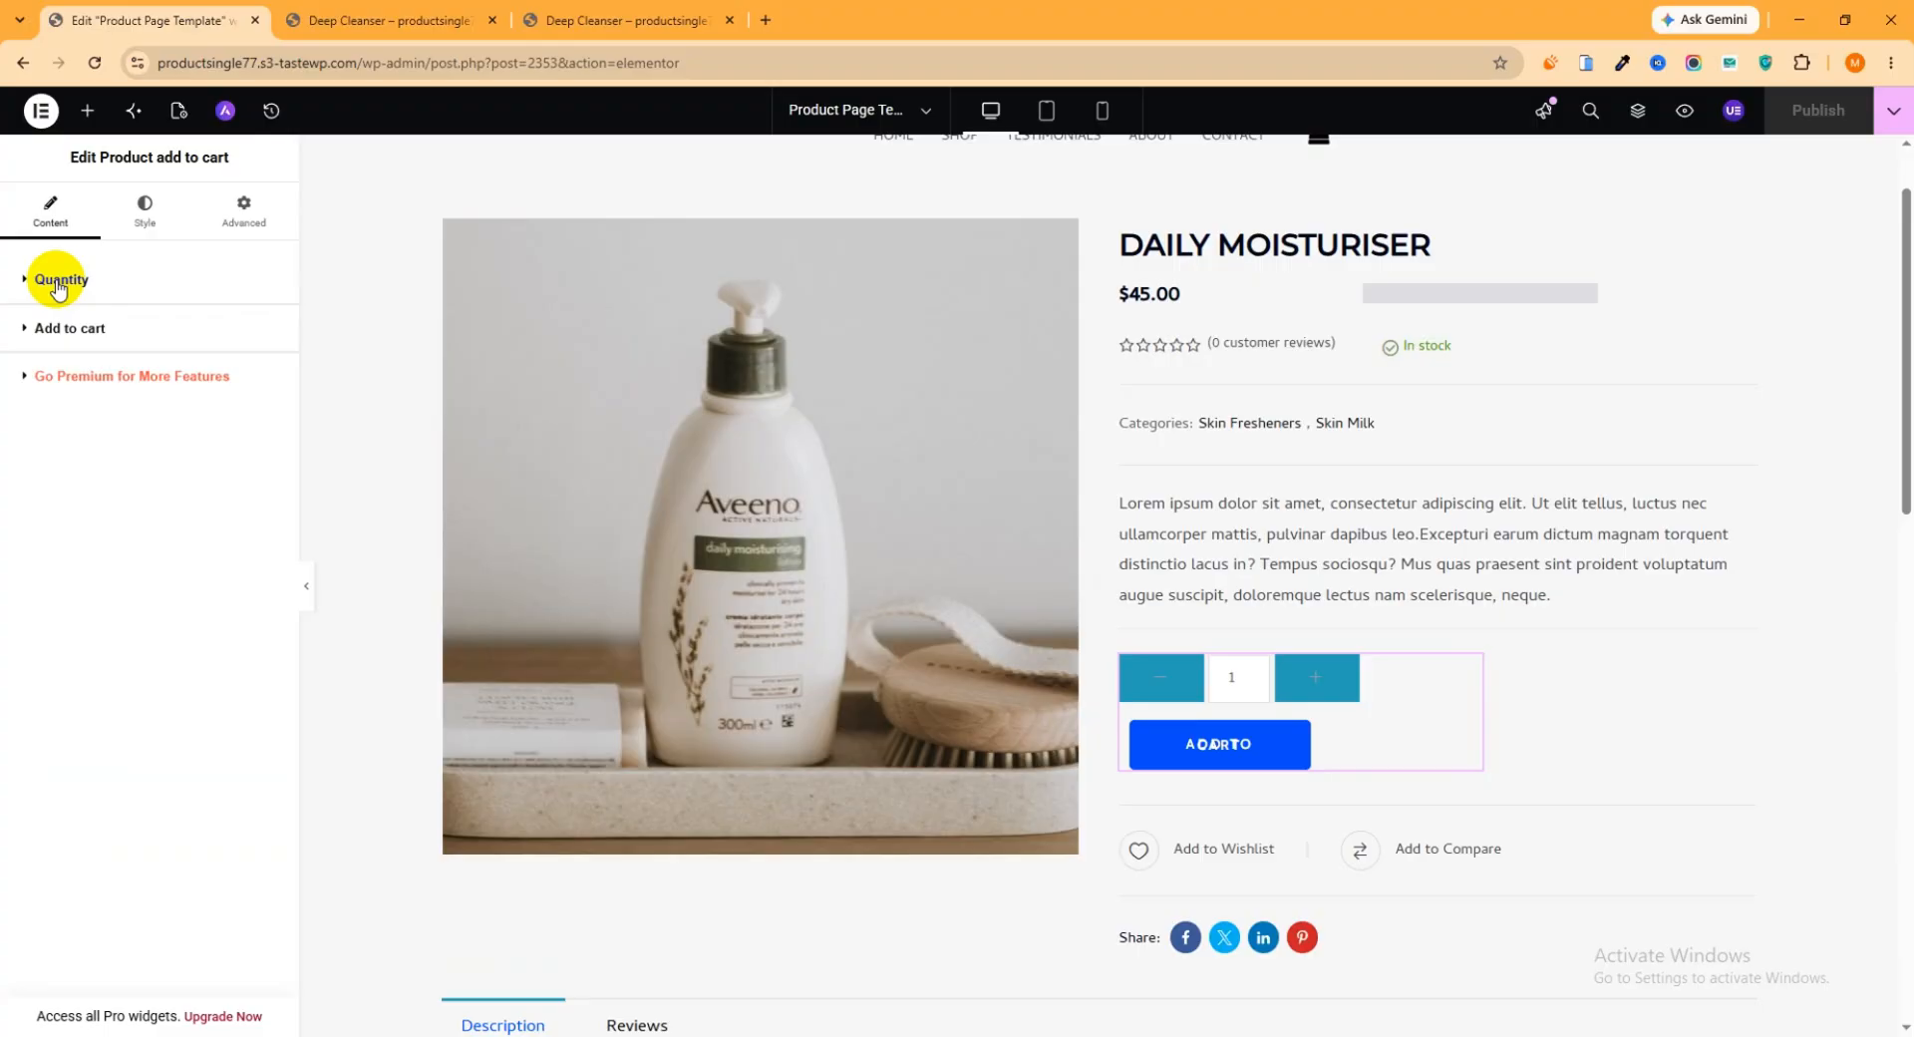
click(144, 217)
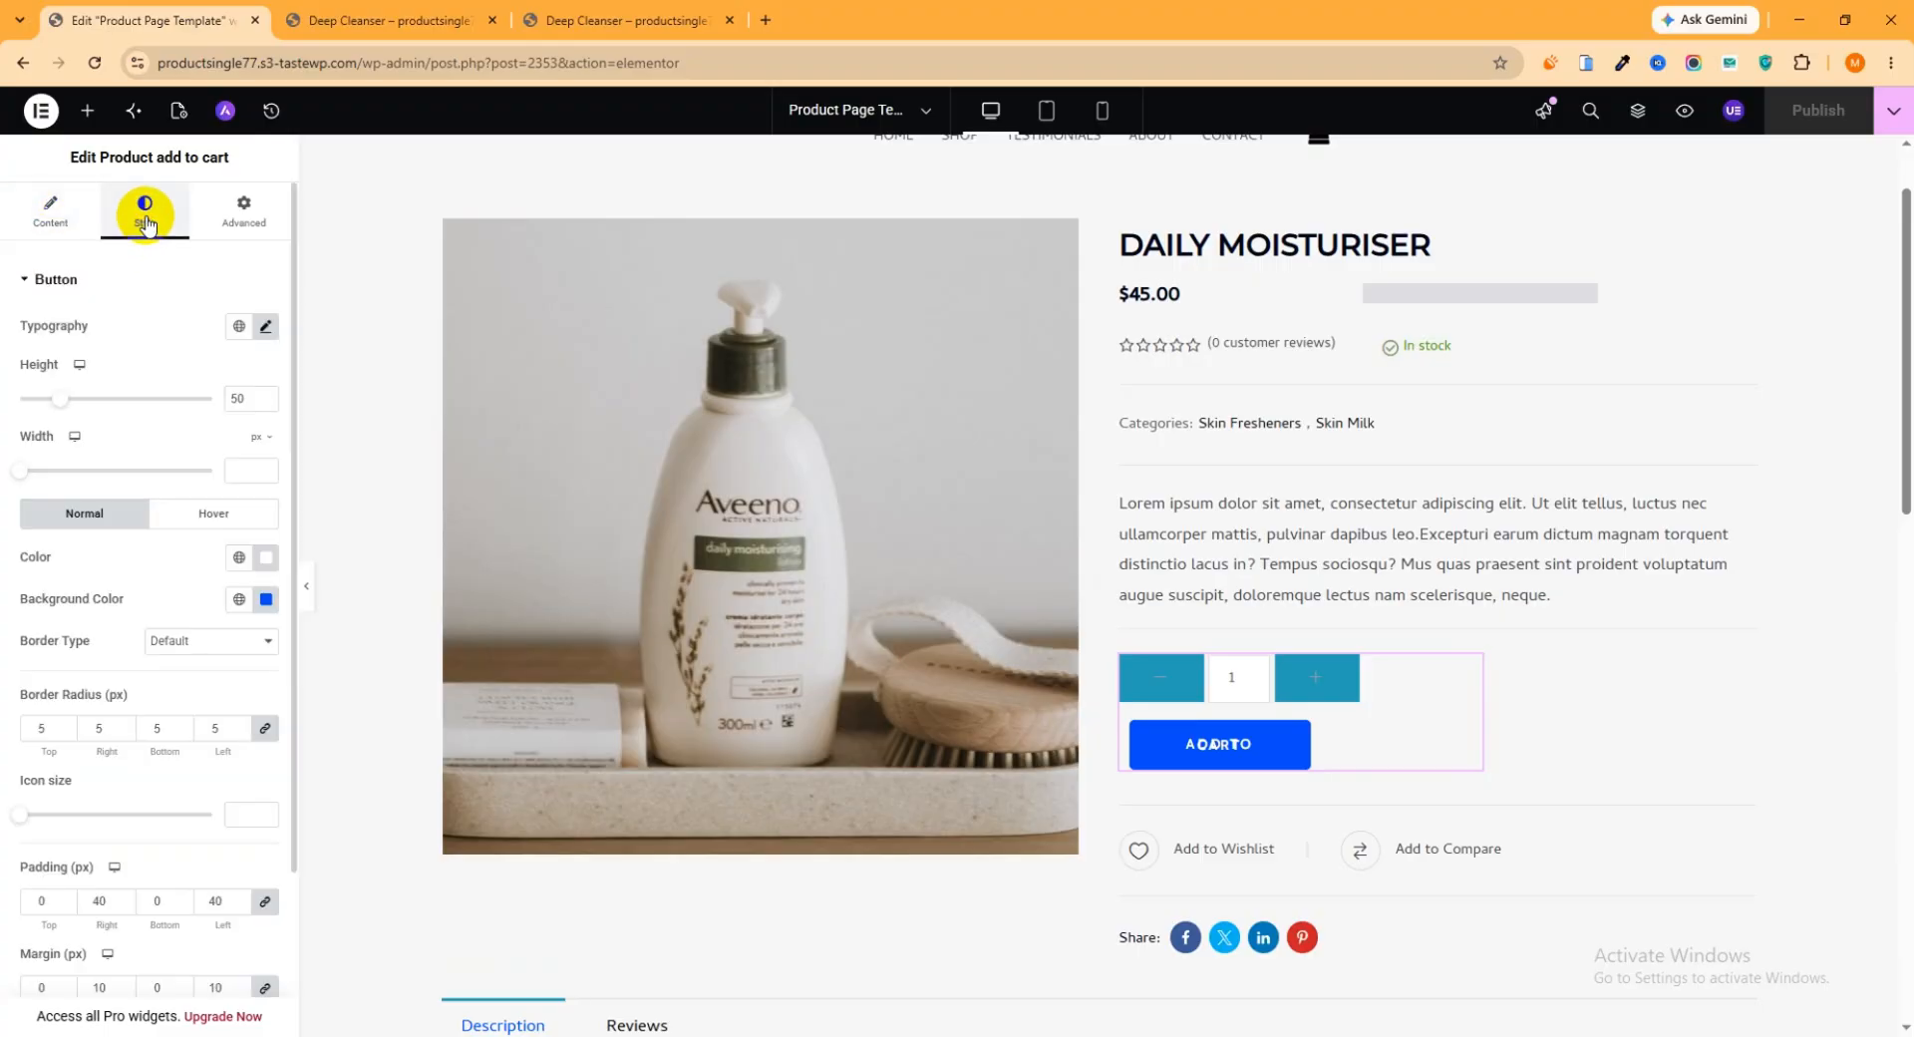
click(70, 286)
click(90, 385)
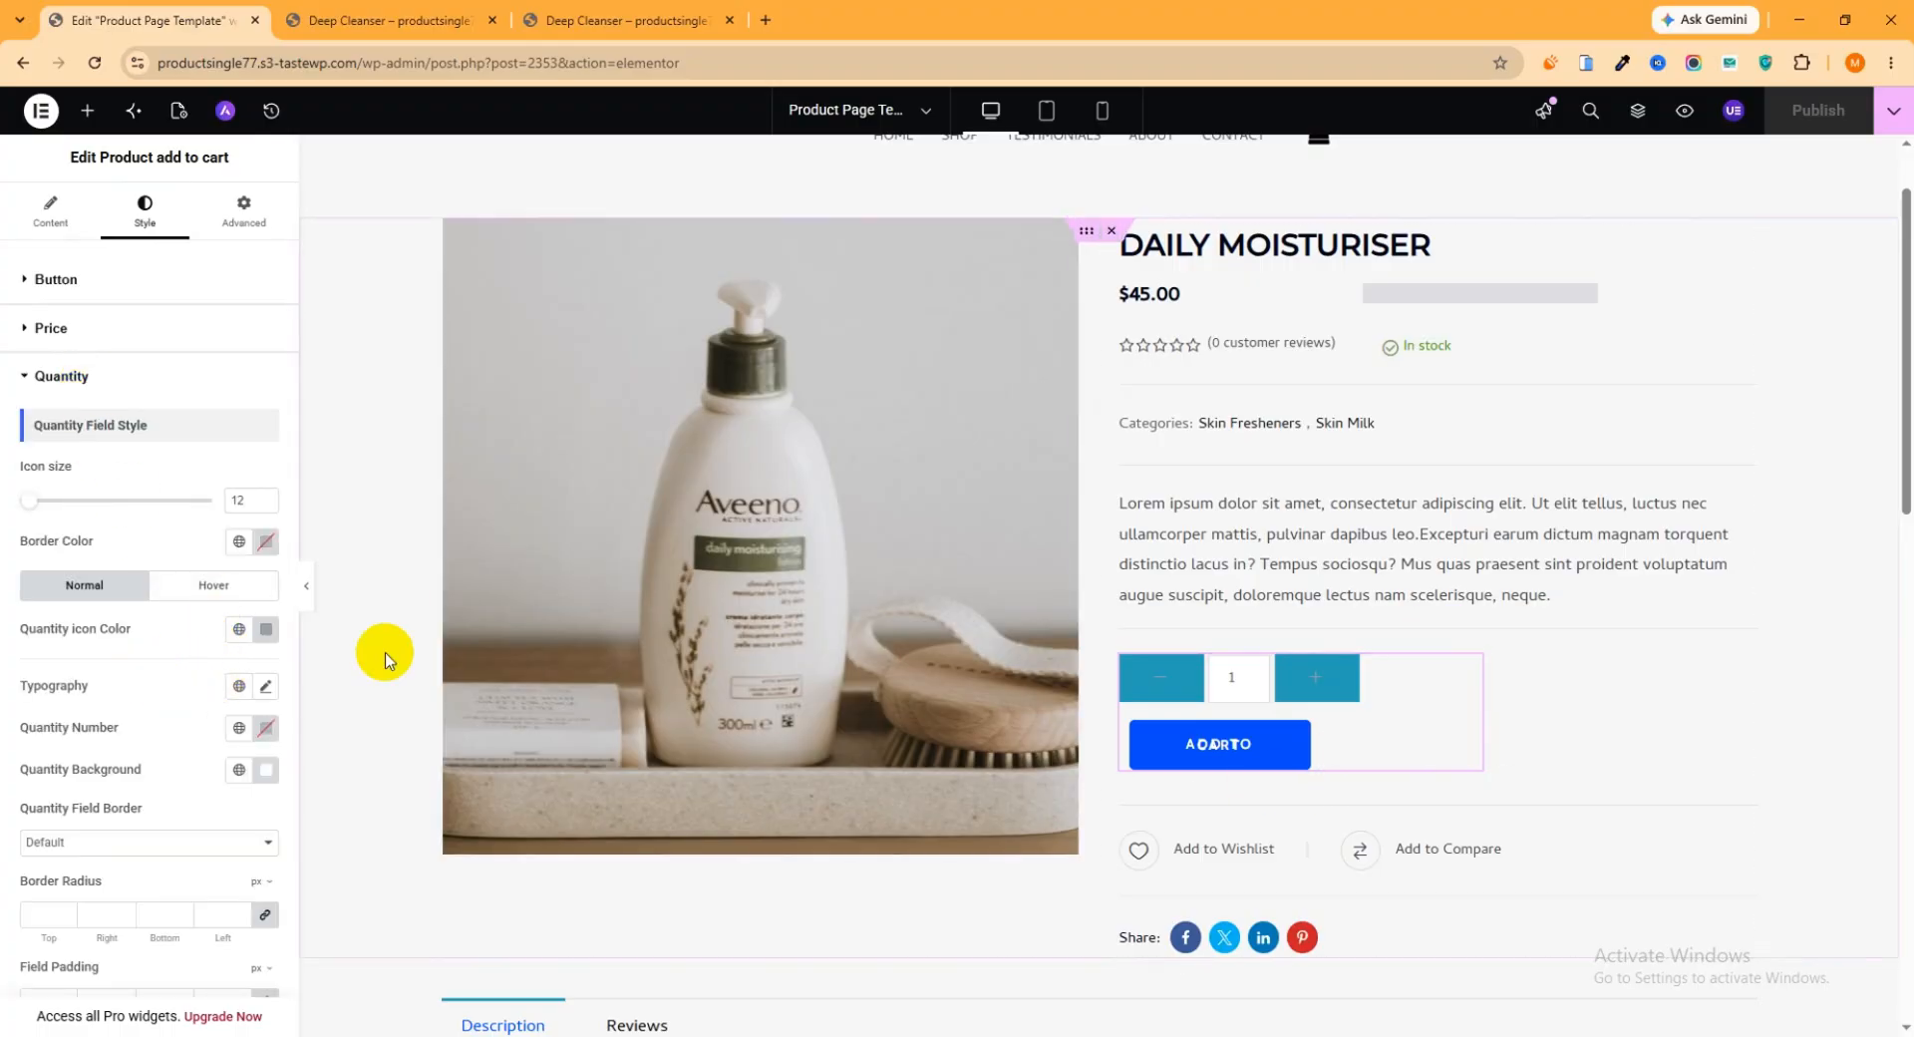
Set the normal quantity icon color to #fff and publish the template
click(267, 629)
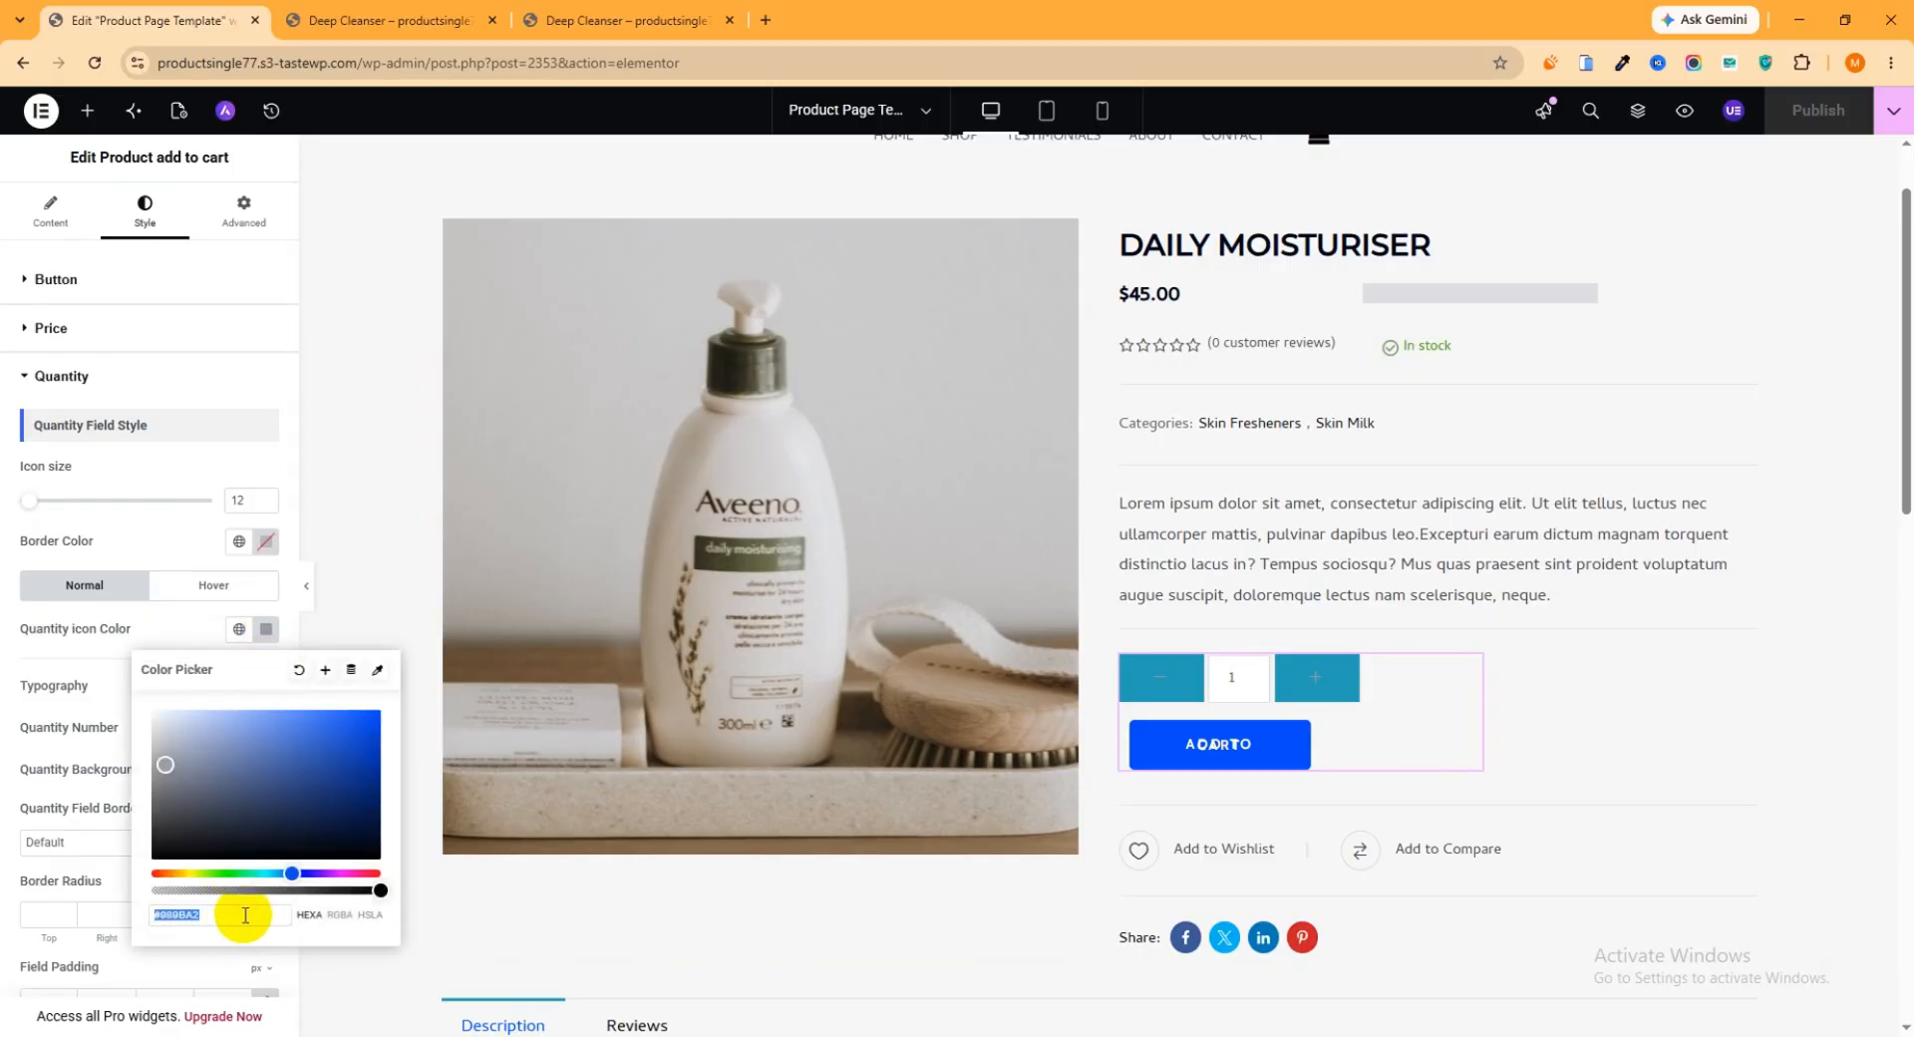
drag(256, 914, 96, 905)
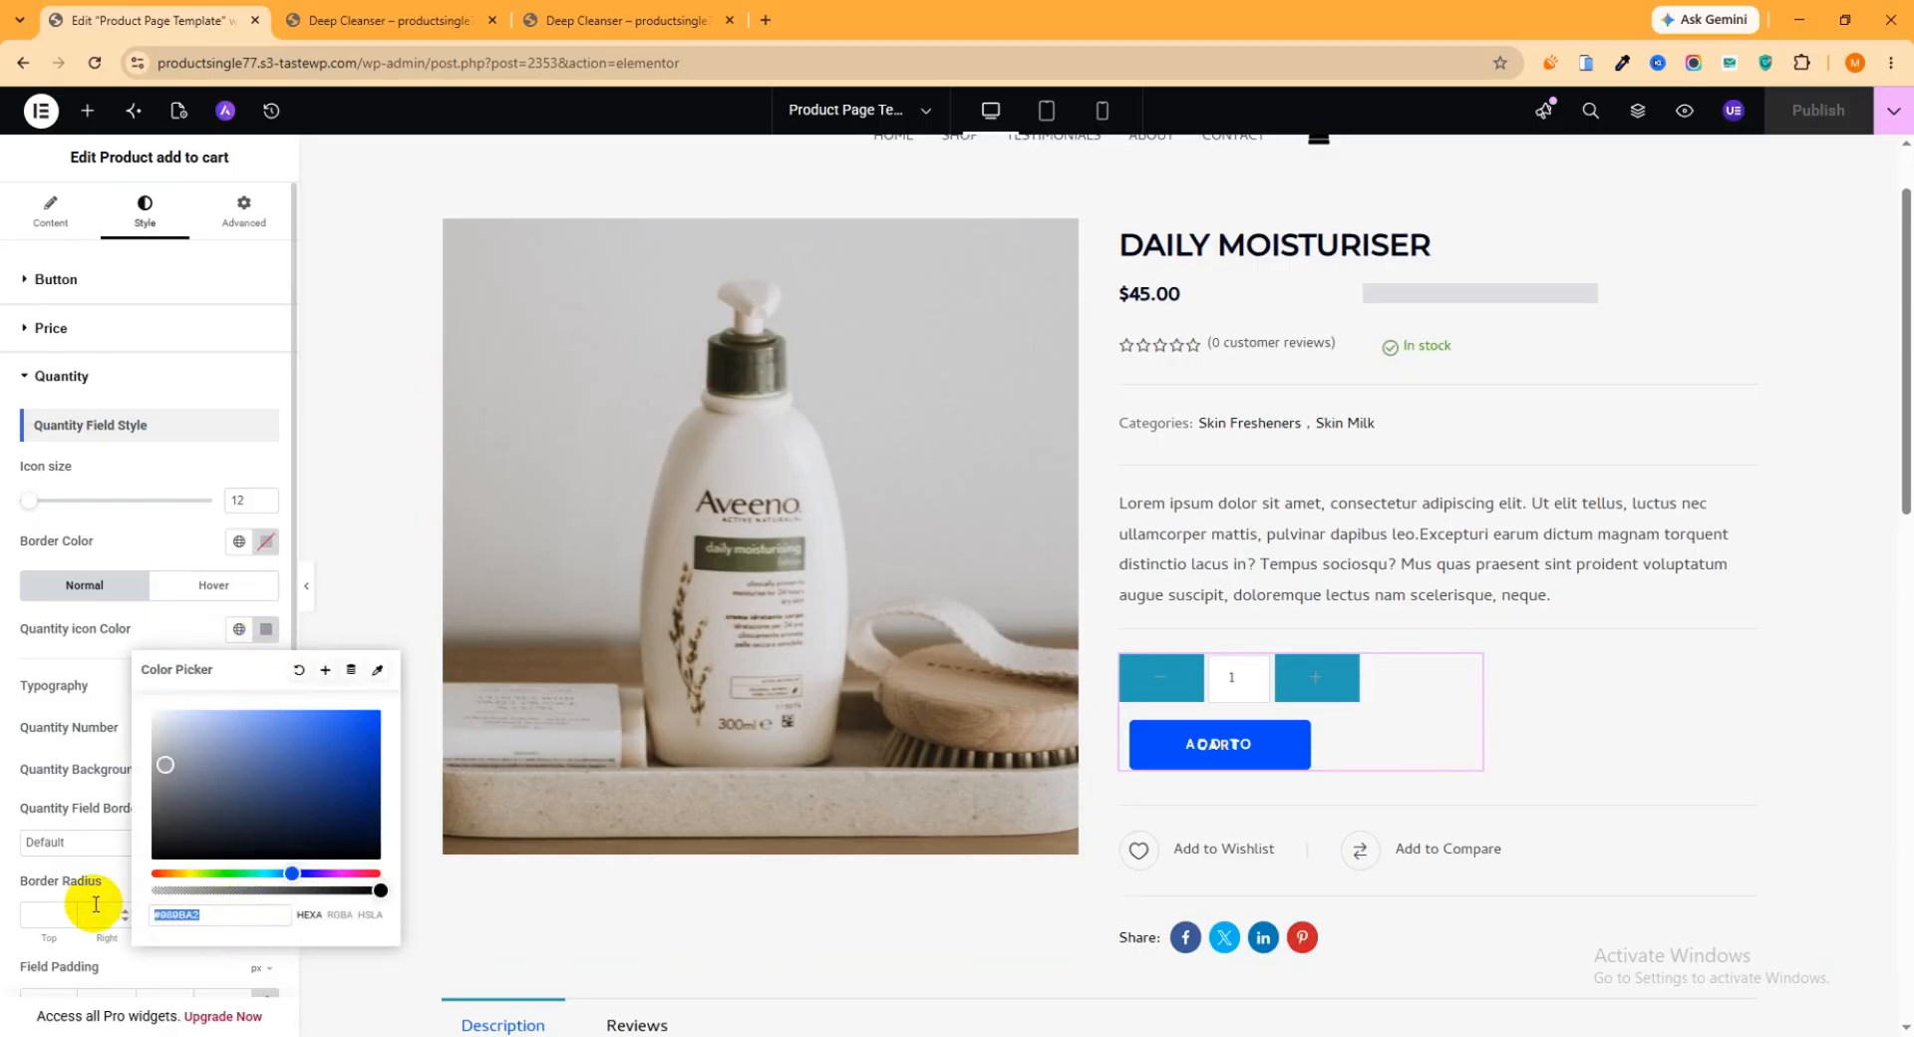
text(#ff)
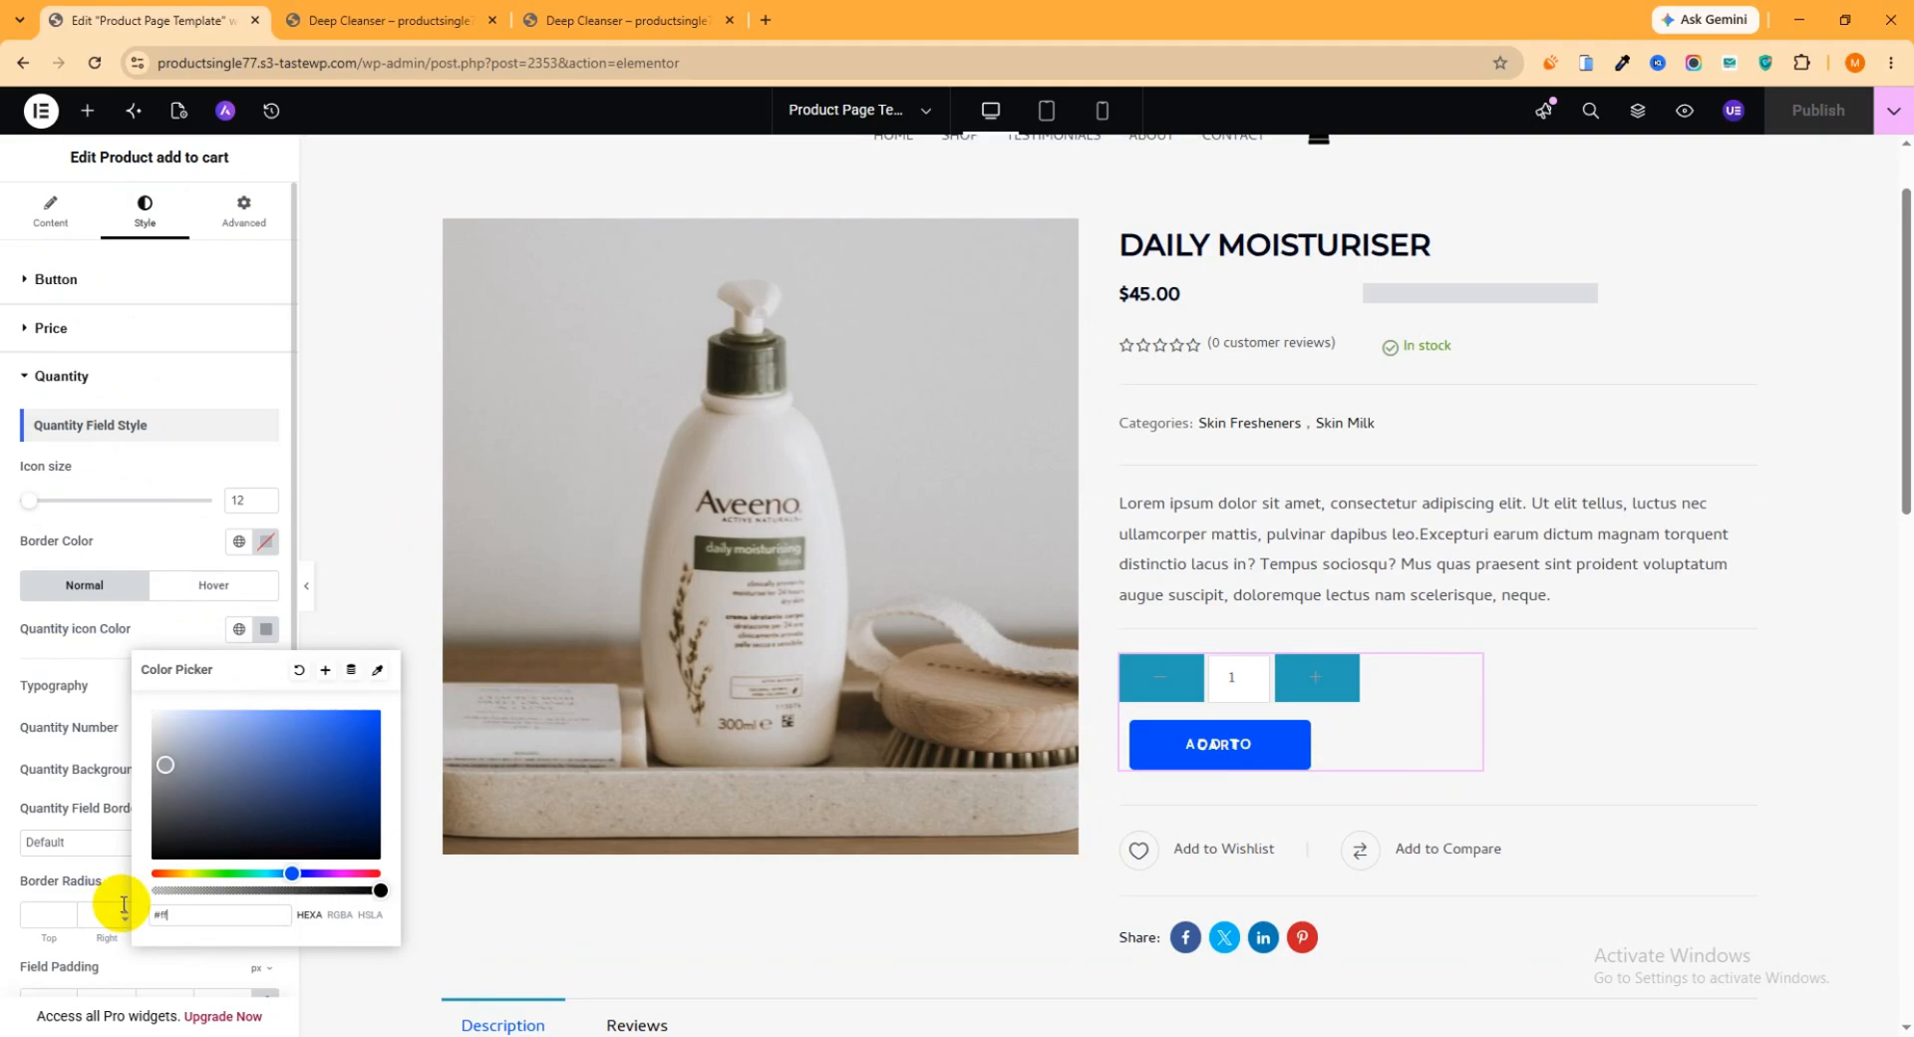
text(f)
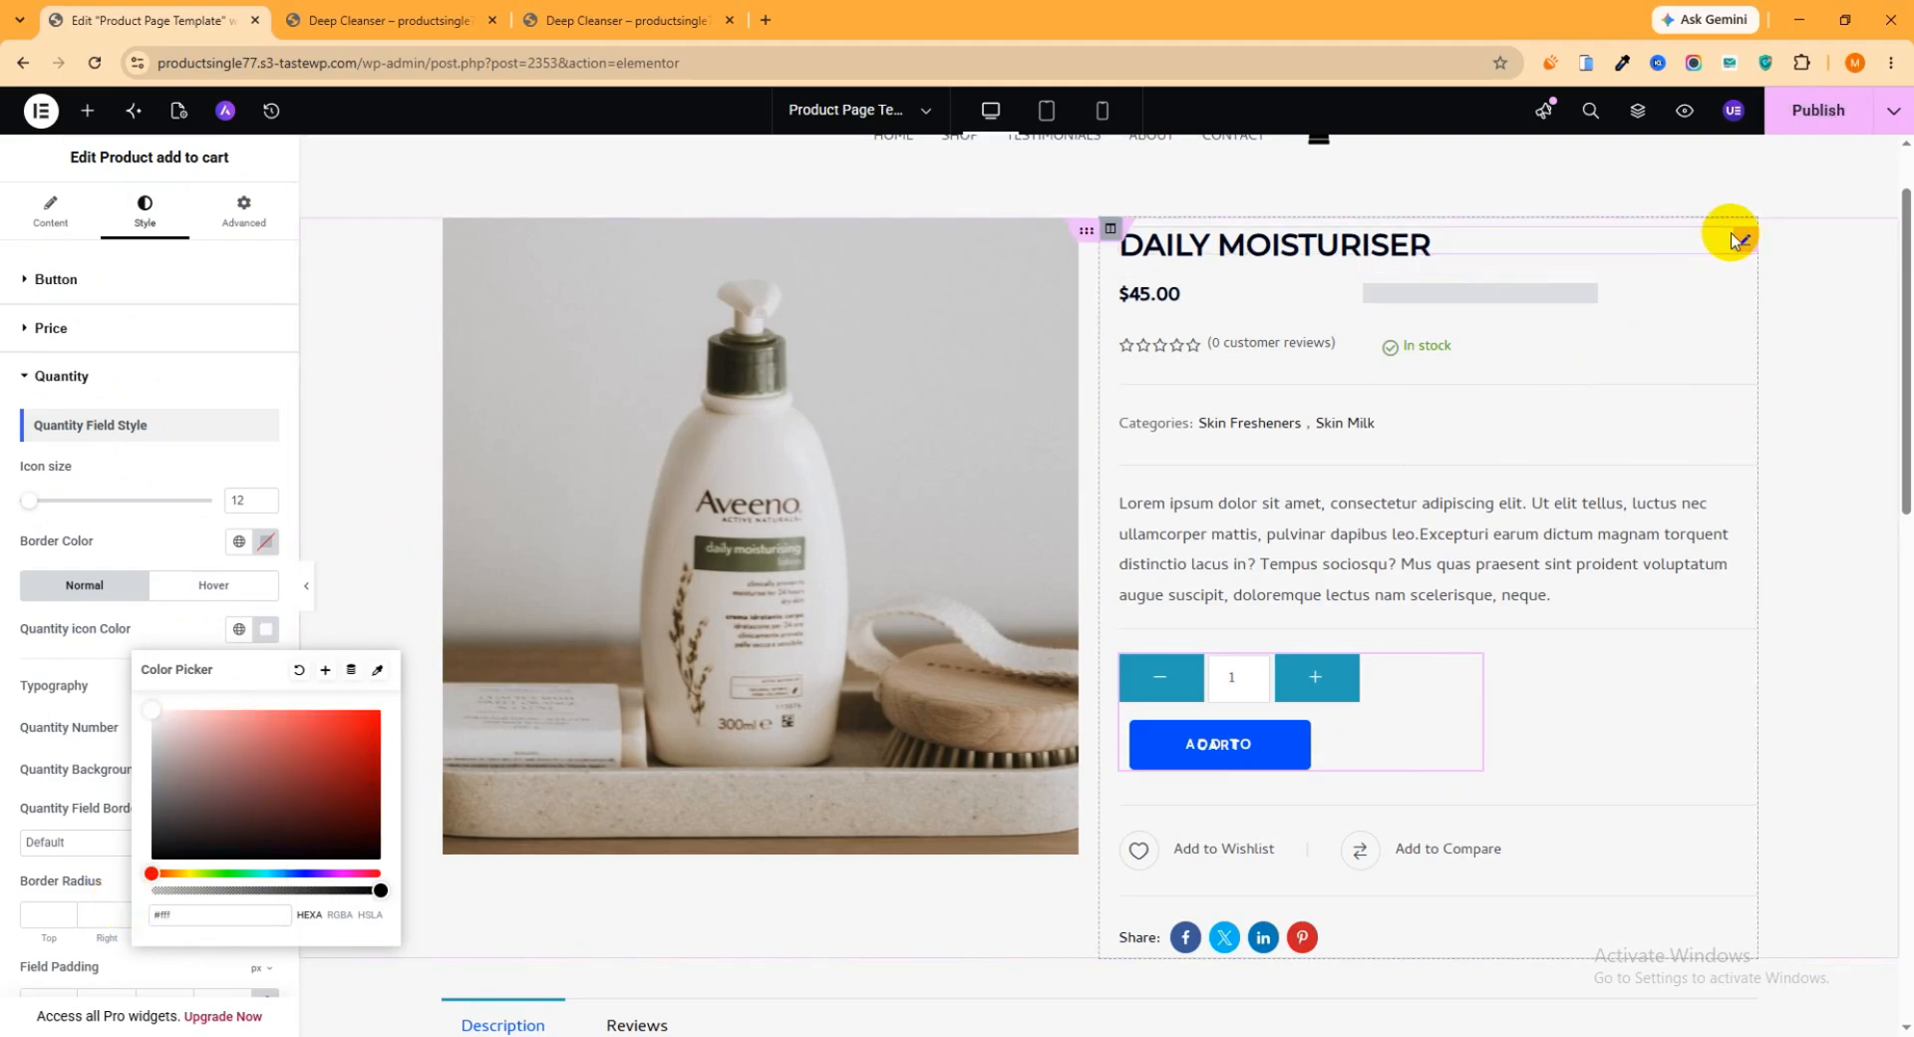
click(1818, 117)
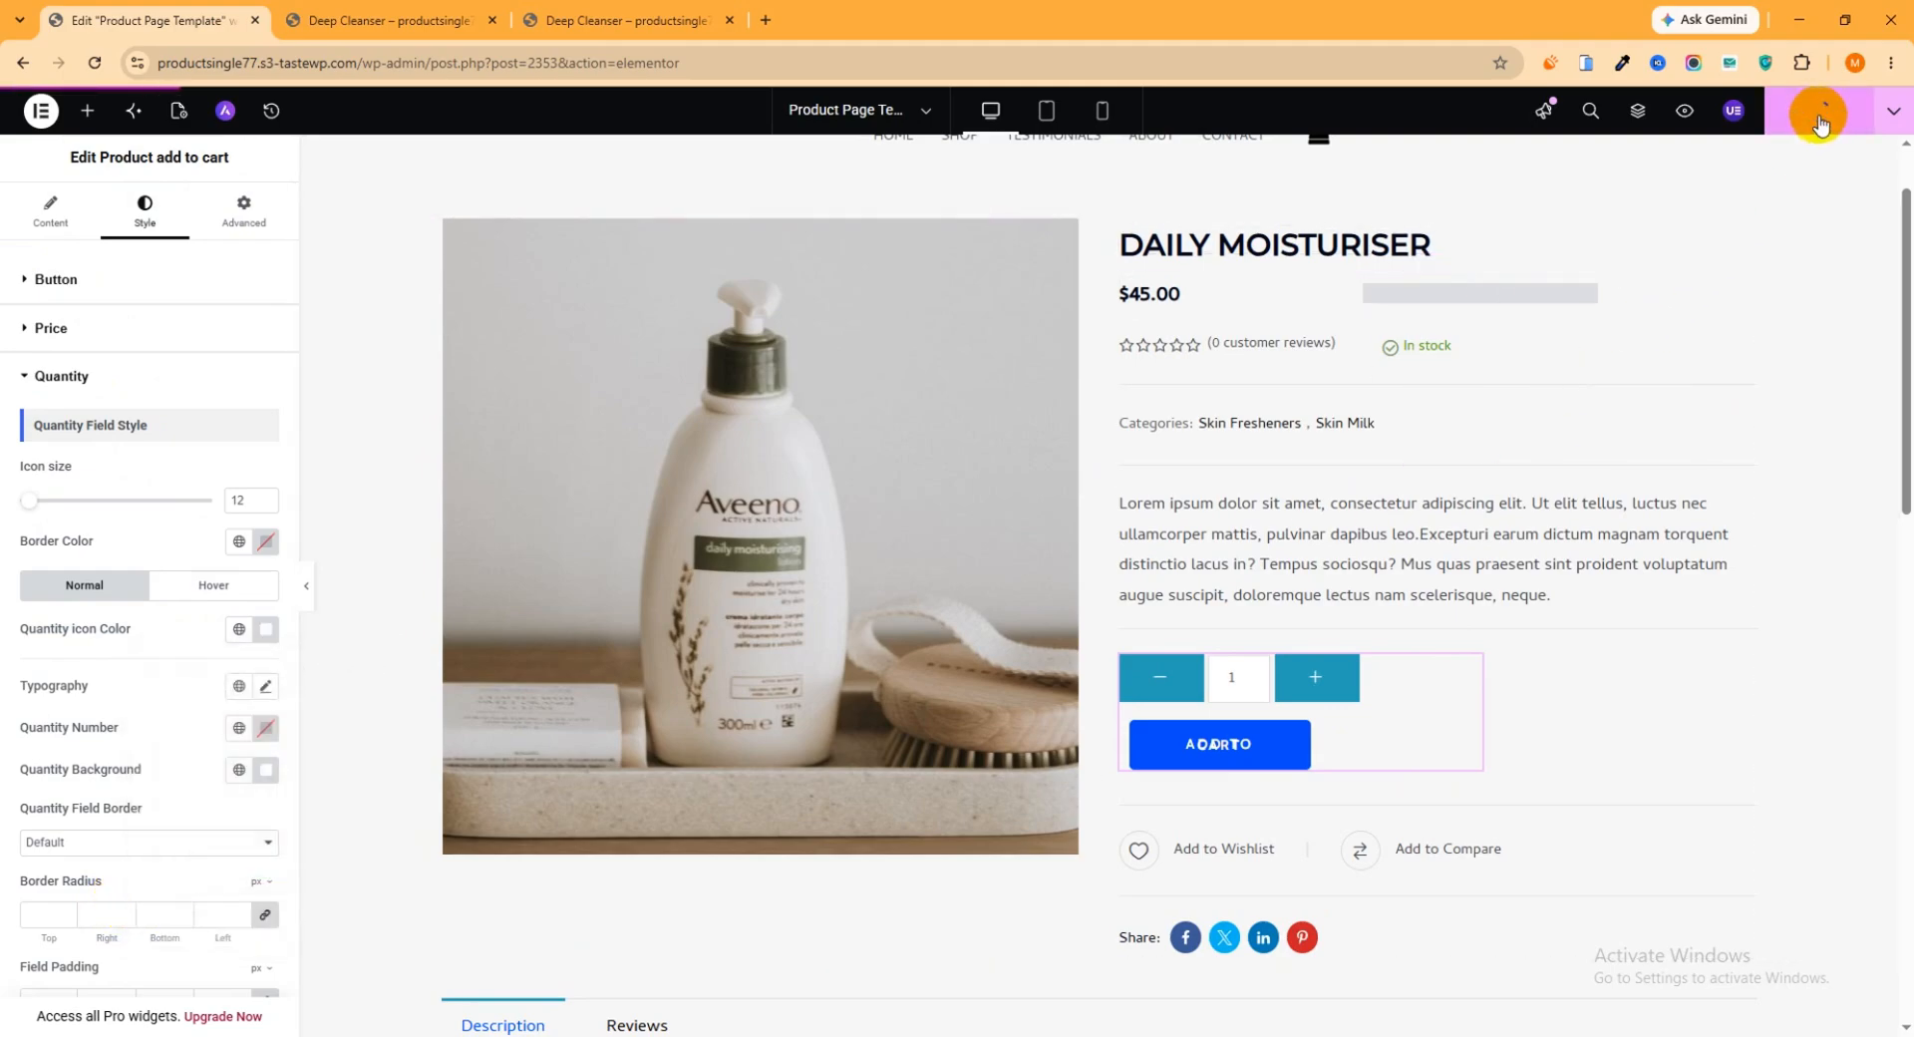
Reload the new Deep Cleanser page and check the restyled quantity icons by repeatedly increasing and decreasing the amount
click(613, 18)
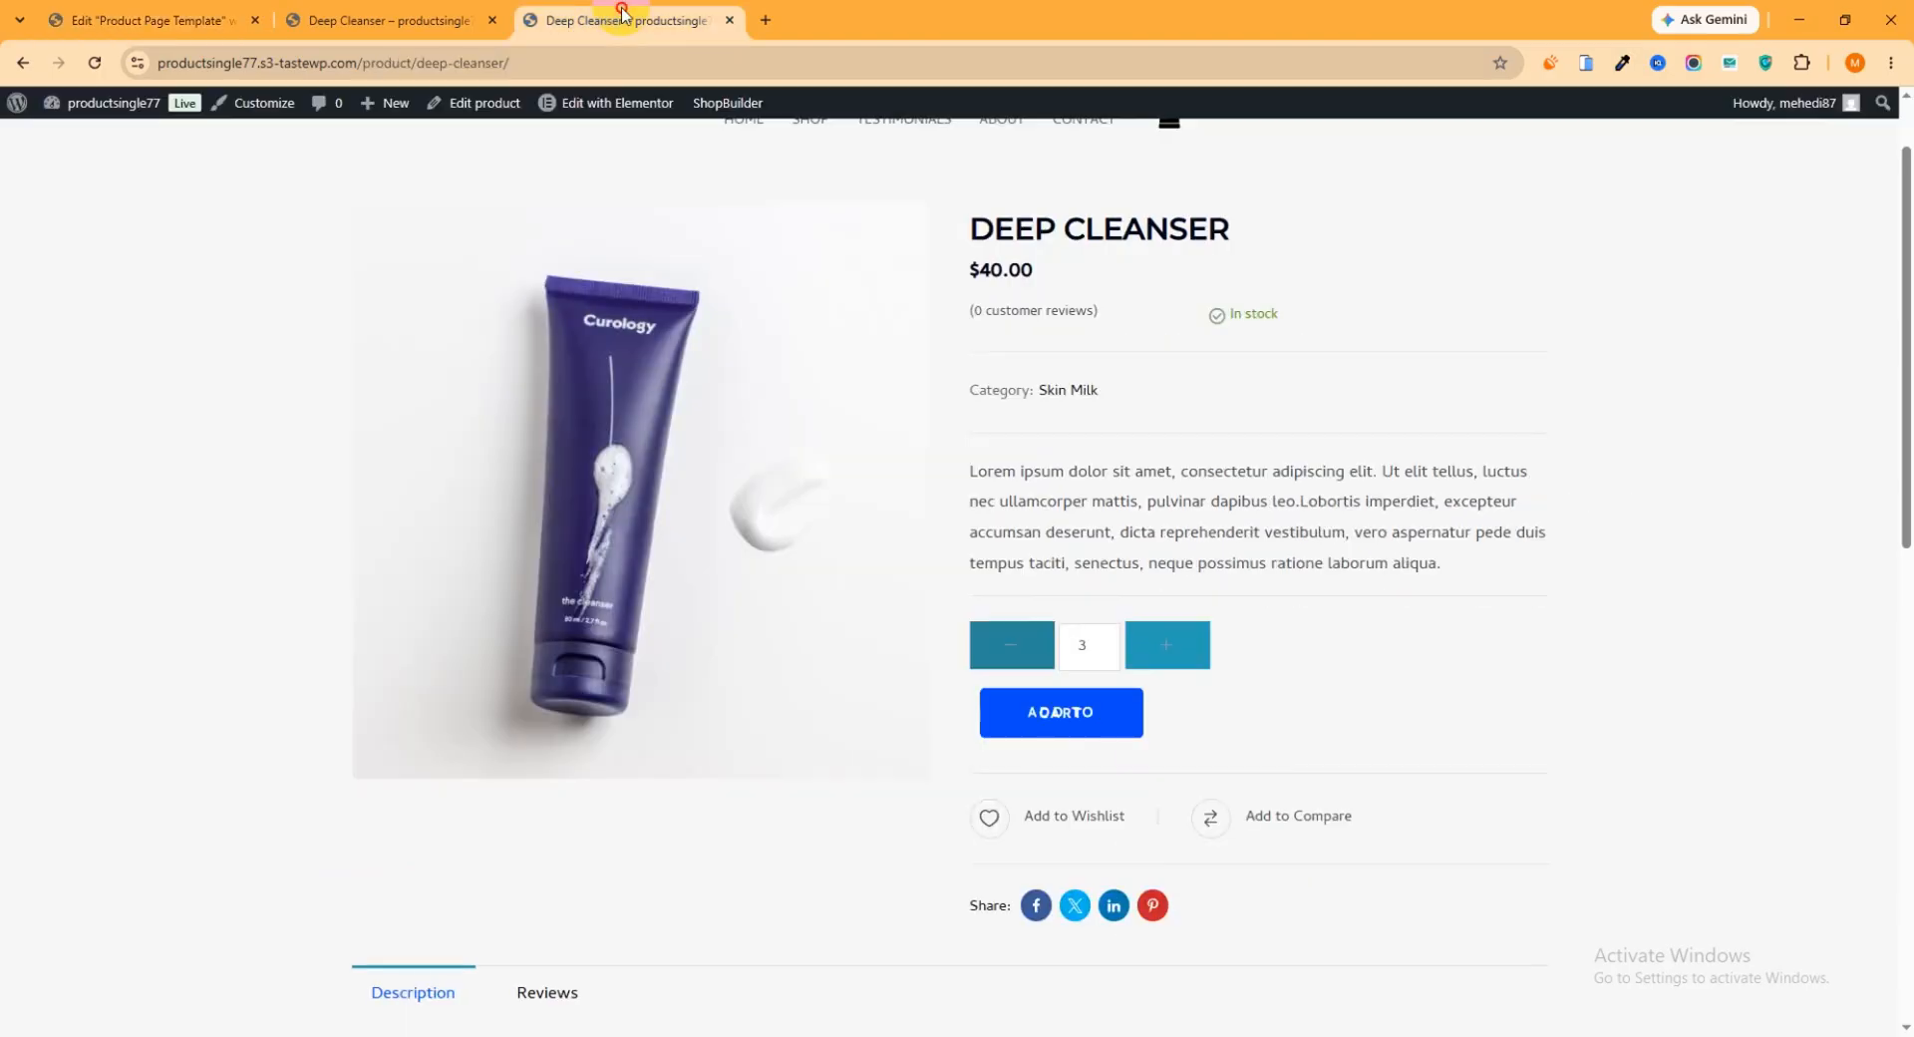
click(106, 71)
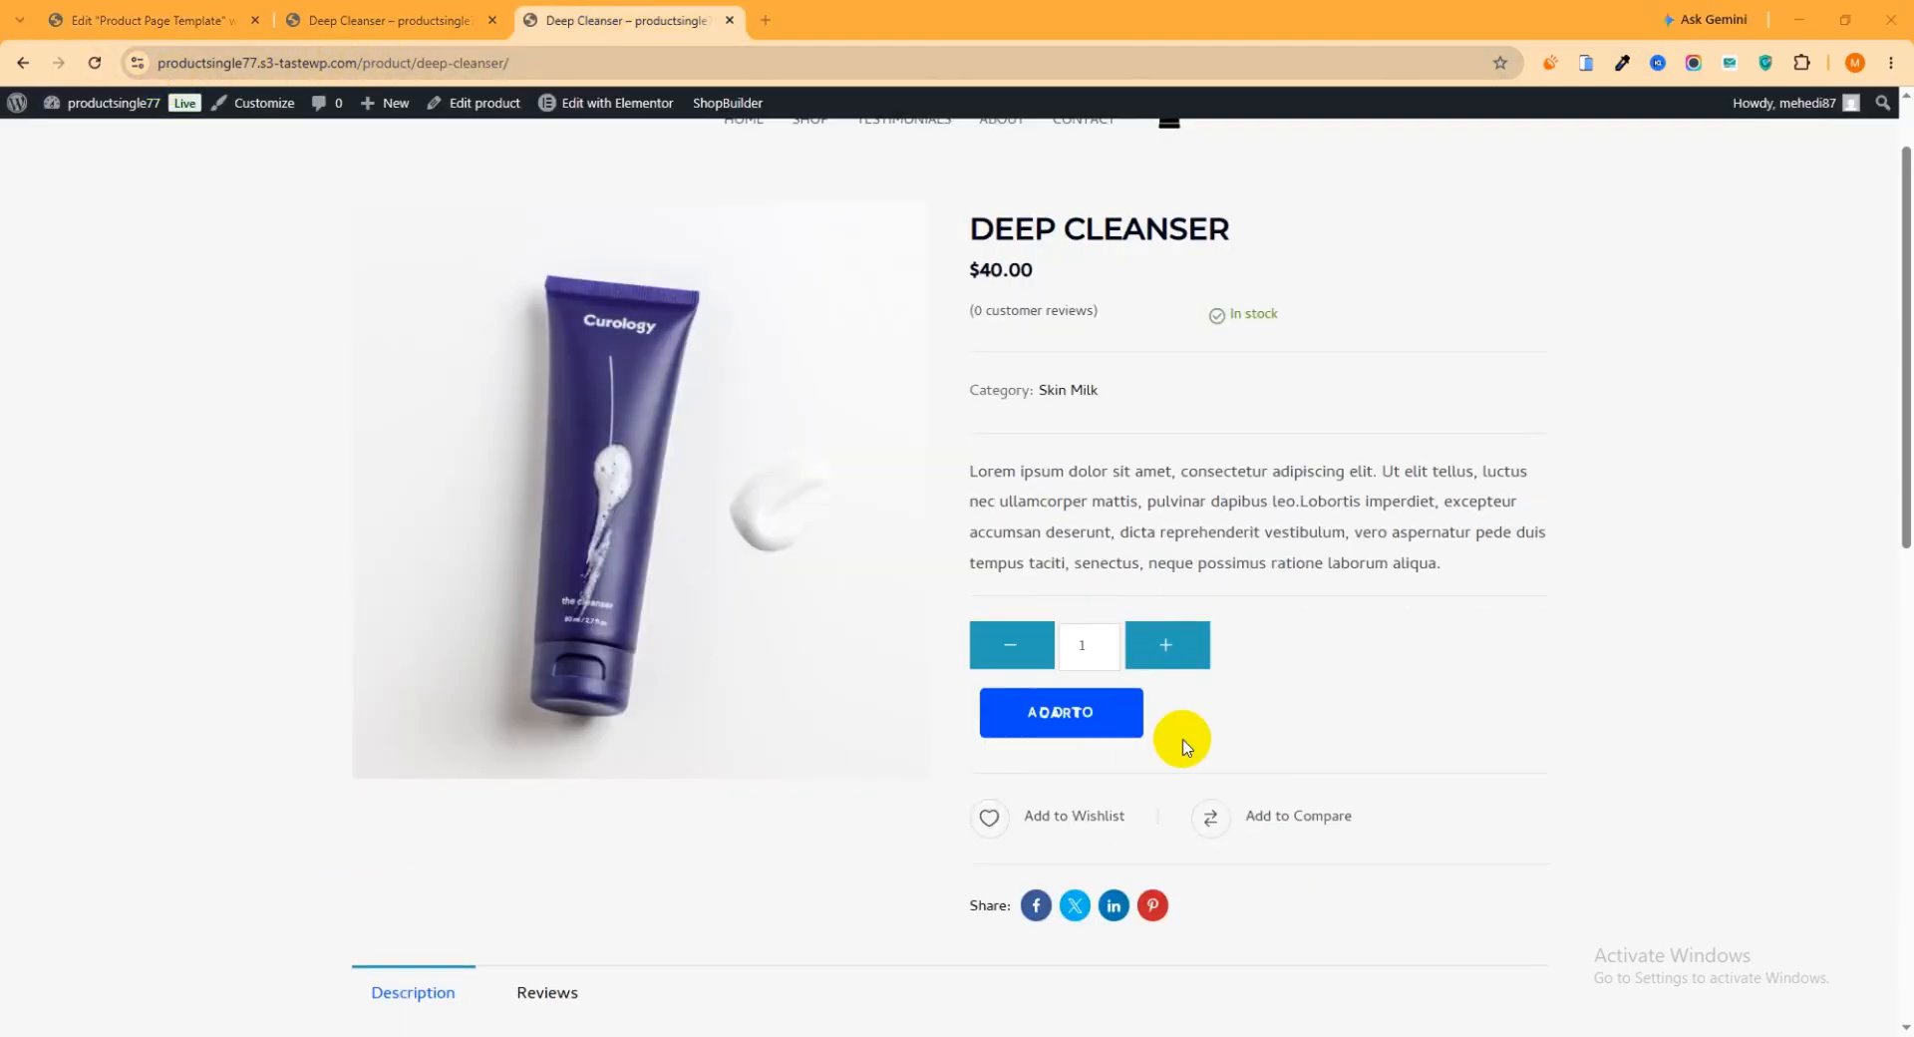
click(1177, 647)
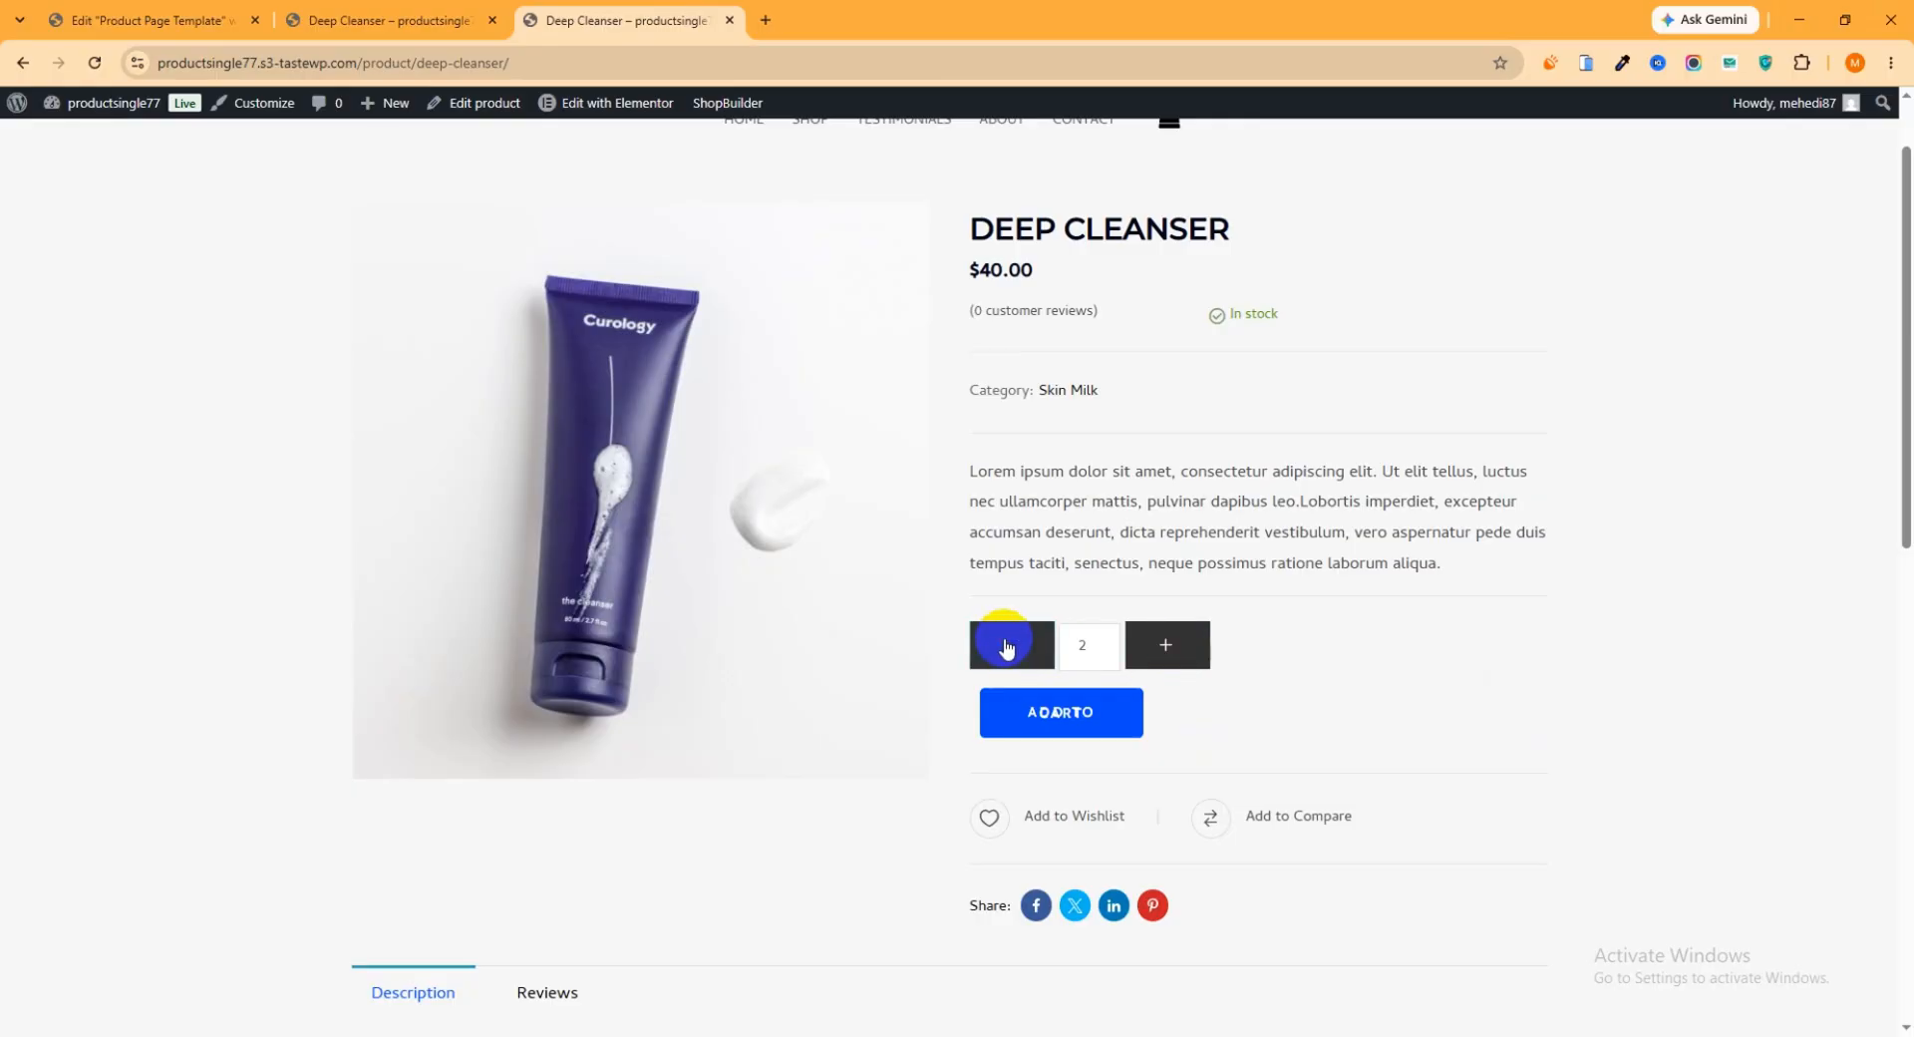
click(1006, 640)
click(1162, 642)
click(993, 642)
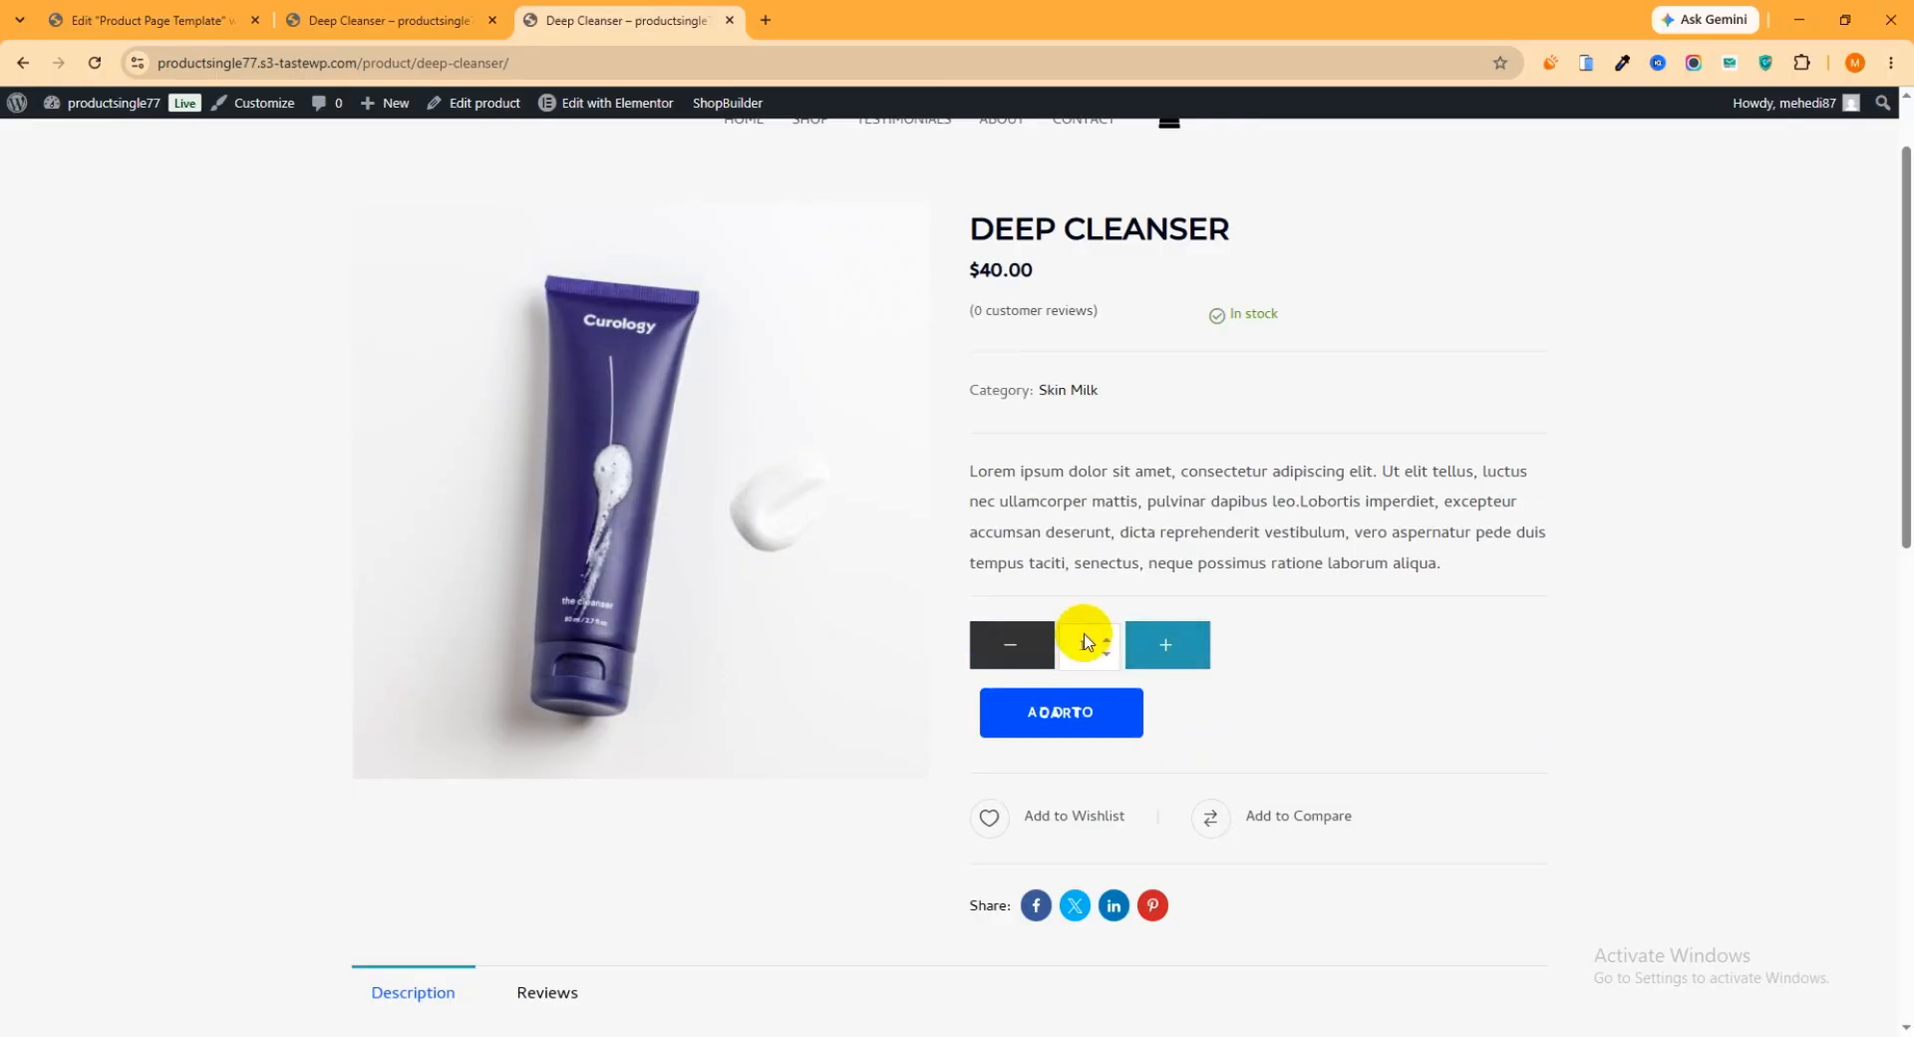
click(1172, 646)
click(1004, 653)
click(1163, 658)
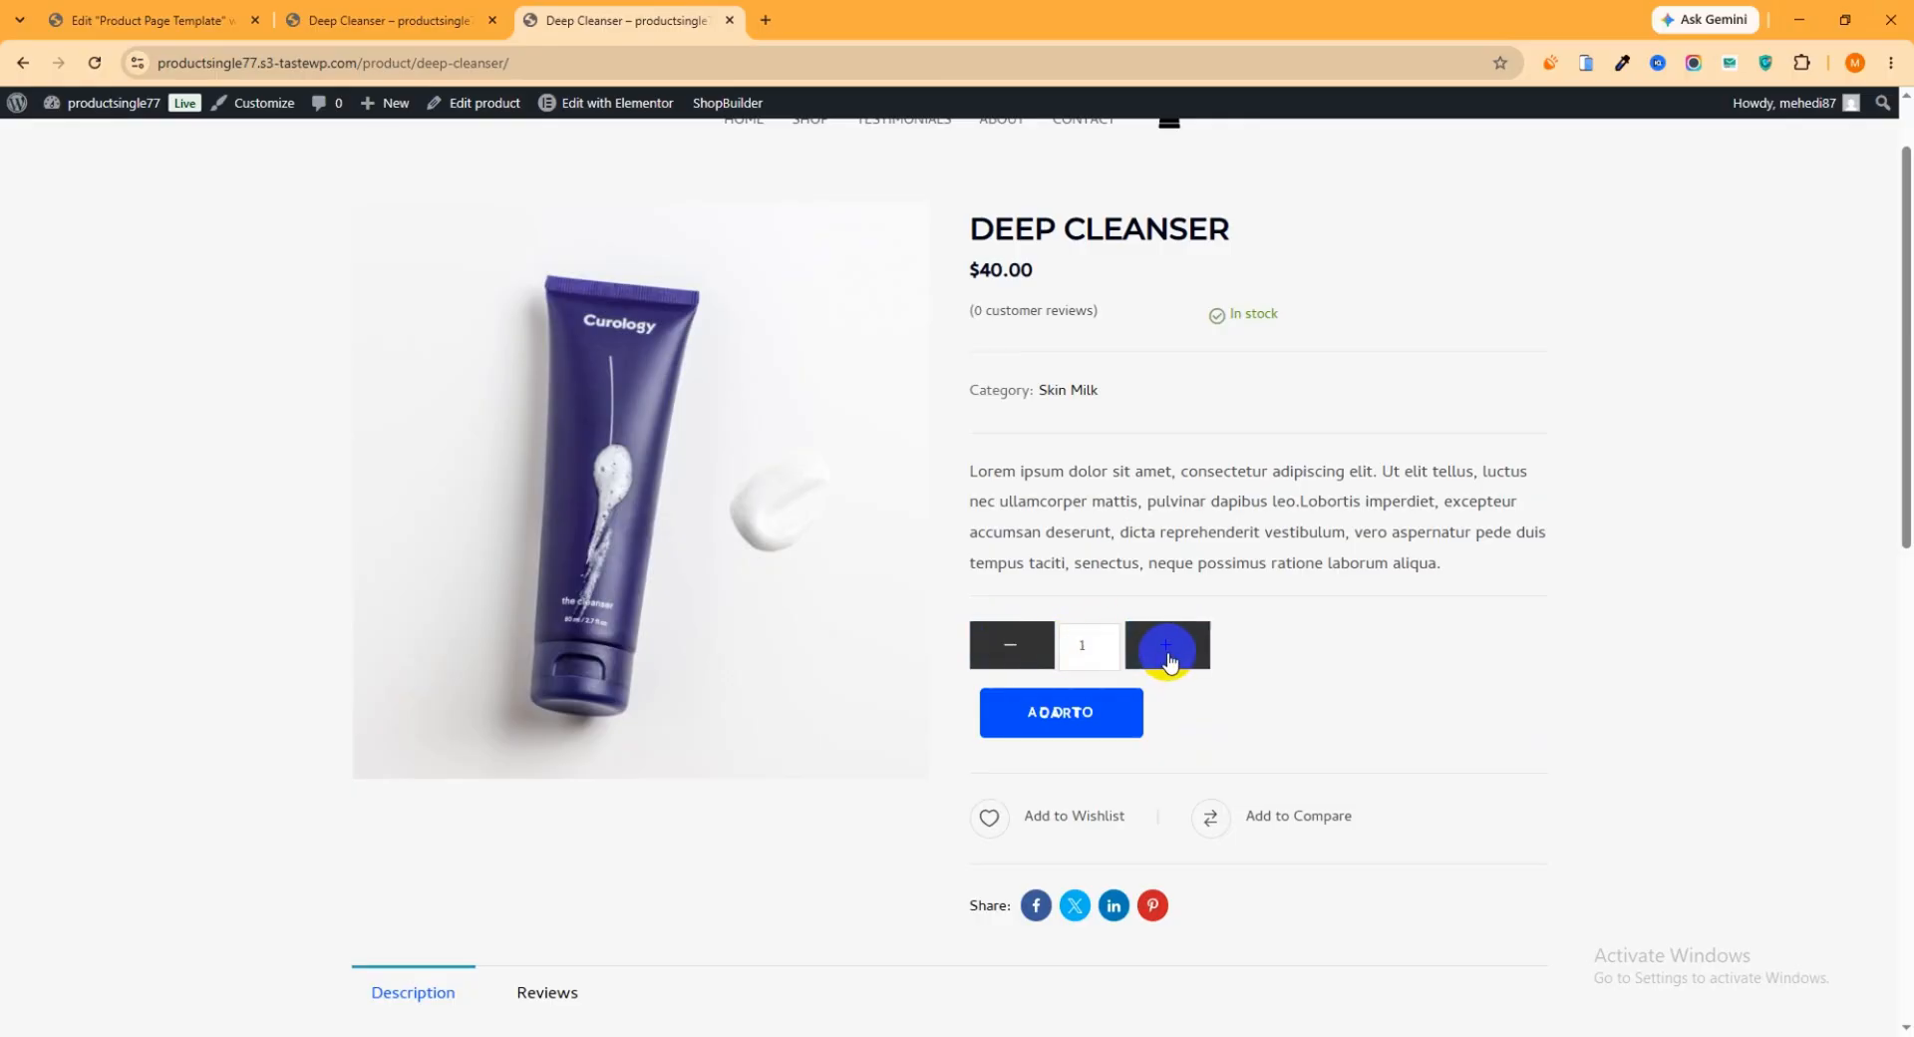
click(1004, 649)
click(1156, 648)
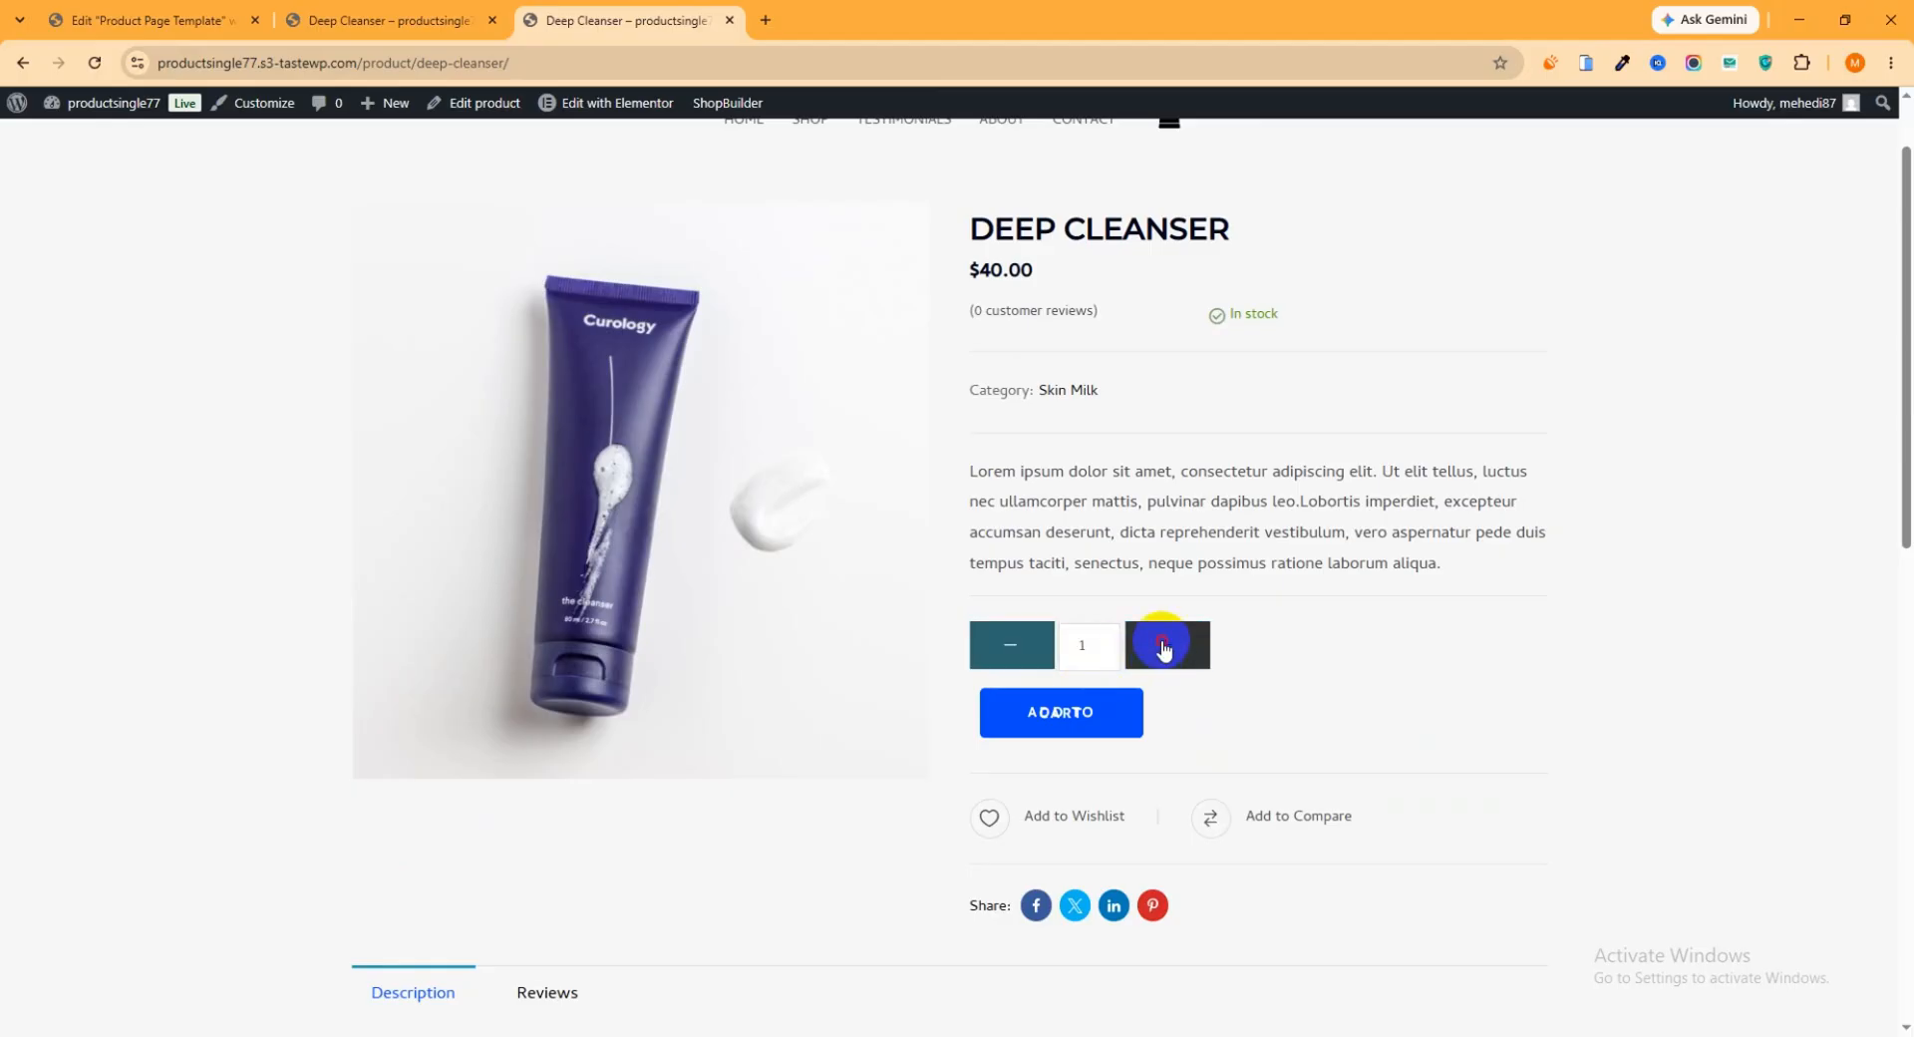
Highlight the product price below the Deep Cleanser title to examine its styling
scroll(1246, 508, up, 1)
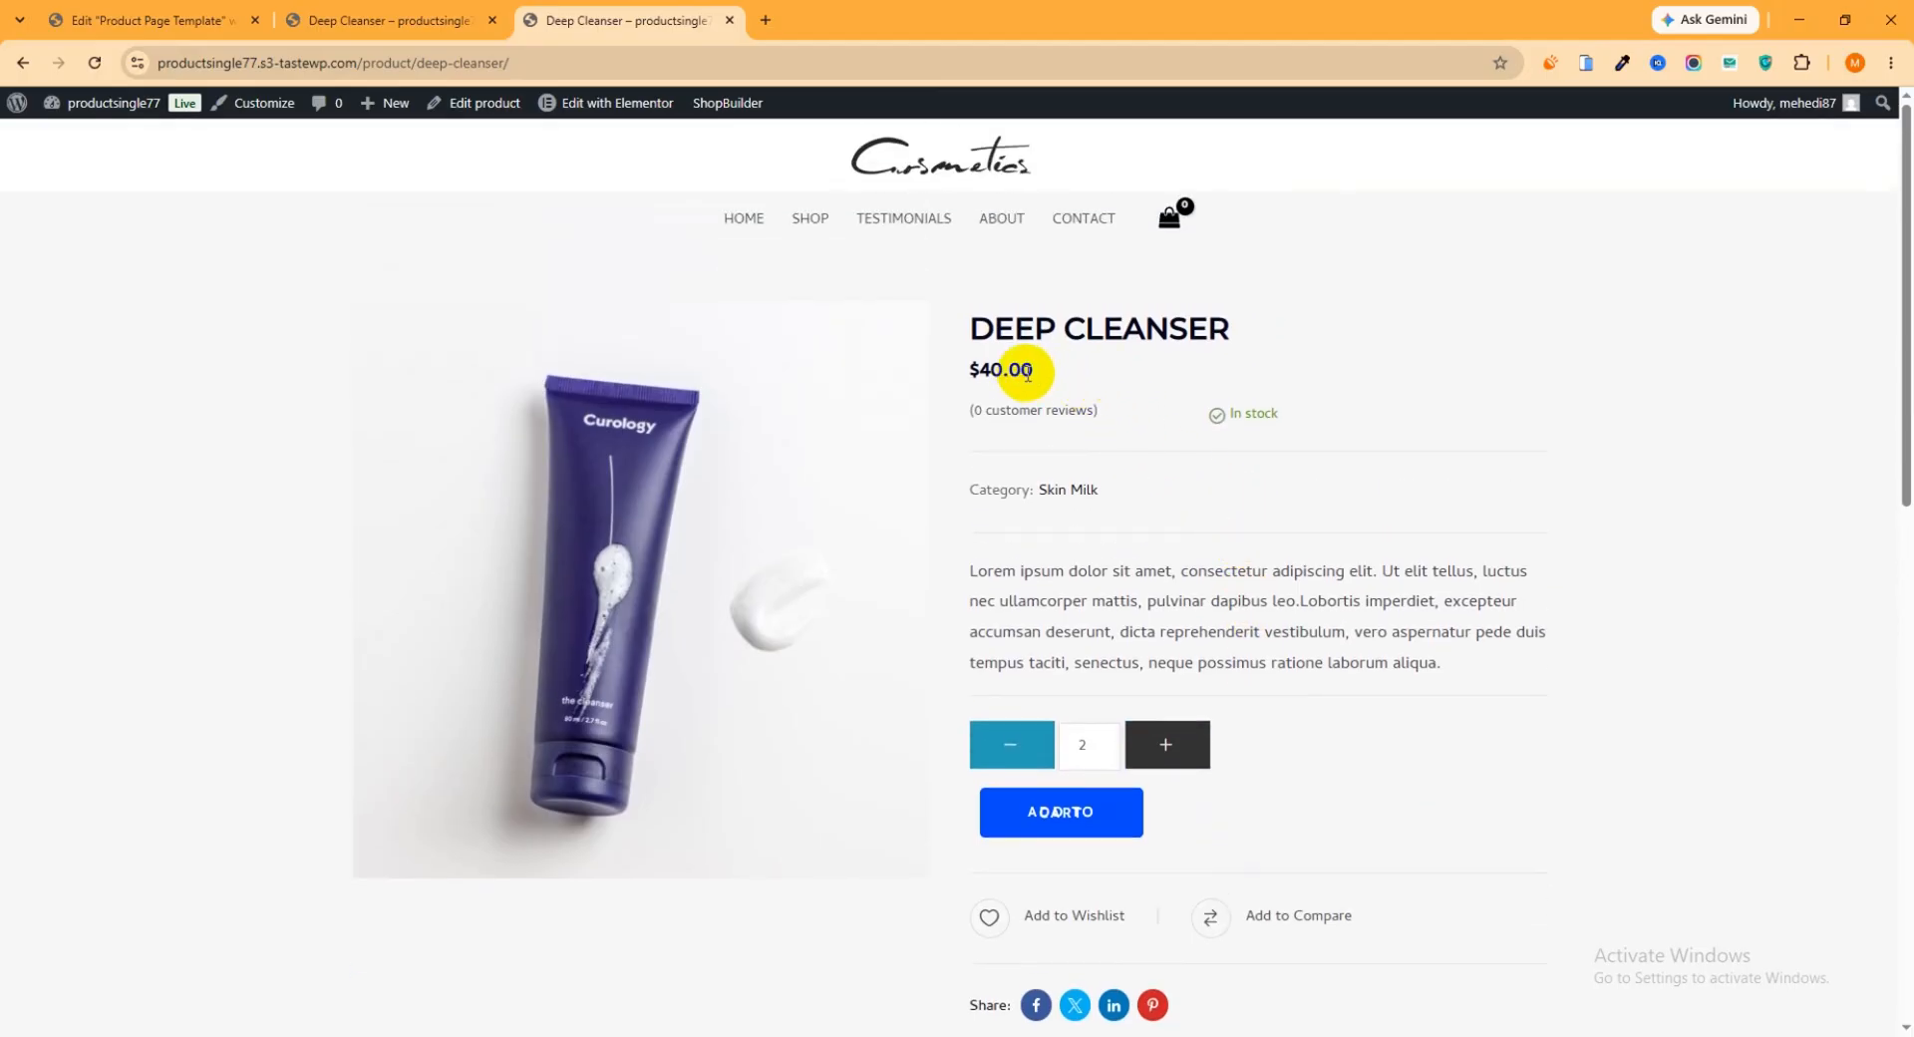
drag(1059, 375, 984, 368)
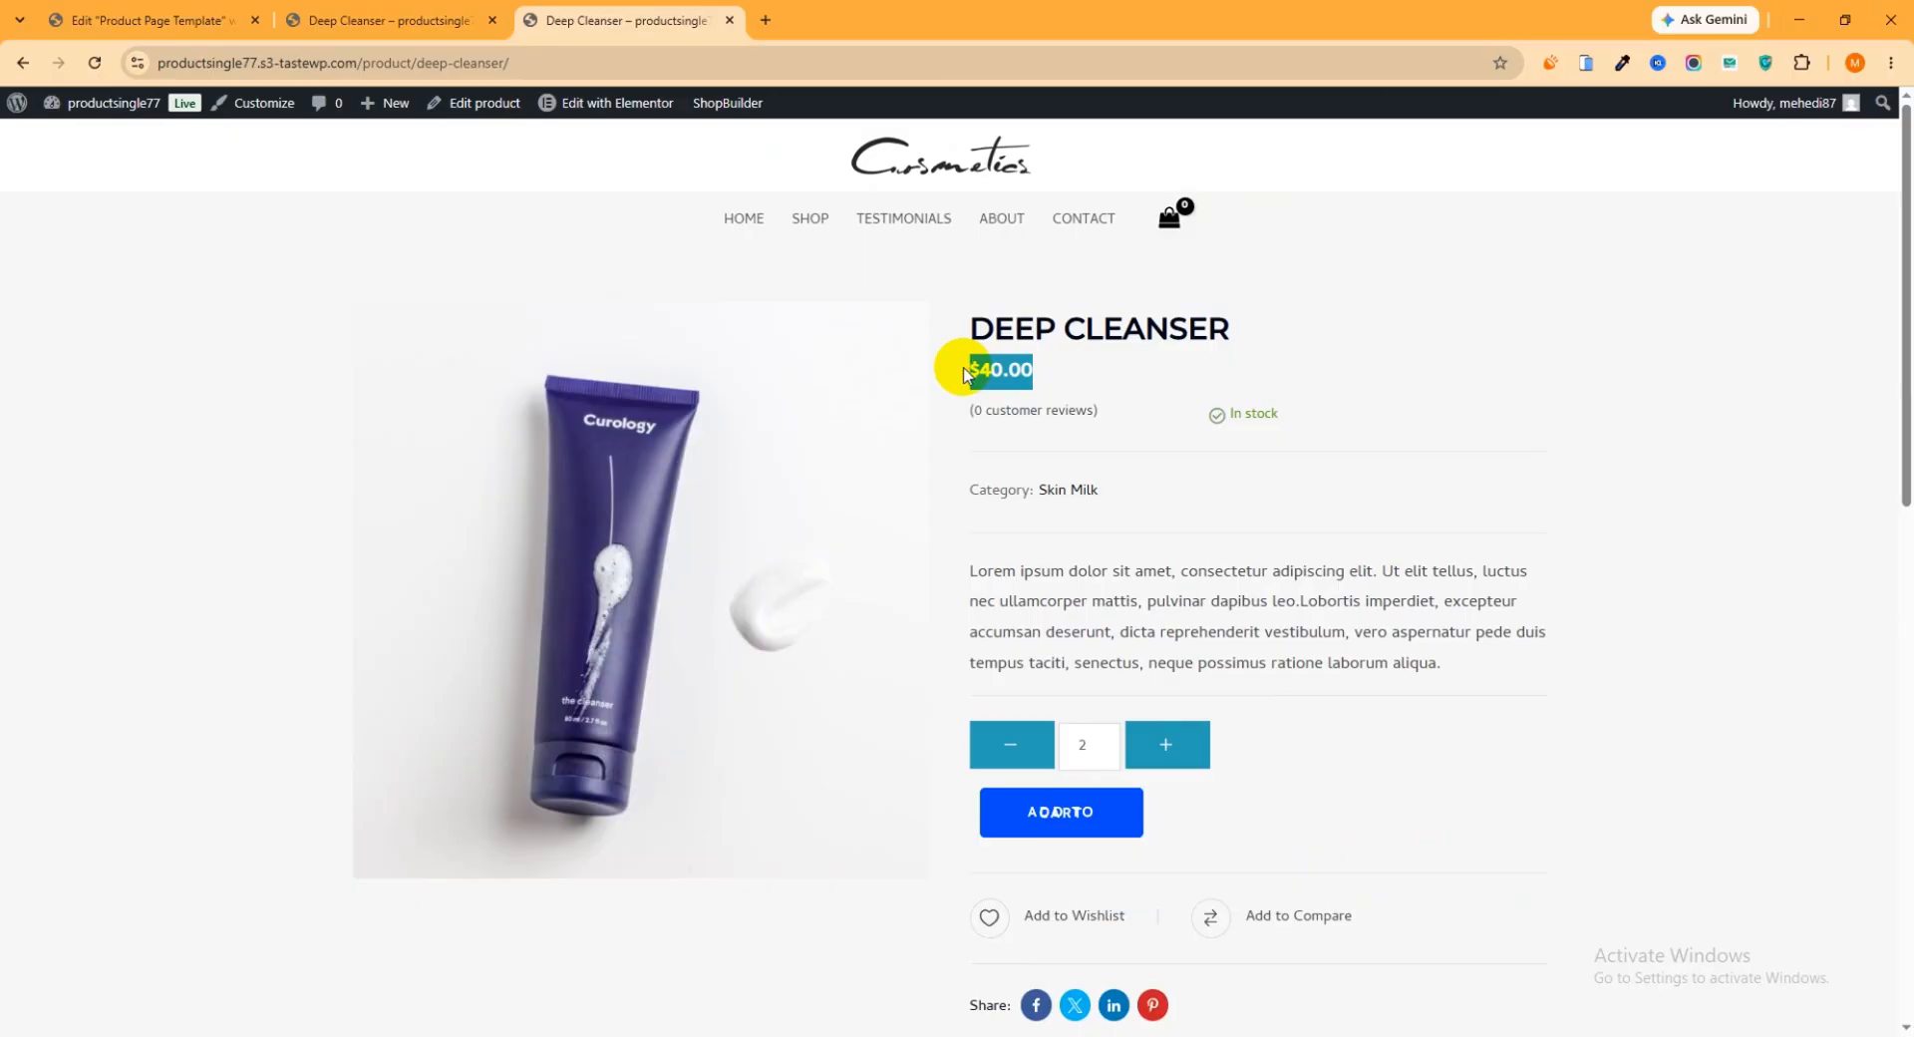
drag(1034, 368, 957, 363)
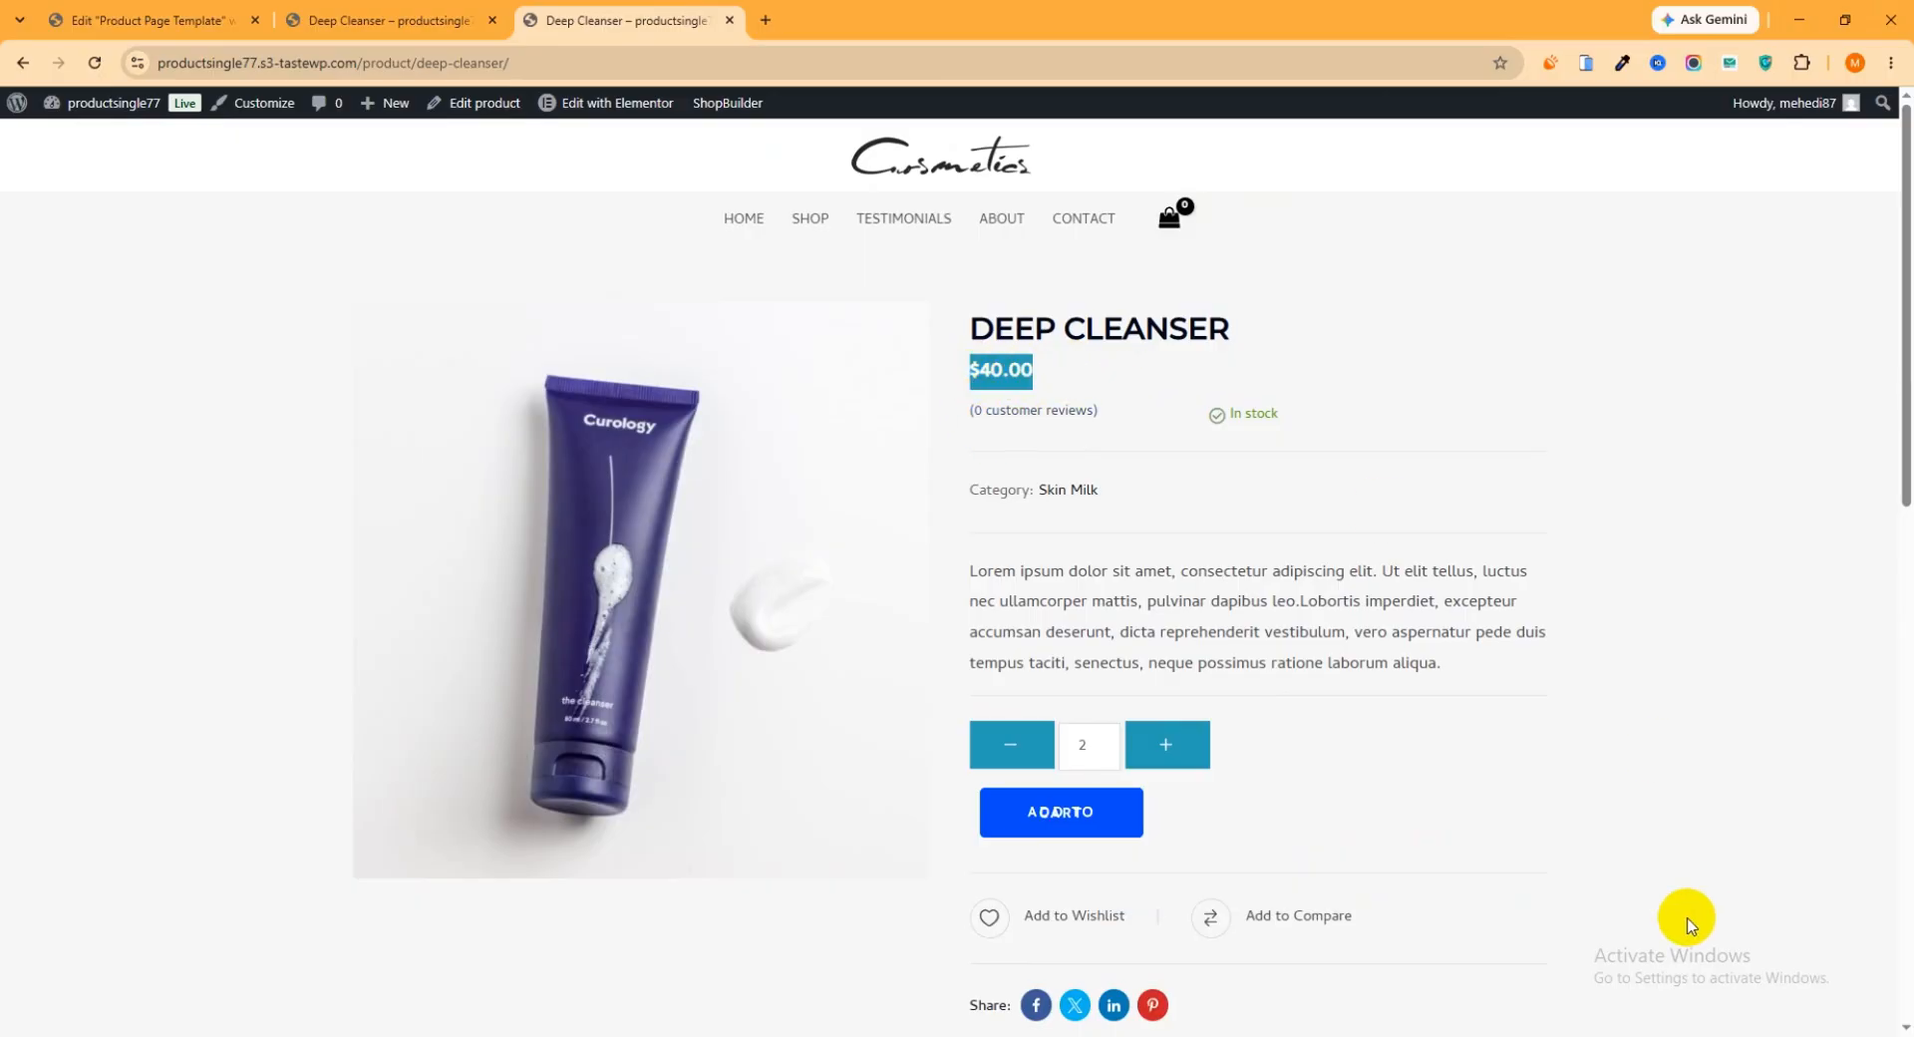
Return to the Elementor template and delete the Product Price widget below the product title
click(150, 20)
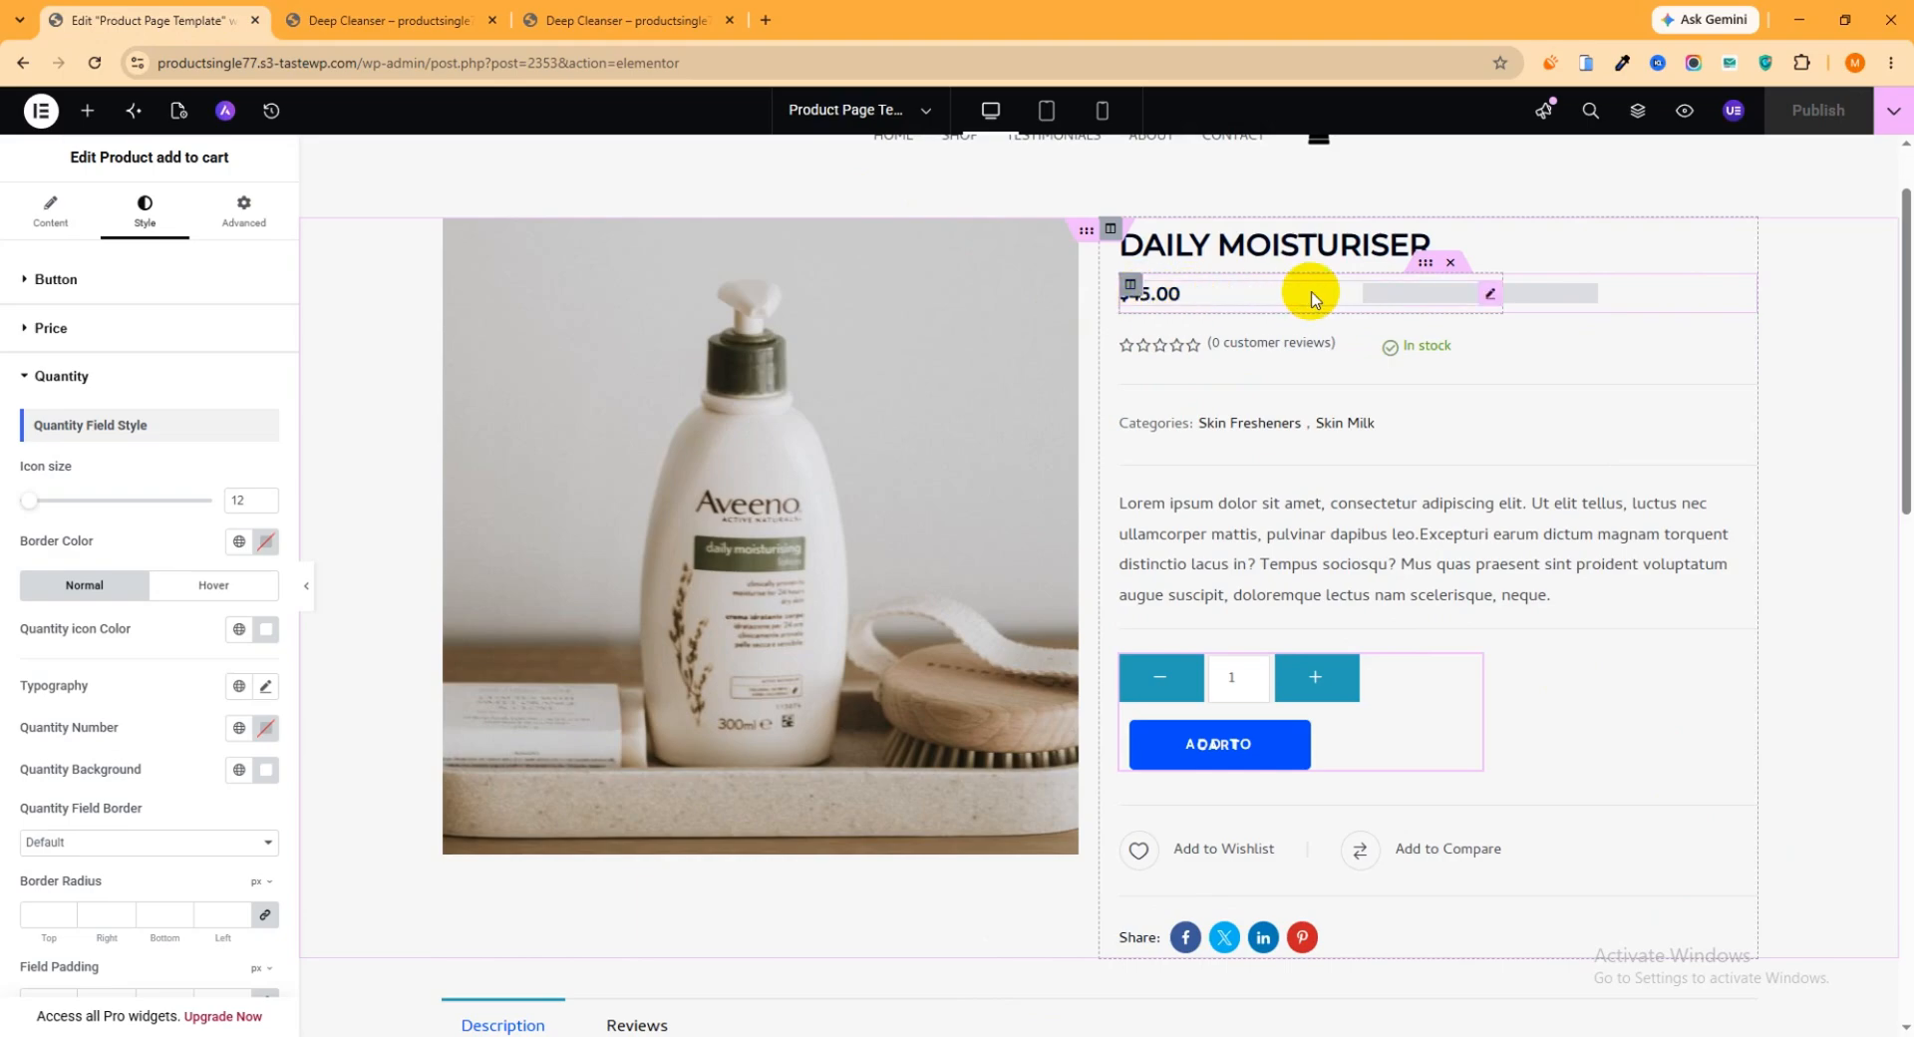
right_click(1184, 297)
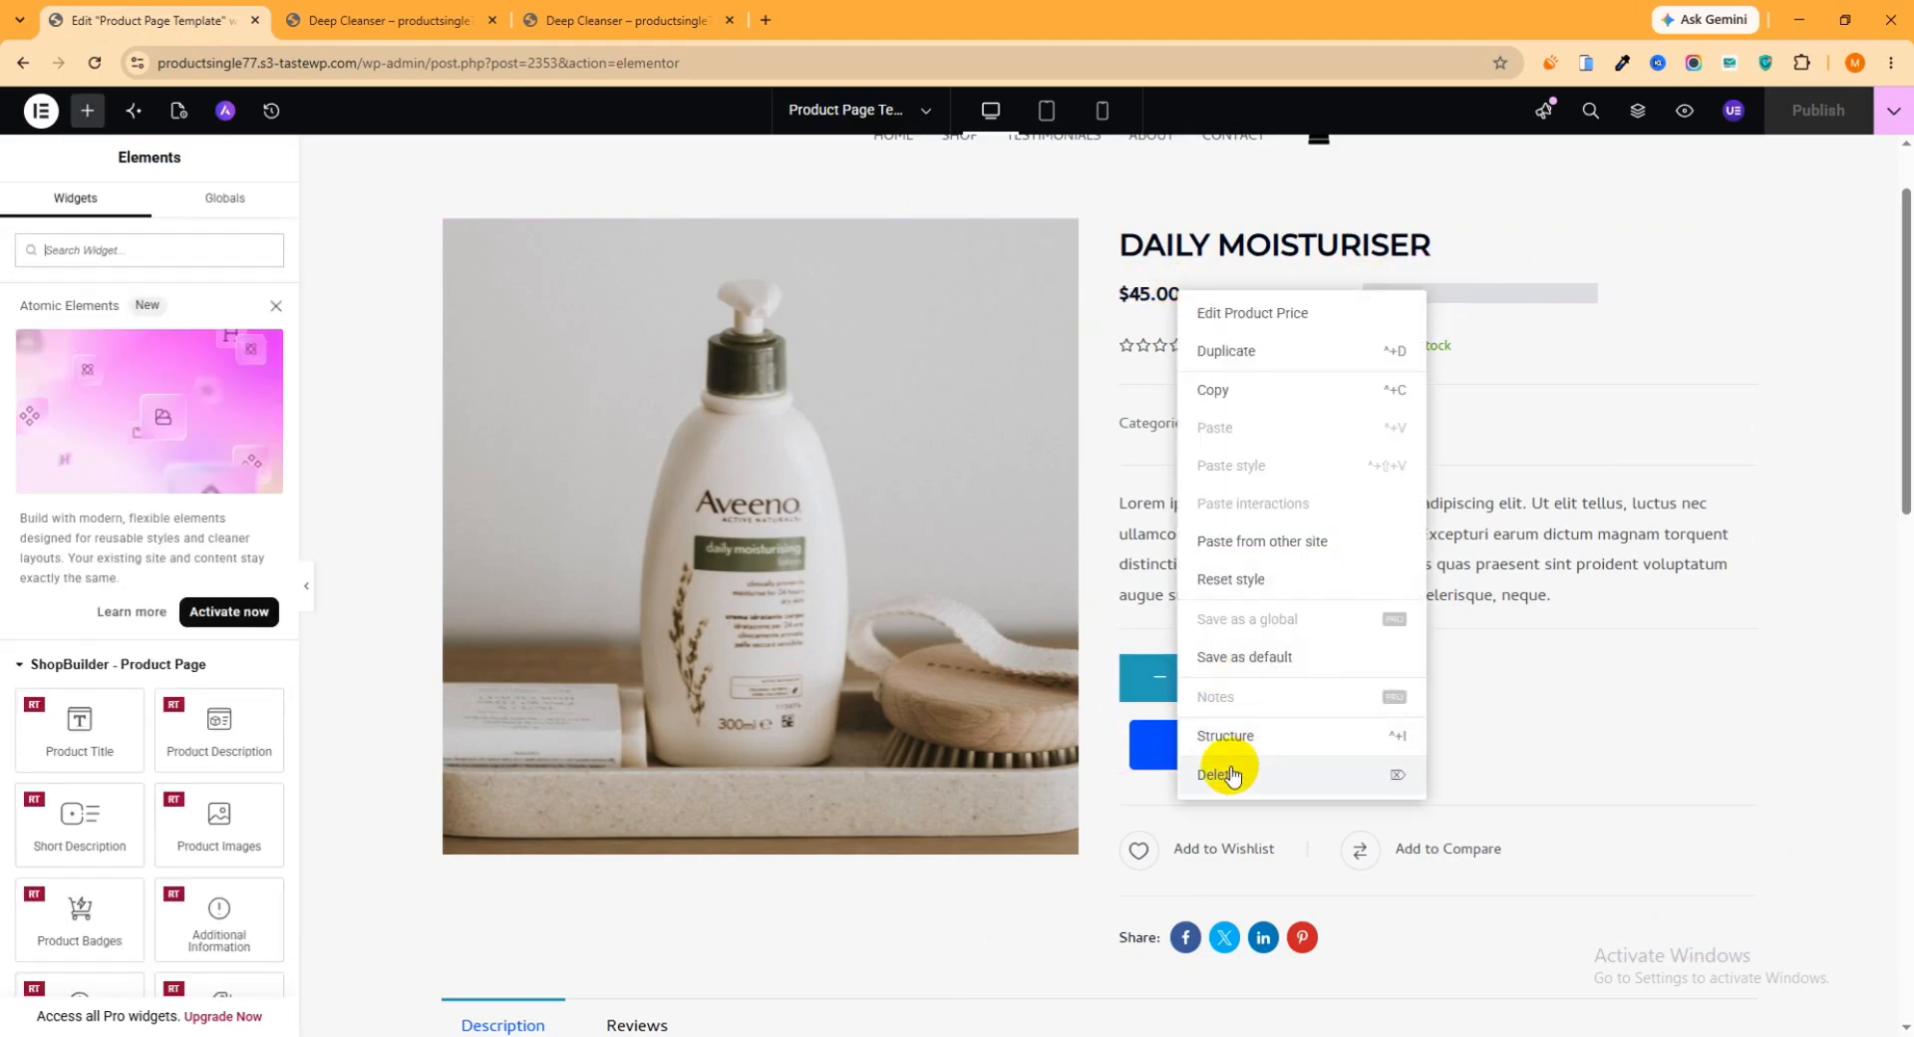
click(1236, 314)
scroll(1333, 542, down, 1)
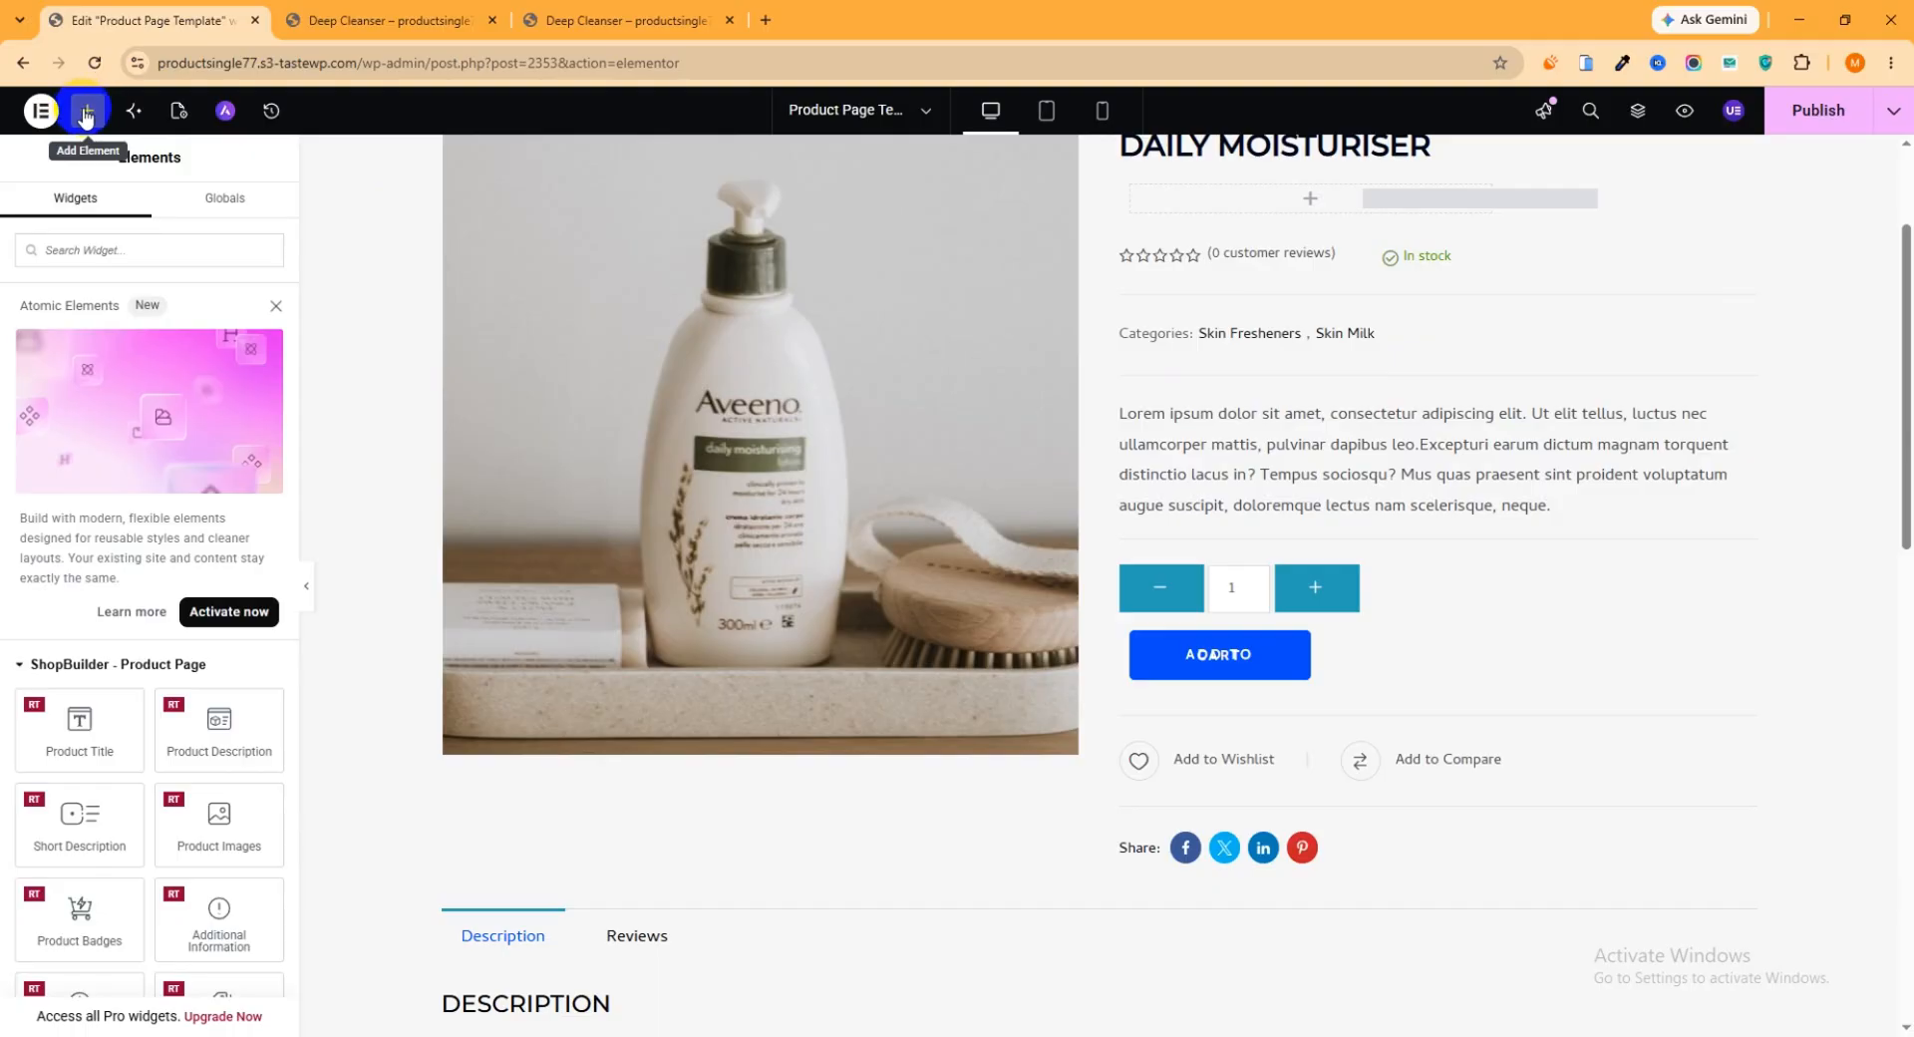
Find the ShopBuilder Product Price widget, place it beneath the product categories line, and publish the template
click(90, 250)
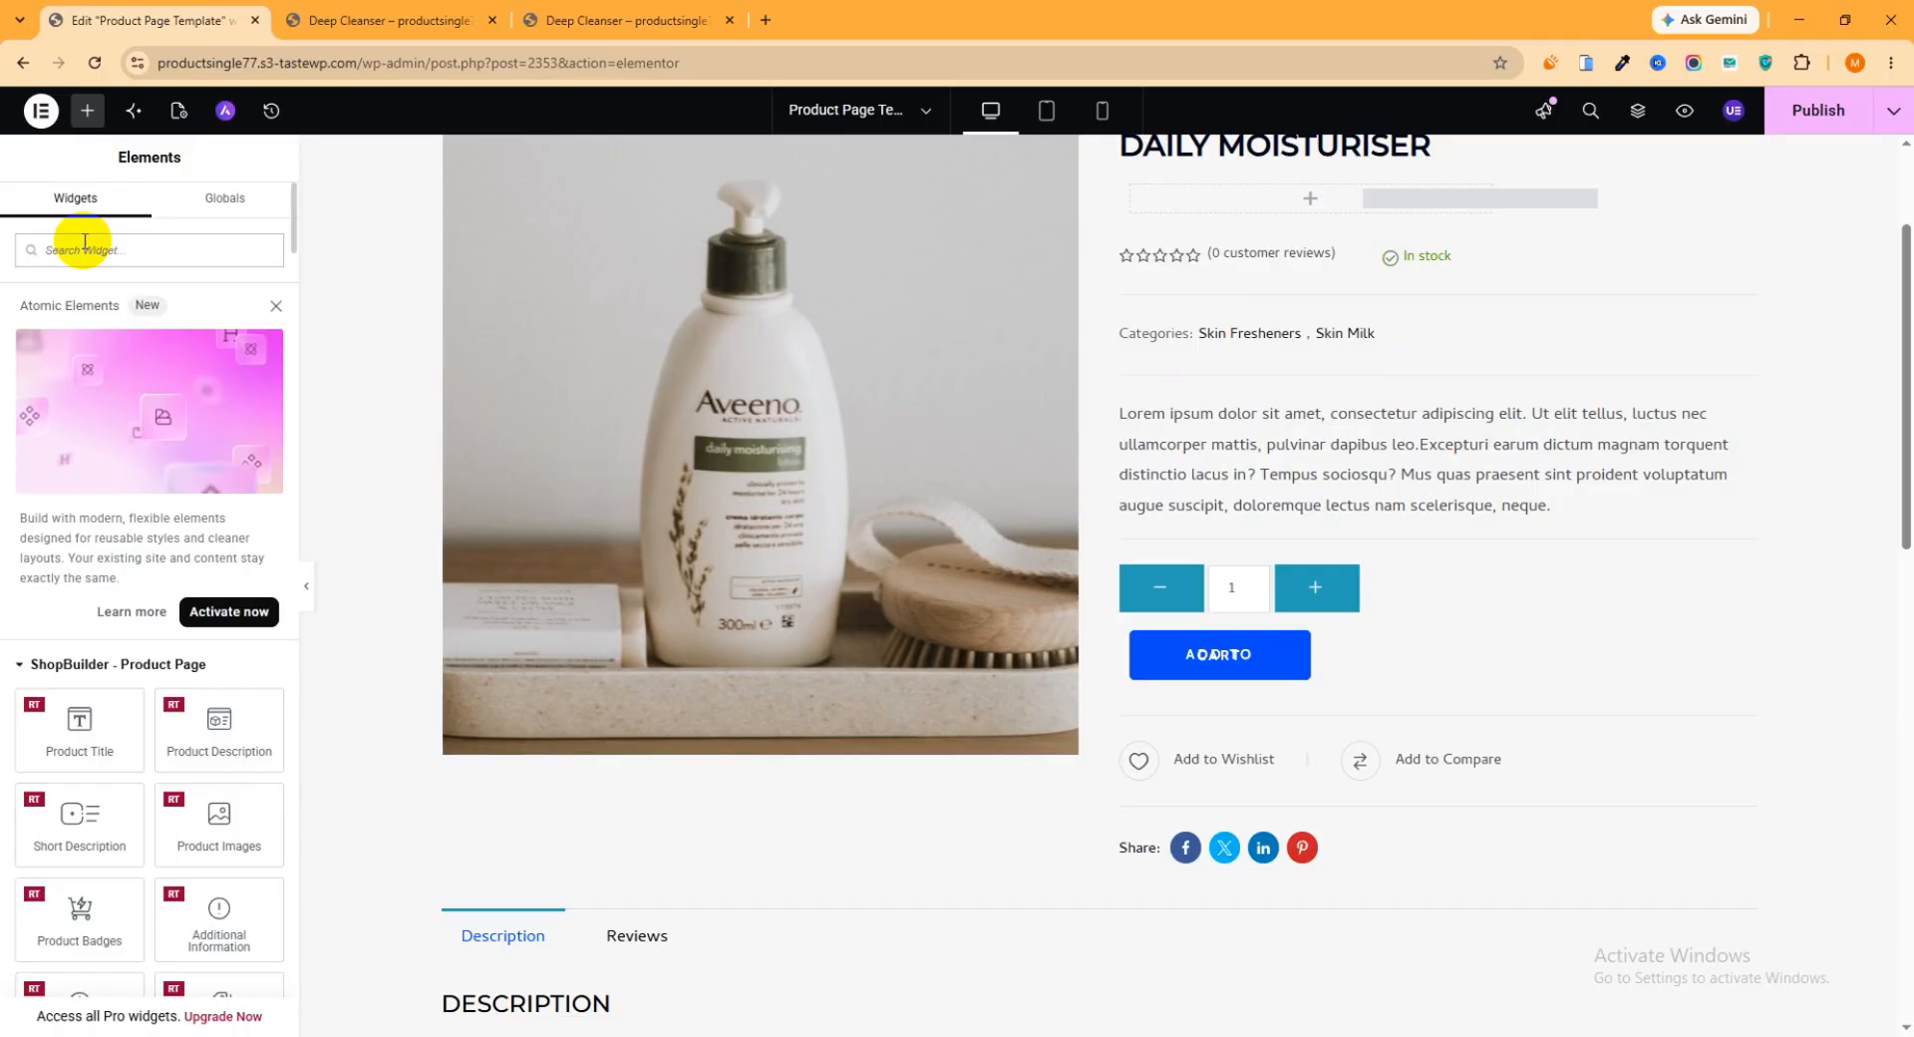
text(pro)
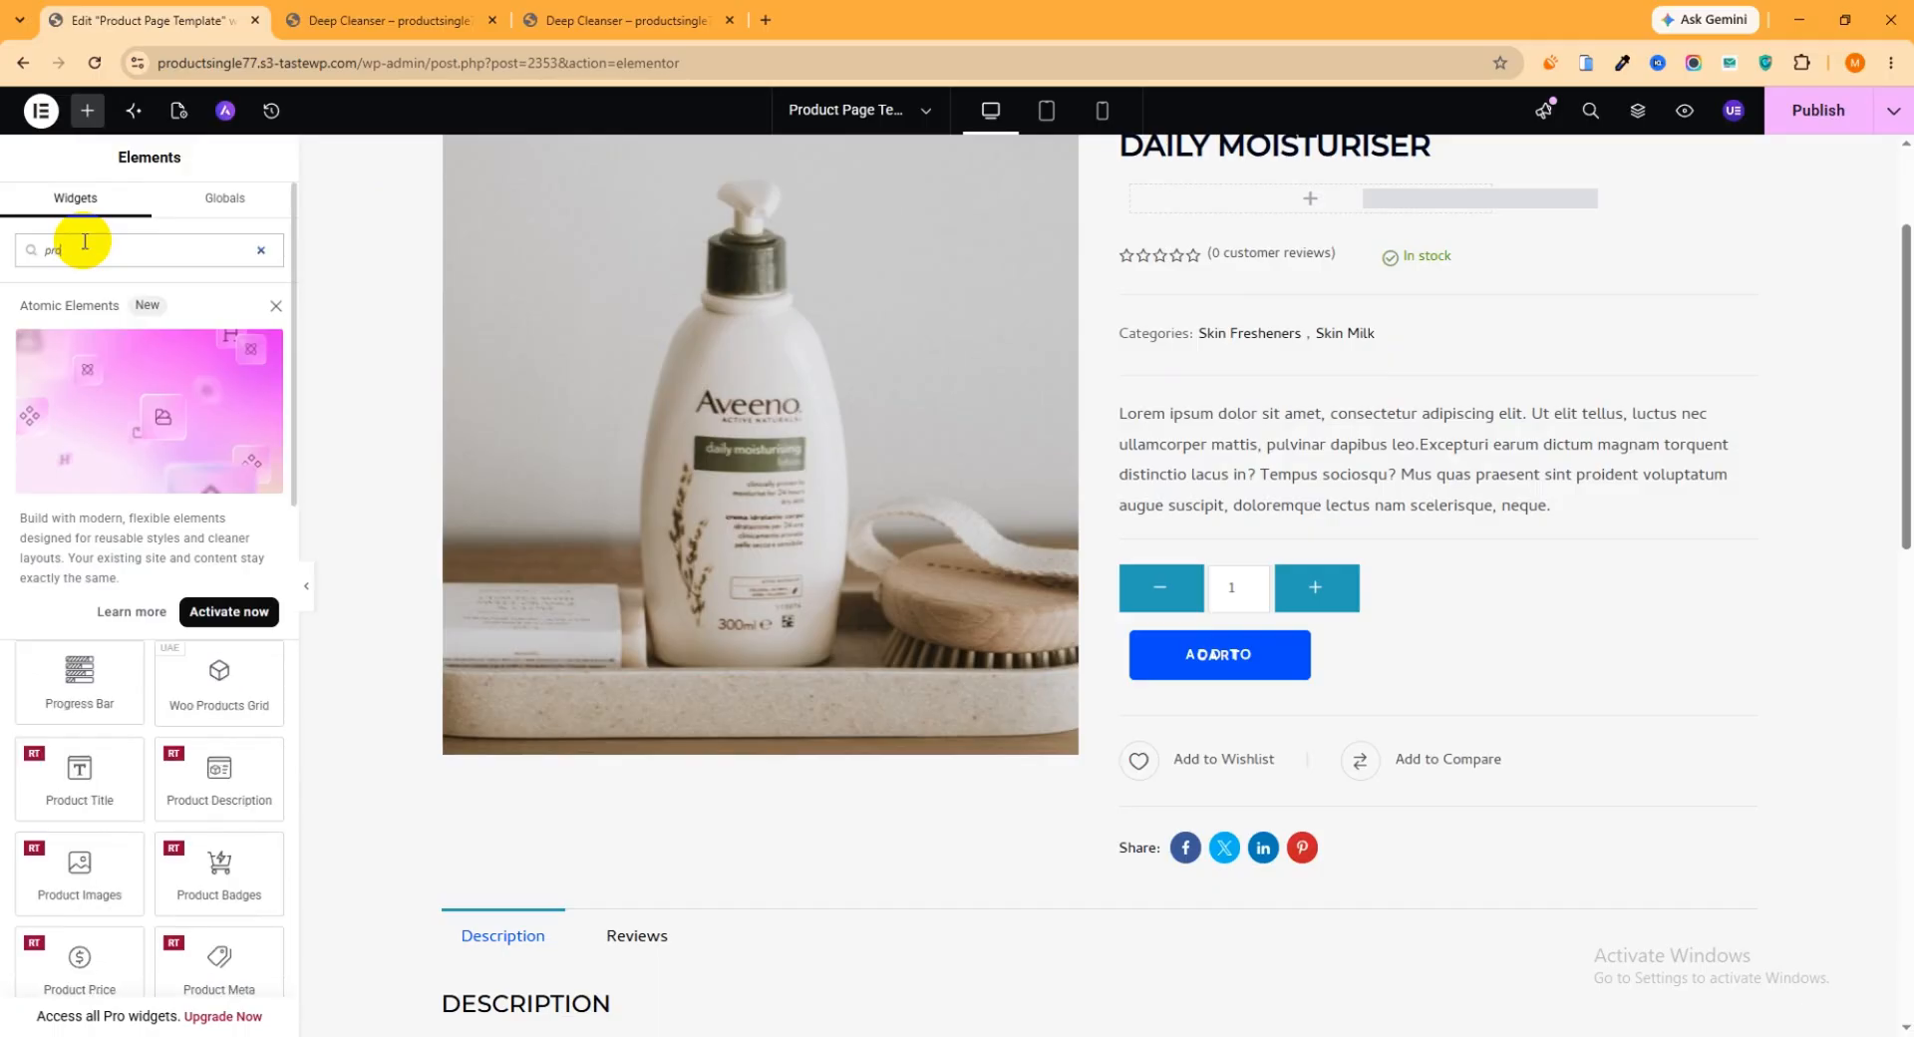
text(du)
text(cts)
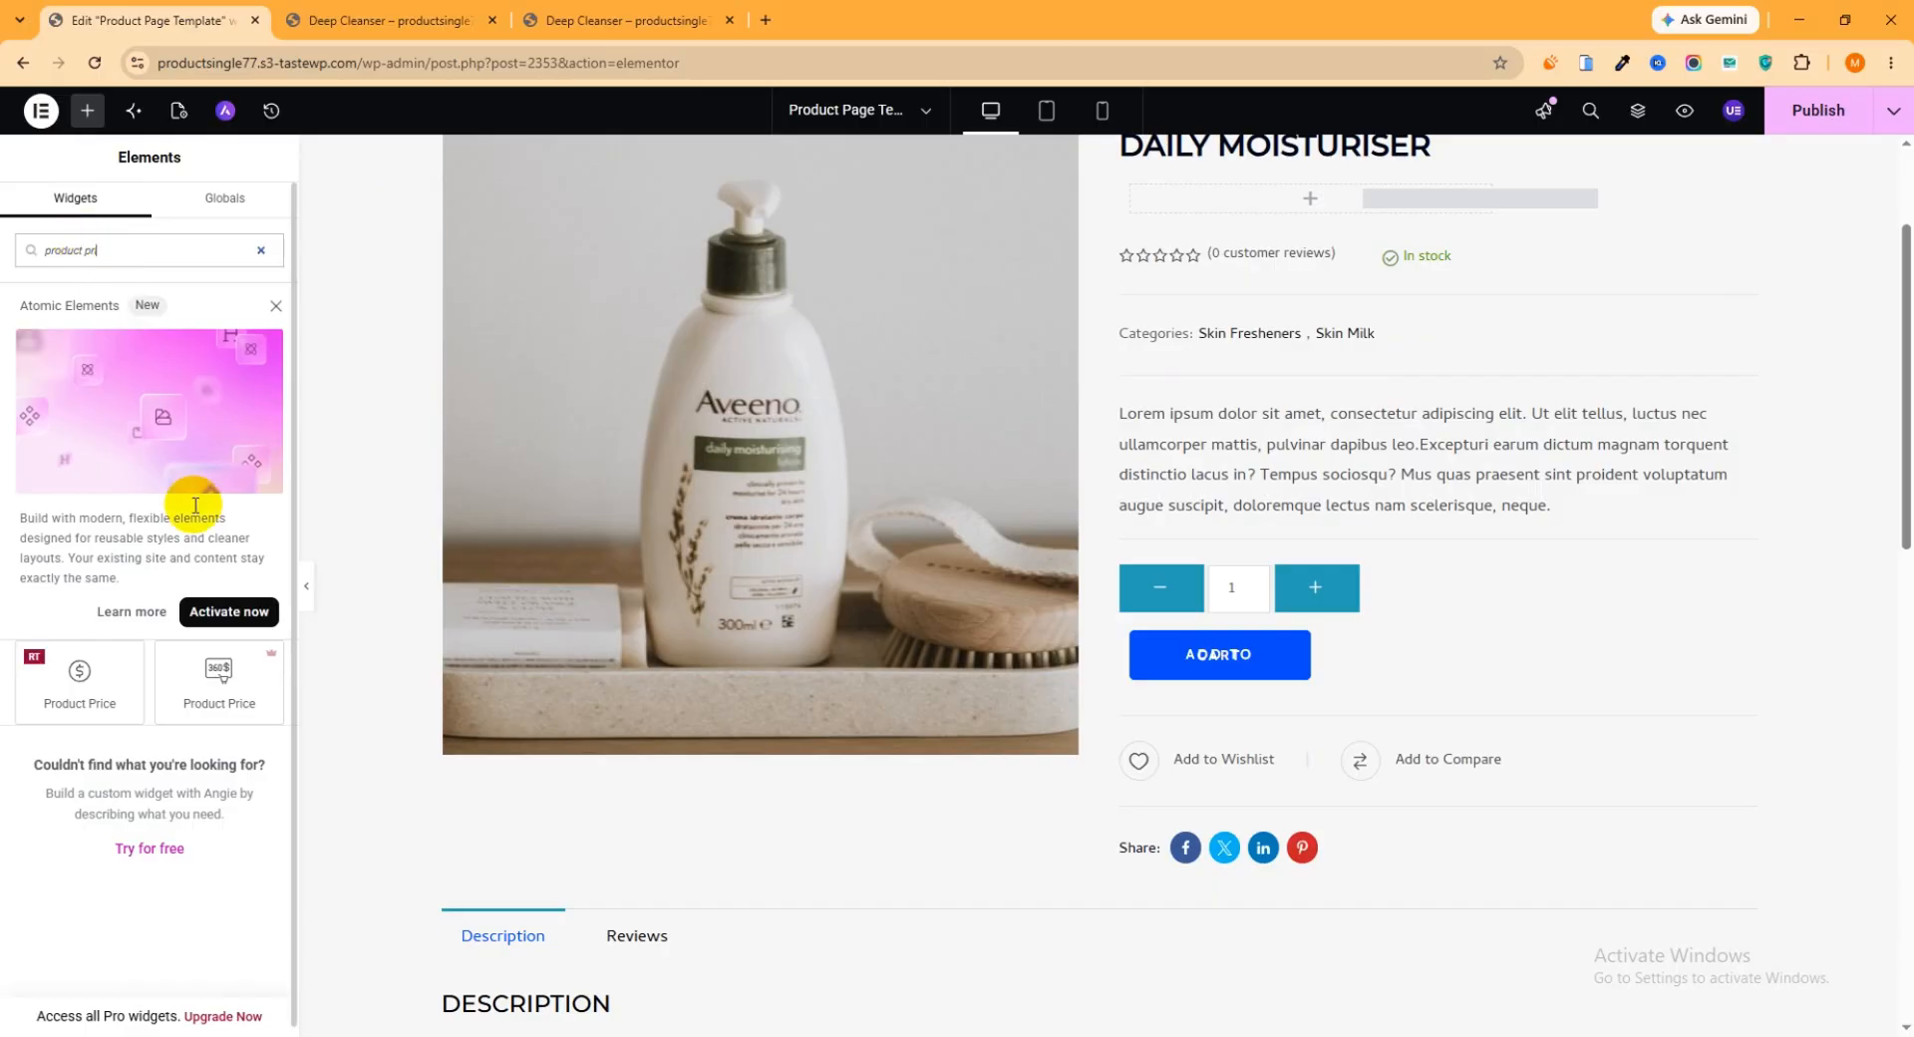
drag(83, 706, 1486, 398)
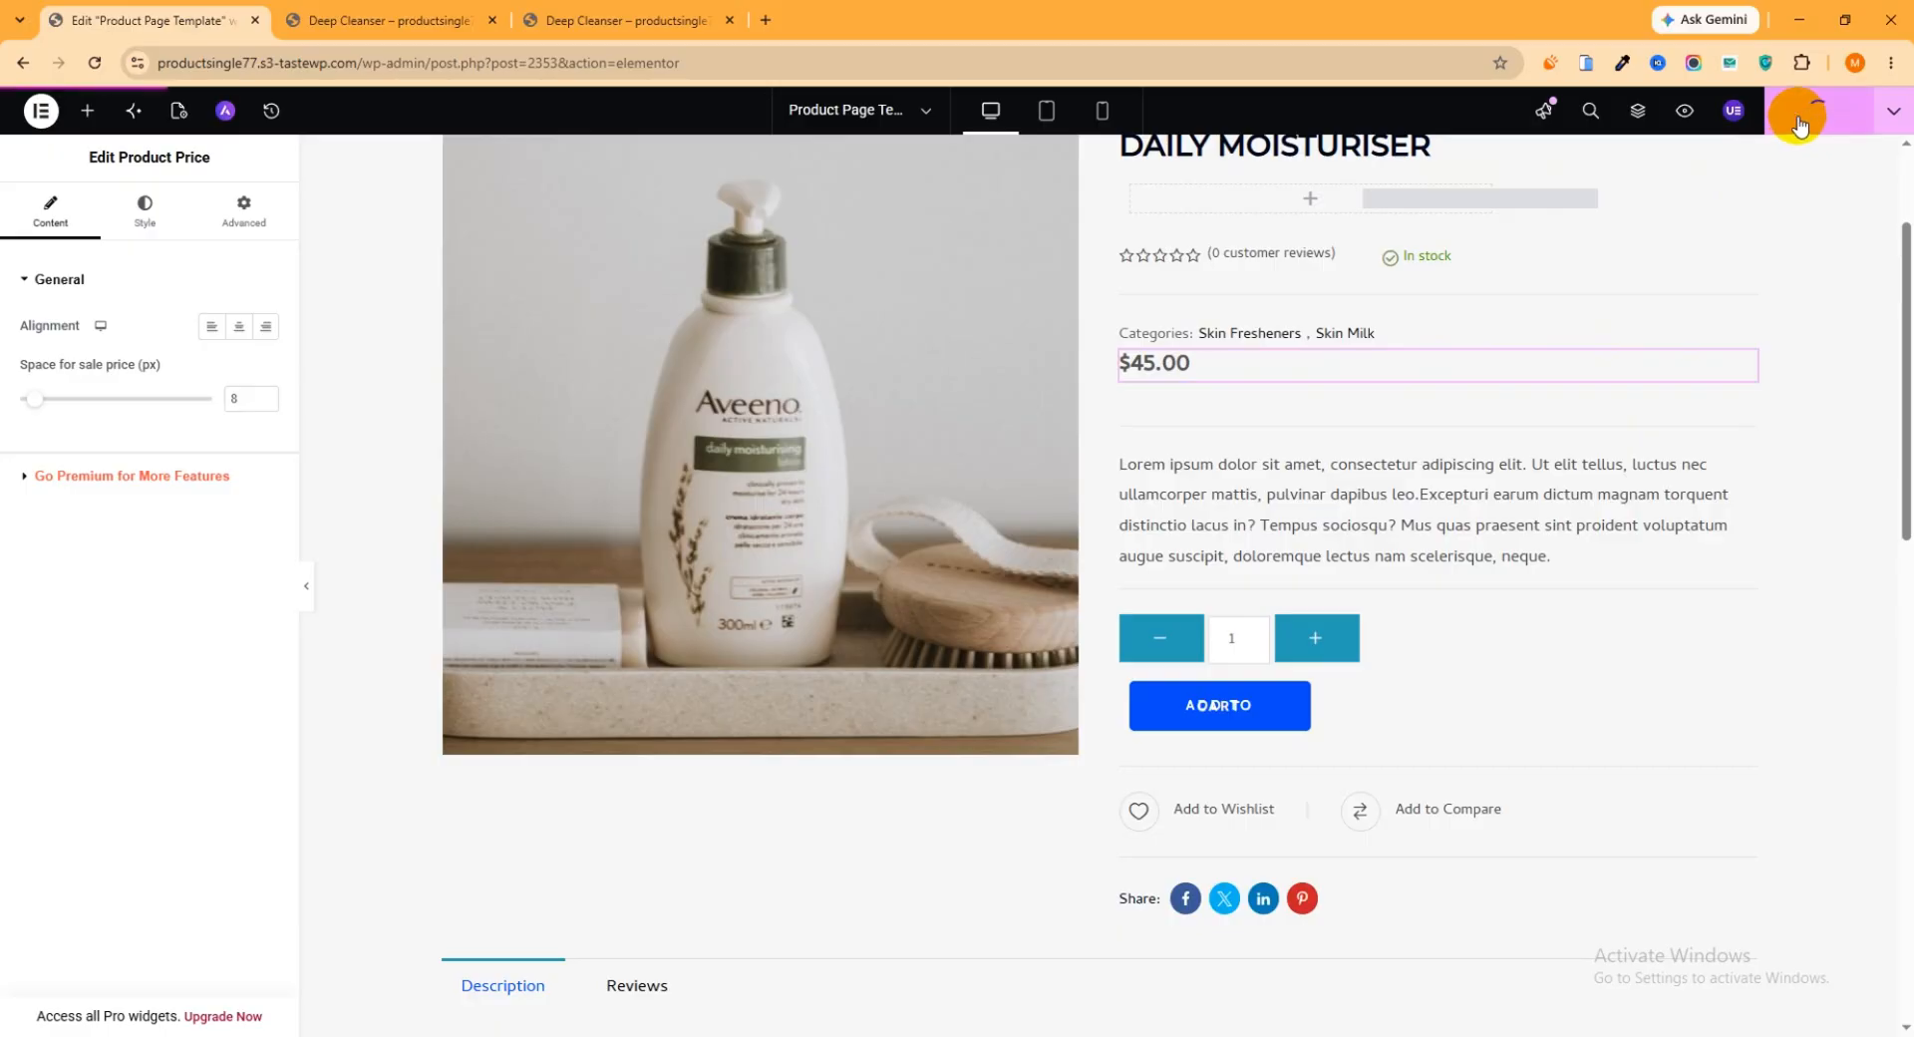
Reload the live Deep Cleanser page and check the relocated price and the add to cart area
click(643, 22)
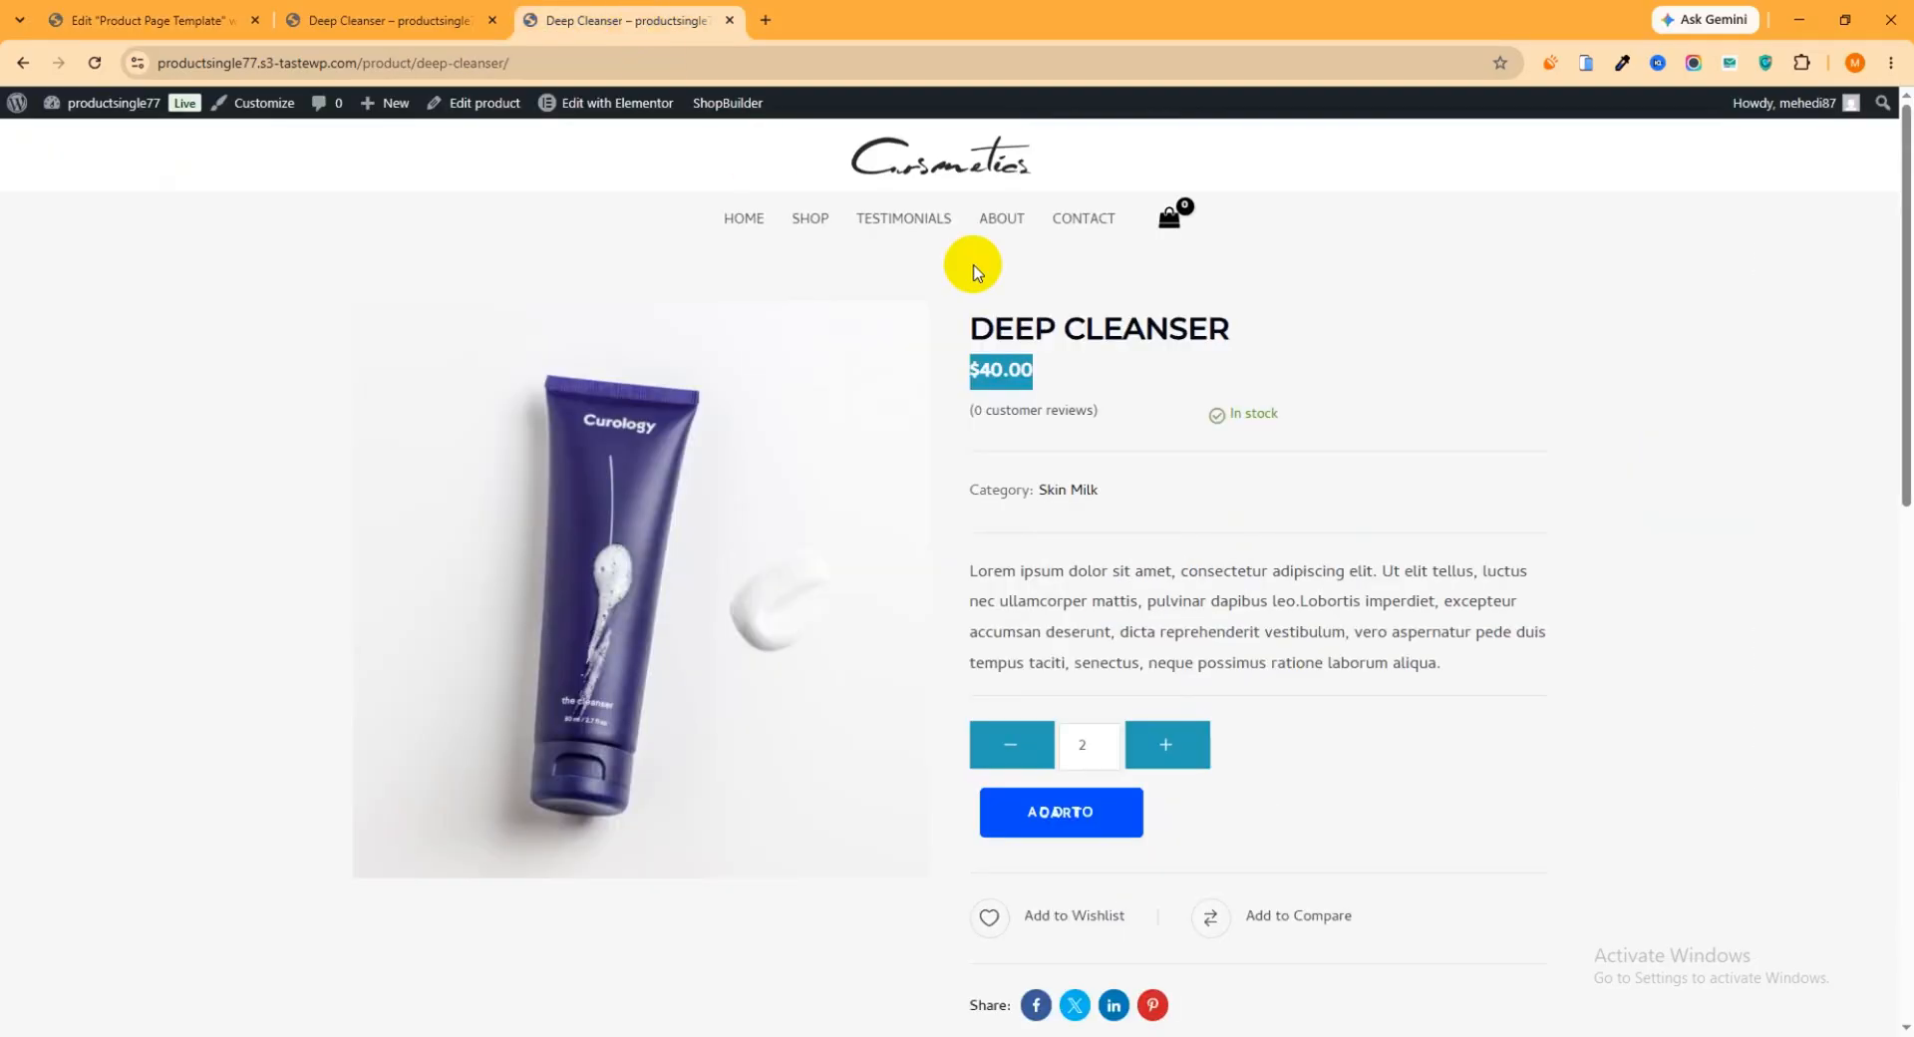
click(192, 385)
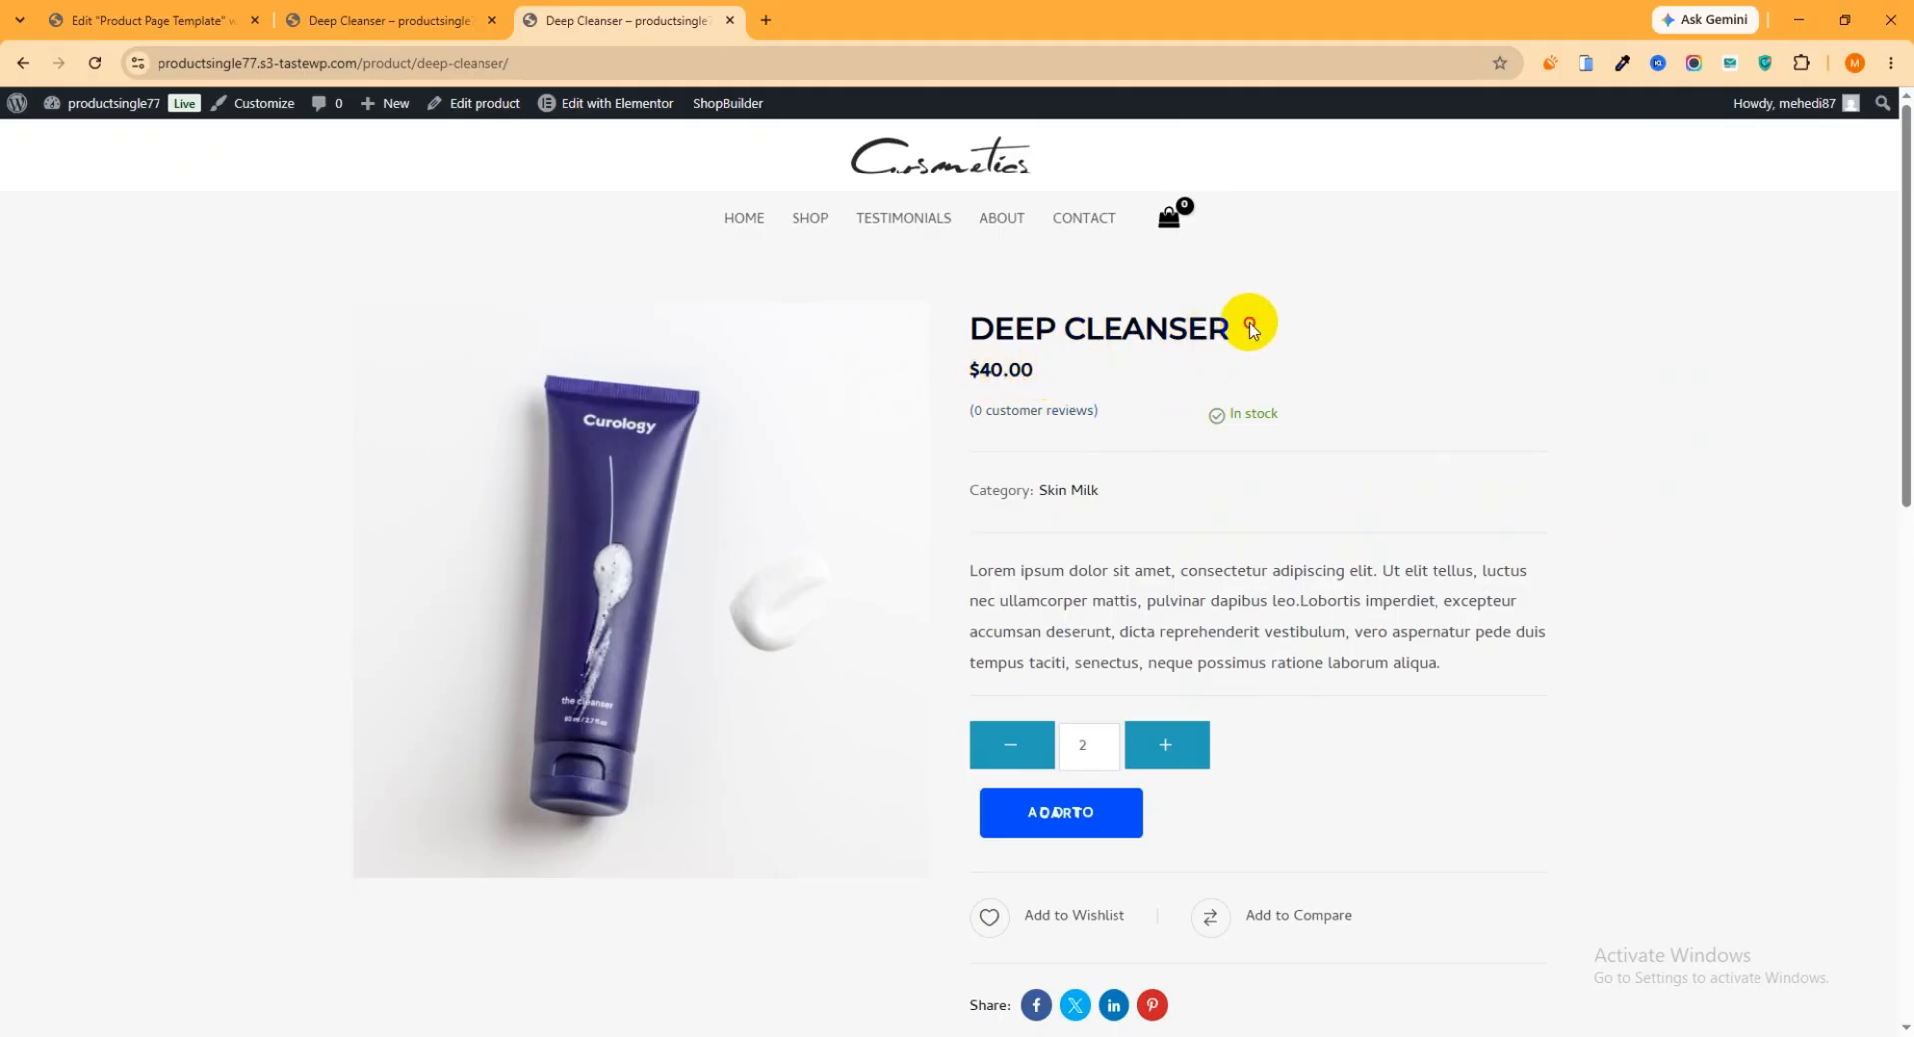
drag(1252, 329, 1006, 319)
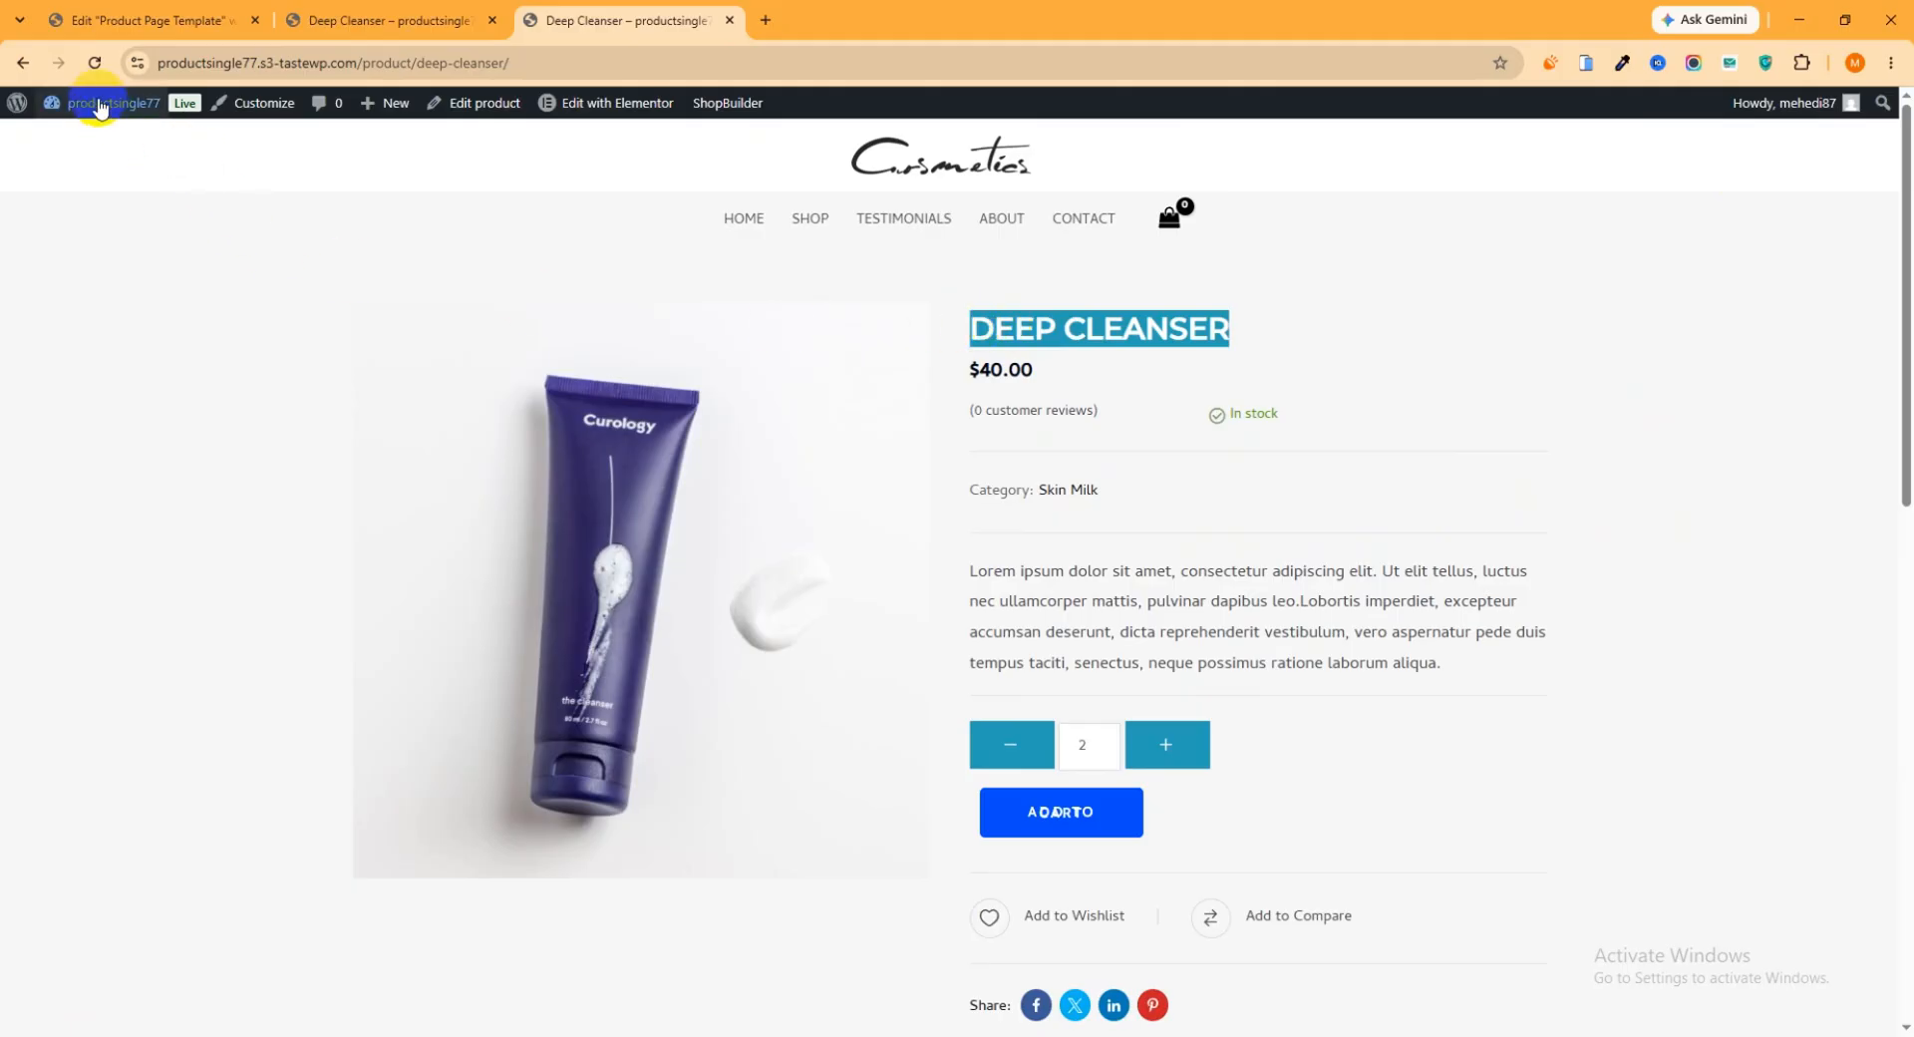
click(94, 63)
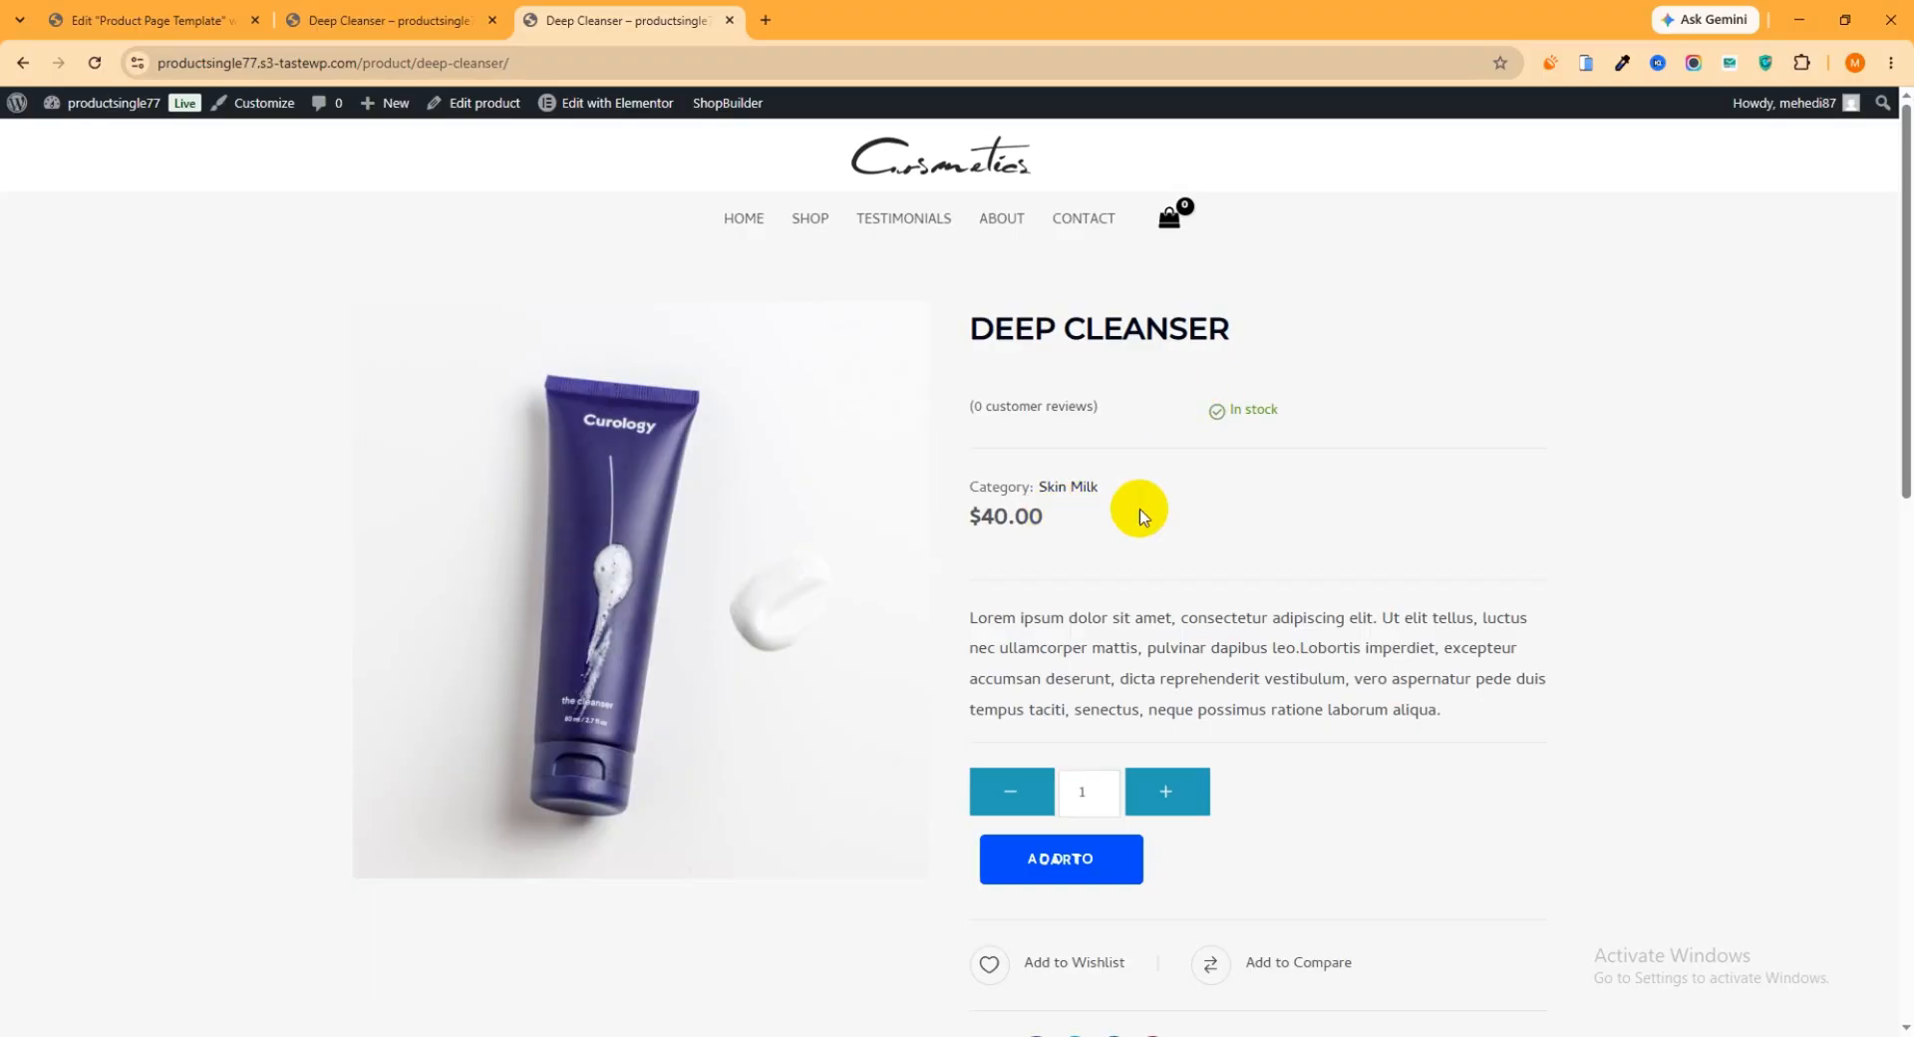
drag(1072, 512, 965, 517)
scroll(1040, 531, down, 2)
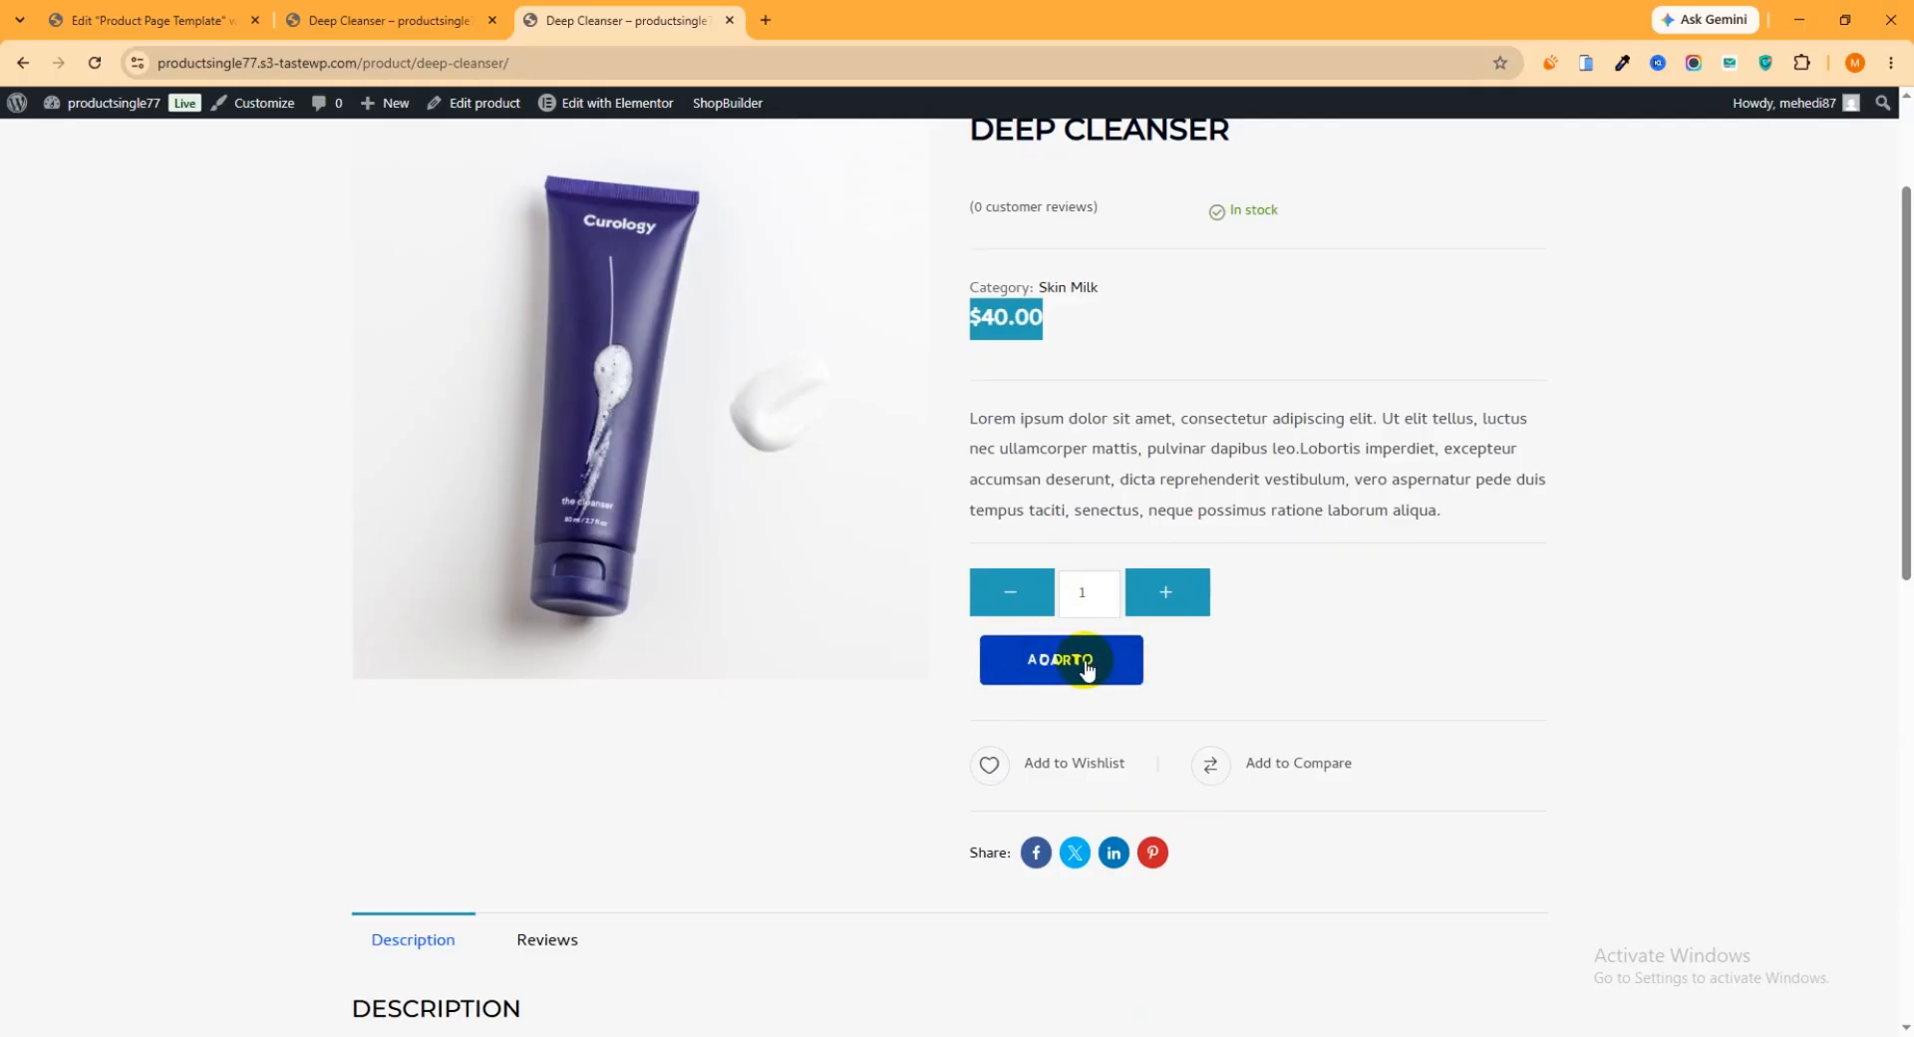
In the template's Product add to cart widget, set the button width to 200 px
click(150, 20)
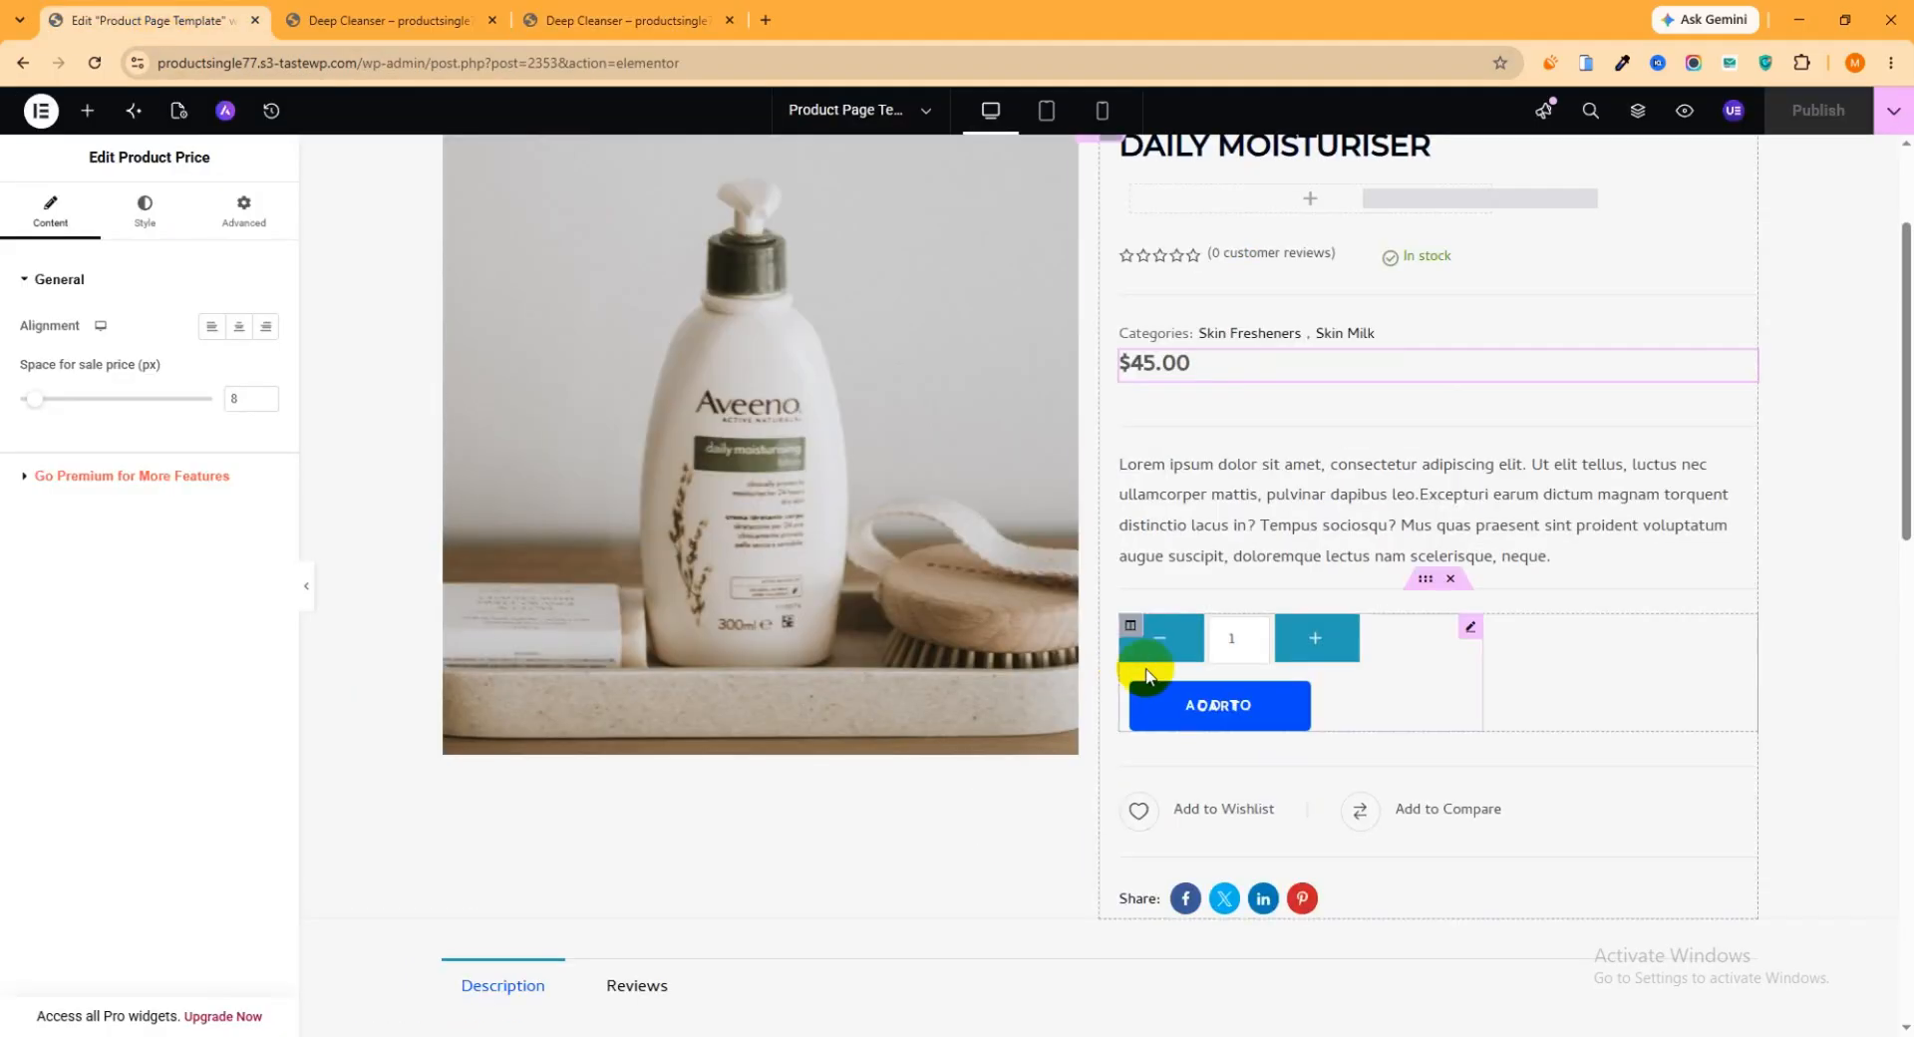
click(1468, 631)
click(45, 275)
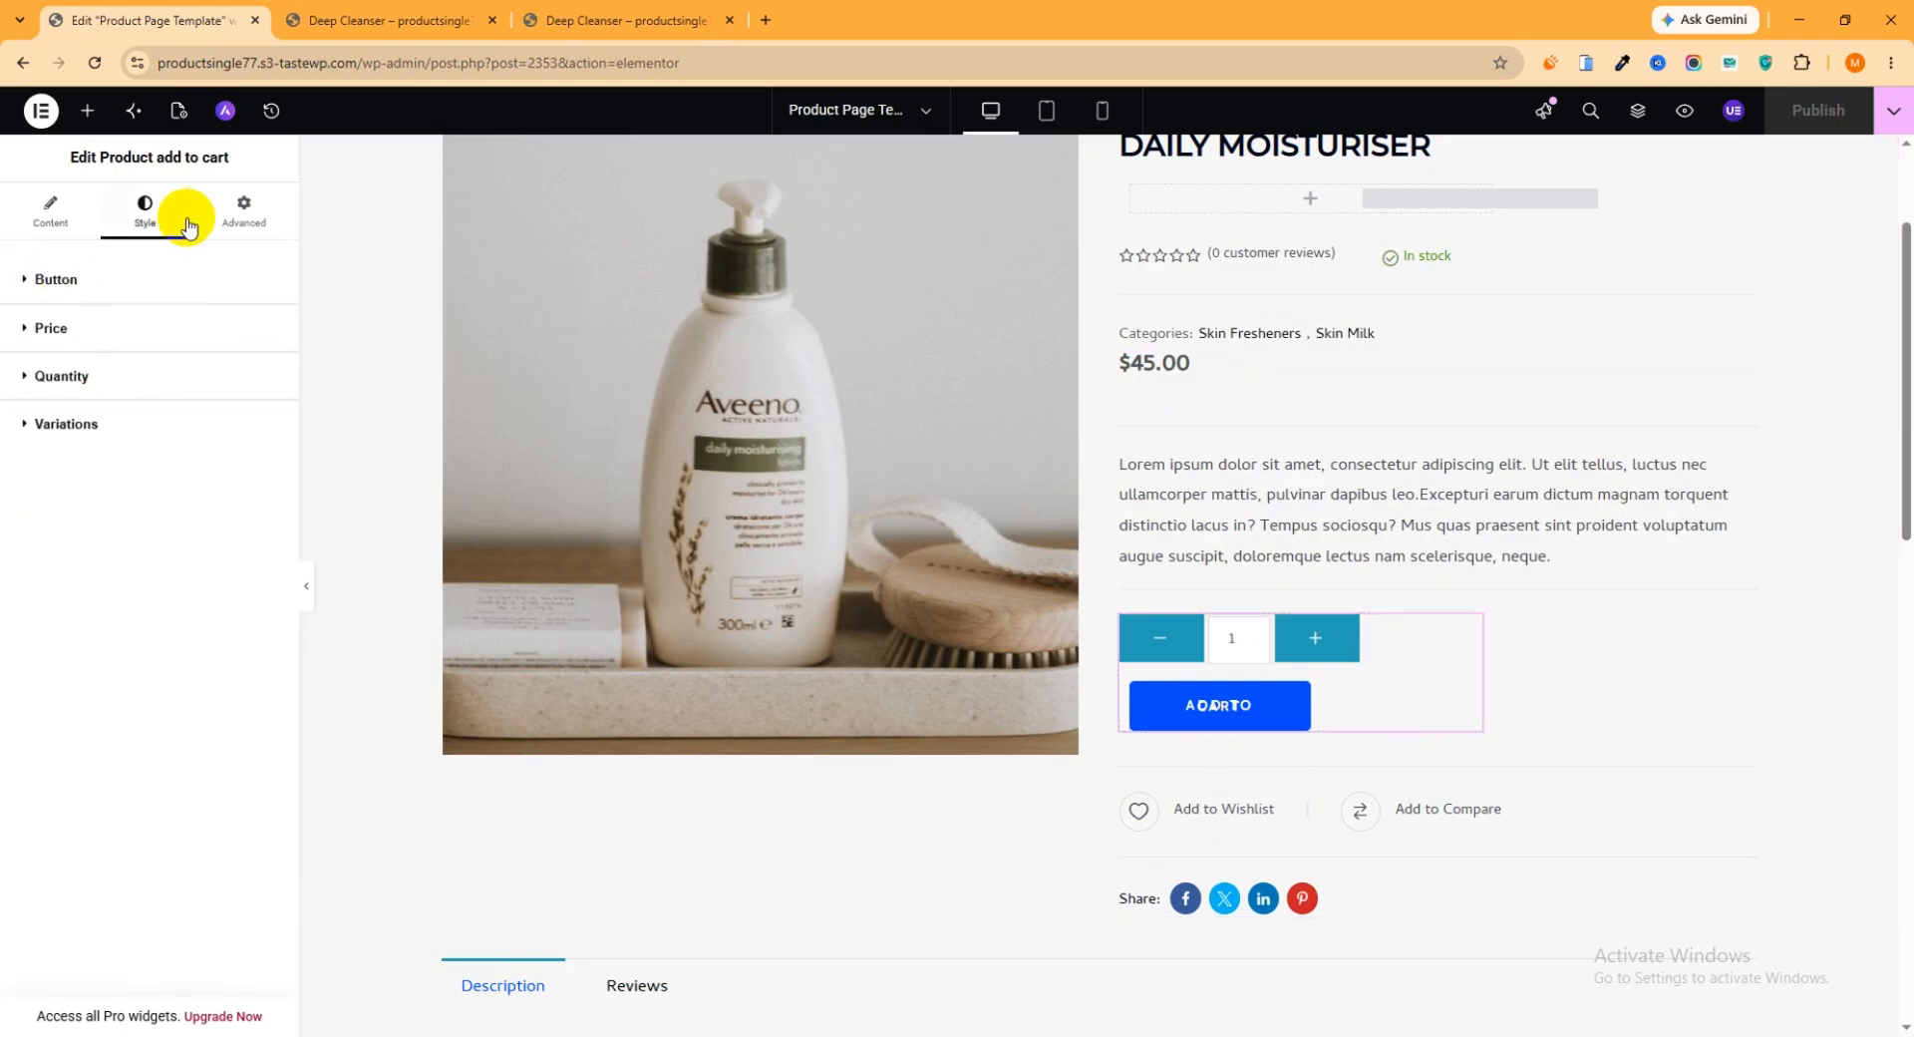
click(36, 289)
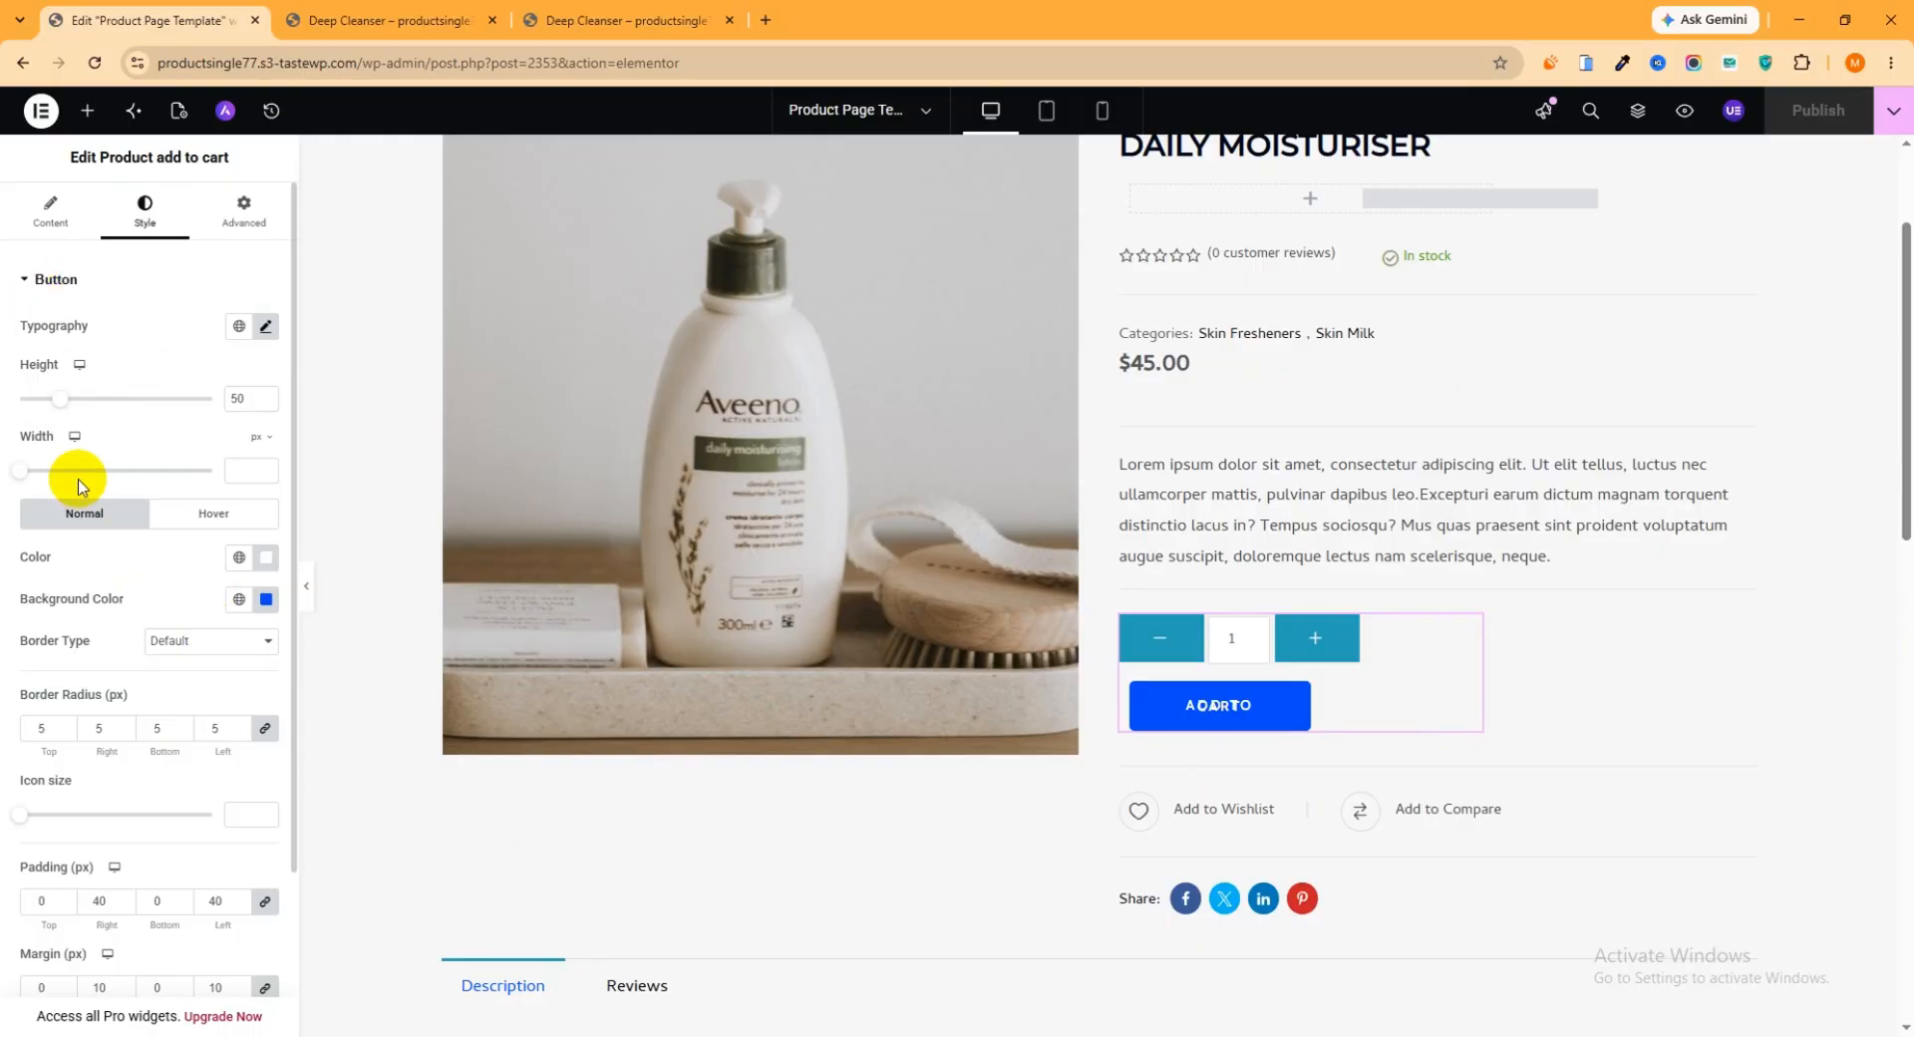
drag(15, 471, 38, 471)
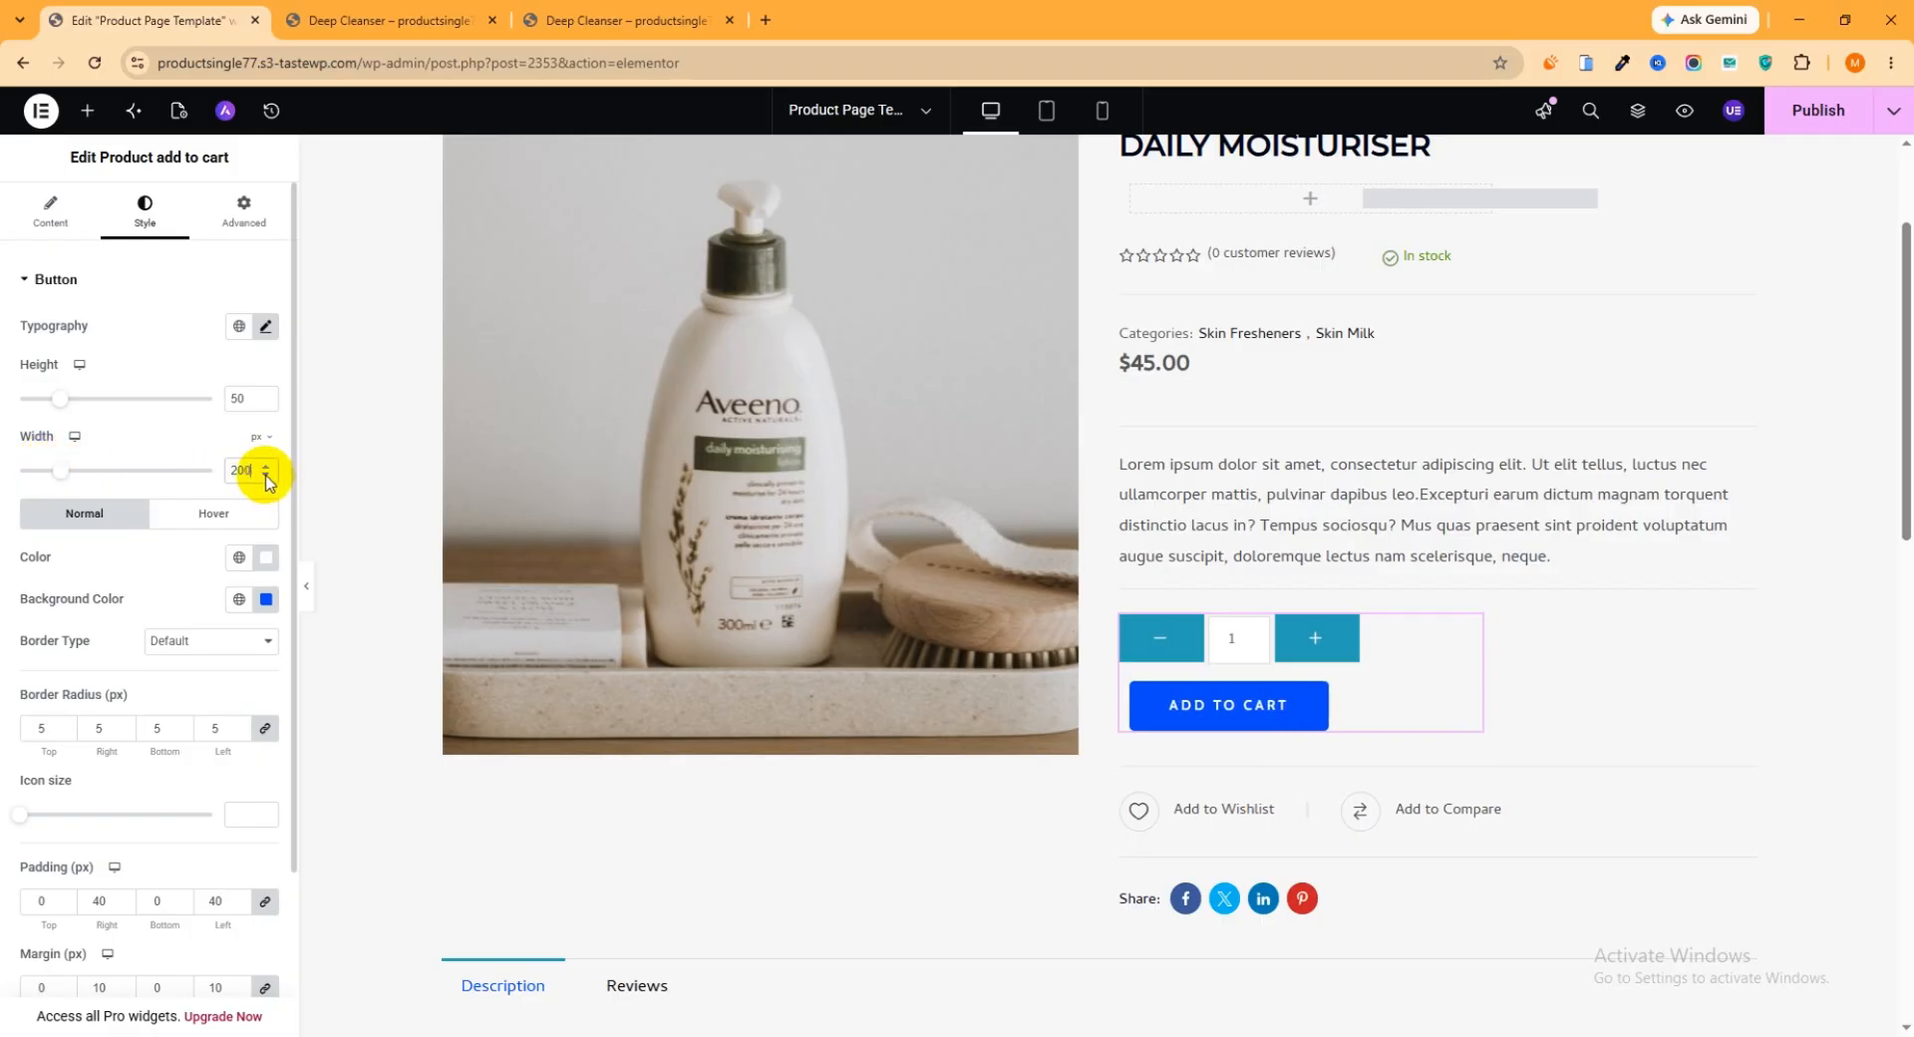
Change the add to cart button's normal background color to the dark navy #010D28
click(267, 599)
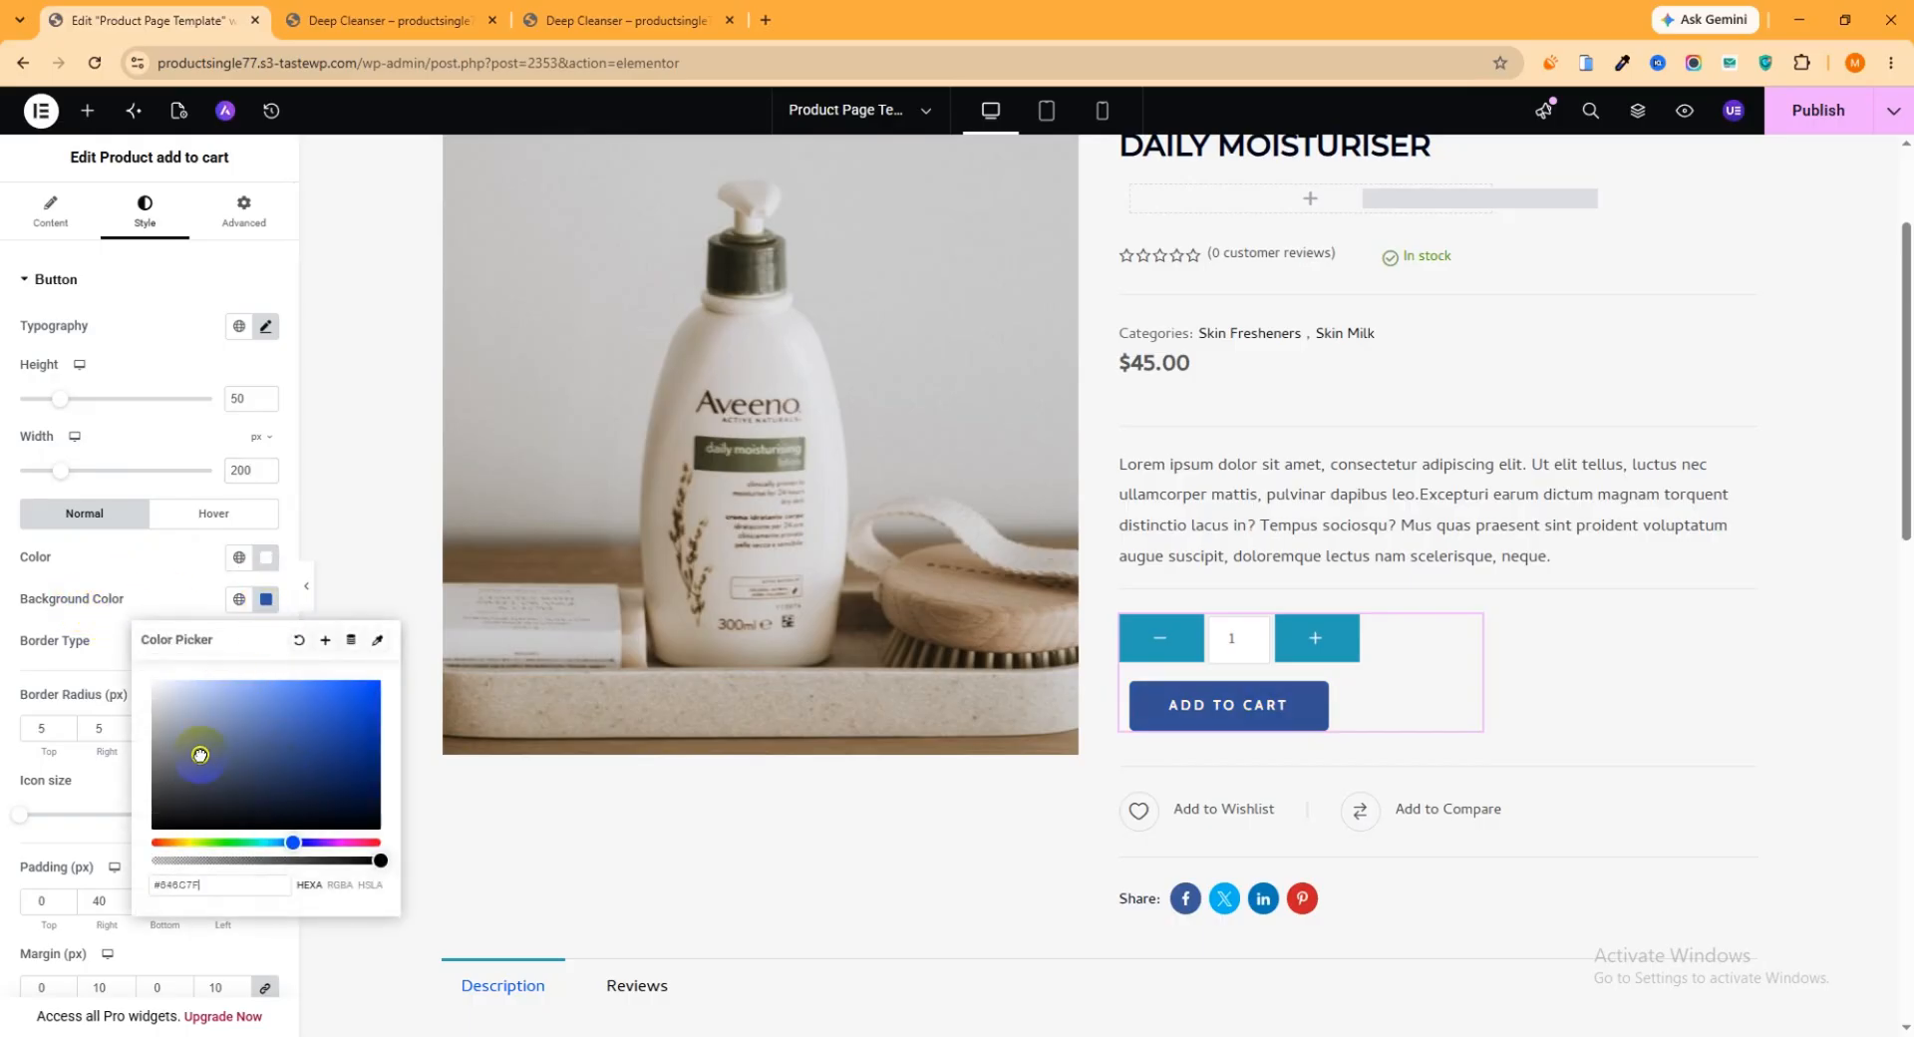
drag(200, 755, 397, 812)
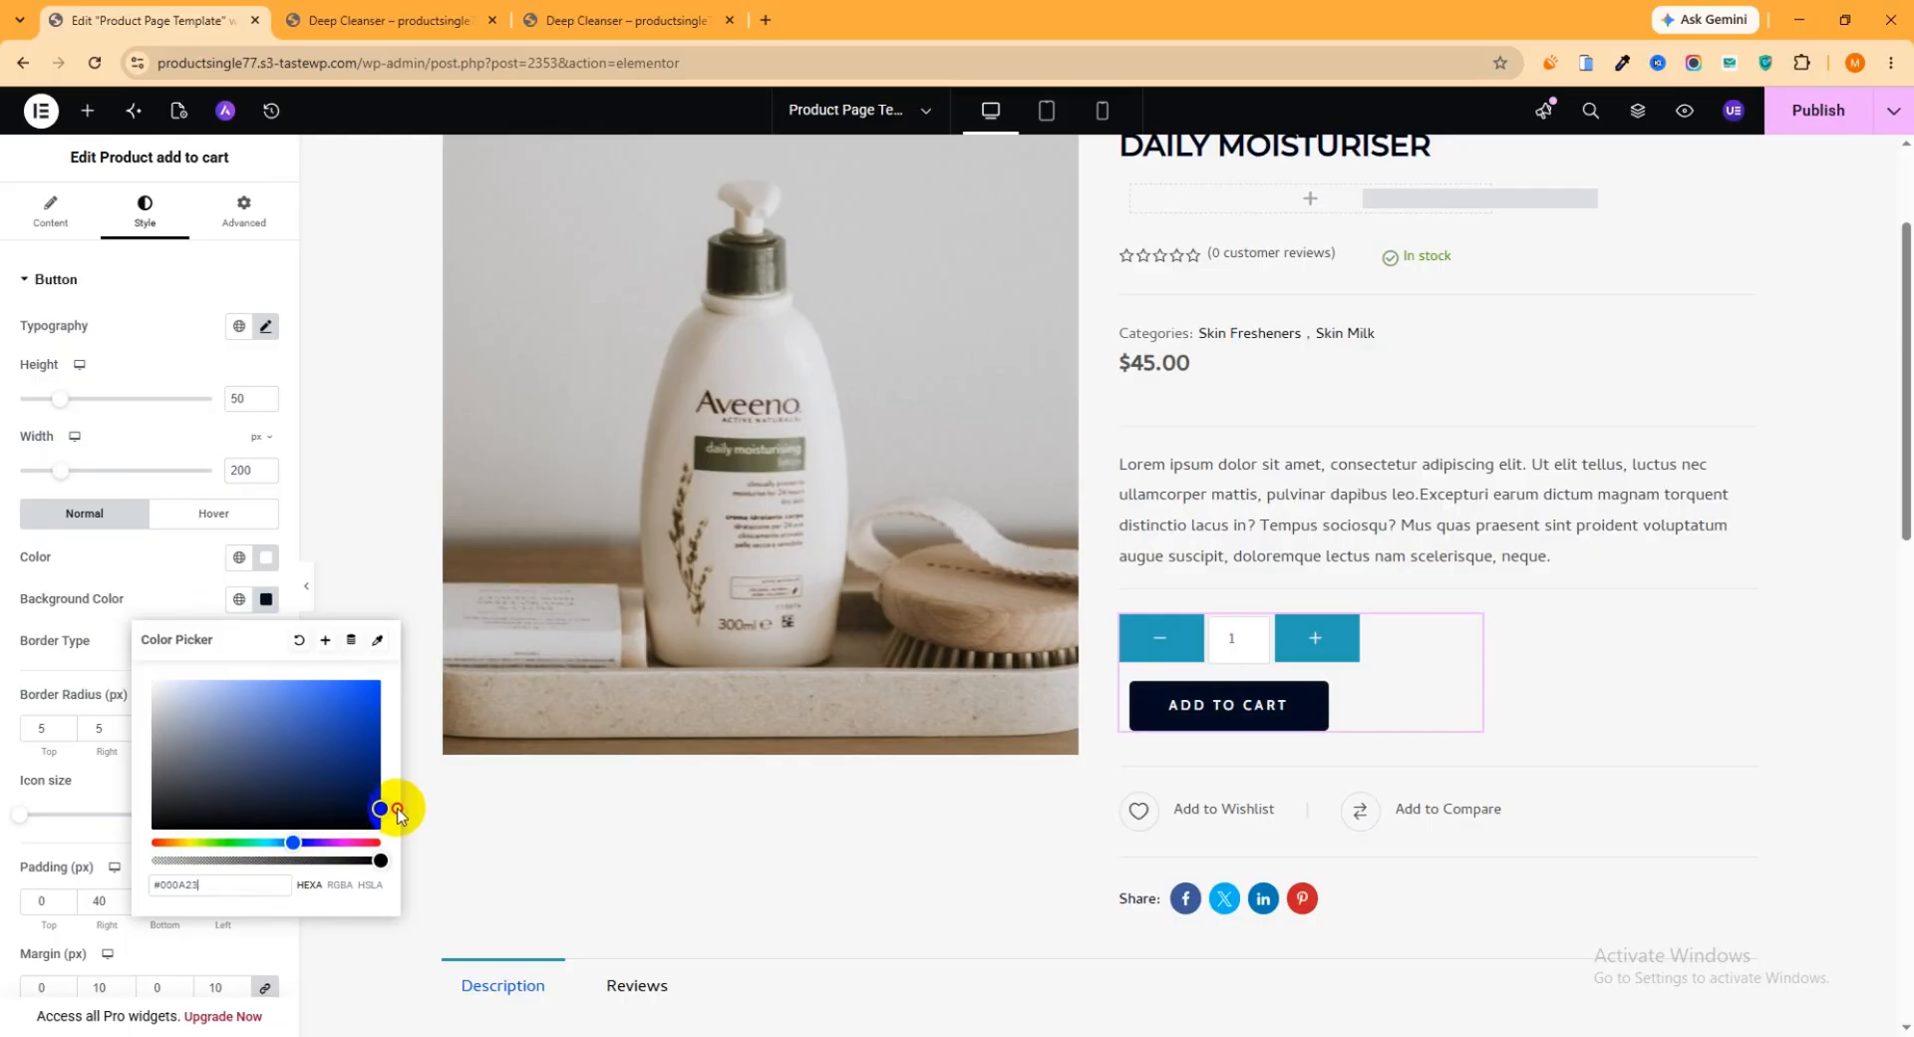
scroll(1380, 746, down, 2)
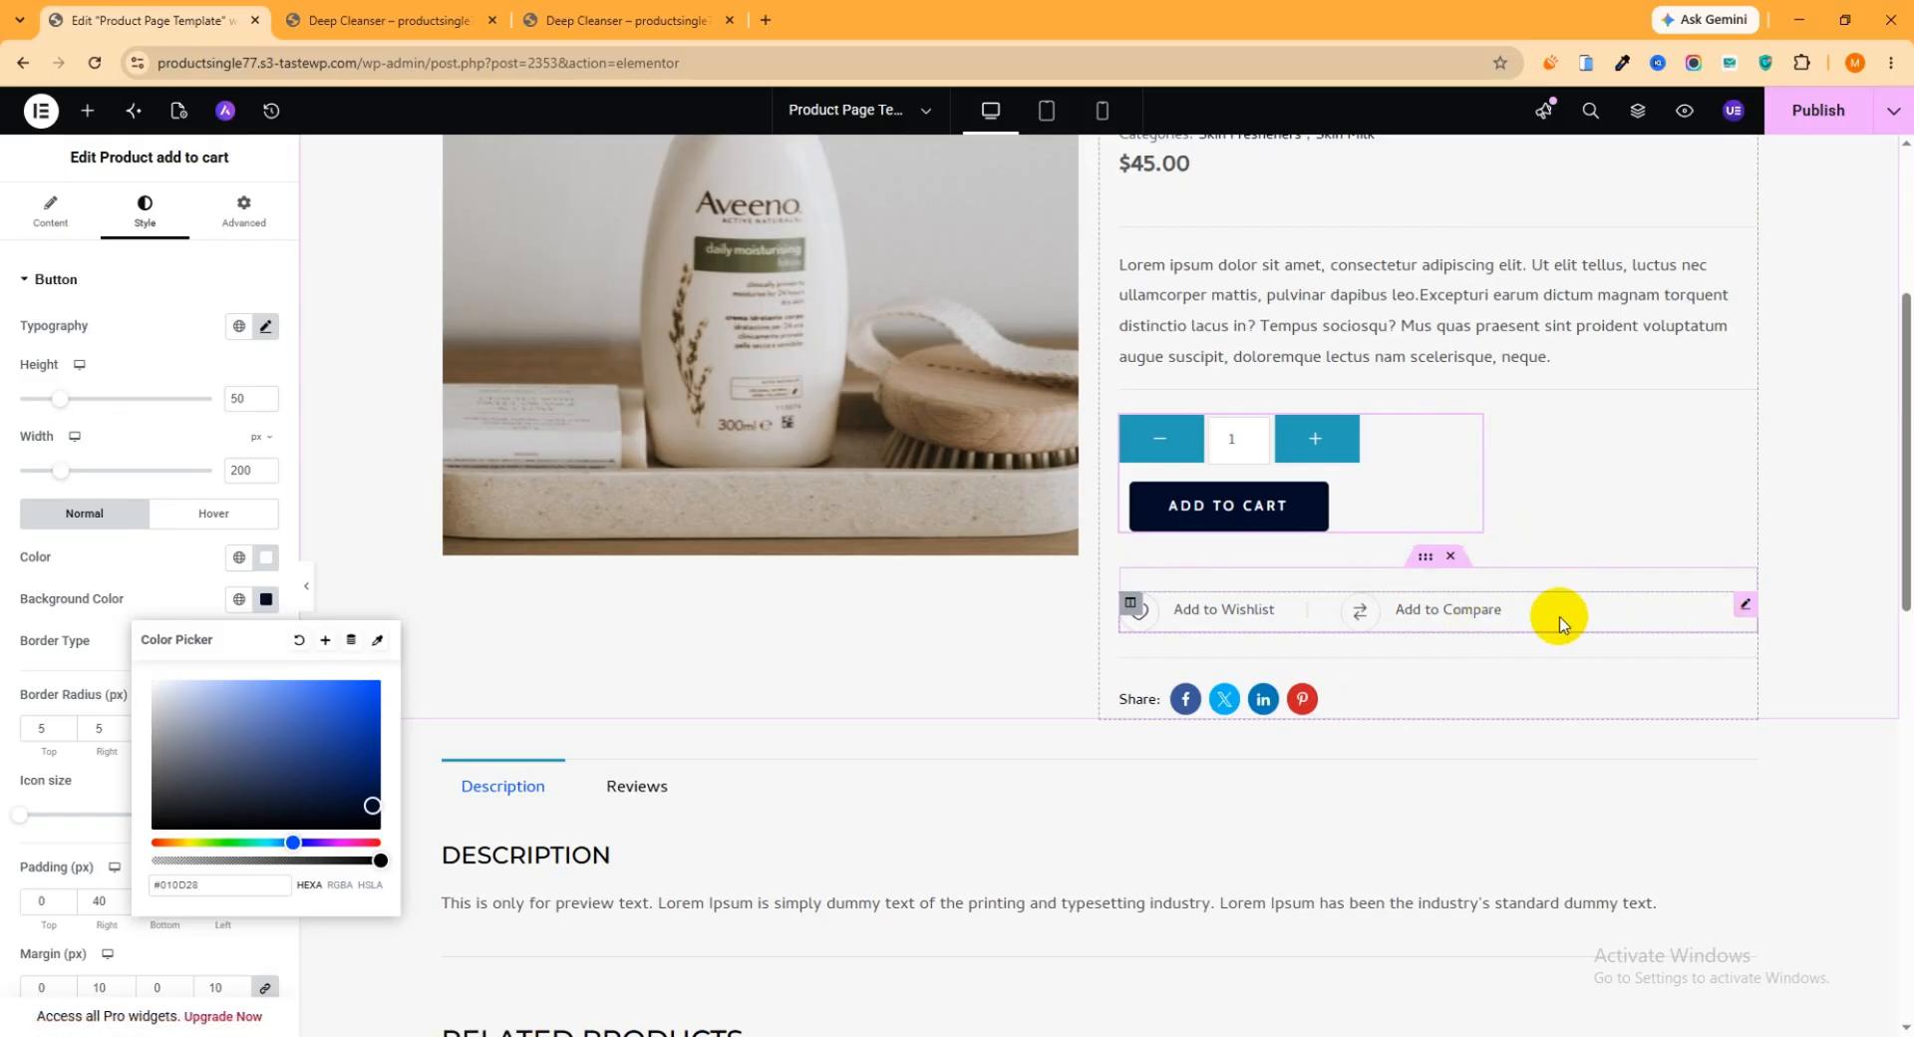
Switch to the WordPress dashboard and open ShopBuilder's module settings to view the available modules
click(417, 25)
click(546, 24)
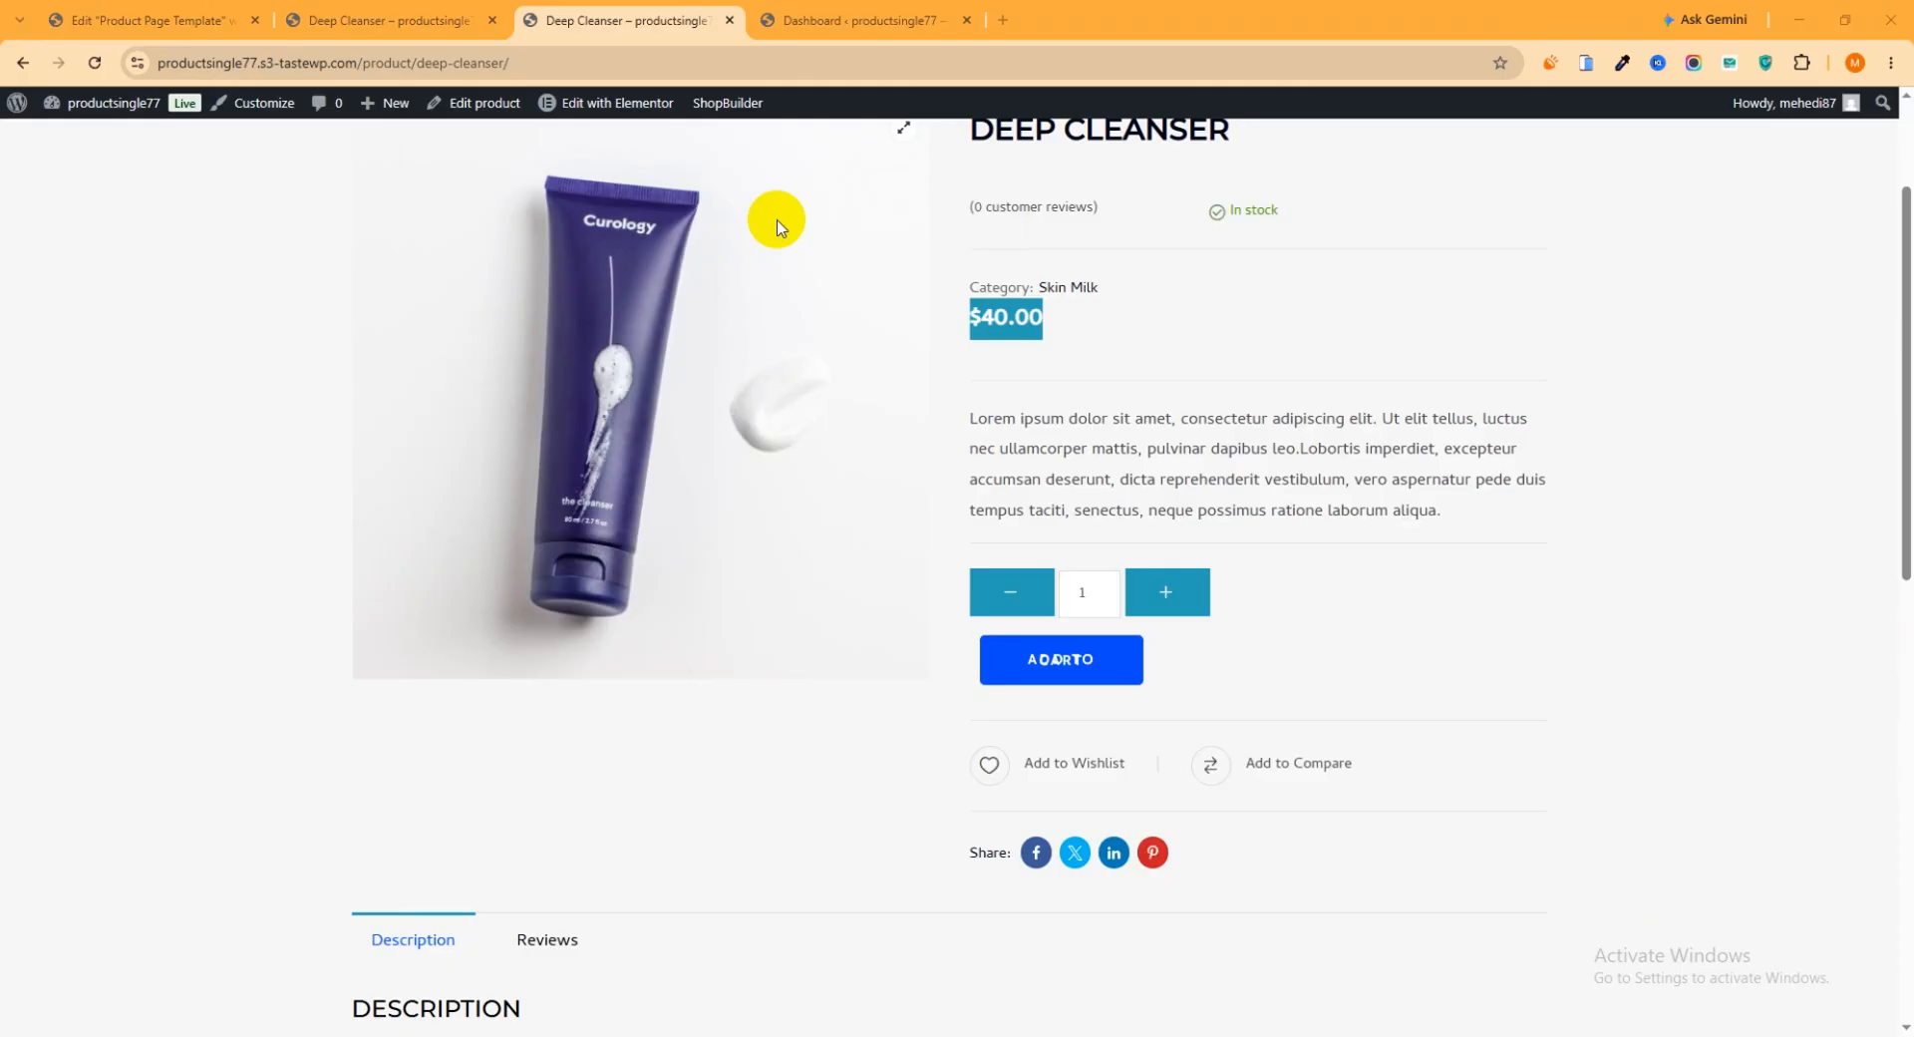
click(878, 8)
mouse_move(105, 583)
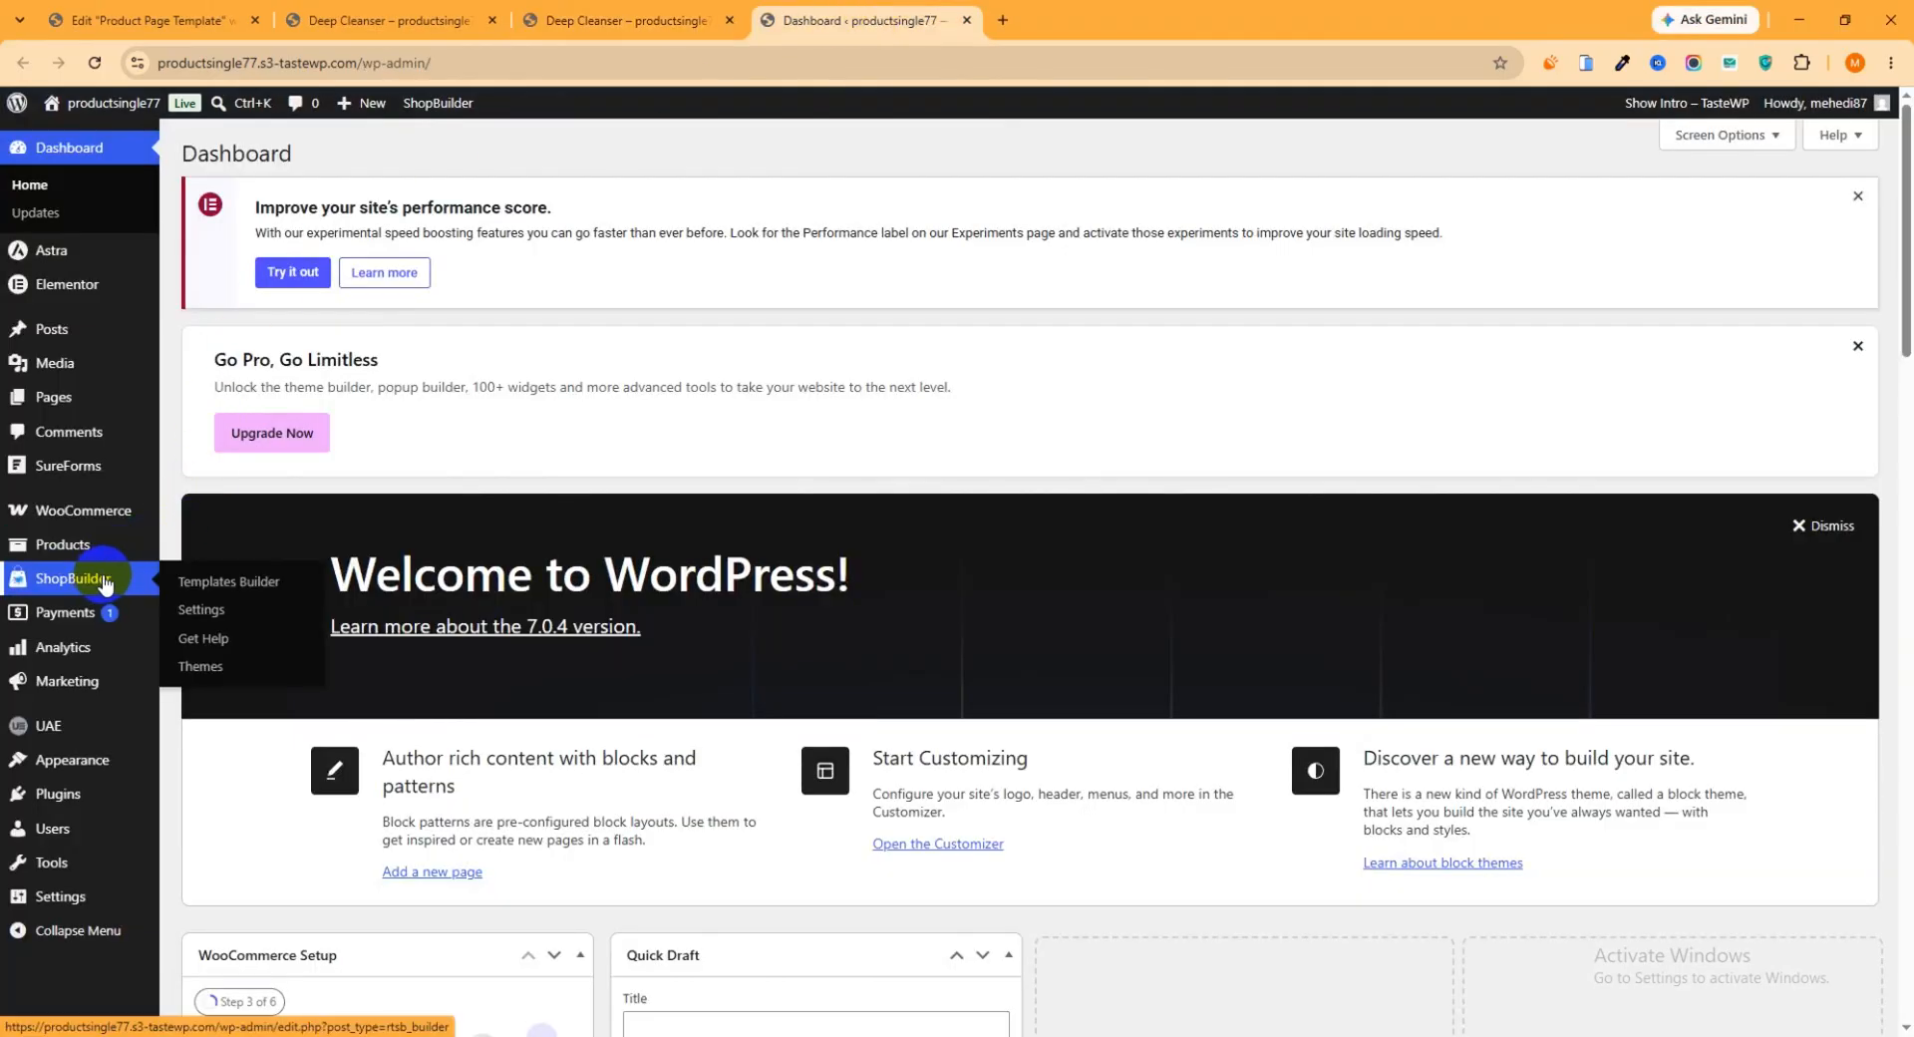
click(182, 615)
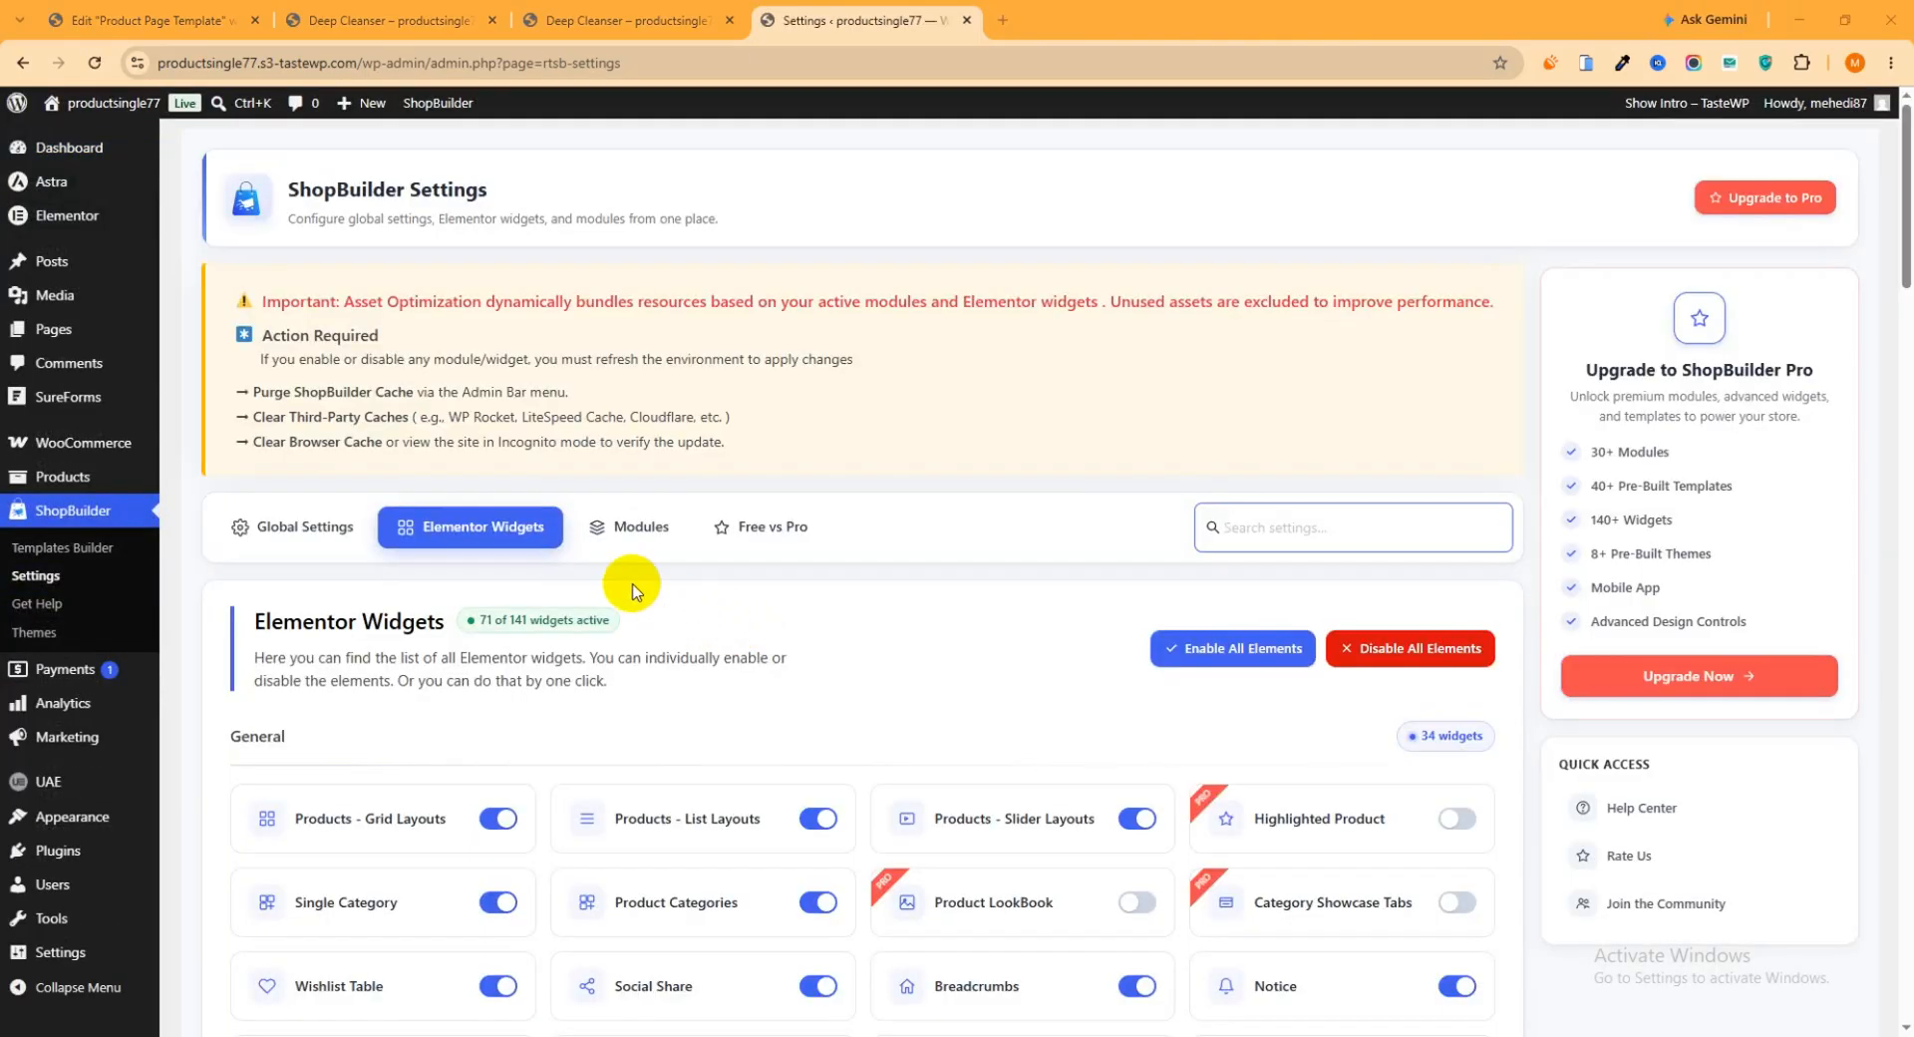
click(653, 547)
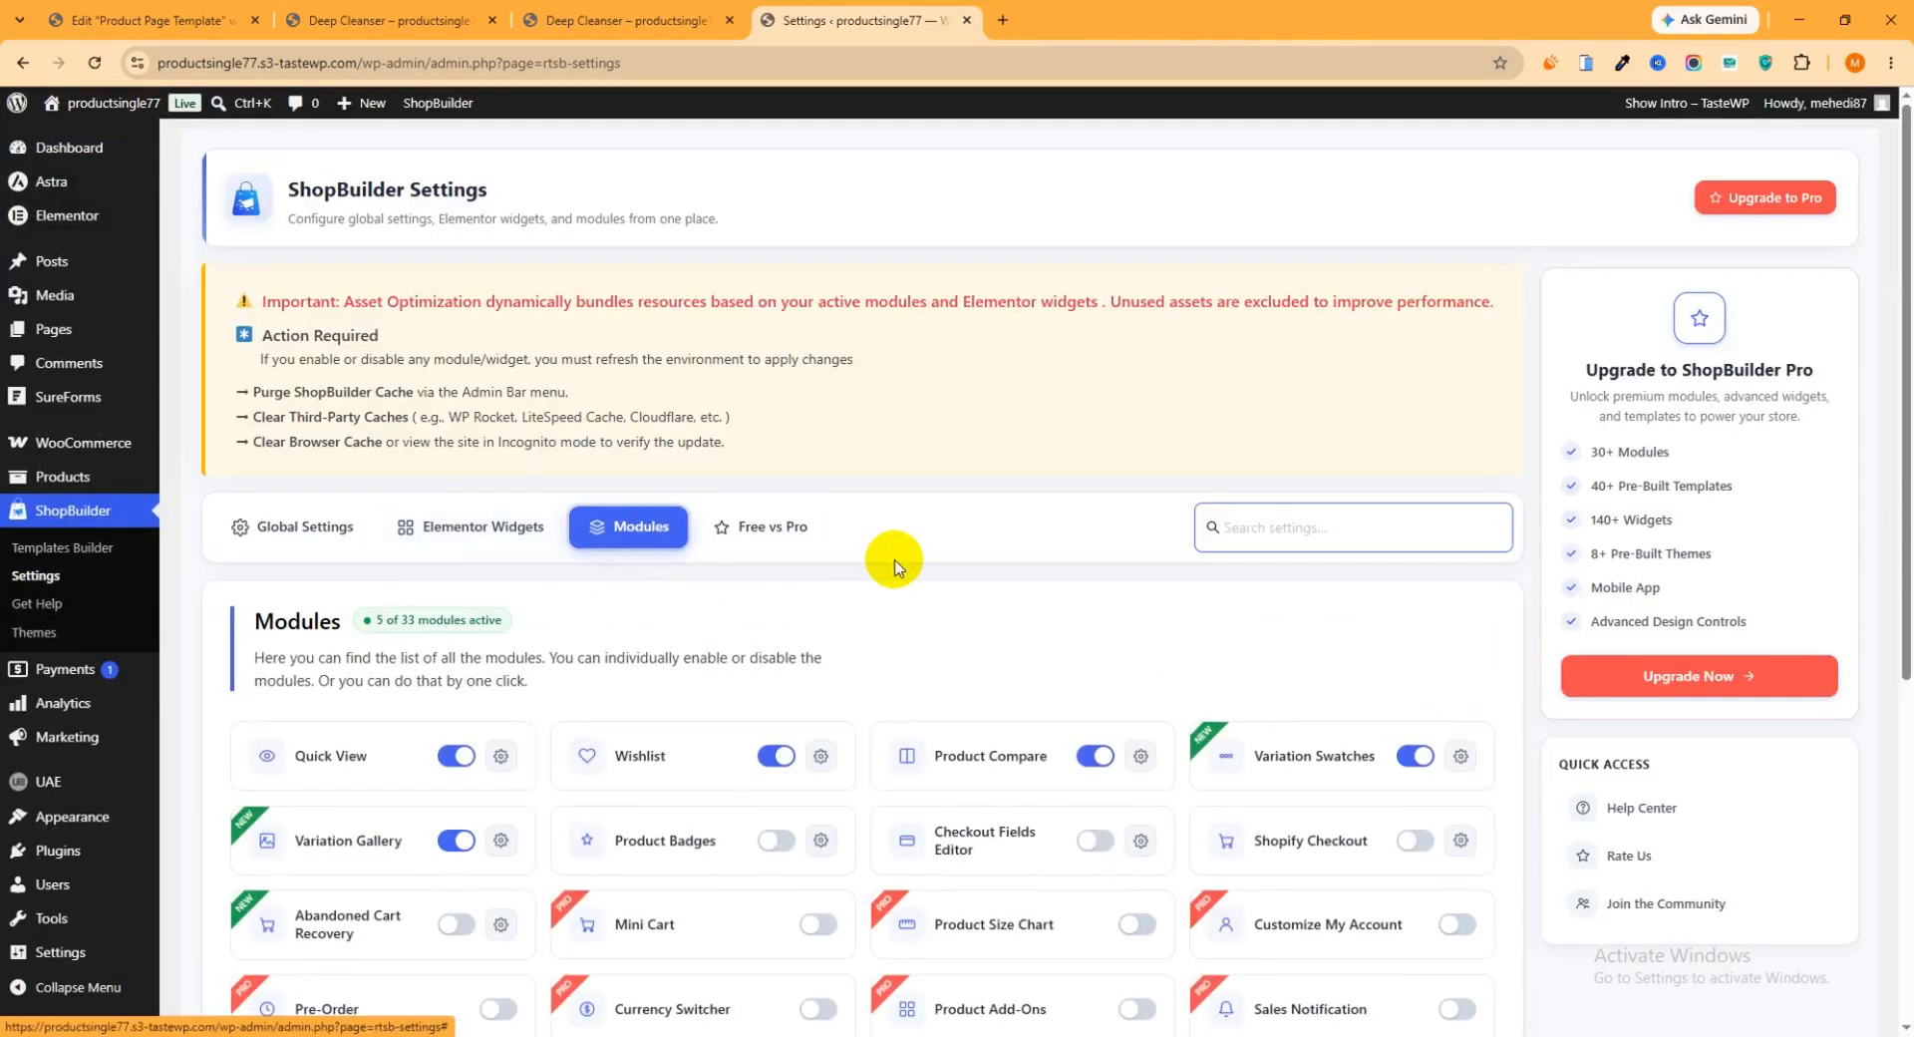
scroll(857, 558, down, 2)
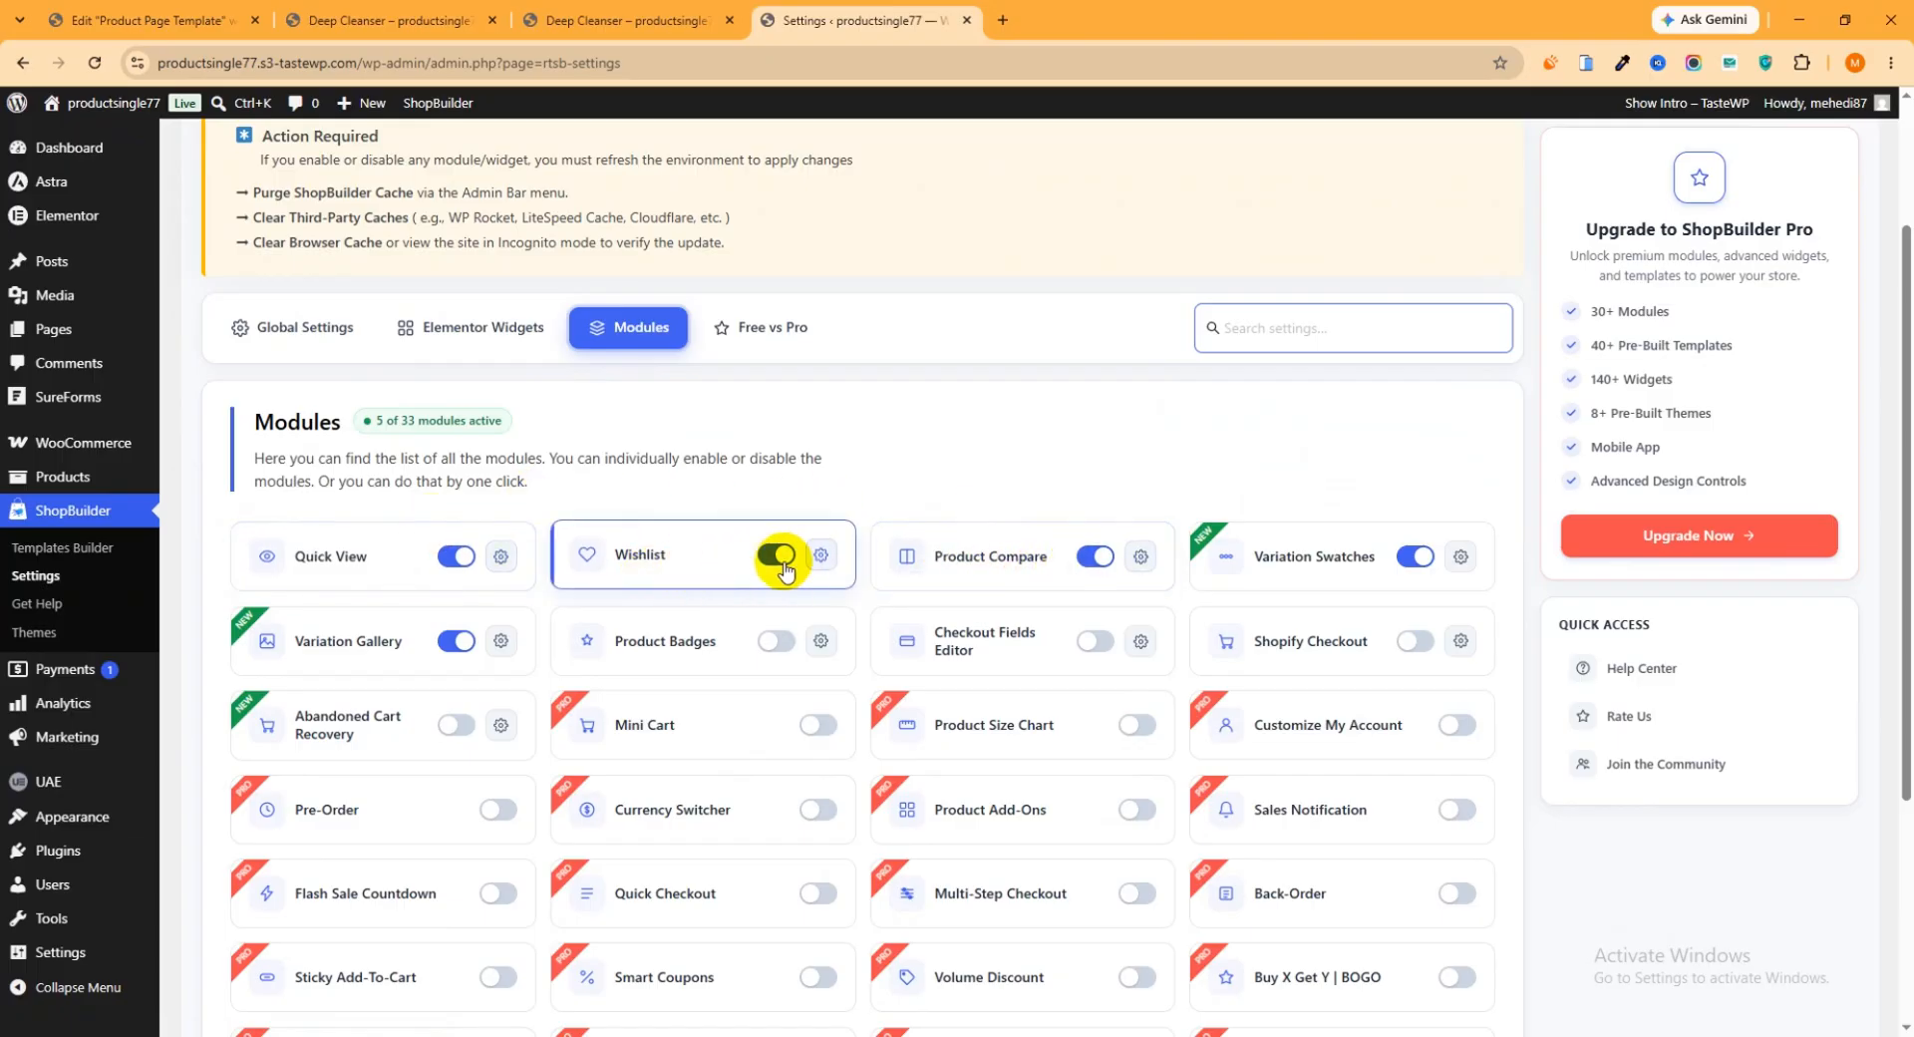
Toggle the Wishlist module off and back on, and toggle the Product Compare module
click(643, 22)
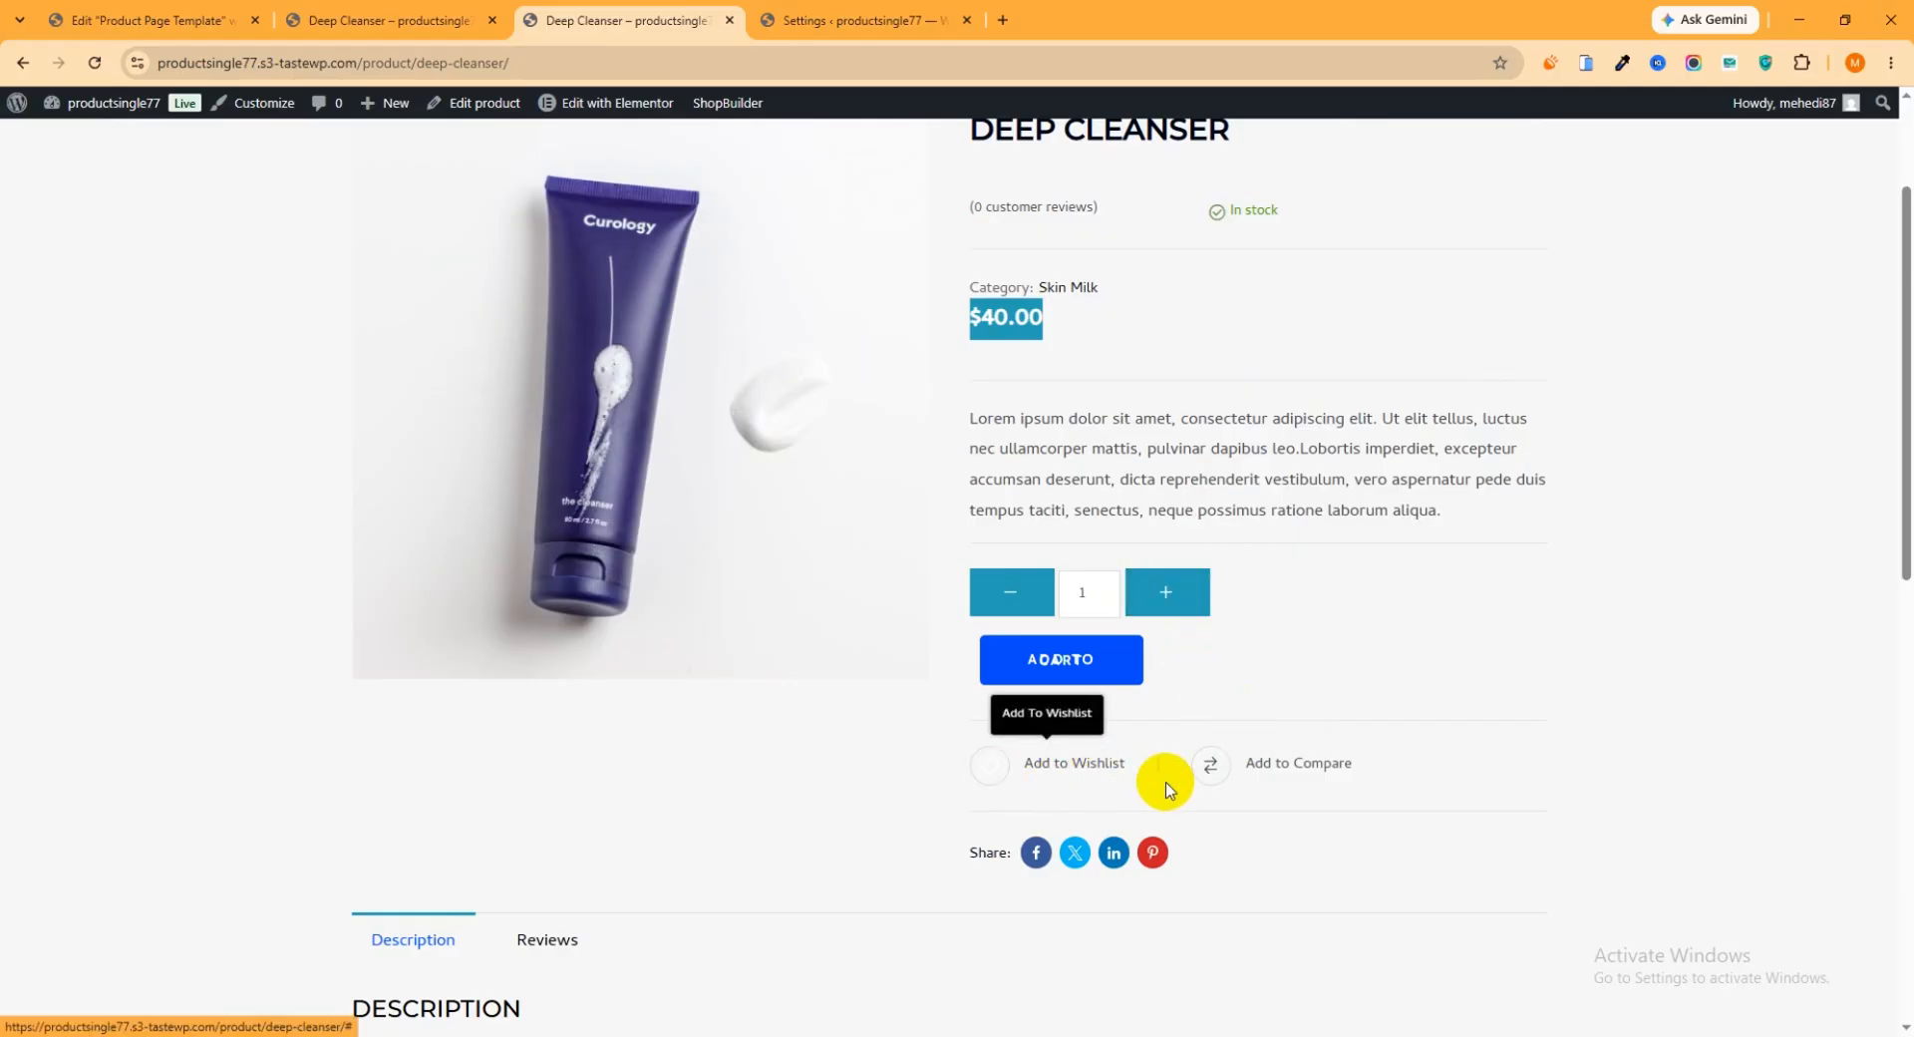
click(819, 20)
double_click(783, 555)
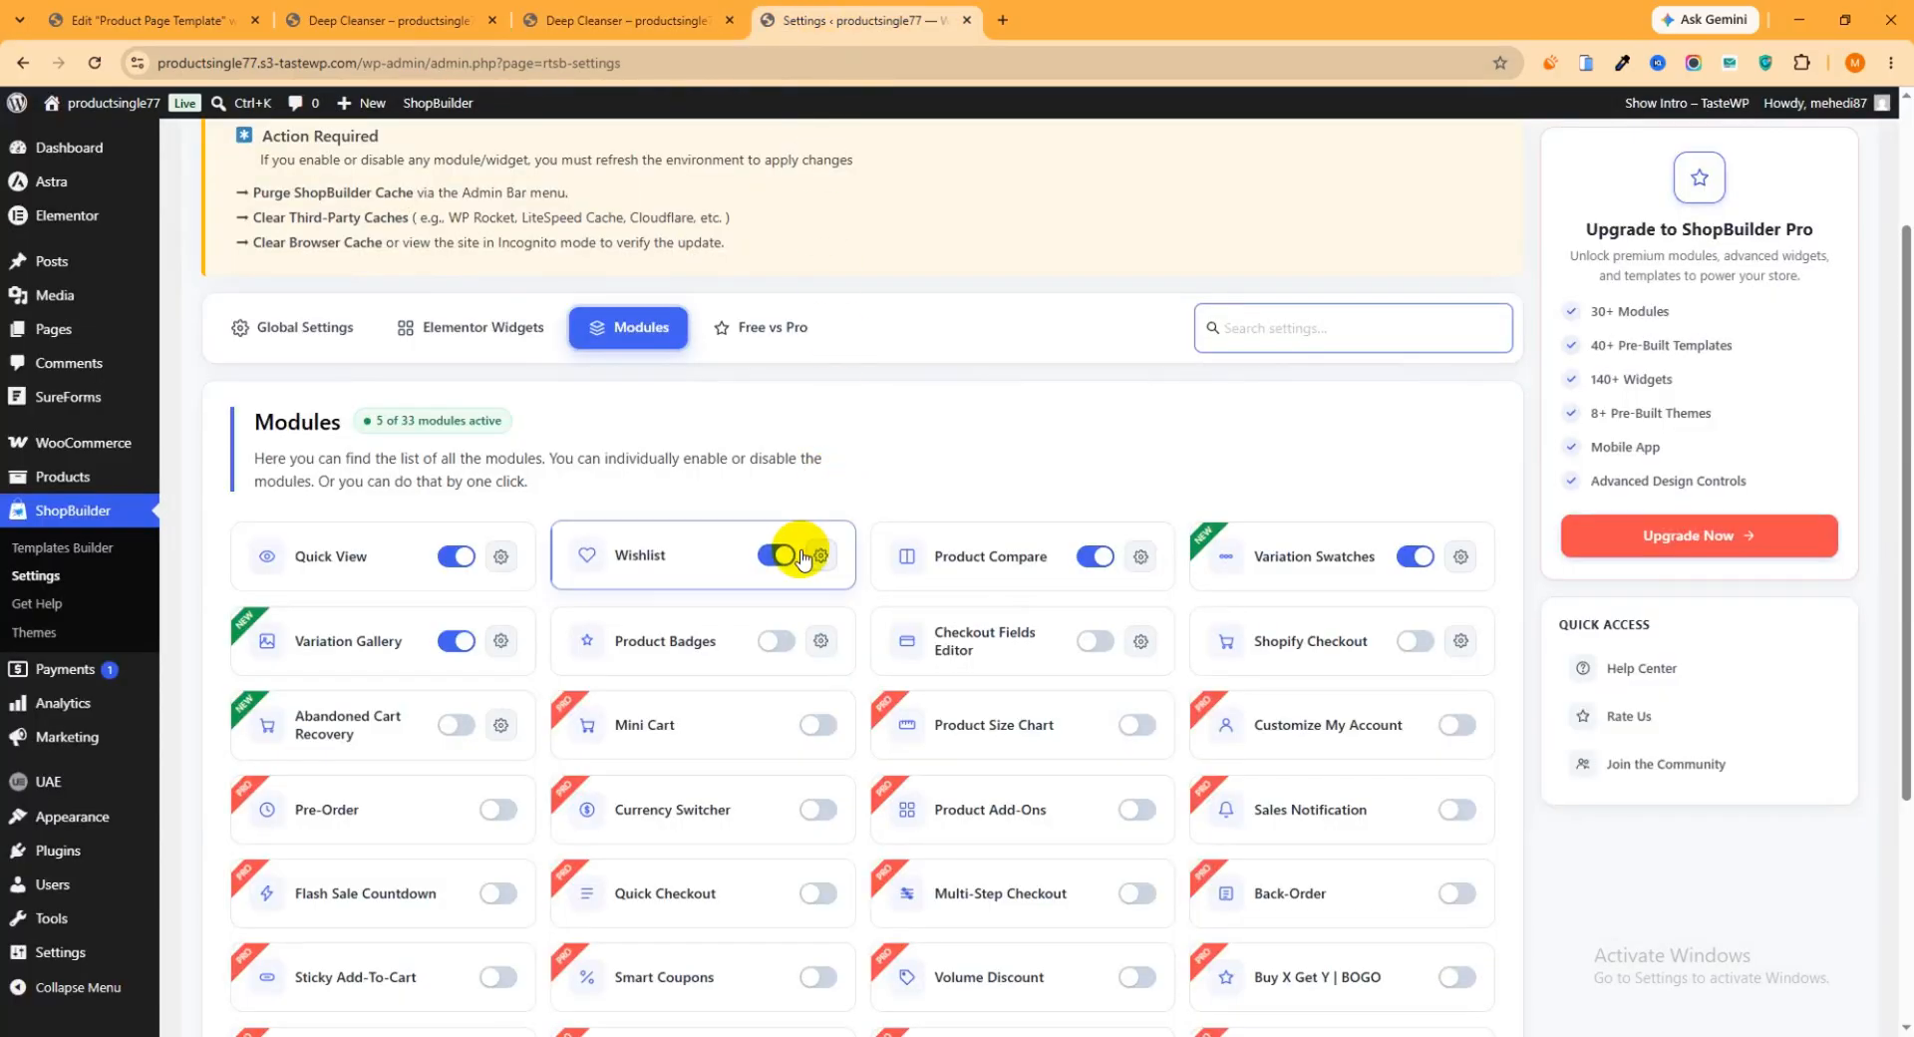
click(1092, 556)
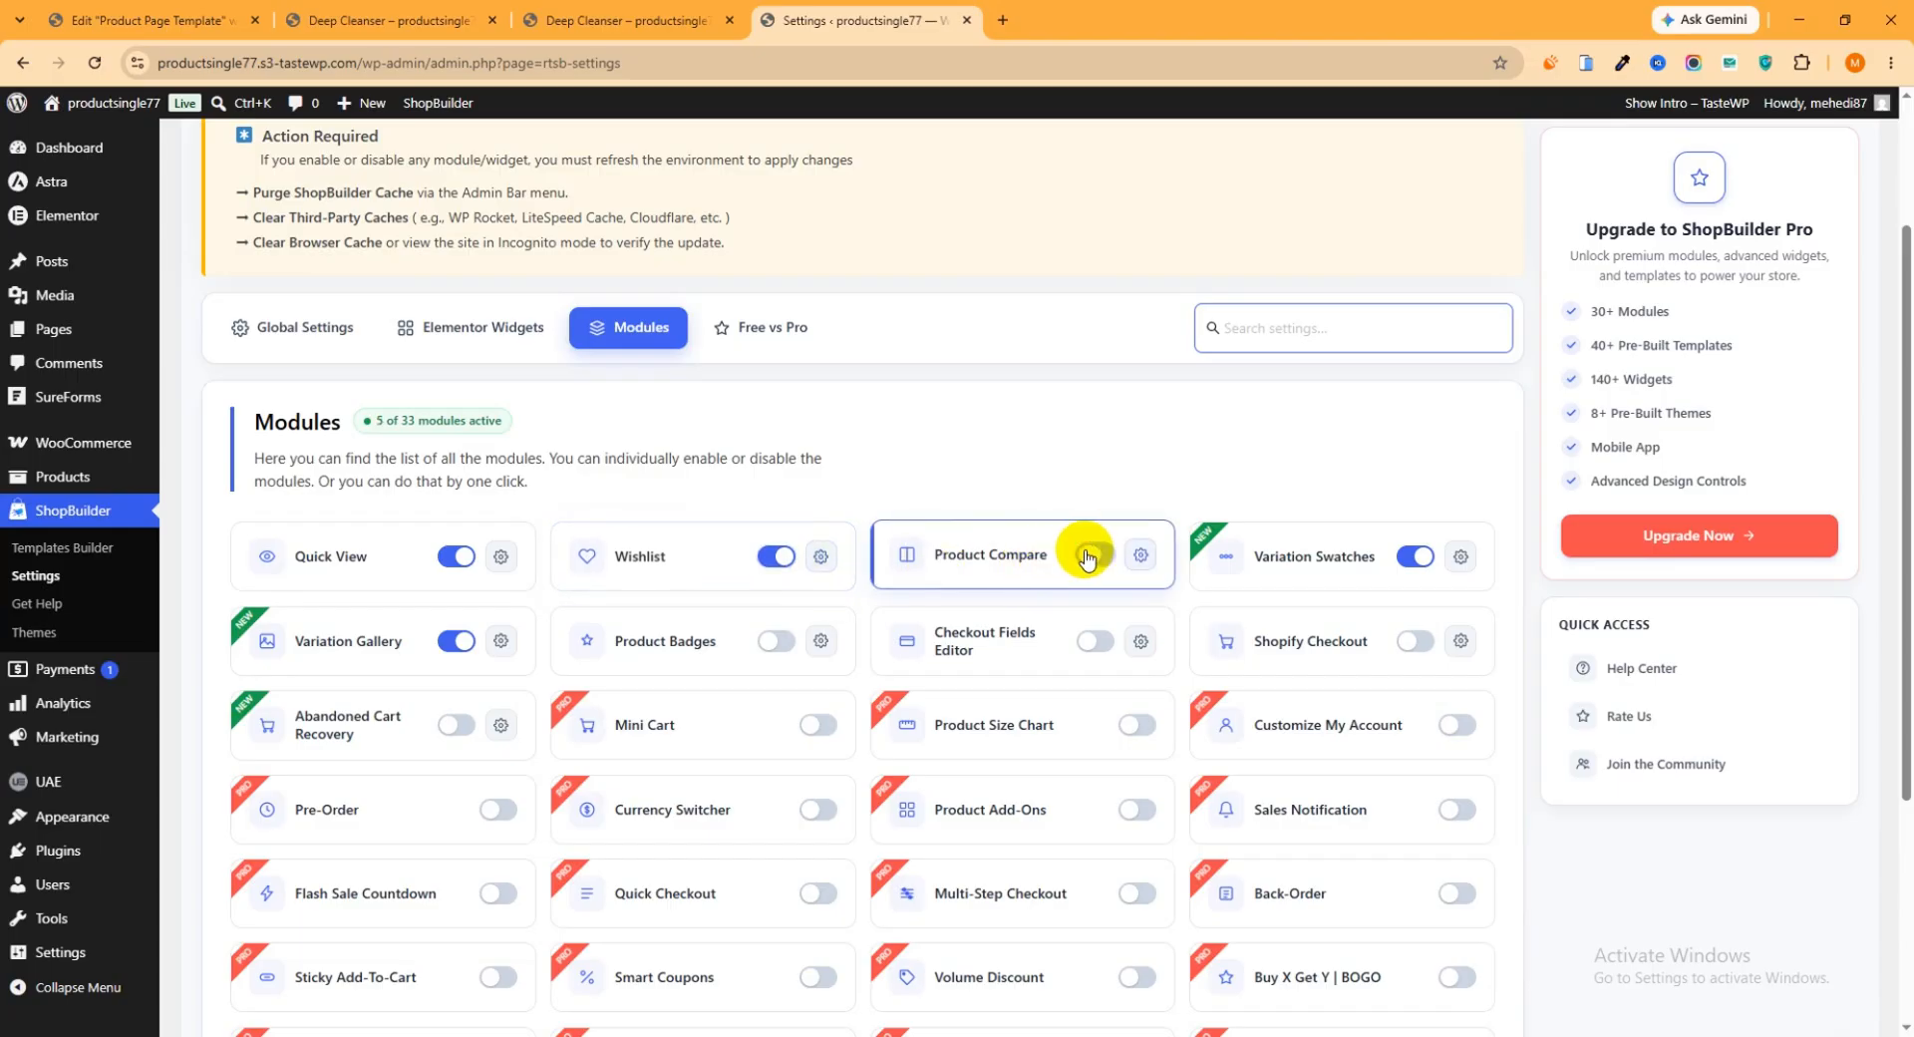
Reload the live Deep Cleanser page and examine its wishlist, compare and social share elements
click(580, 21)
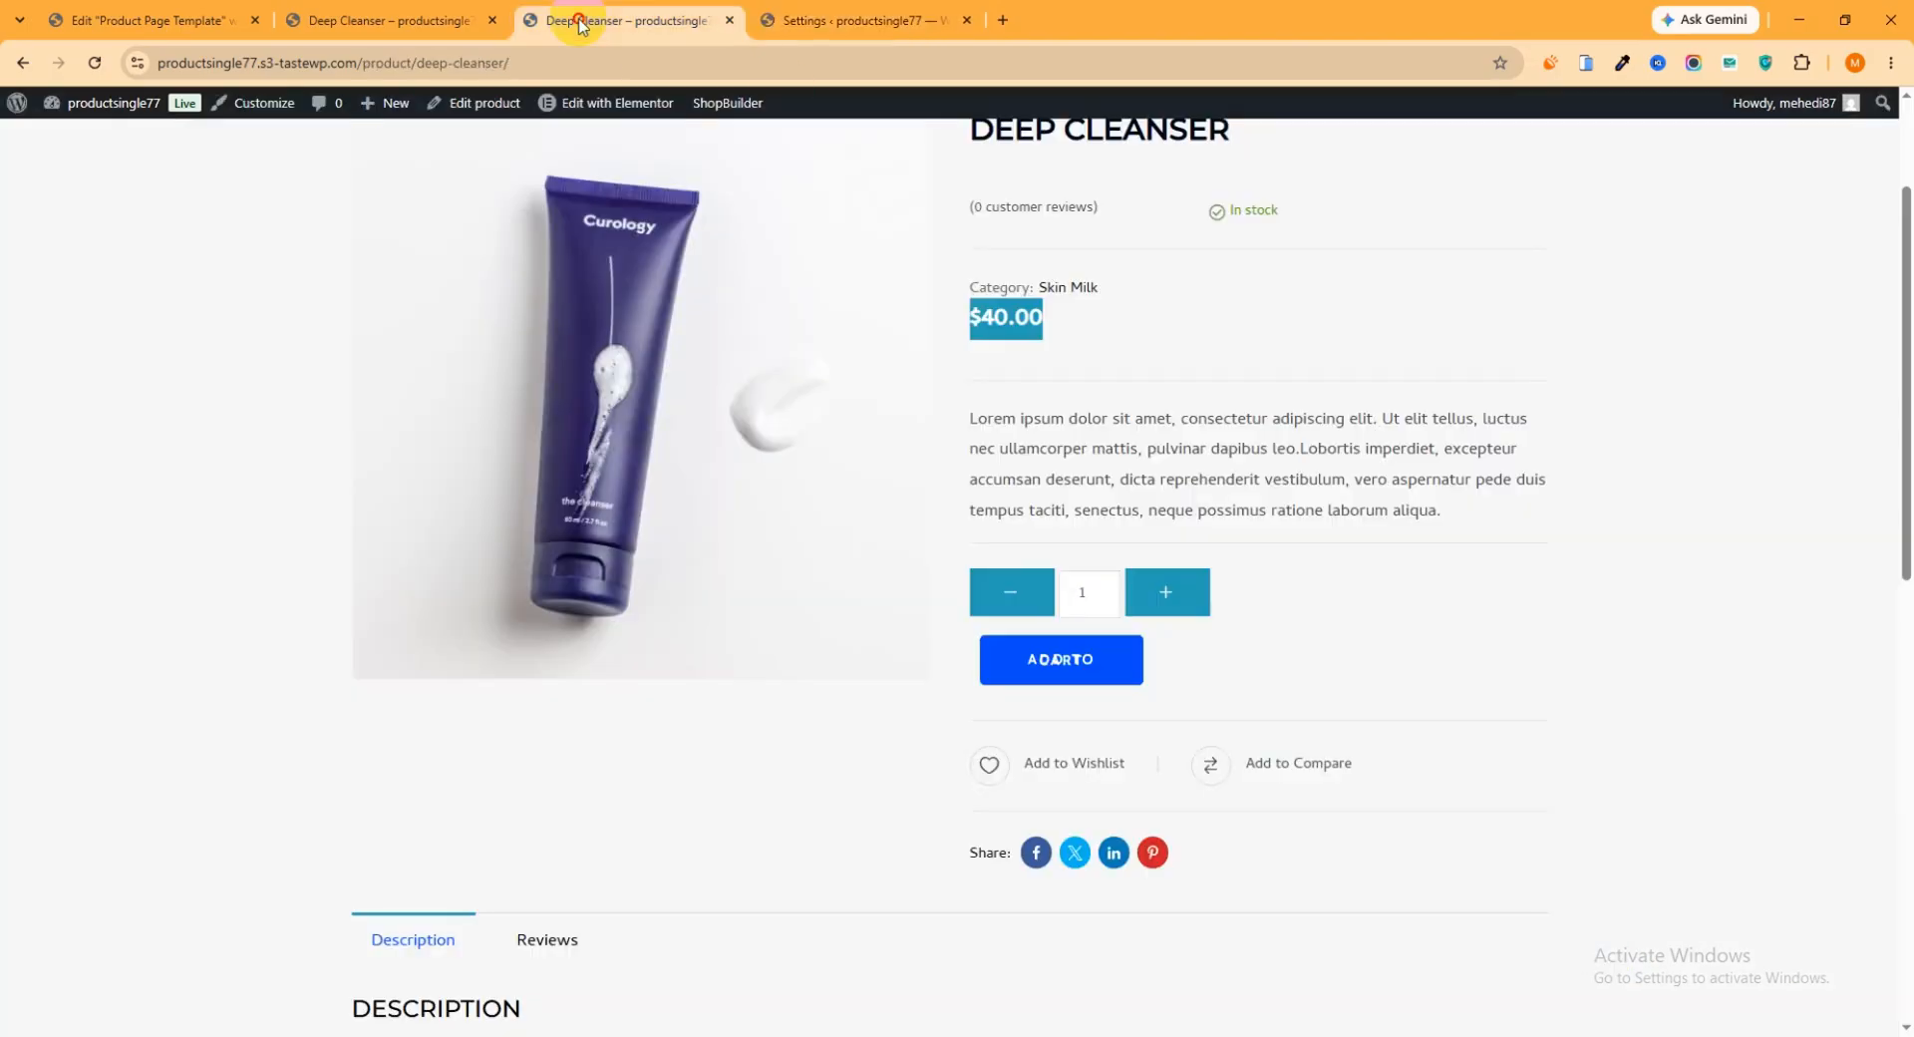
key(F5)
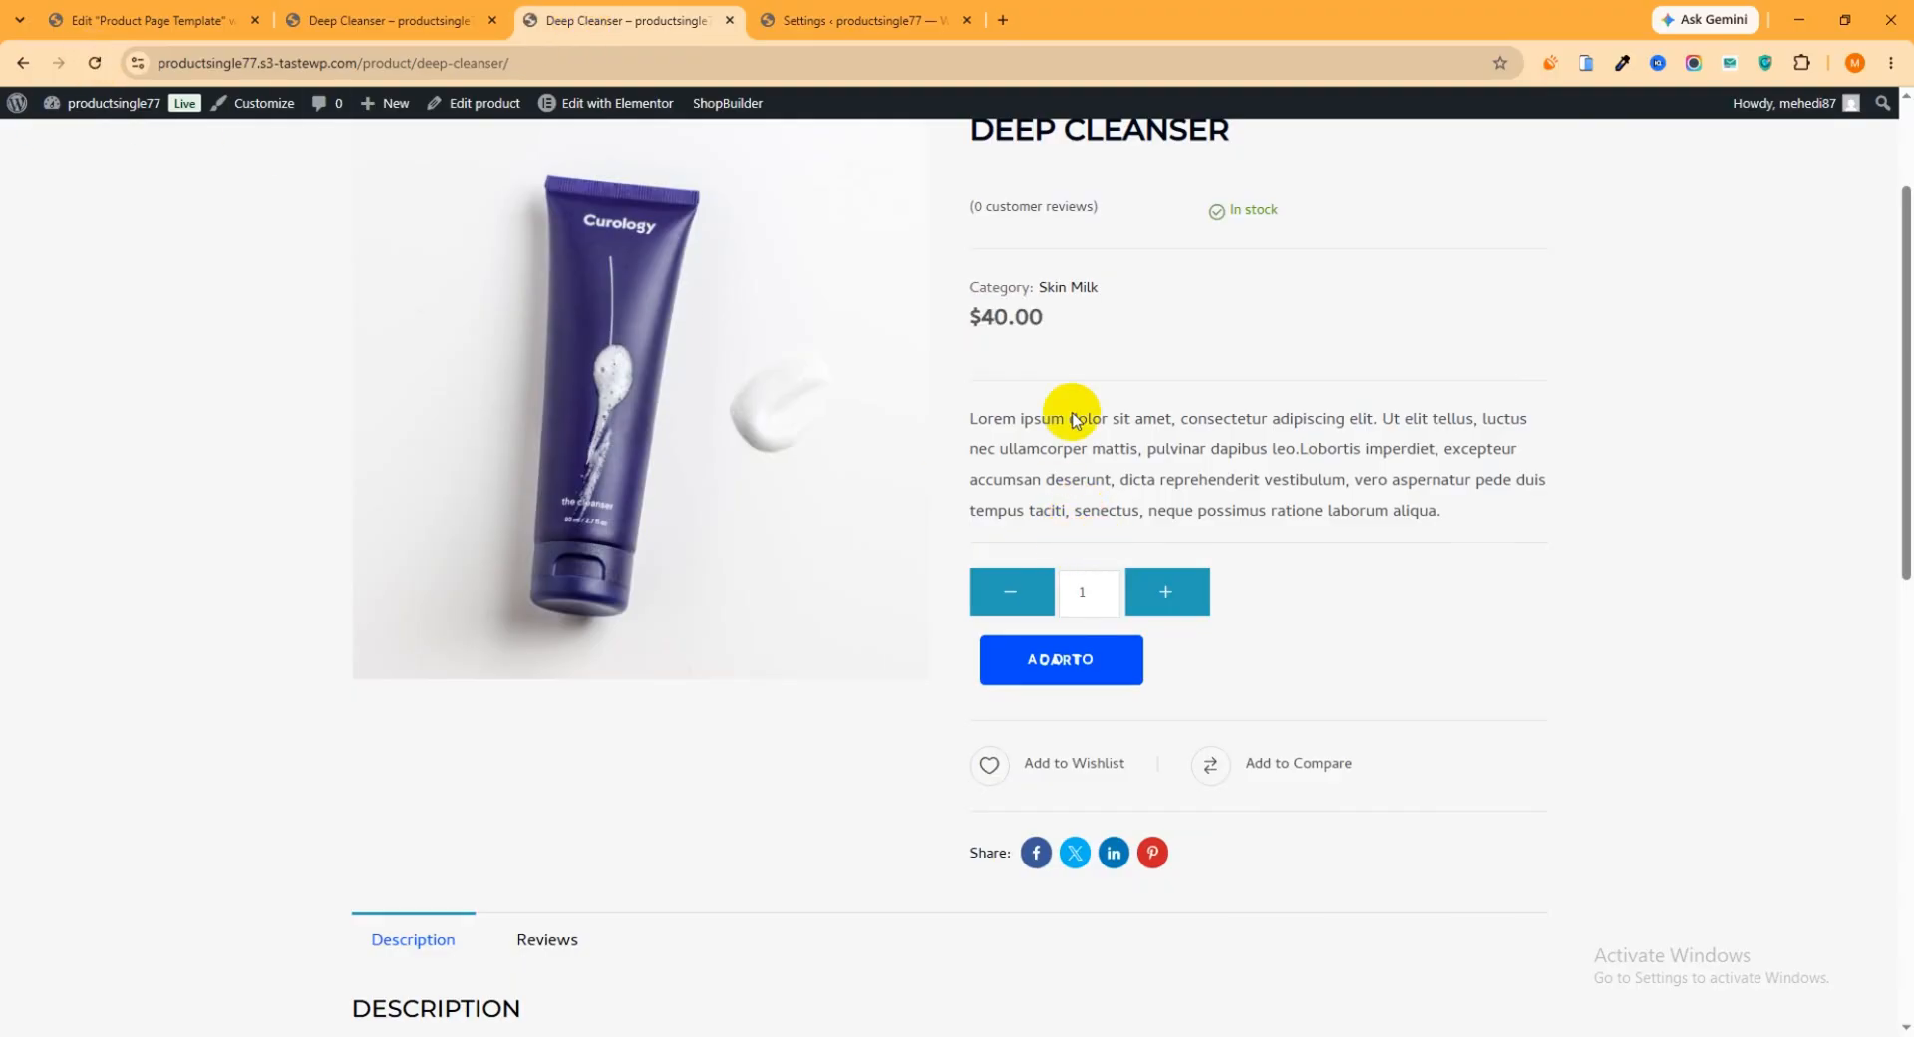
scroll(1080, 371, up, 2)
scroll(1200, 371, down, 8)
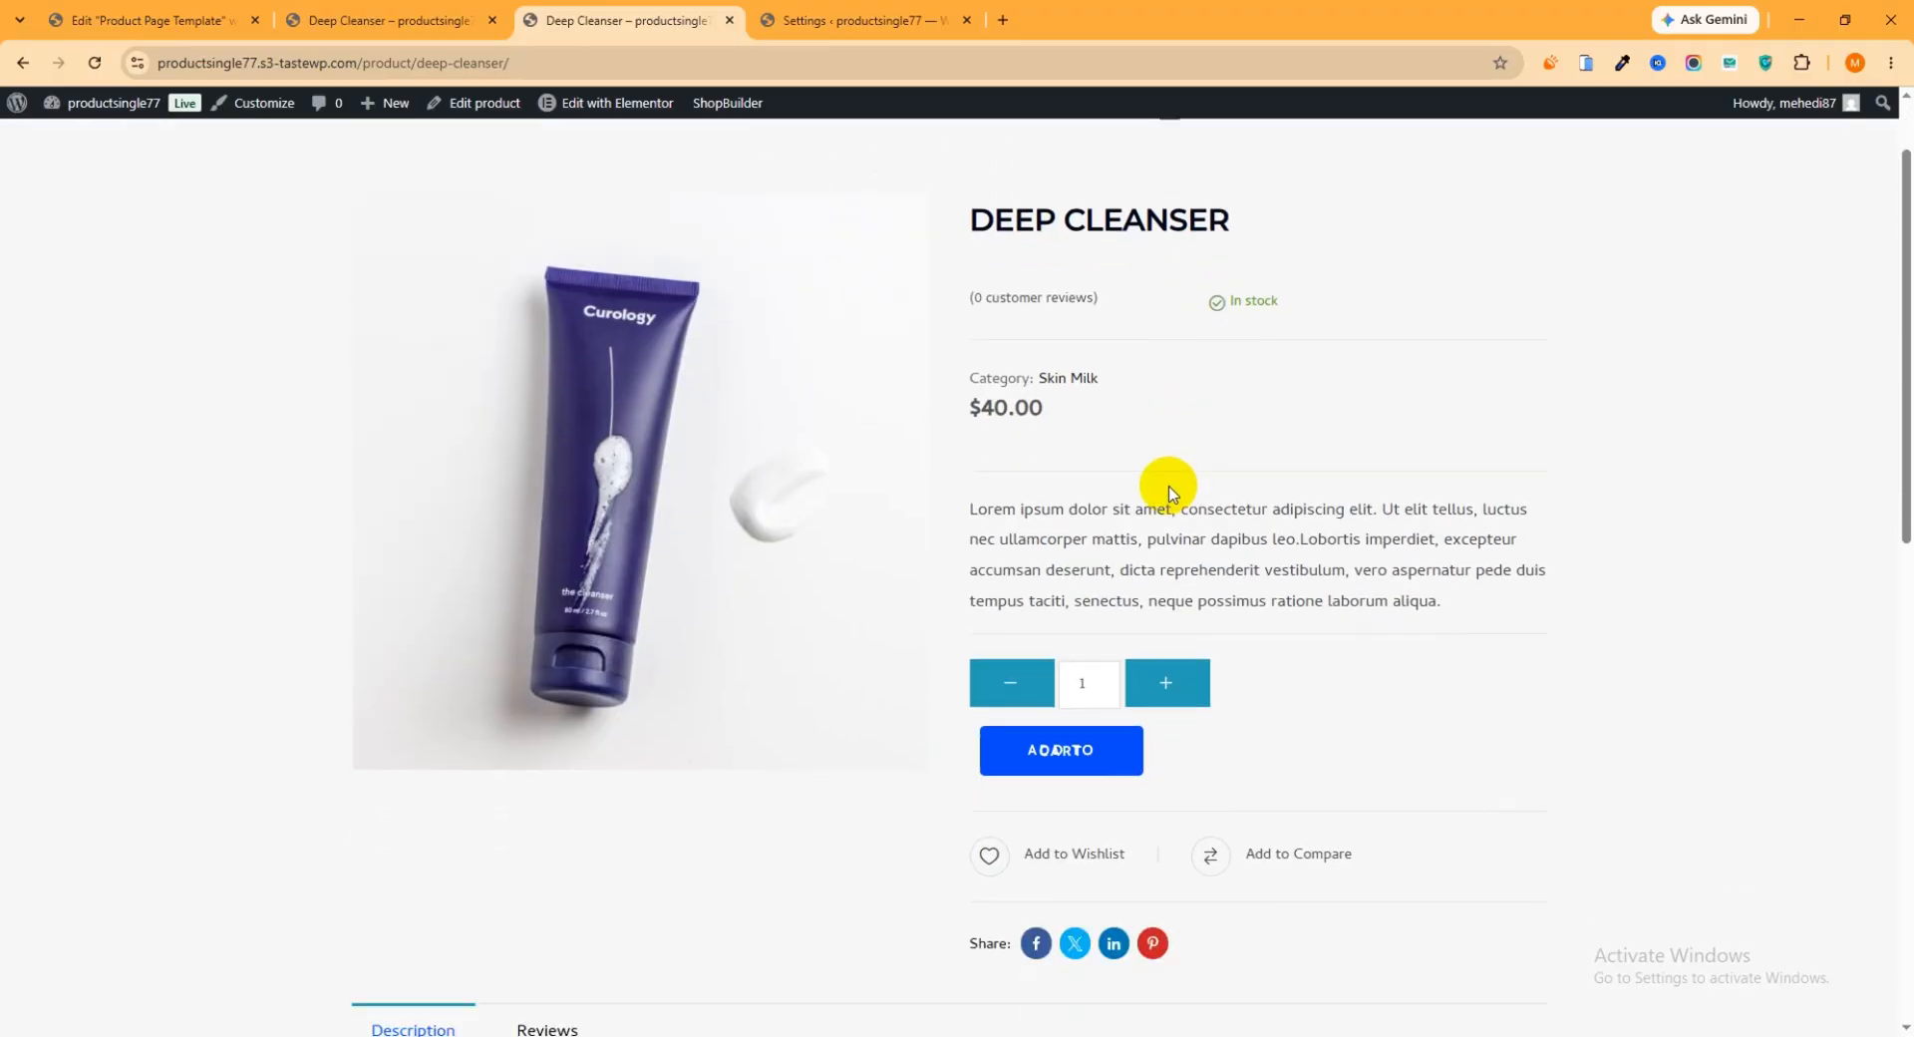
scroll(1107, 573, up, 3)
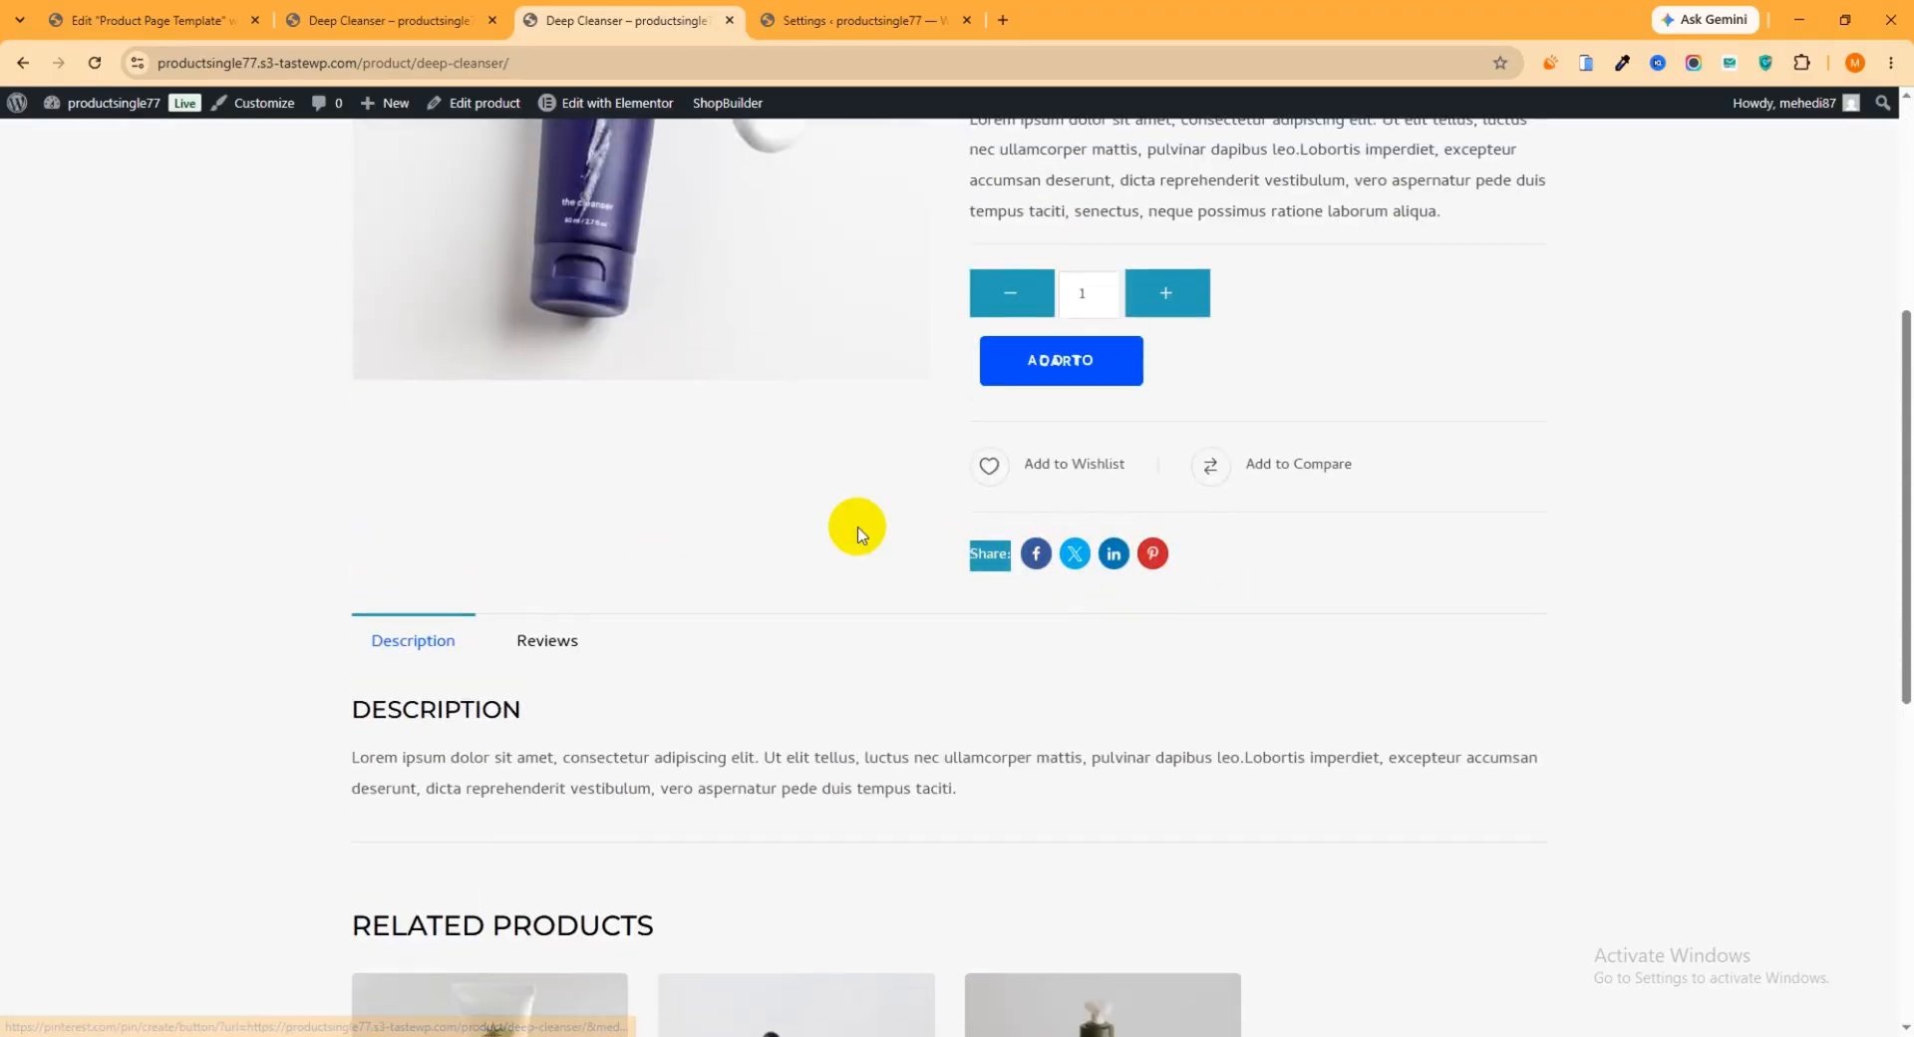
Return to the Elementor template, open the Social Share widget's settings, and look over the product tabs and related products
click(150, 20)
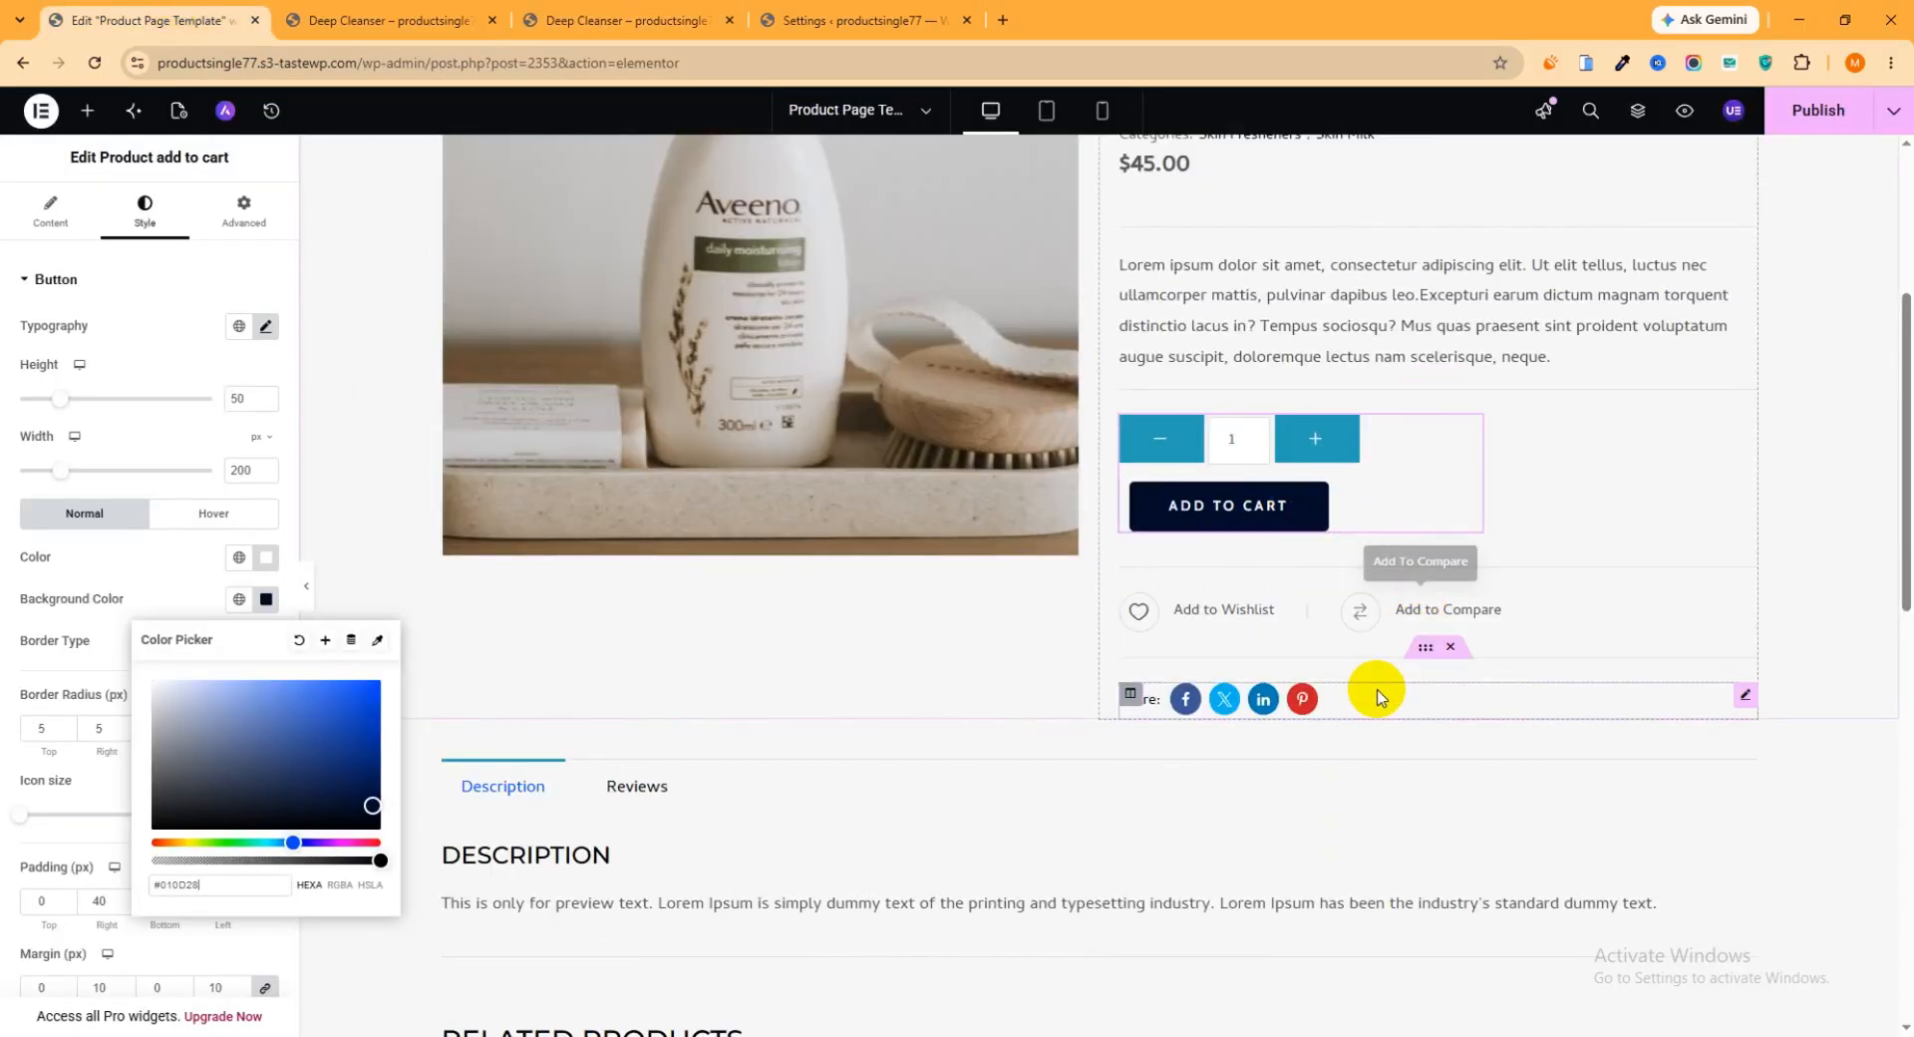
click(1752, 703)
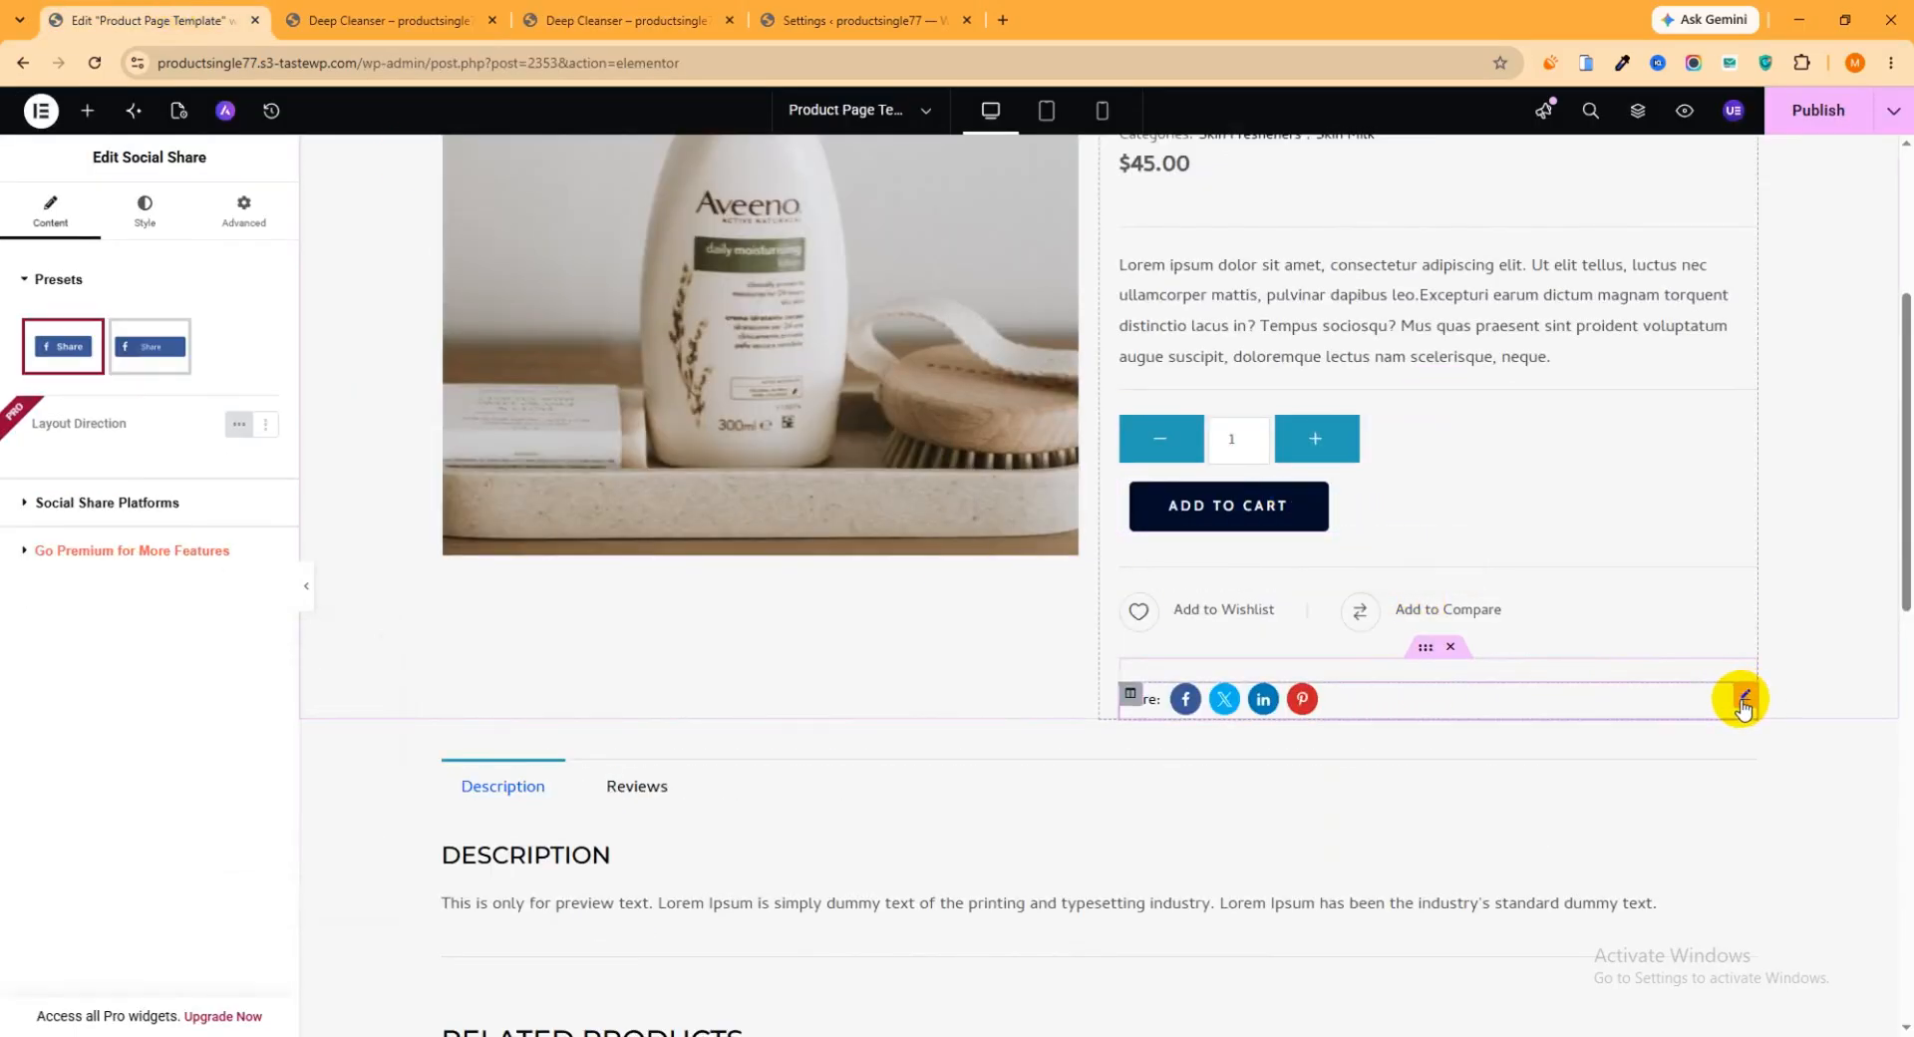
scroll(1025, 607, down, 7)
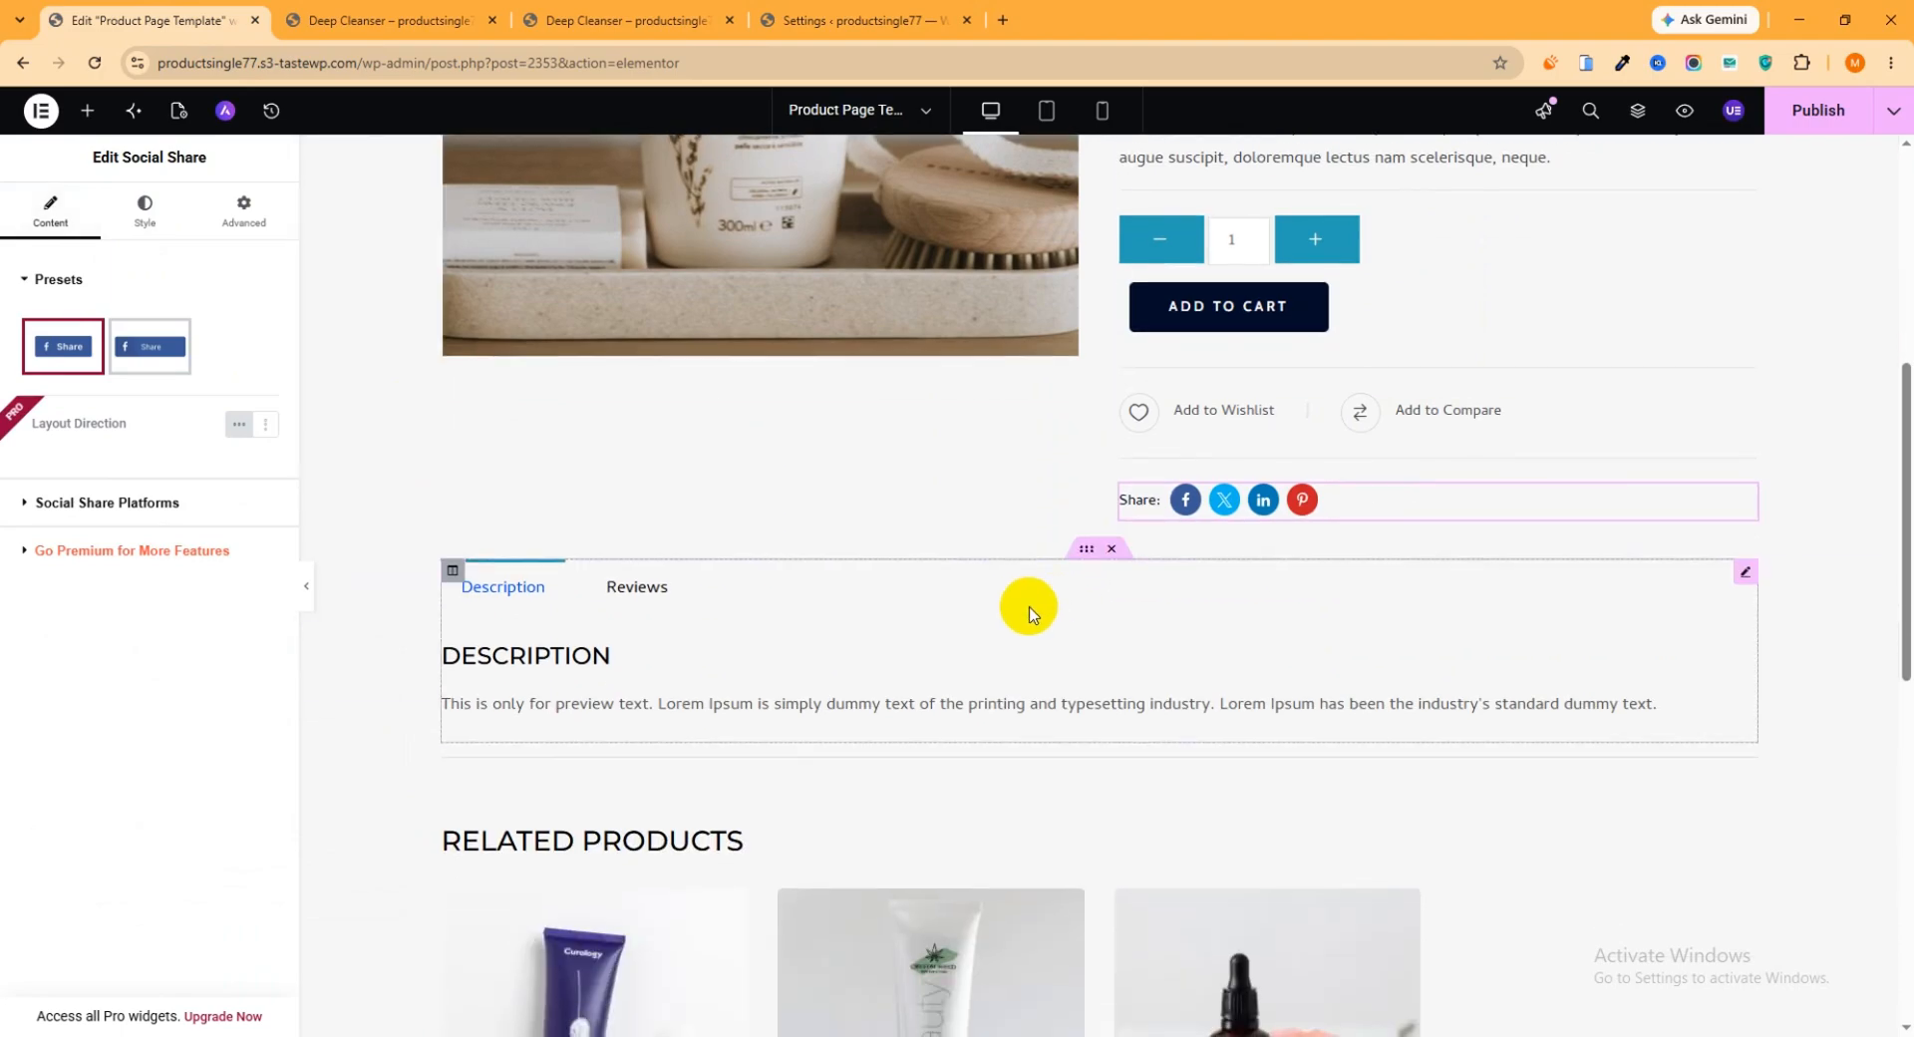
scroll(843, 643, down, 3)
scroll(897, 688, up, 2)
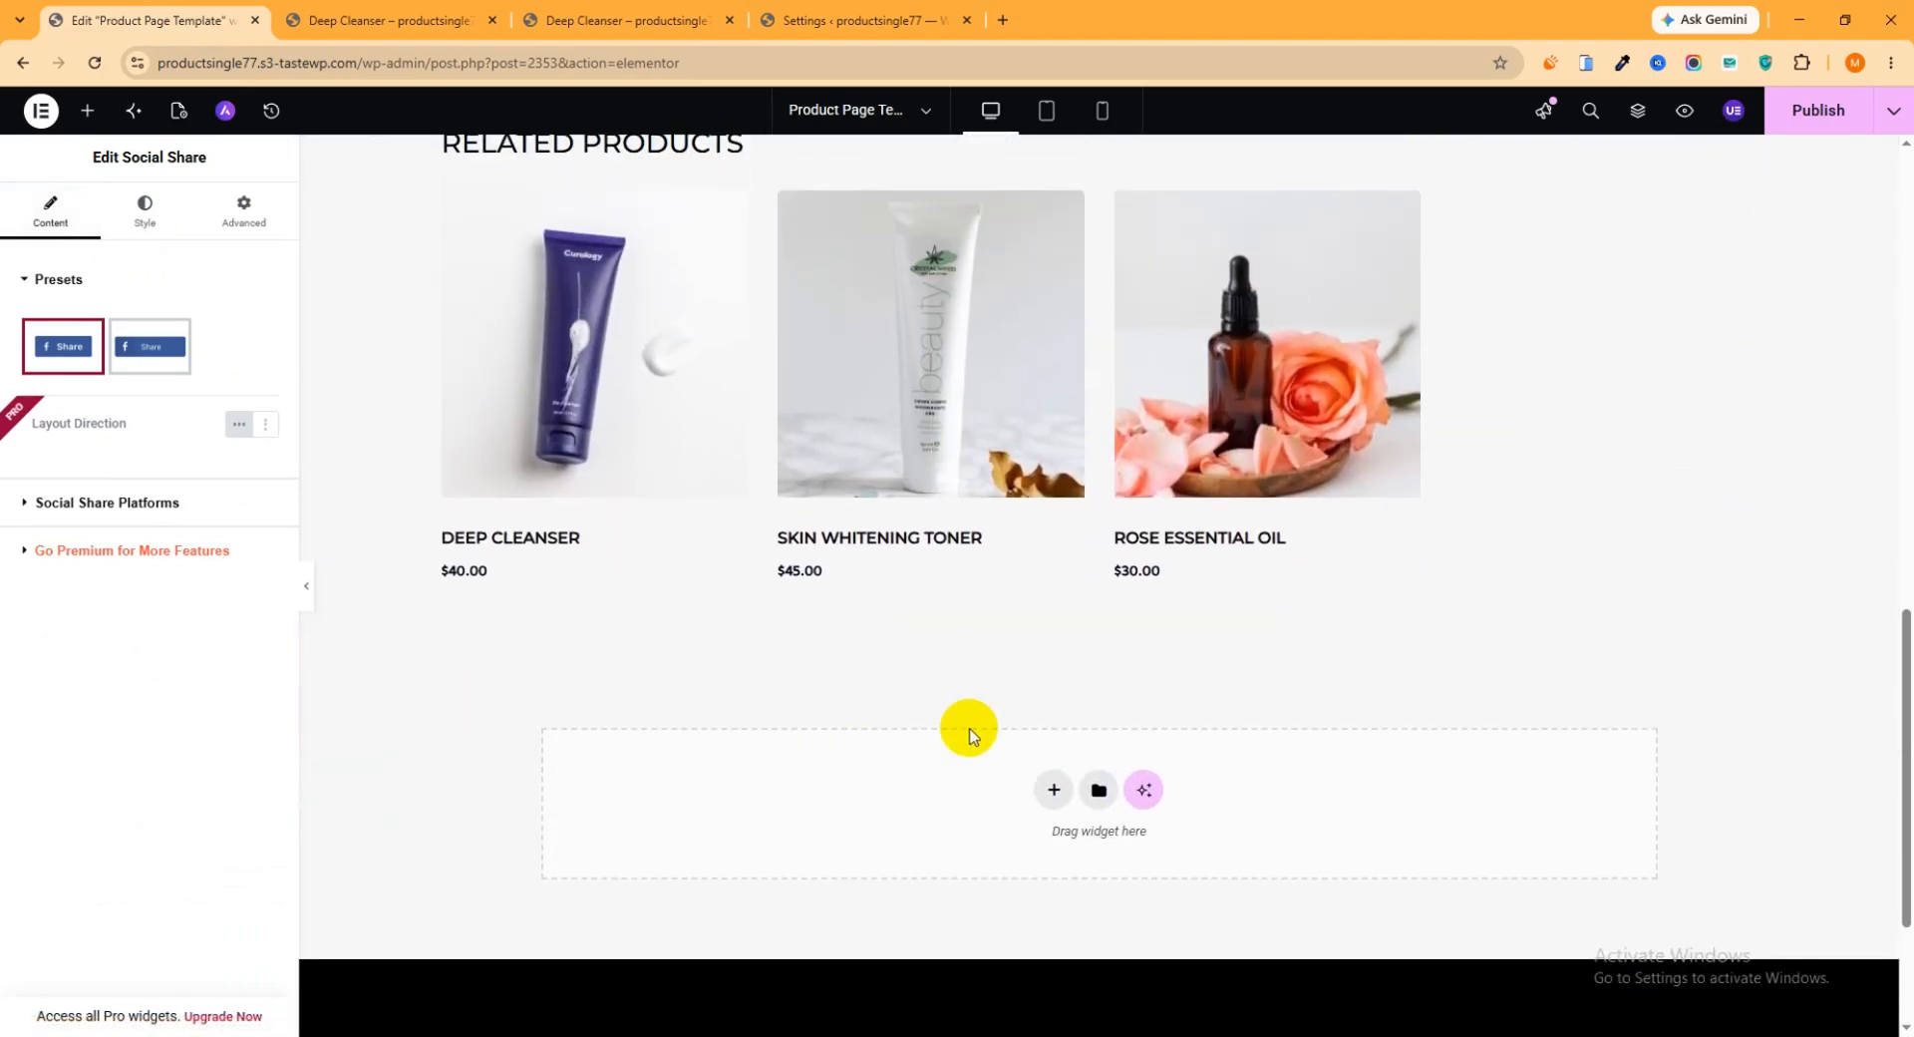
Add an empty single-column Flexbox container below the related products section of the template
click(1046, 784)
click(1032, 847)
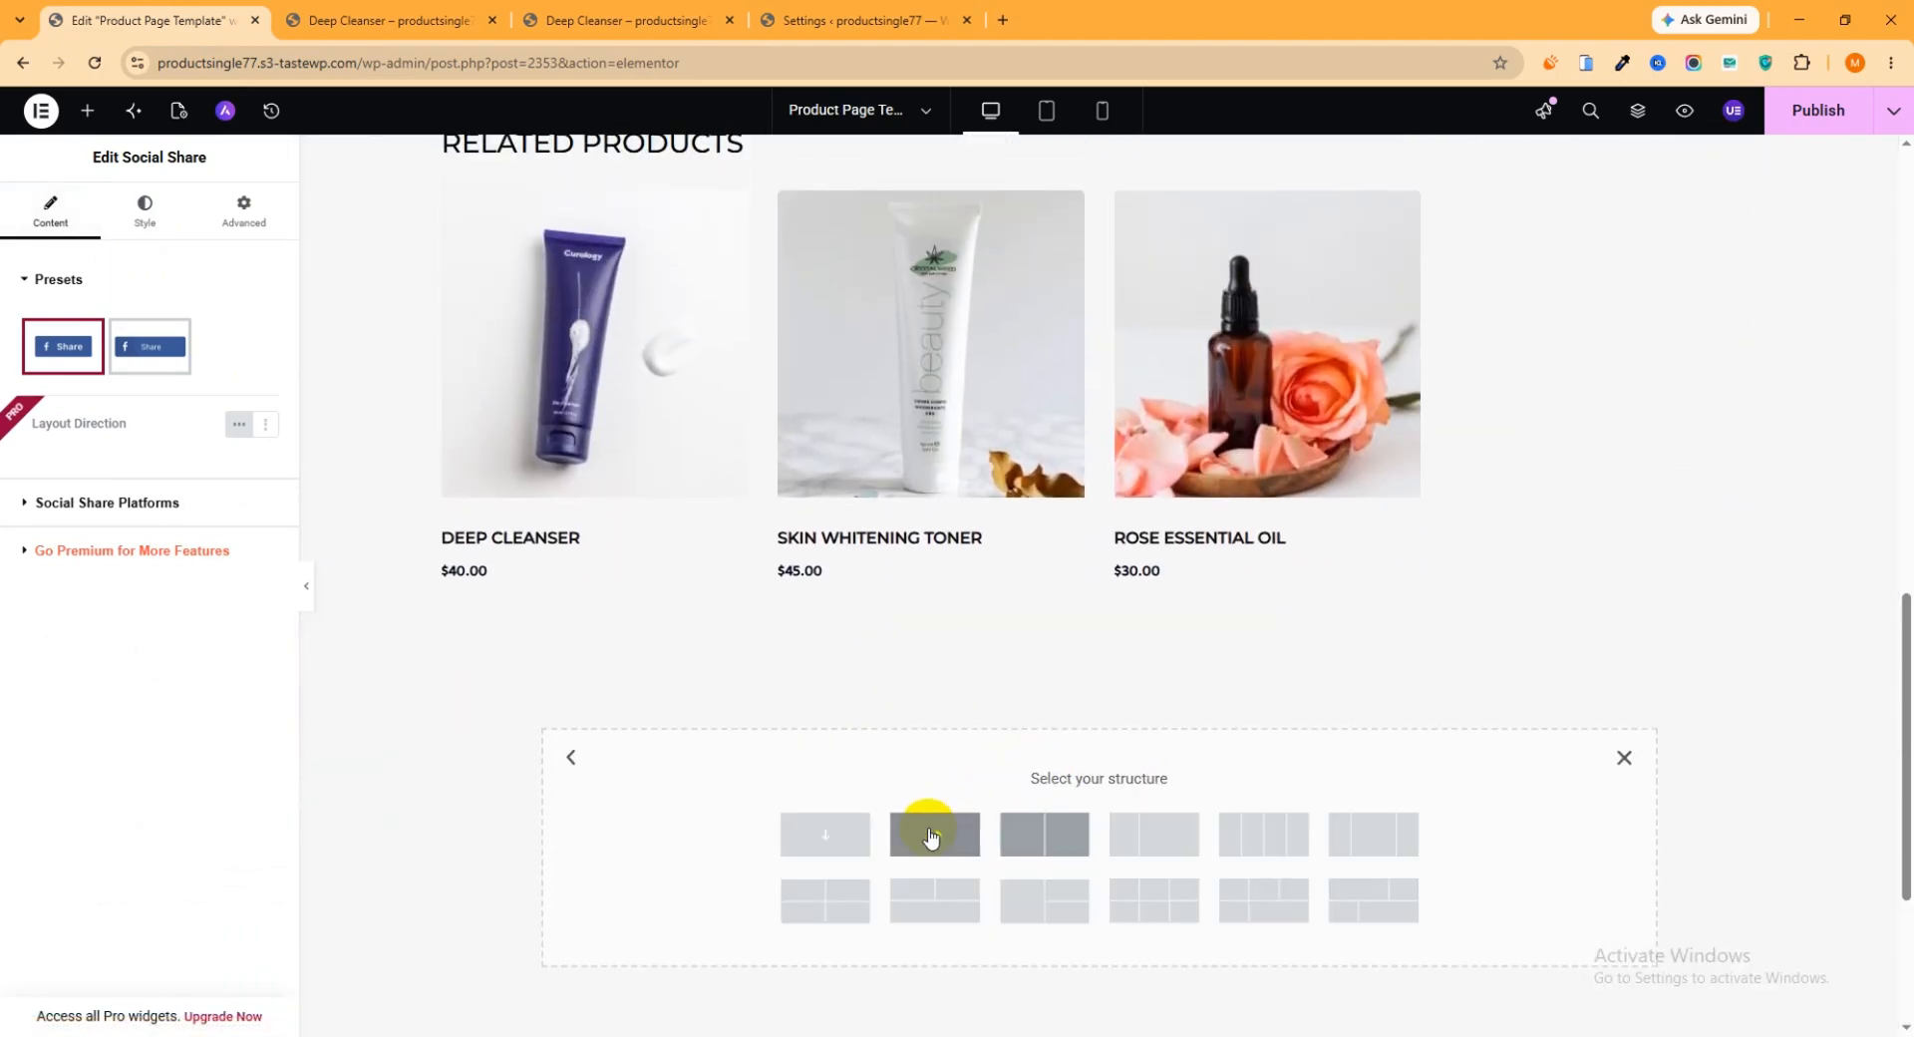
click(807, 835)
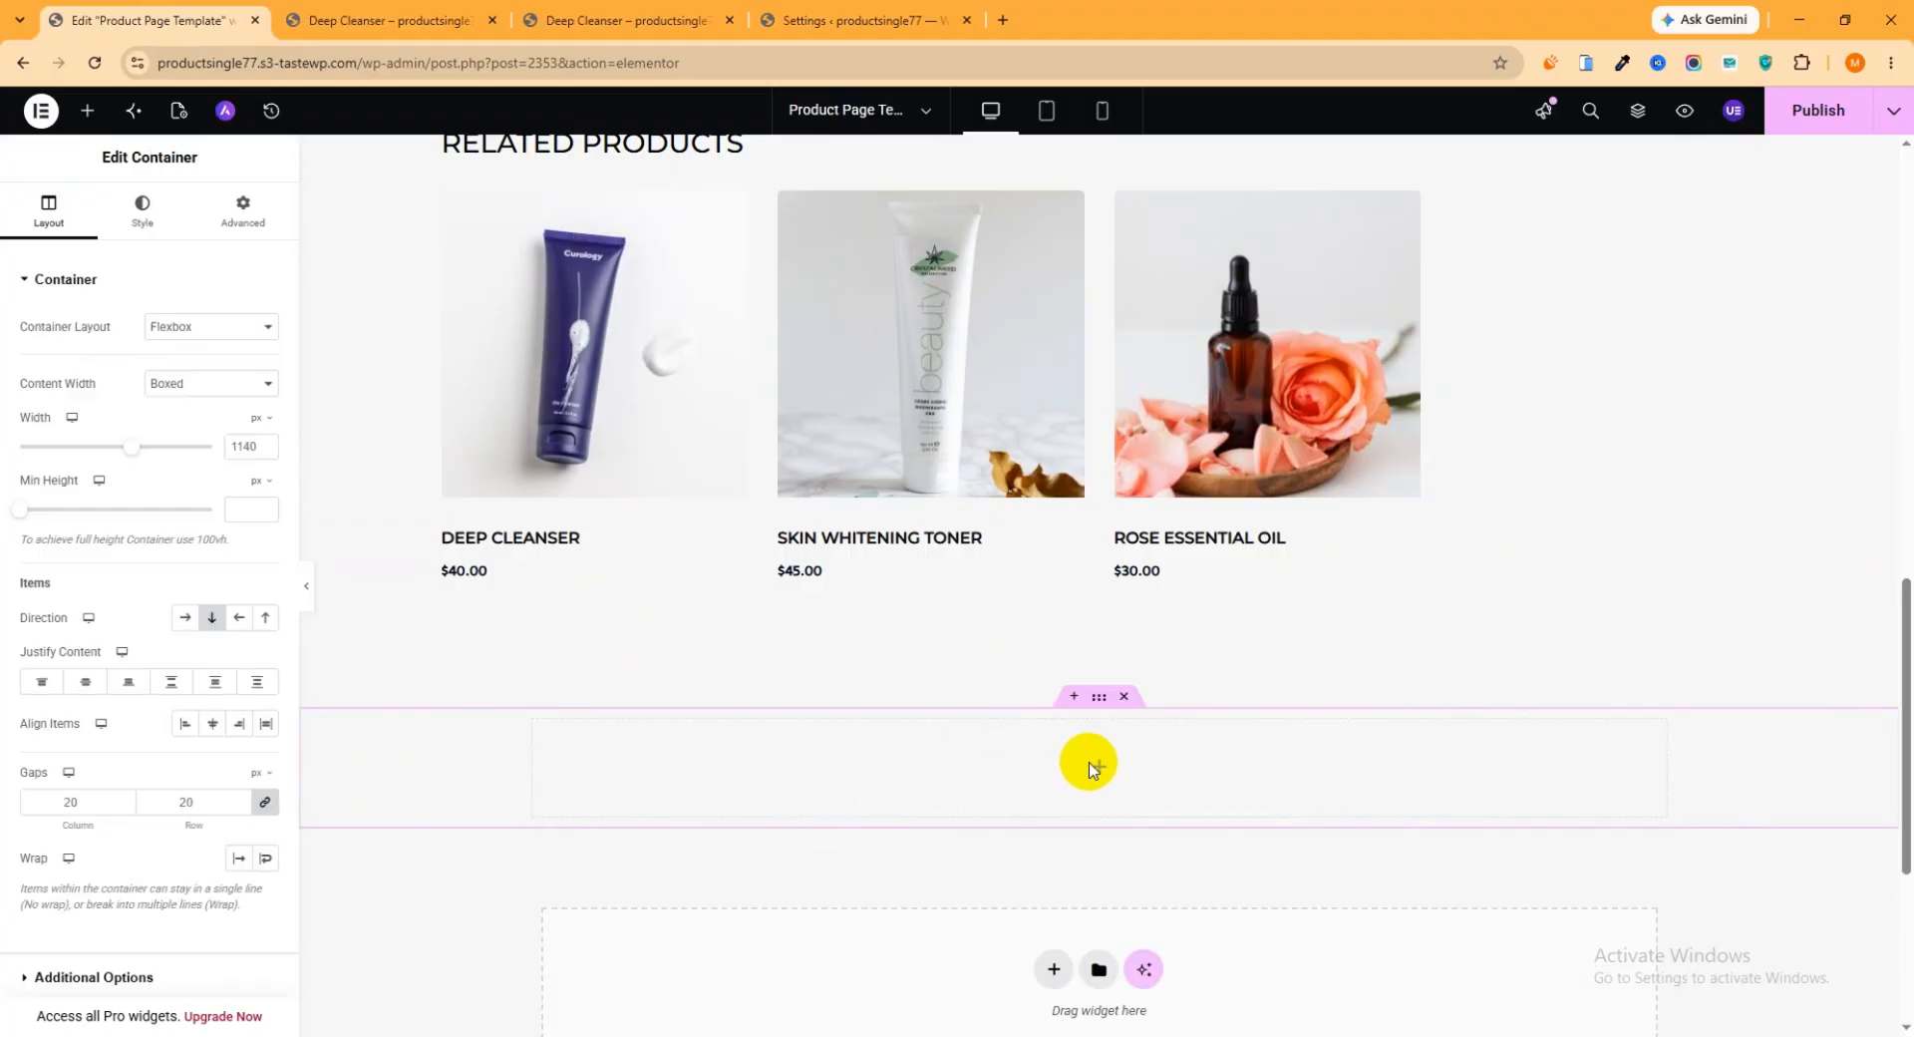
scroll(972, 578, up, 10)
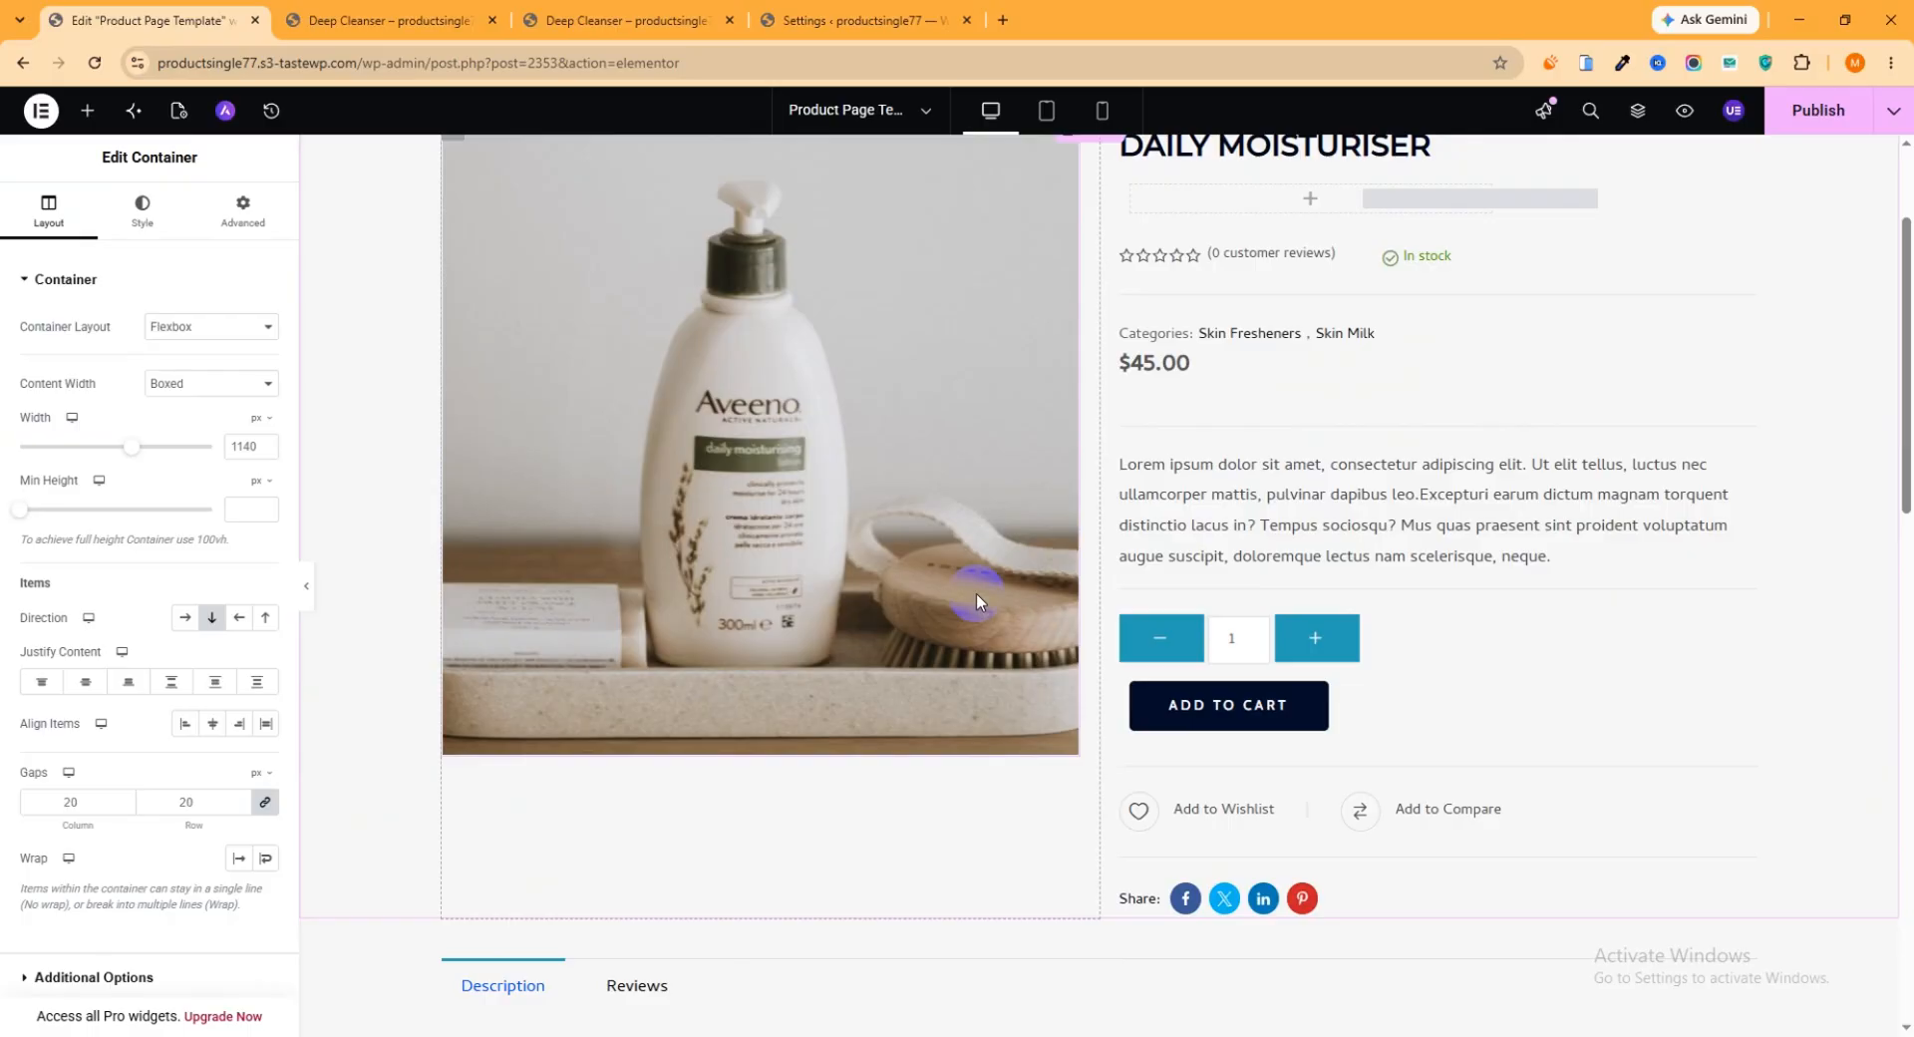
Switch to the live Deep Cleanser product page and reload it to check the current design
click(618, 20)
scroll(894, 397, up, 5)
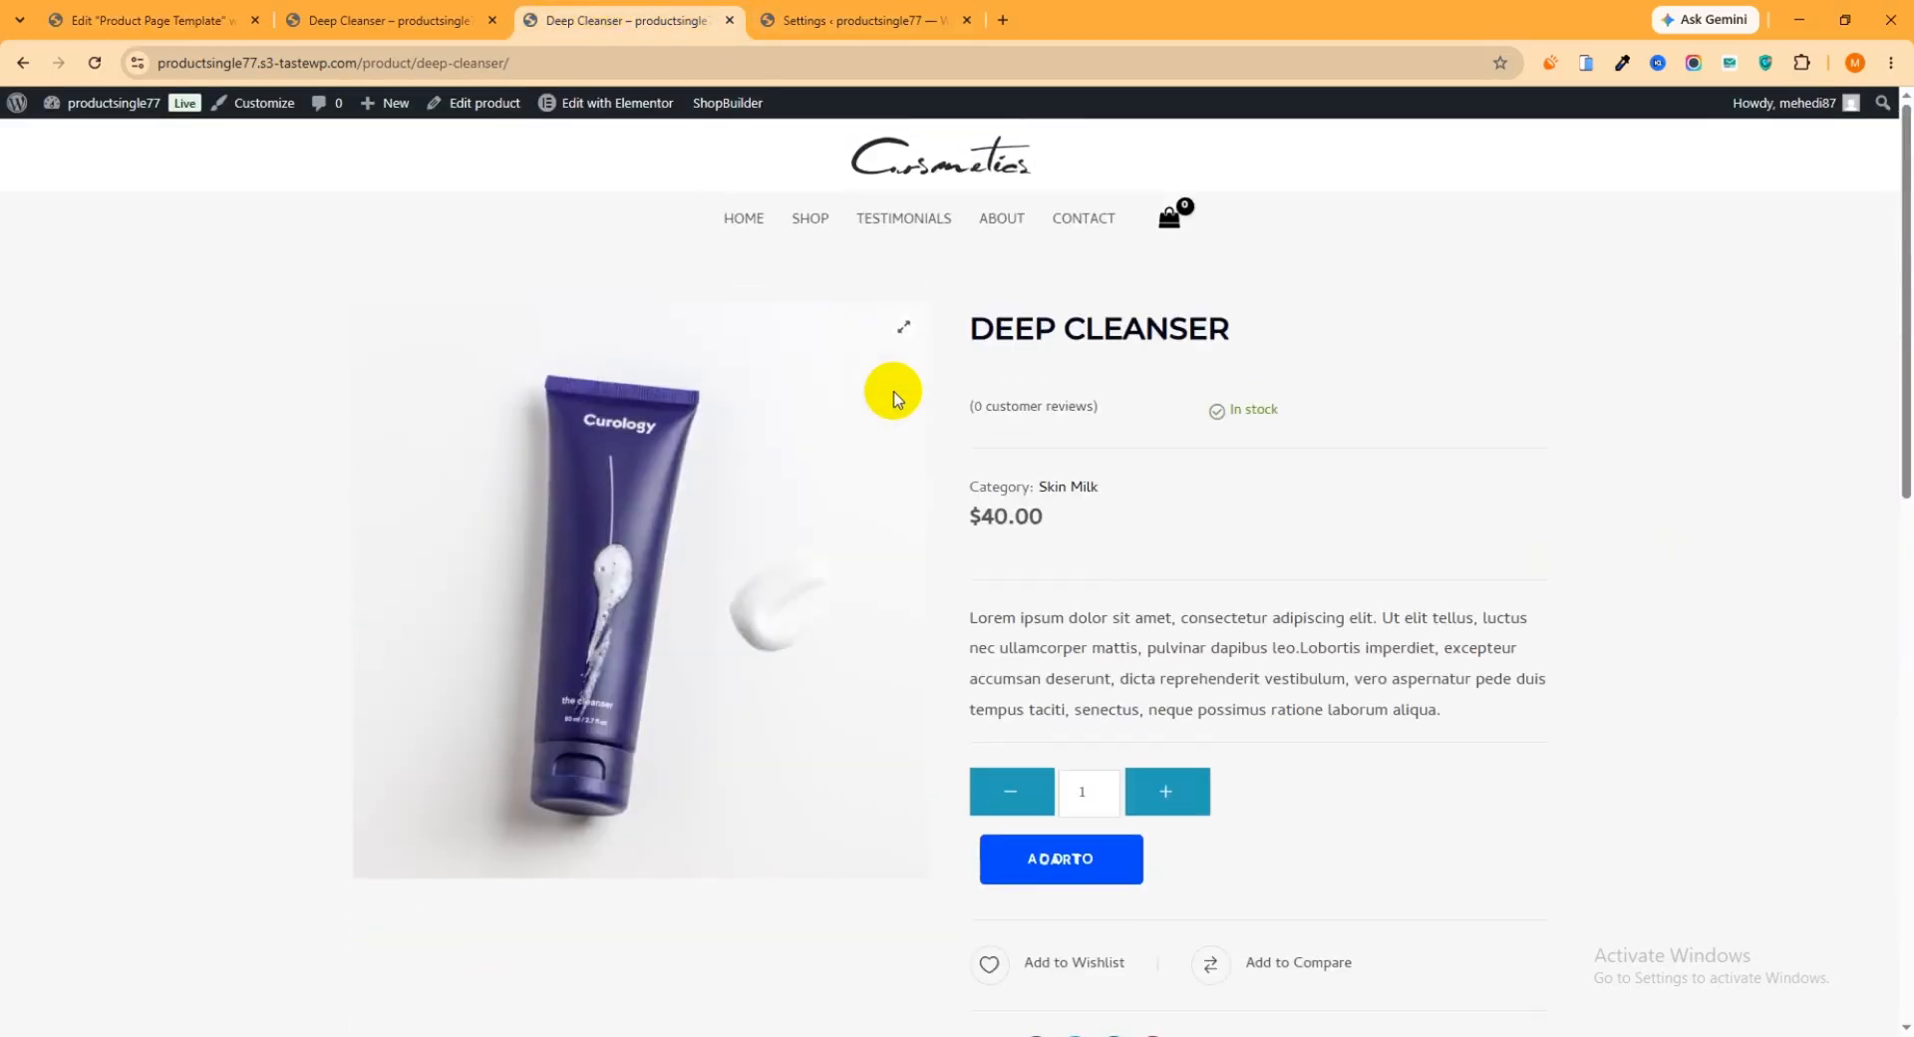
click(92, 64)
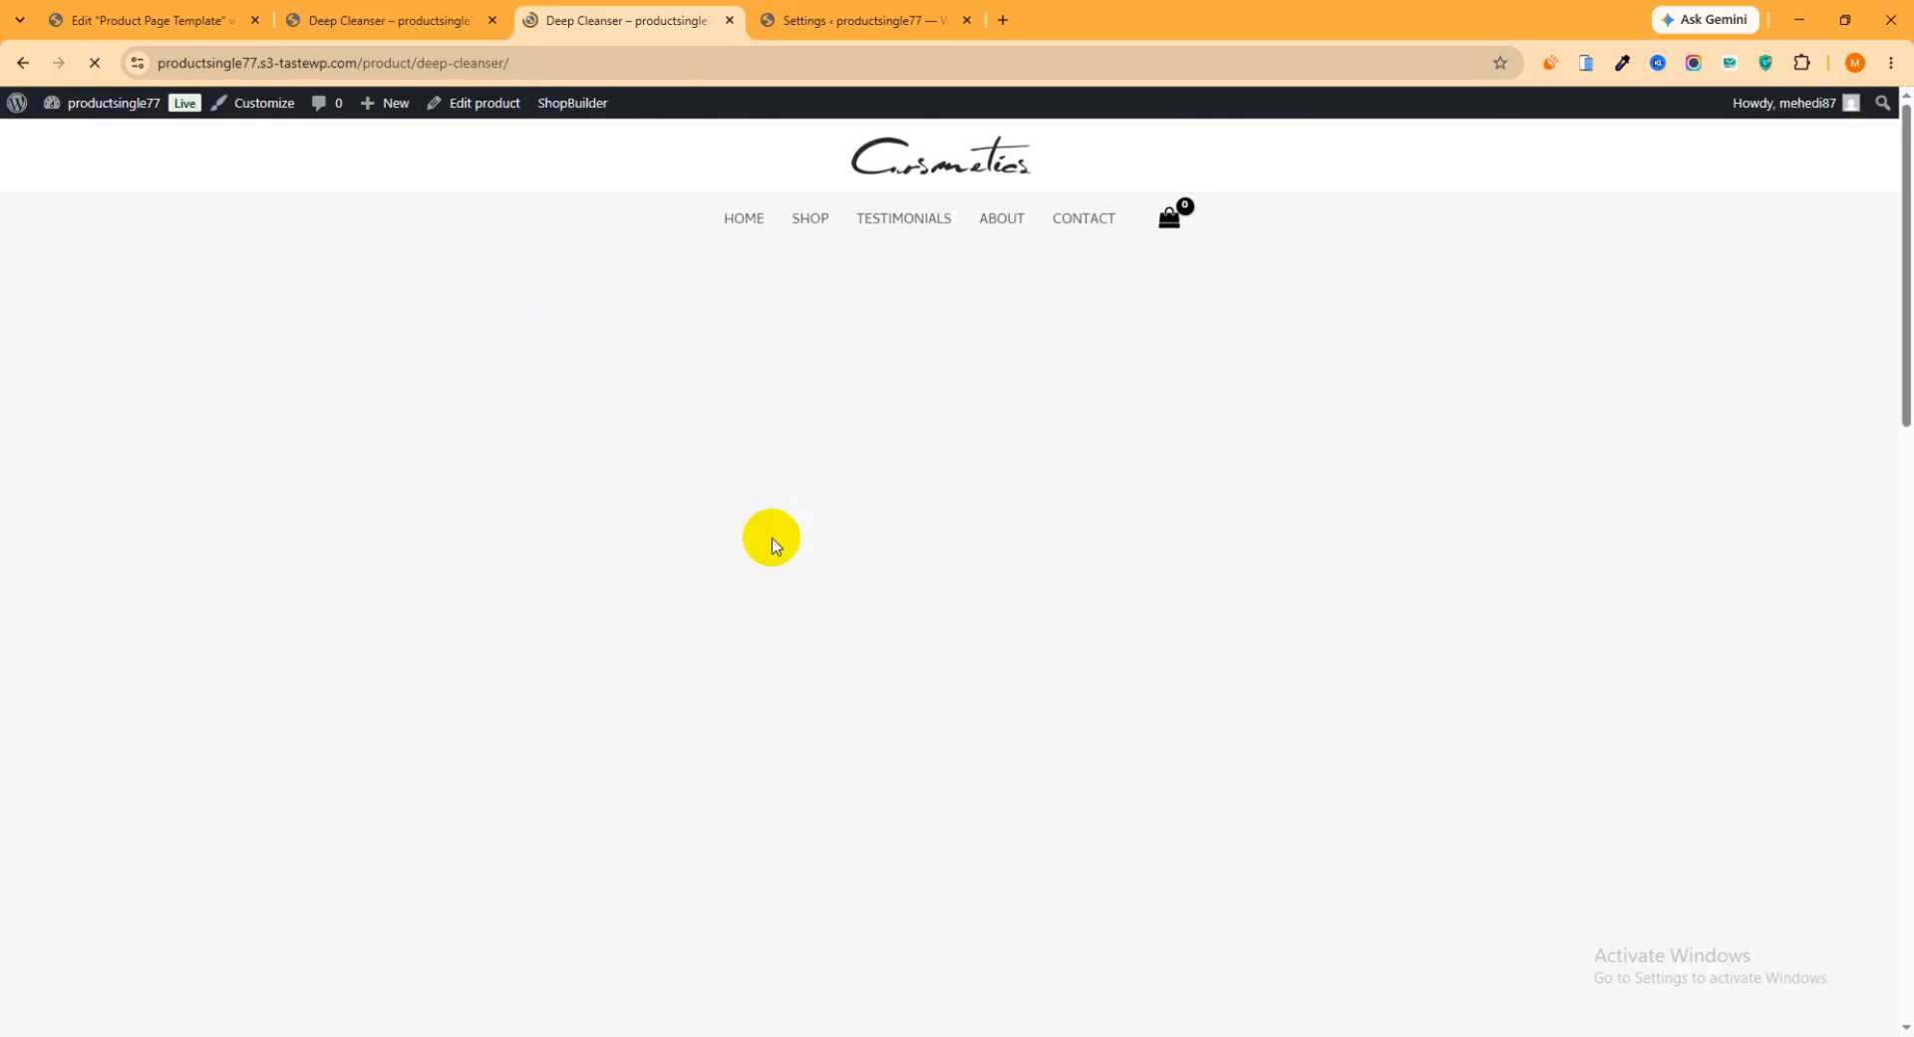
Return to the Elementor template and publish it, then reload the live Deep Cleanser page
click(150, 20)
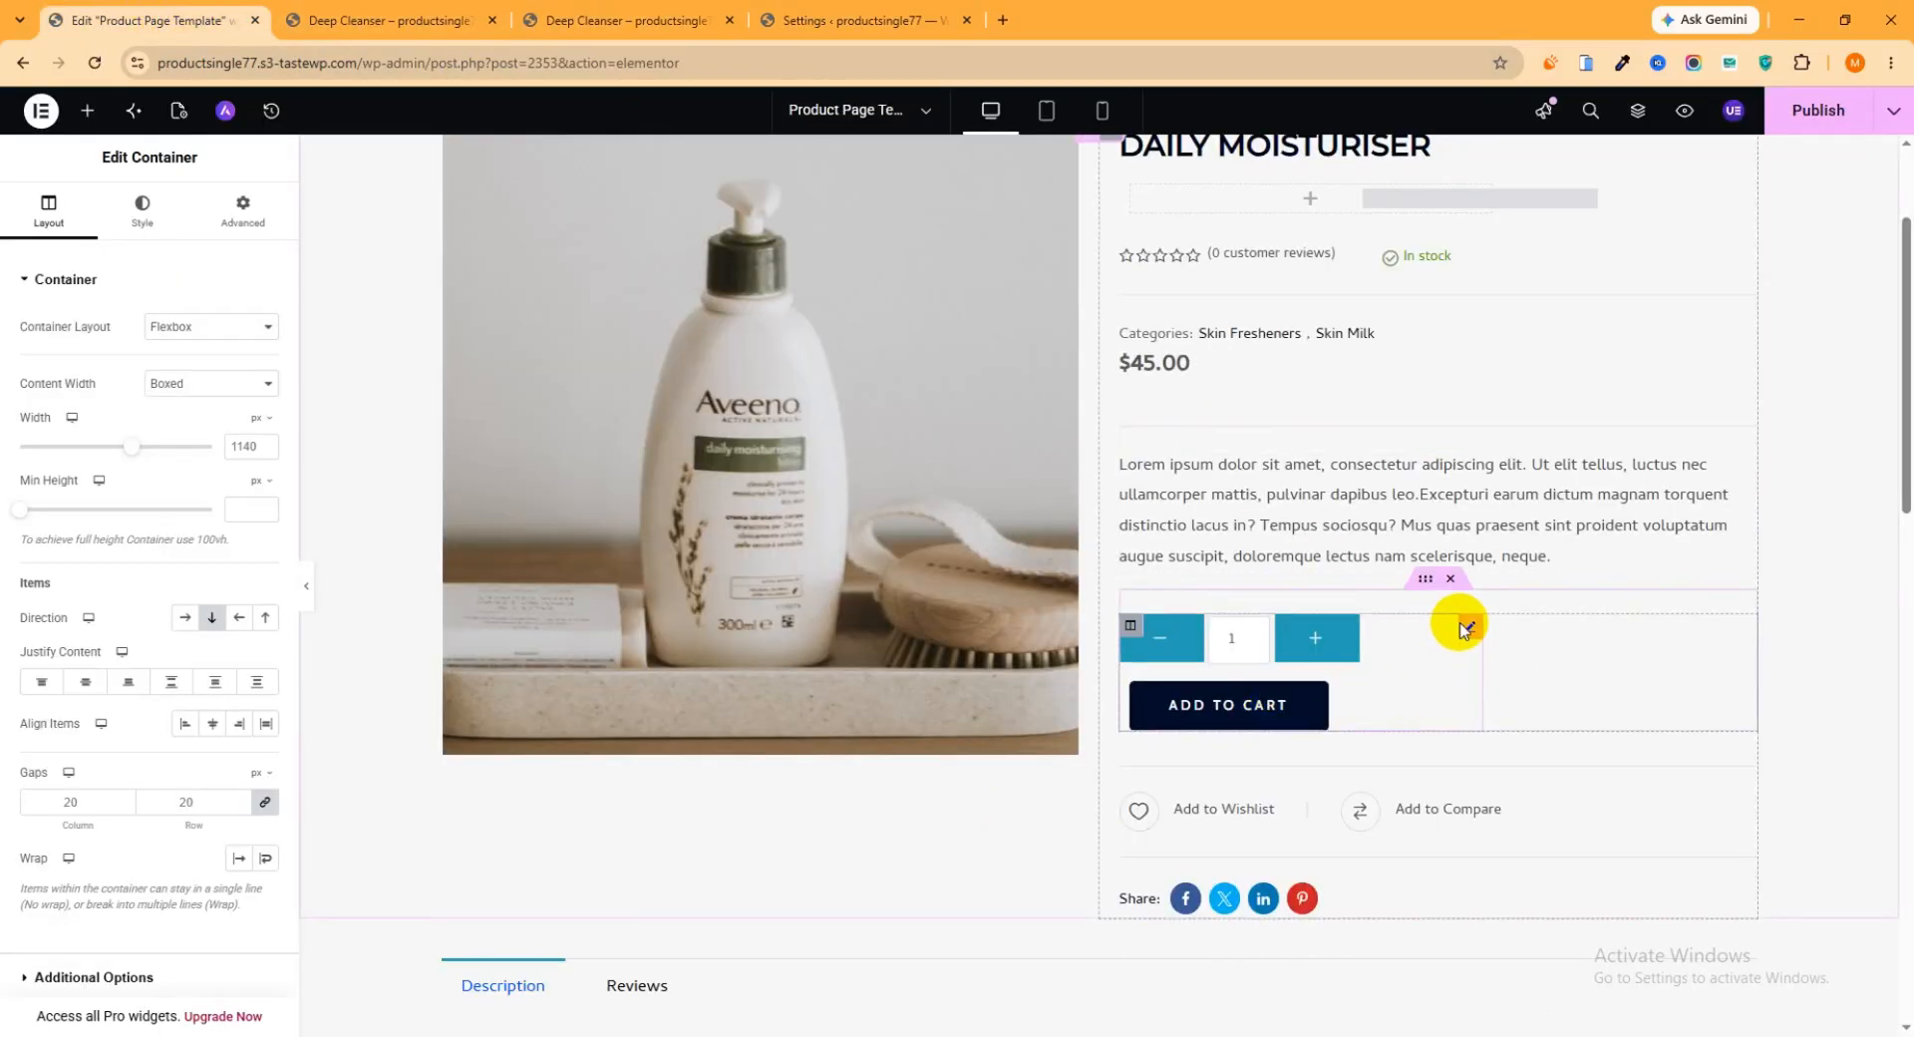
click(1814, 118)
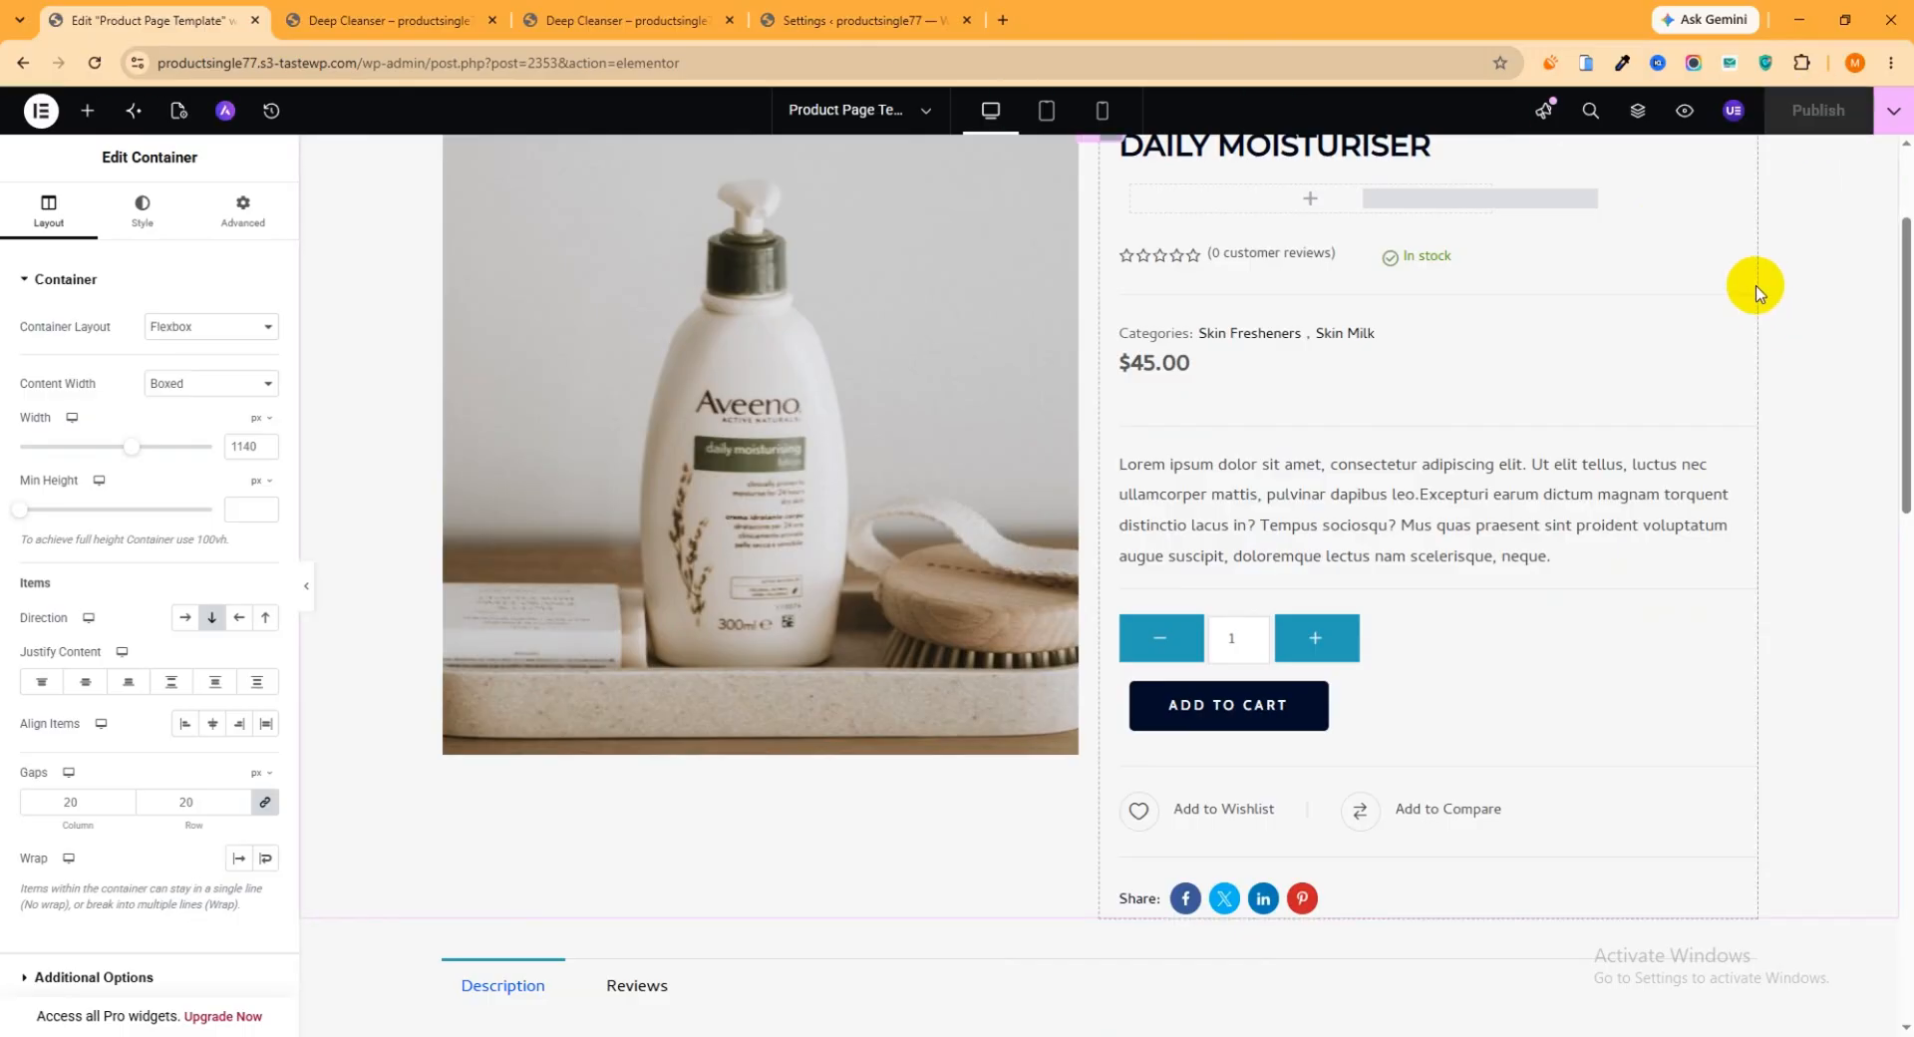
click(628, 20)
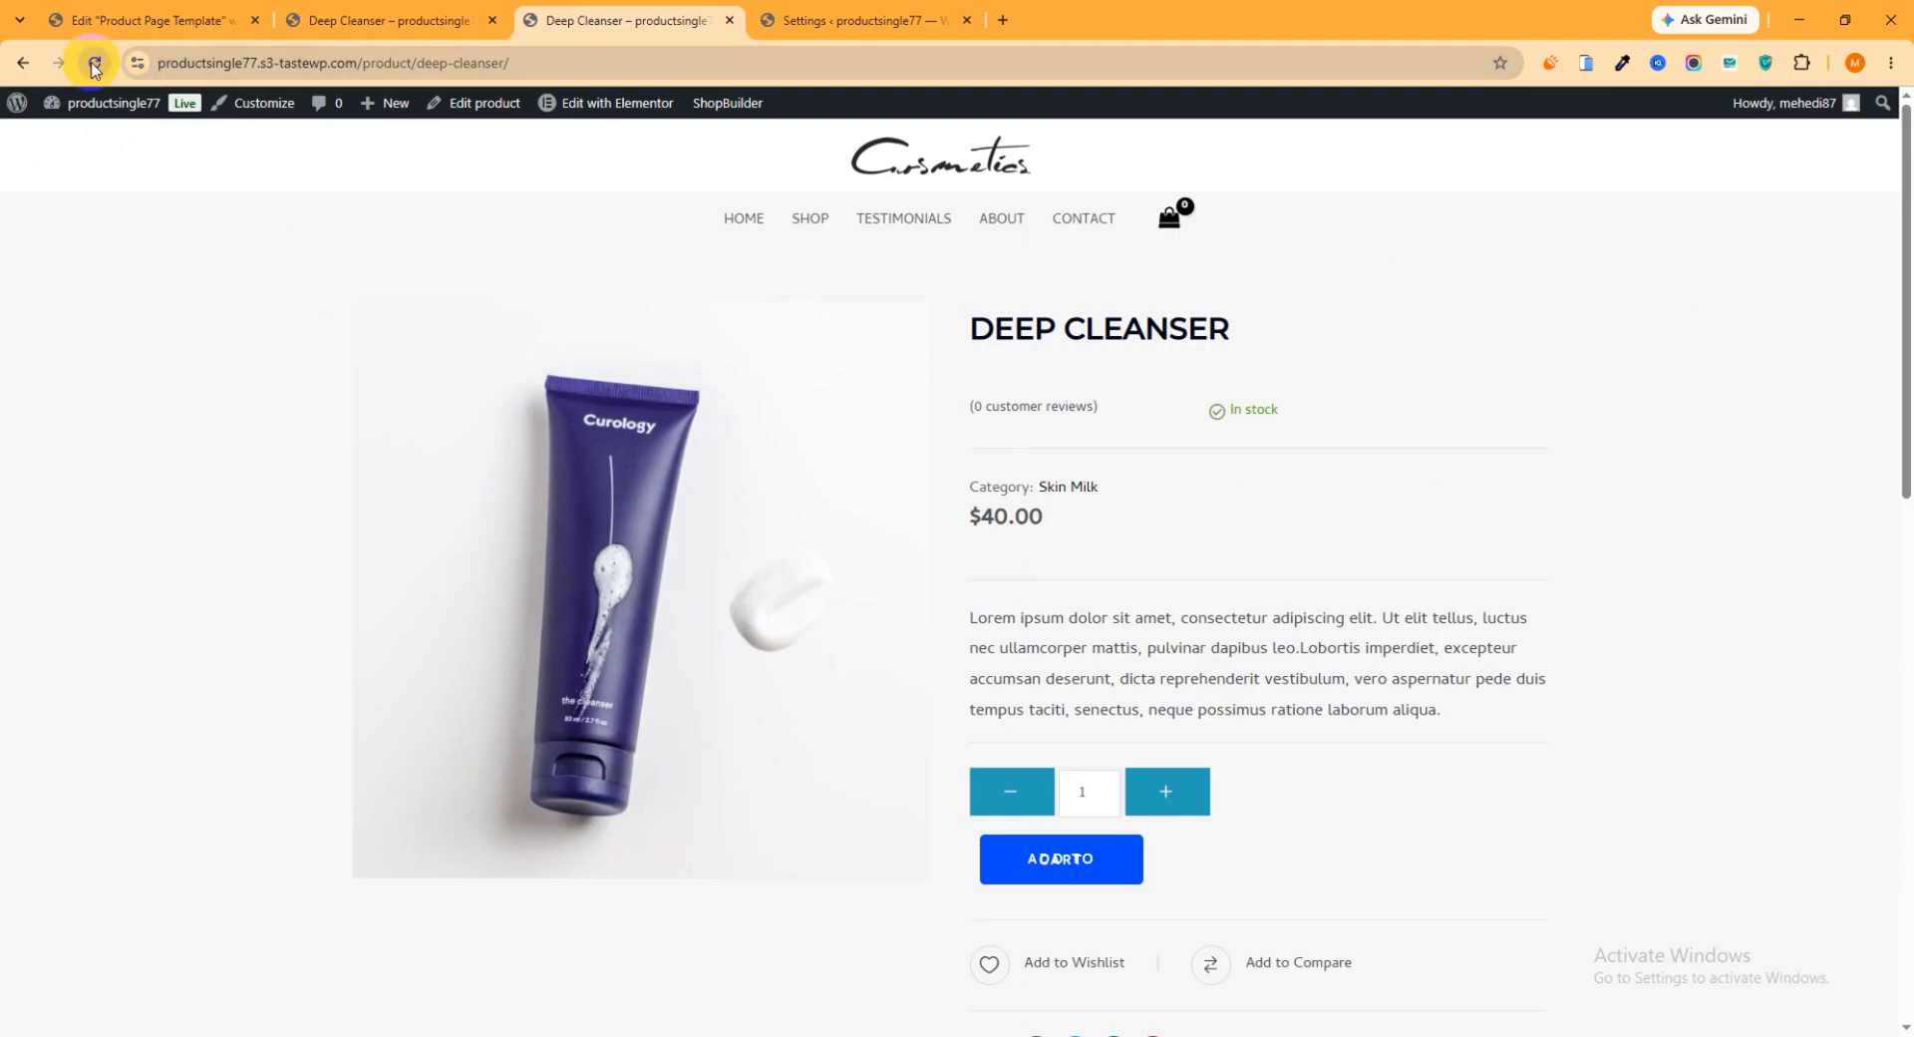
click(95, 63)
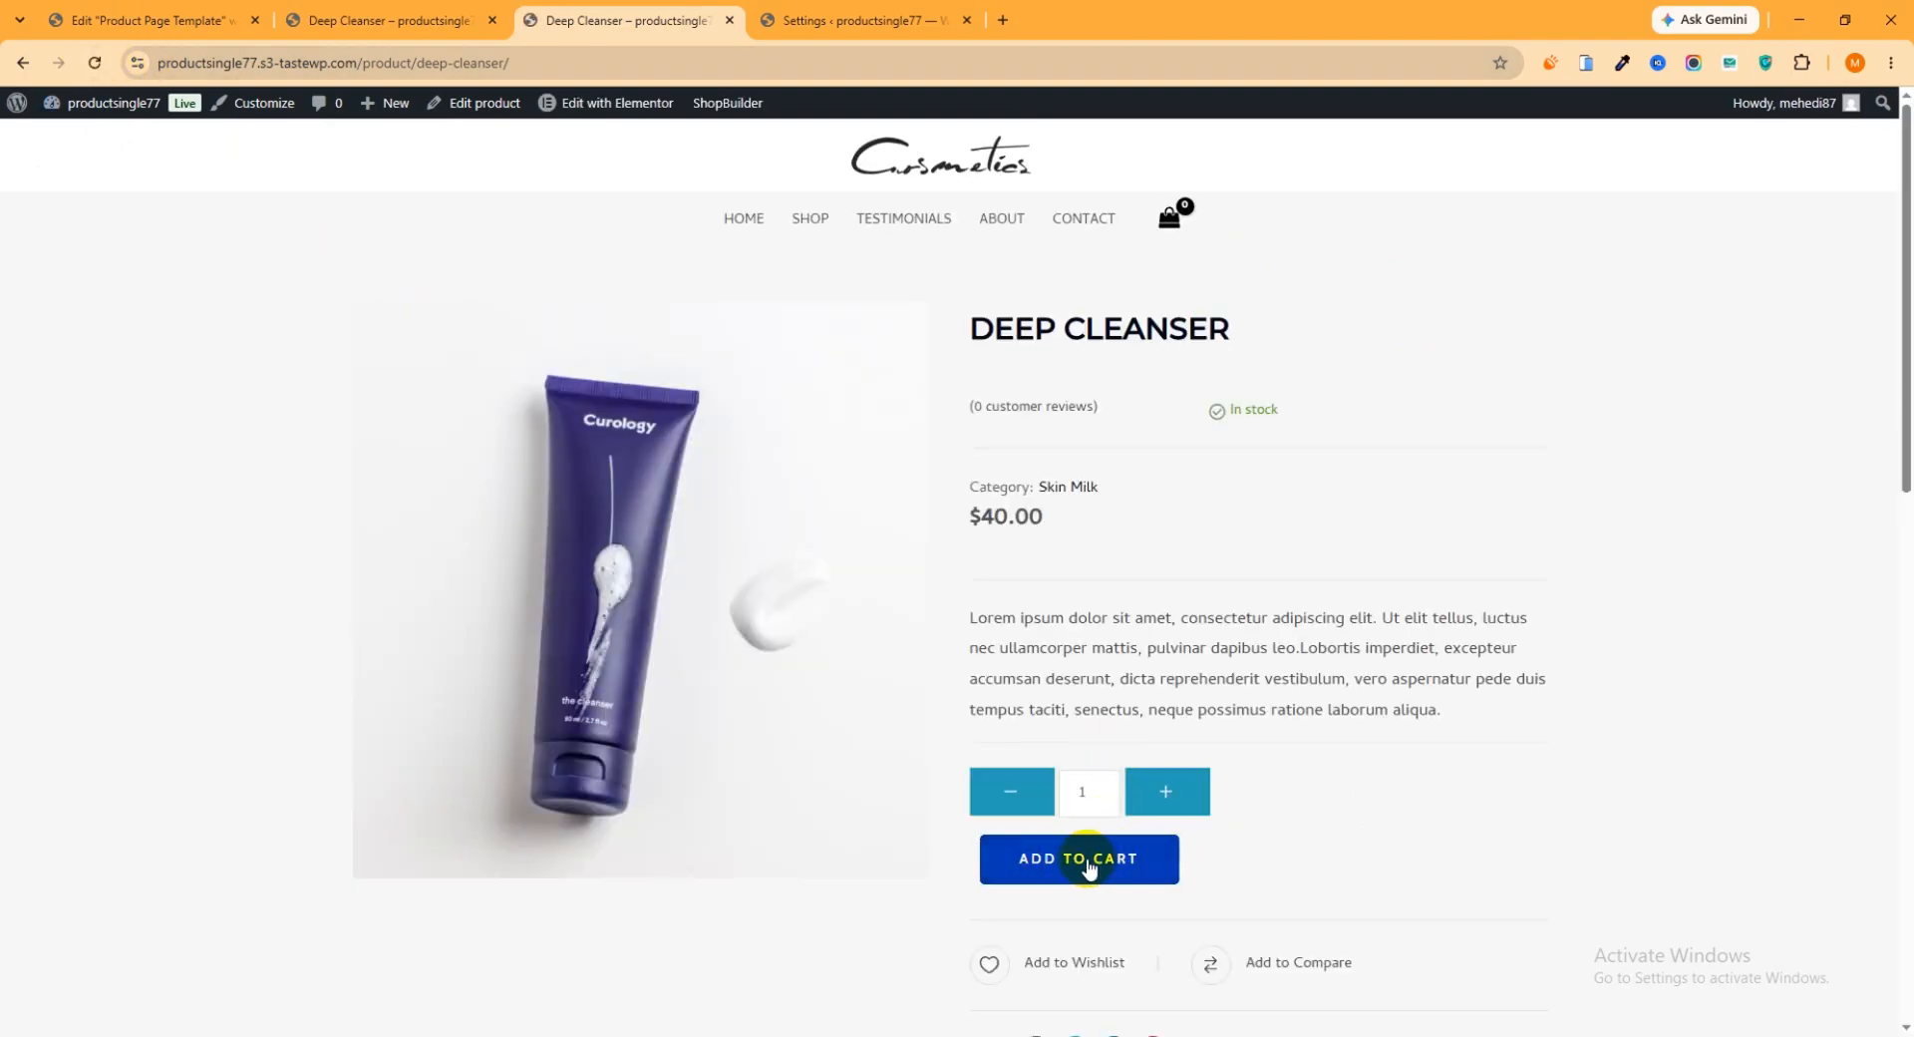
Look over the live Deep Cleanser page's cart area, social sharing, description and related products
scroll(919, 602, down, 6)
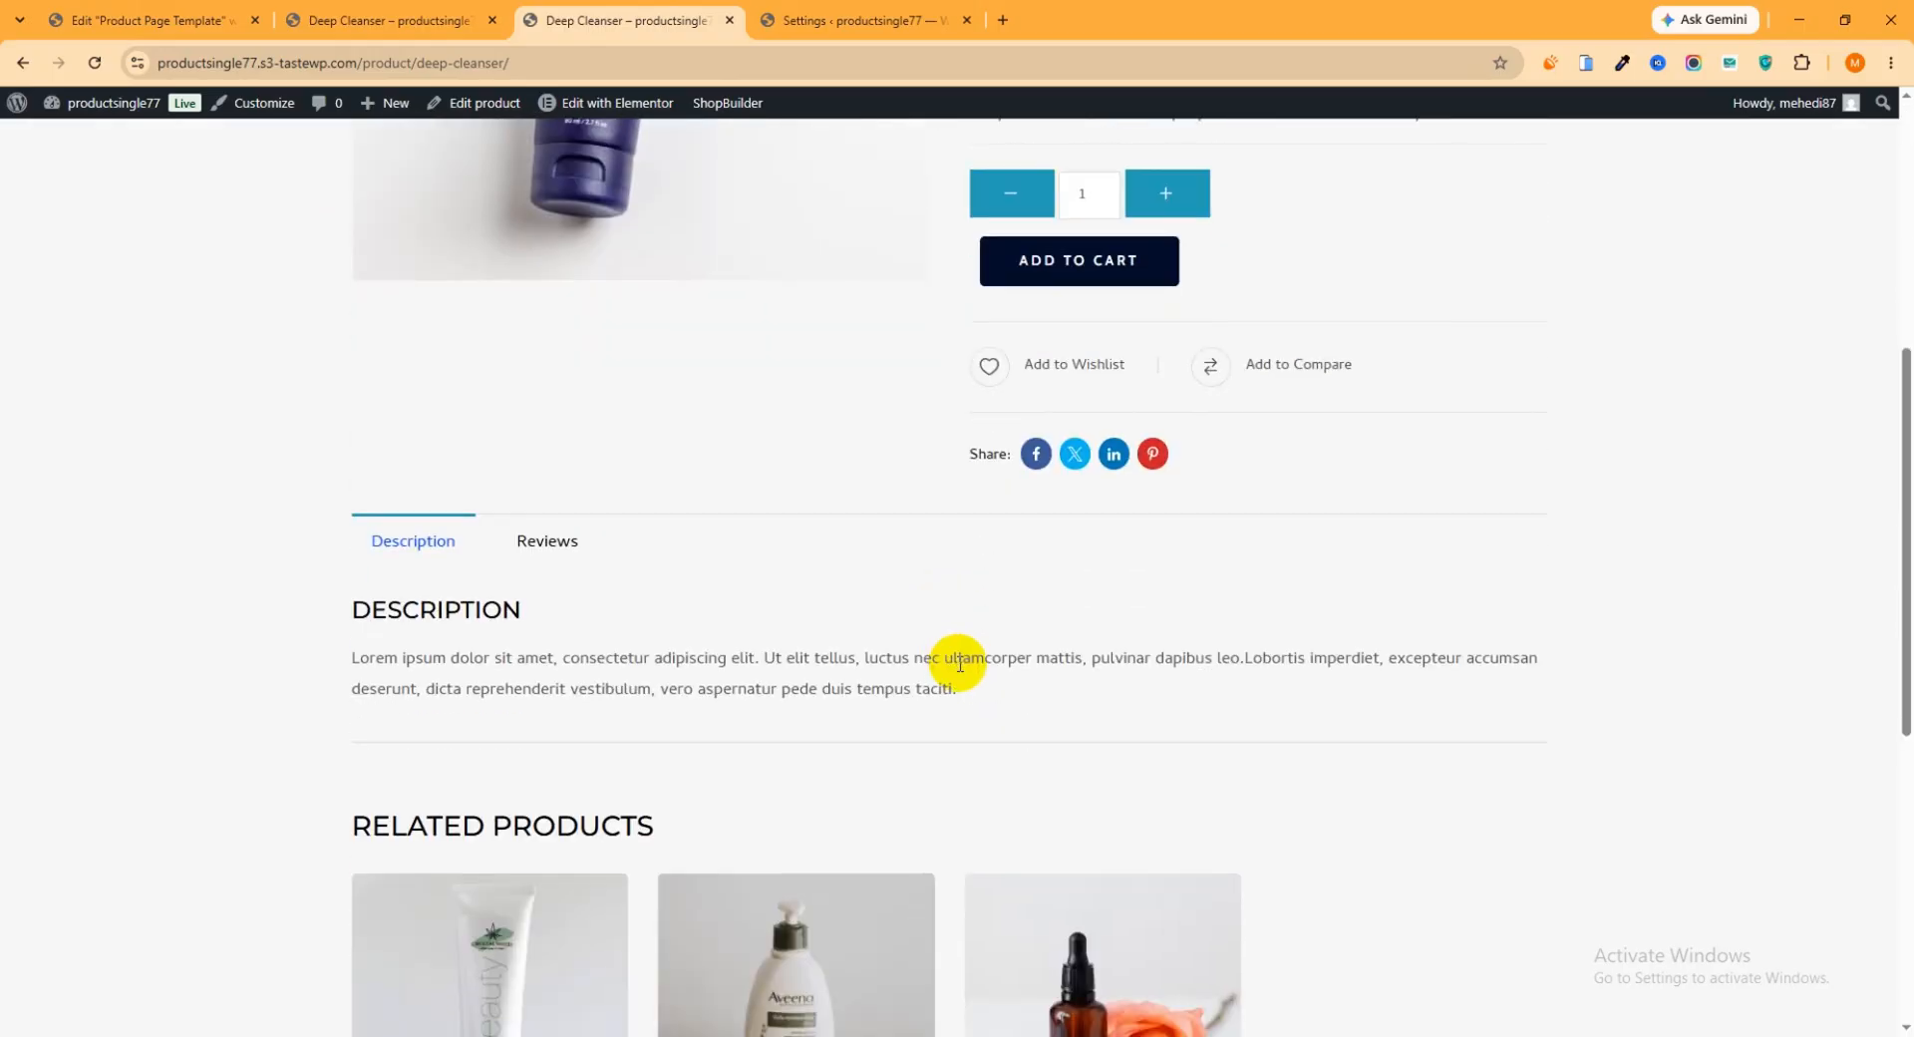
scroll(949, 671, up, 5)
scroll(982, 688, up, 1)
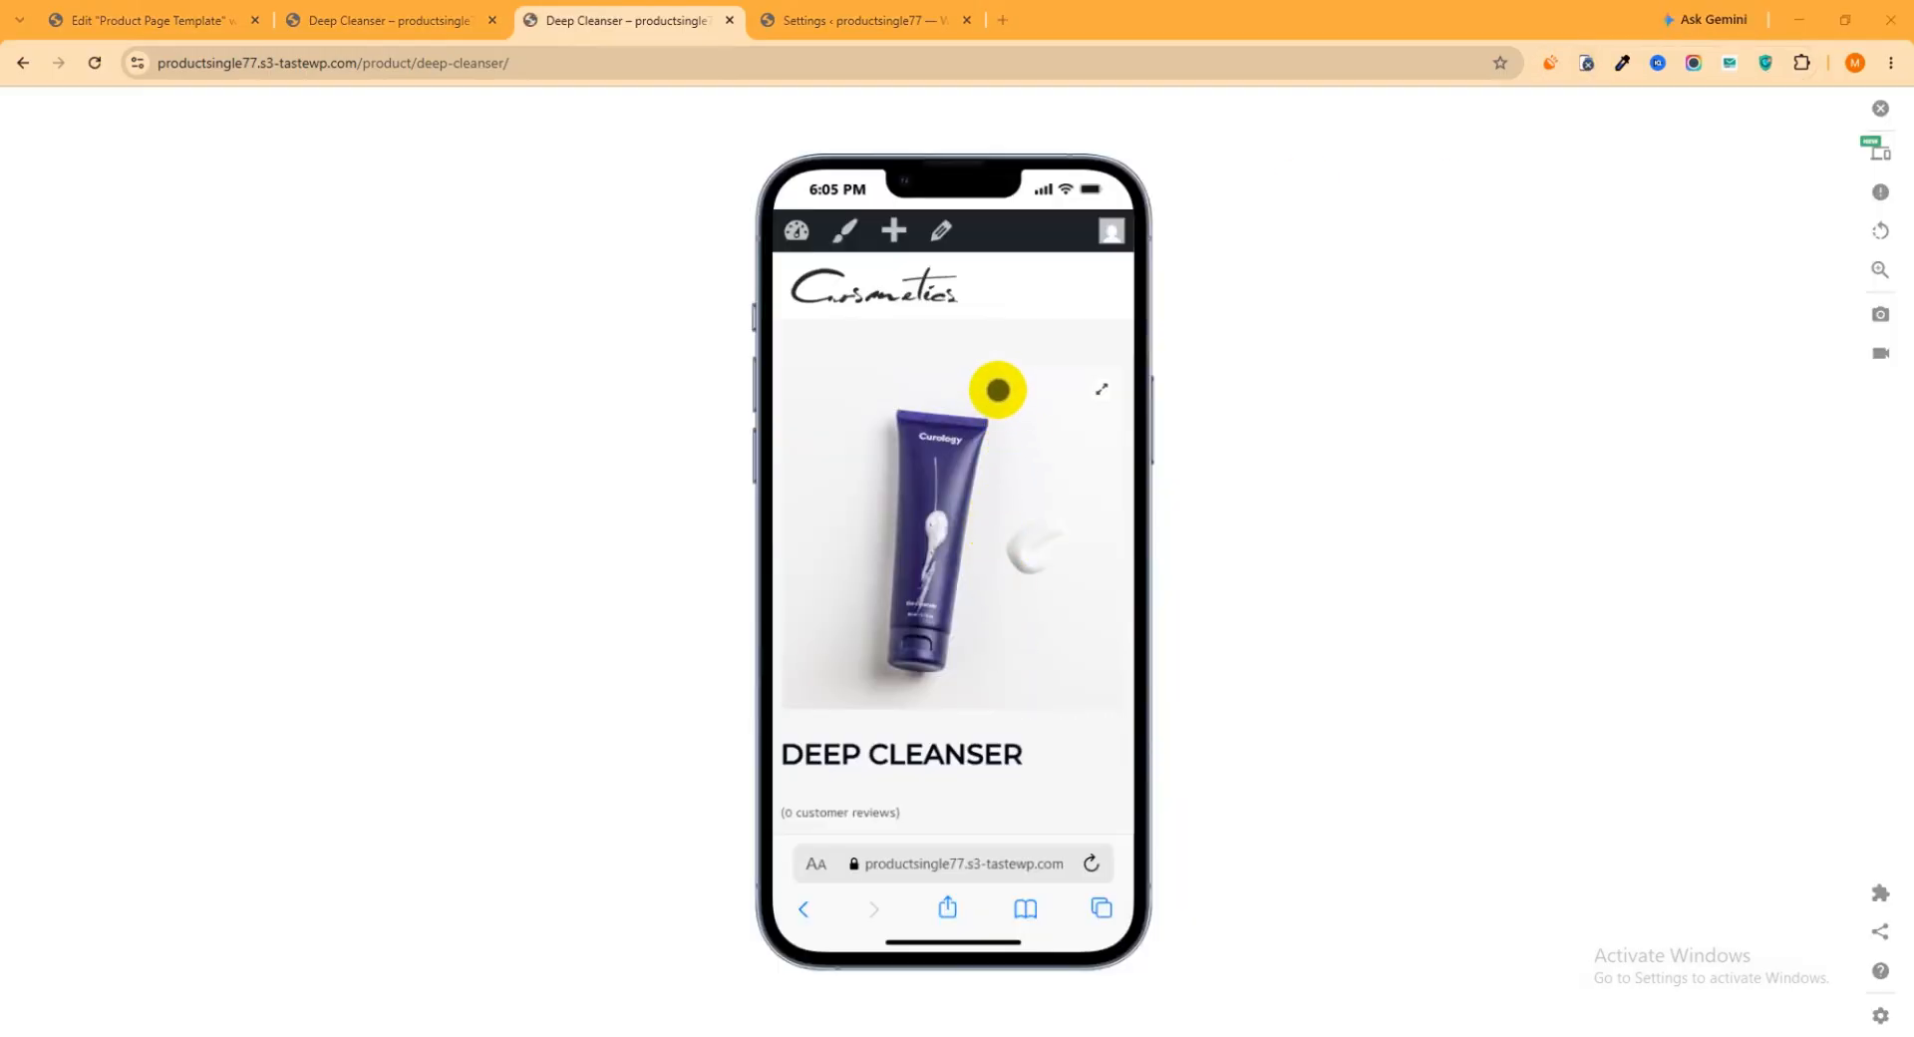
Preview the Deep Cleanser page in the phone simulator and examine its mobile layout down to the footer
scroll(998, 390, down, 10)
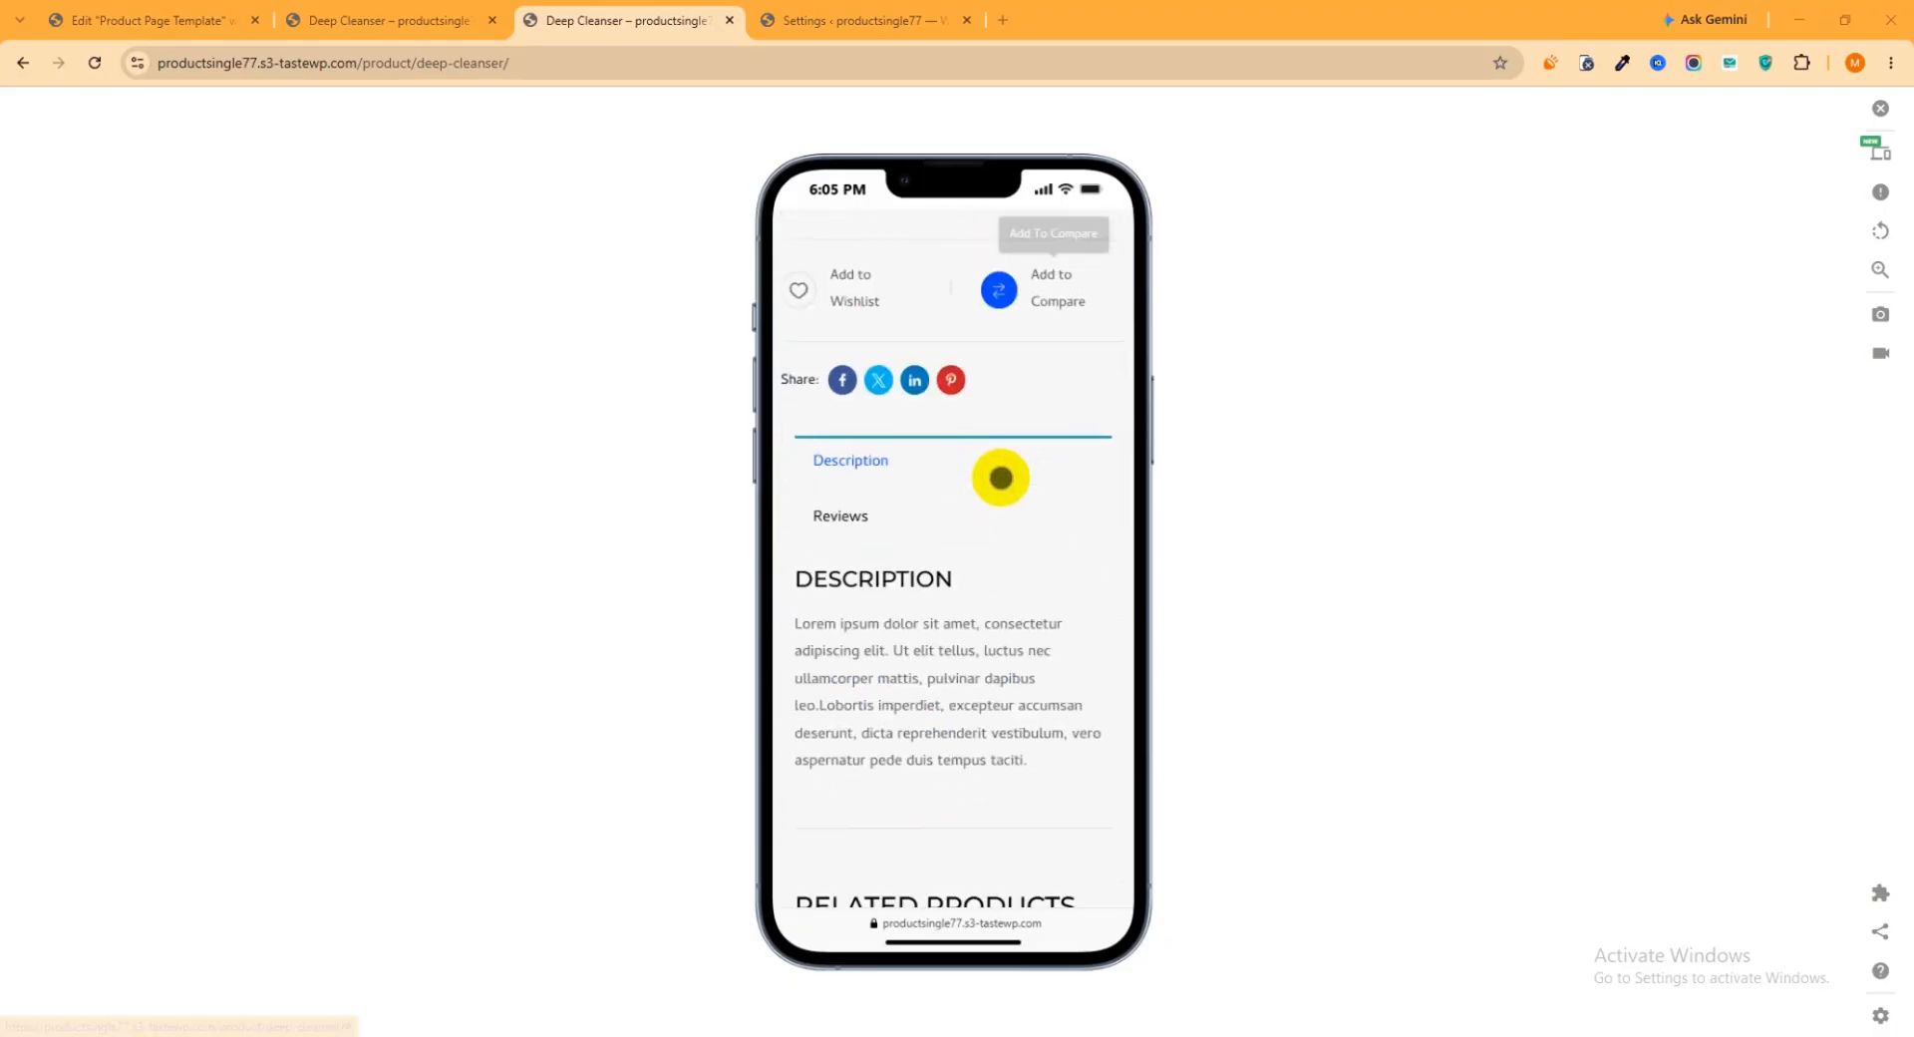
scroll(1000, 477, down, 10)
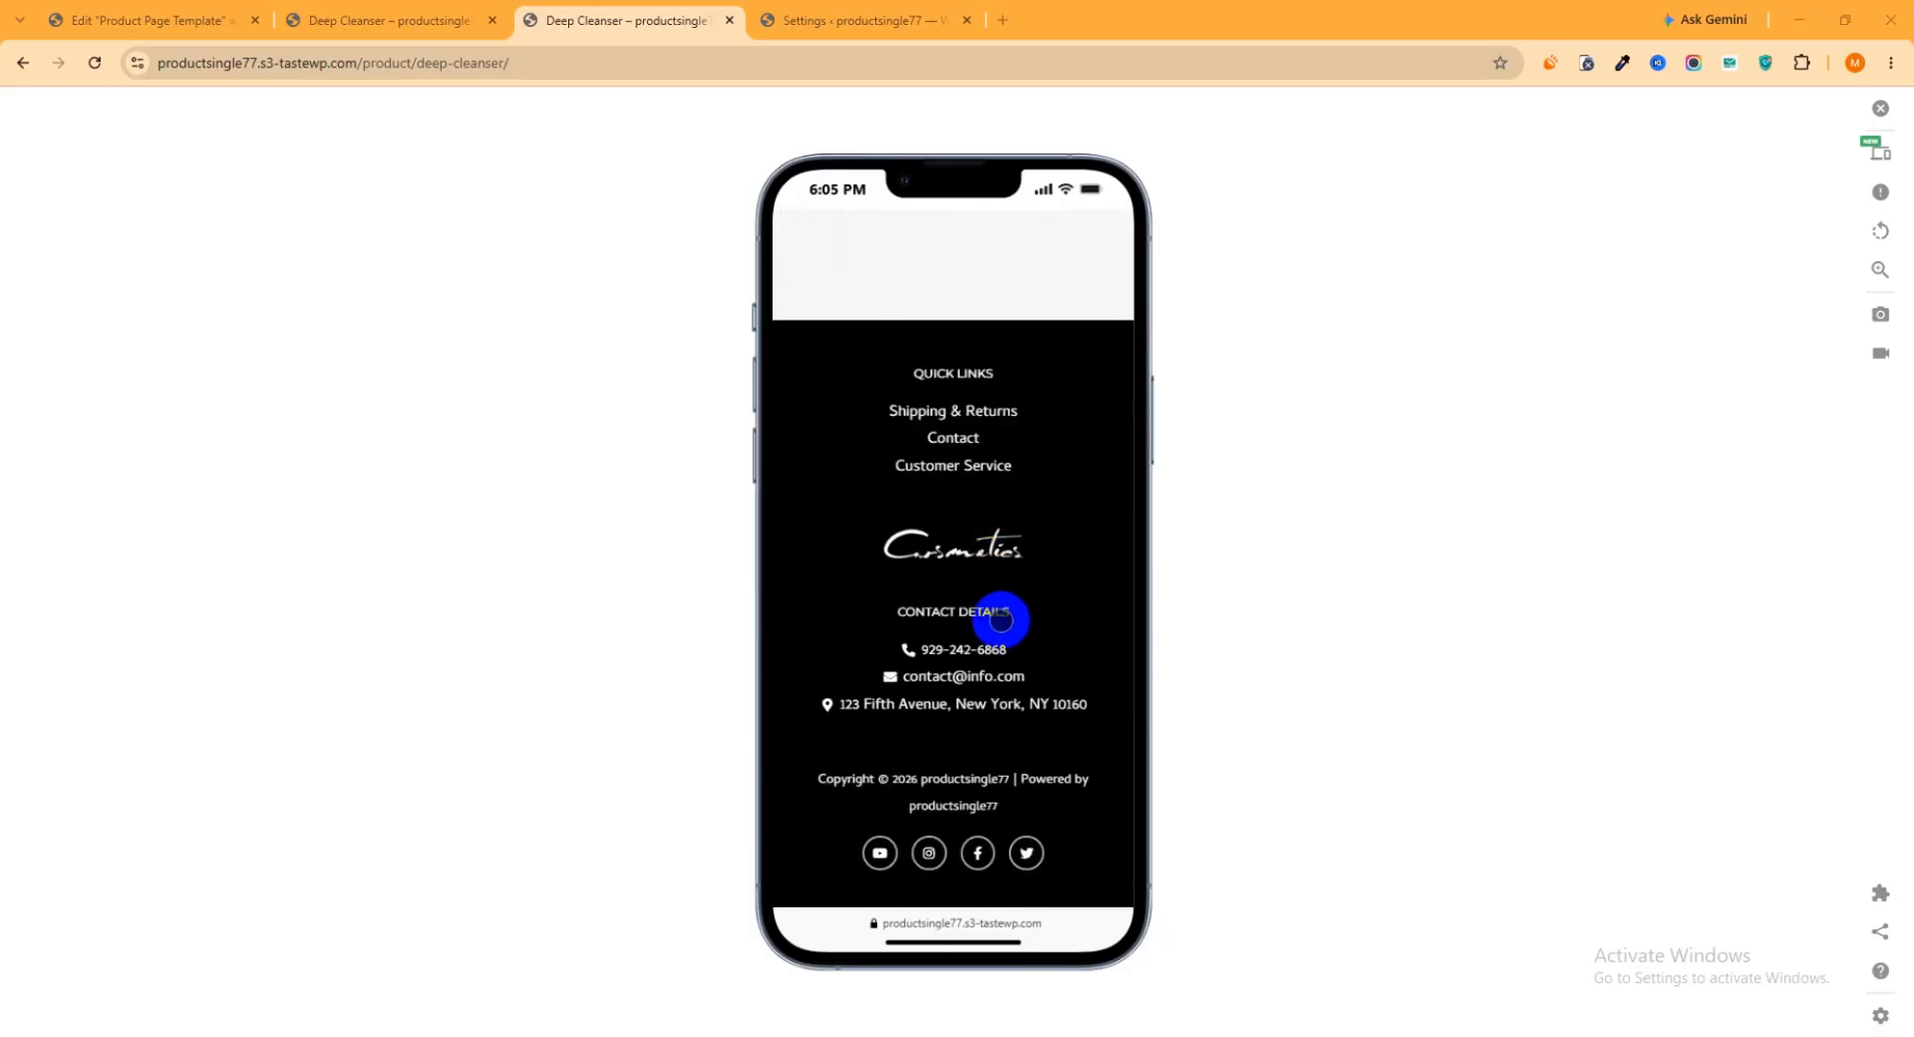
scroll(997, 620, up, 10)
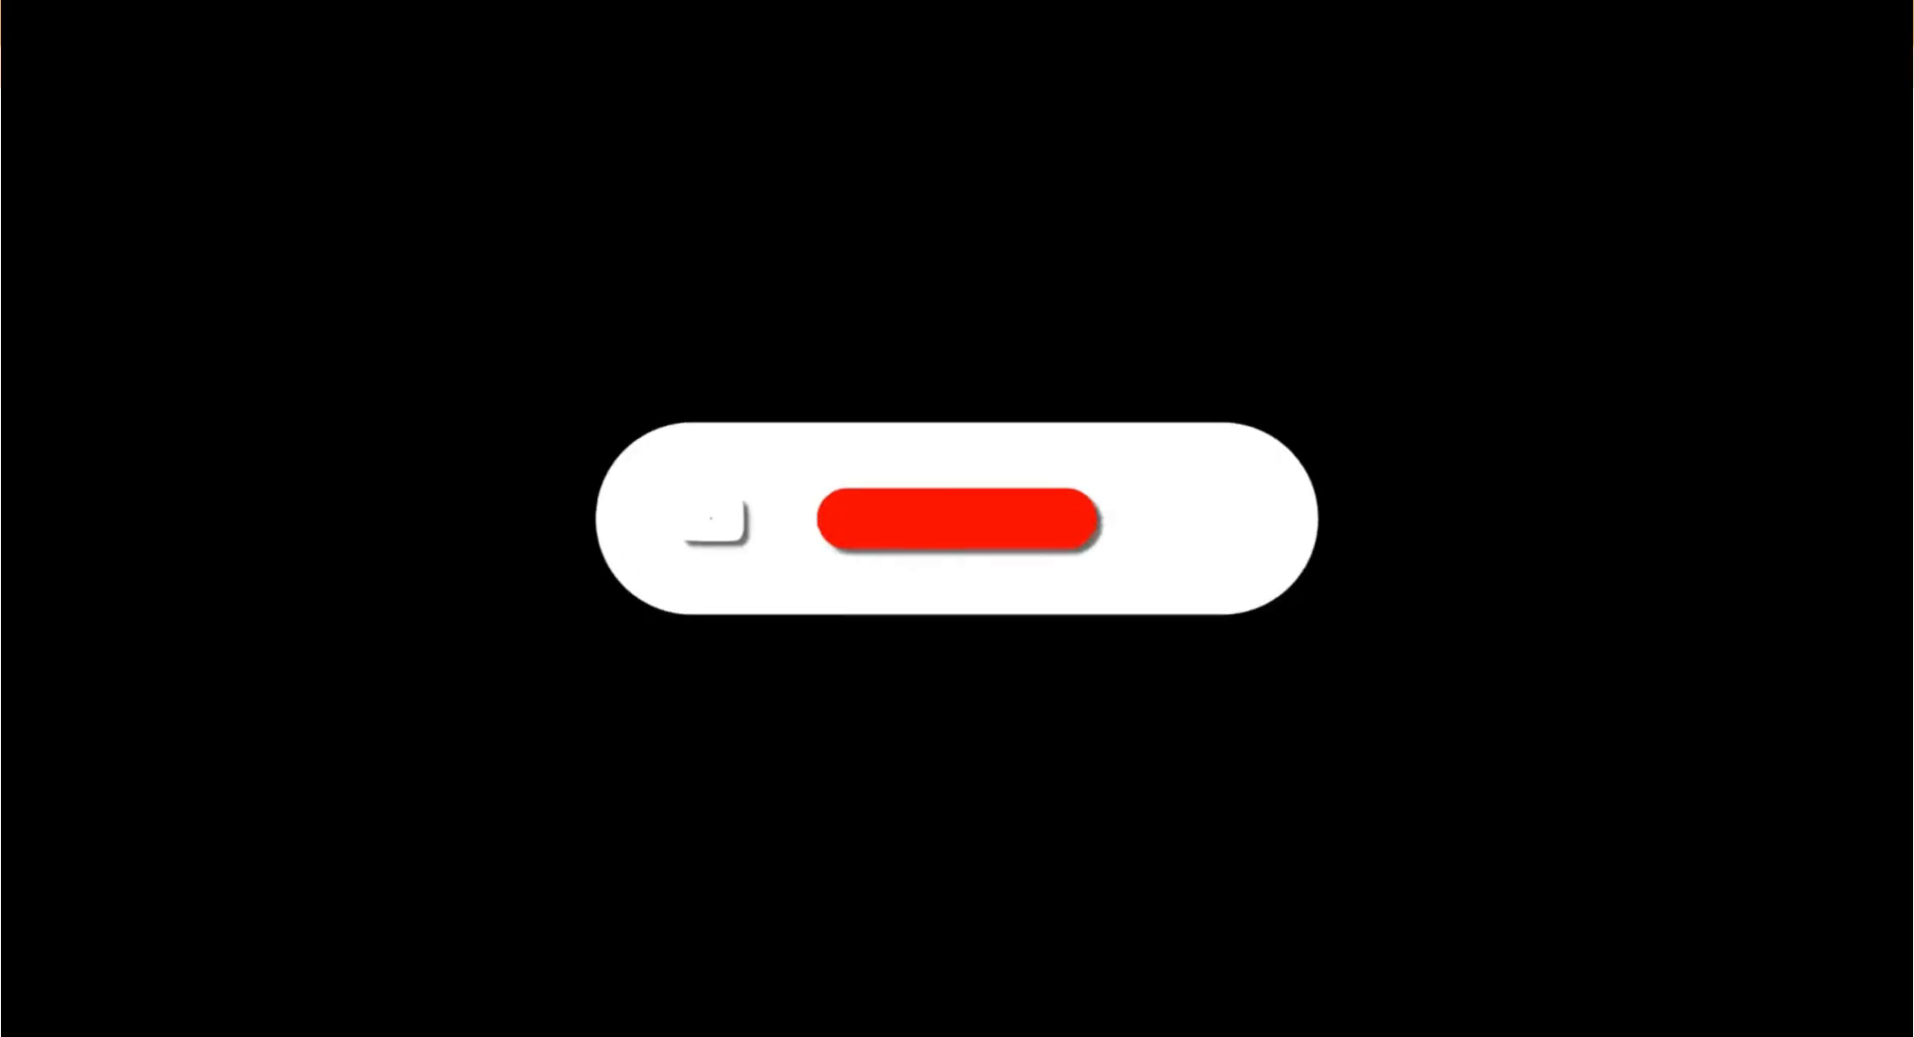